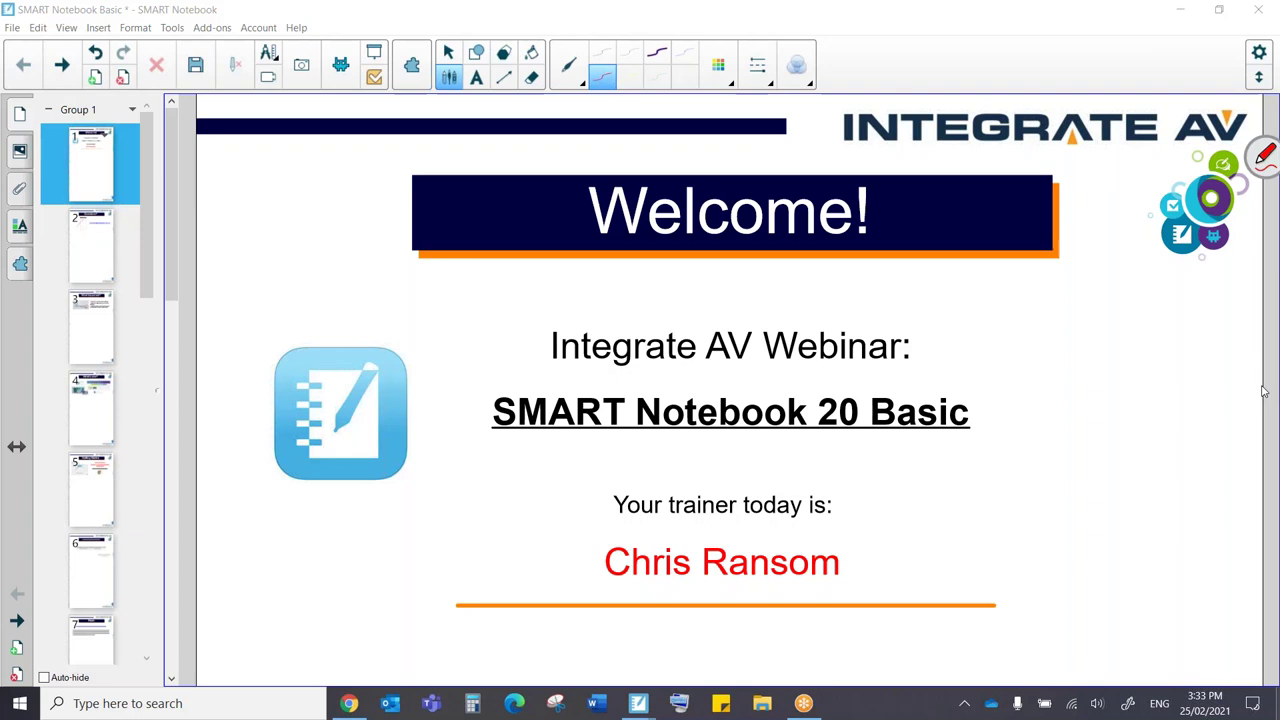
# Advance from the Welcome! page to page 2, the Questions? slide.
pyautogui.press('pagedown')
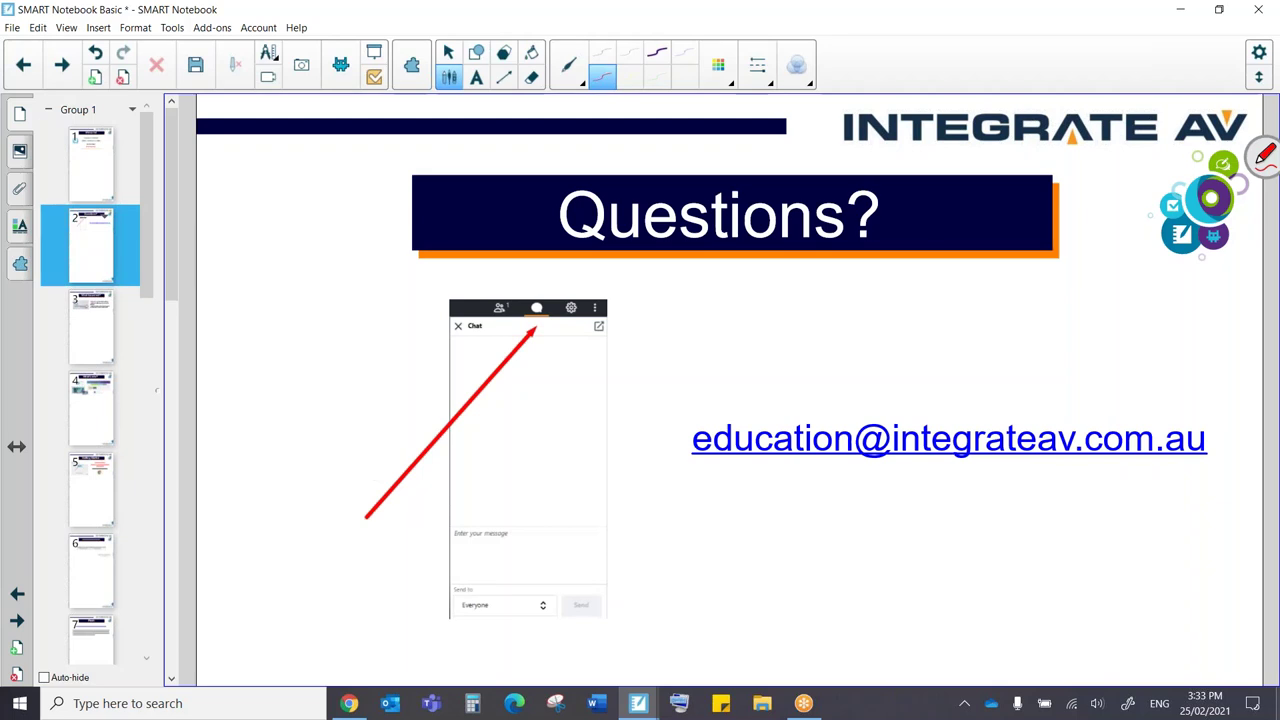
# Circle the pictured chat icon and underline the contact e-mail, then advance to What happened?
pyautogui.moveTo(527, 285)
pyautogui.mouseDown()
pyautogui.moveTo(516, 295)
pyautogui.moveTo(532, 279)
pyautogui.mouseUp()
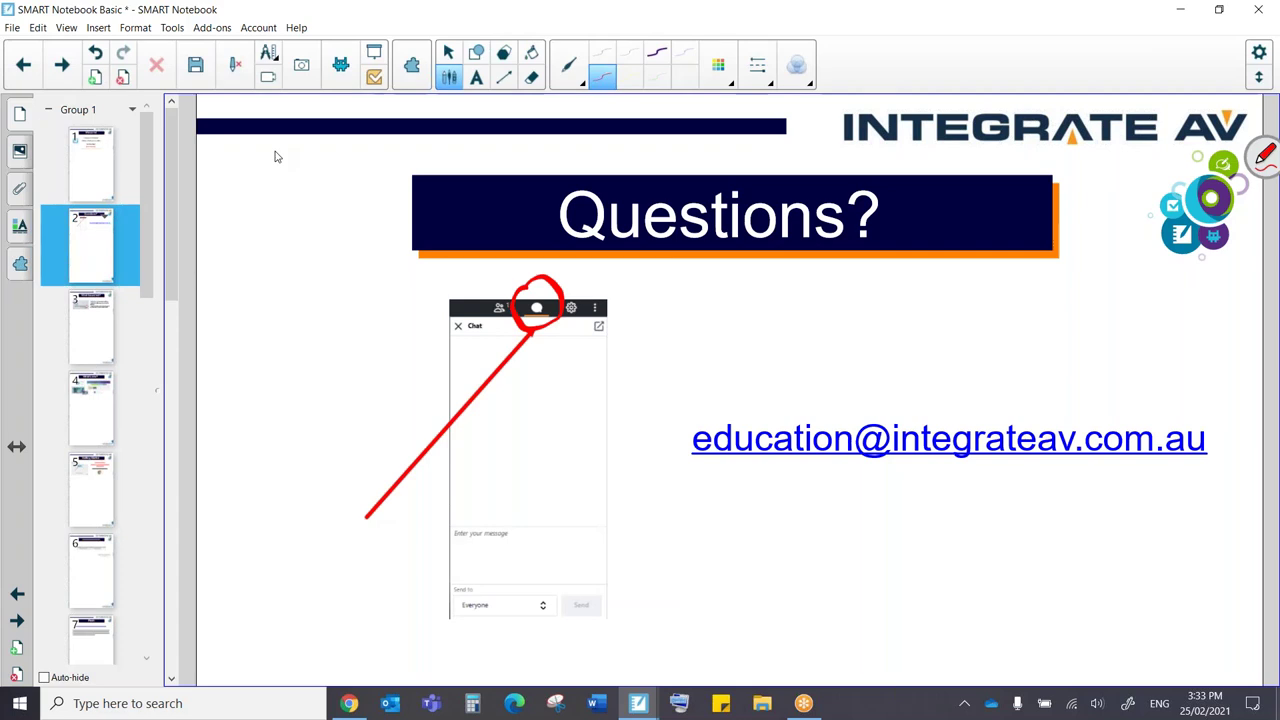
pyautogui.moveTo(682, 474); pyautogui.dragTo(1178, 478)
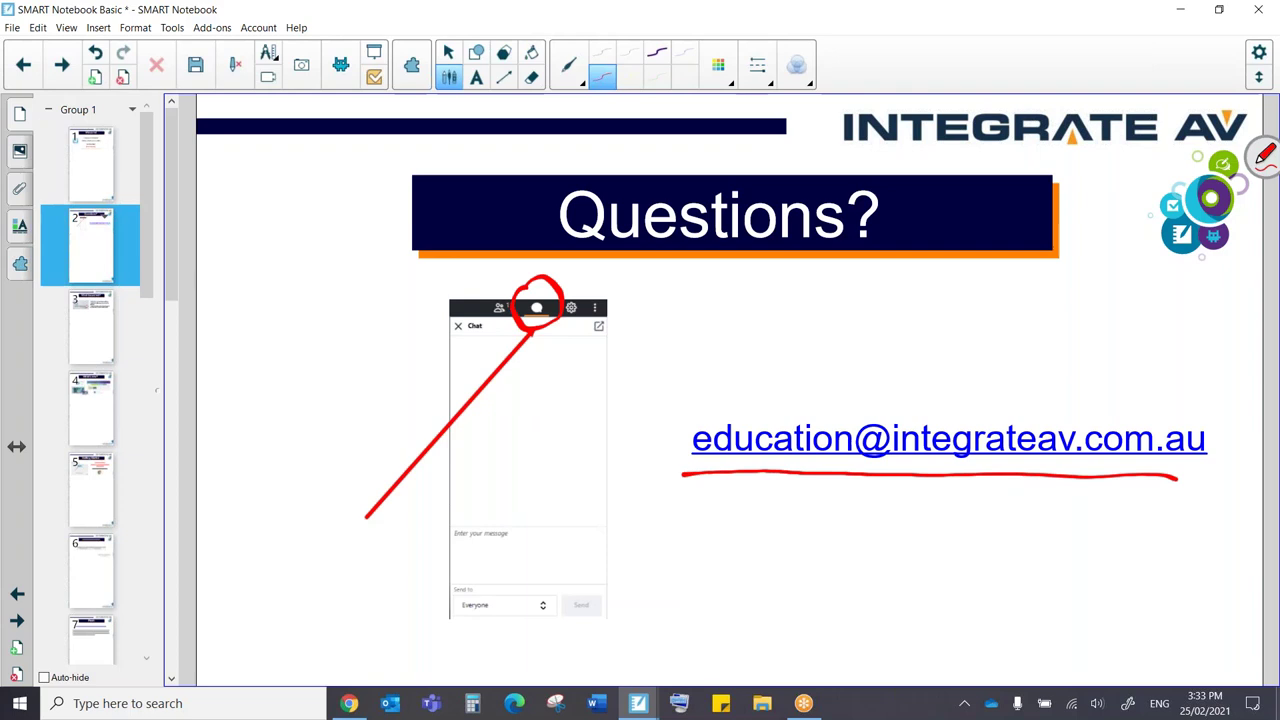
pyautogui.press('pagedown')
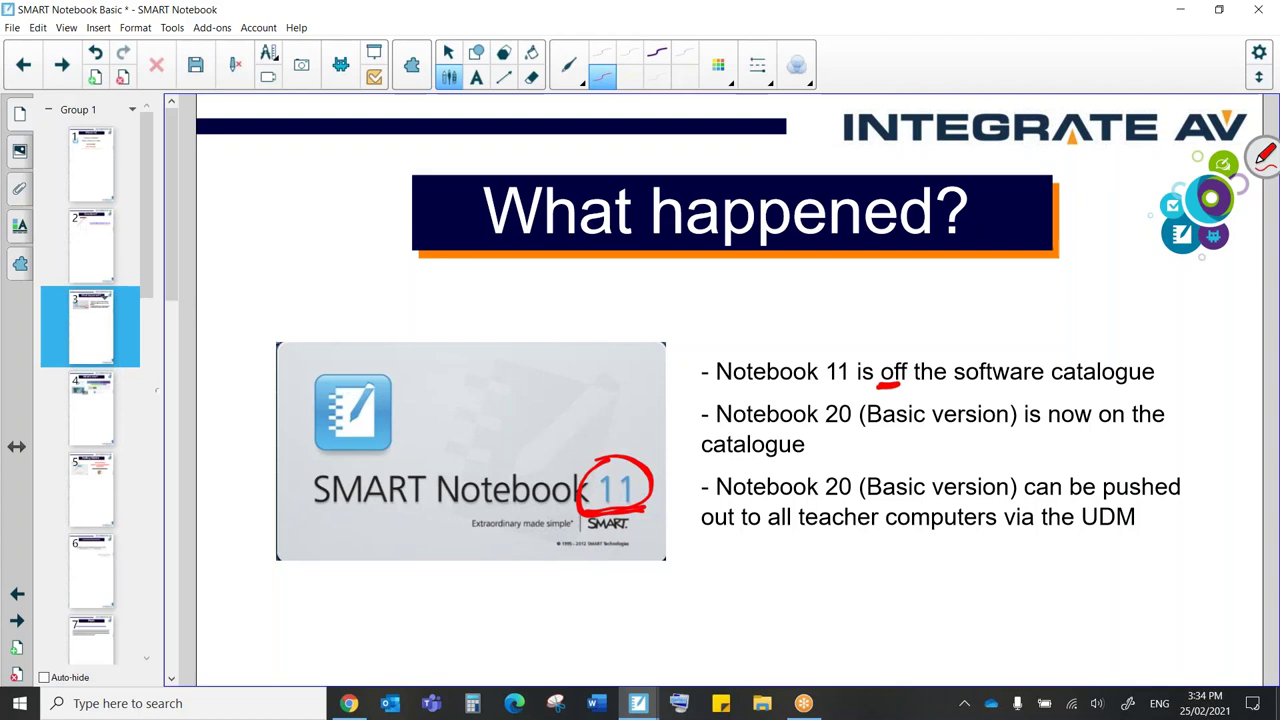
# Underline 'off' and both occurrences of '20' in the bullets with the red pen.
pyautogui.moveTo(900, 386); pyautogui.dragTo(906, 389)
pyautogui.moveTo(823, 424); pyautogui.dragTo(847, 426)
pyautogui.moveTo(823, 497); pyautogui.dragTo(848, 495)
pyautogui.click(90, 408)
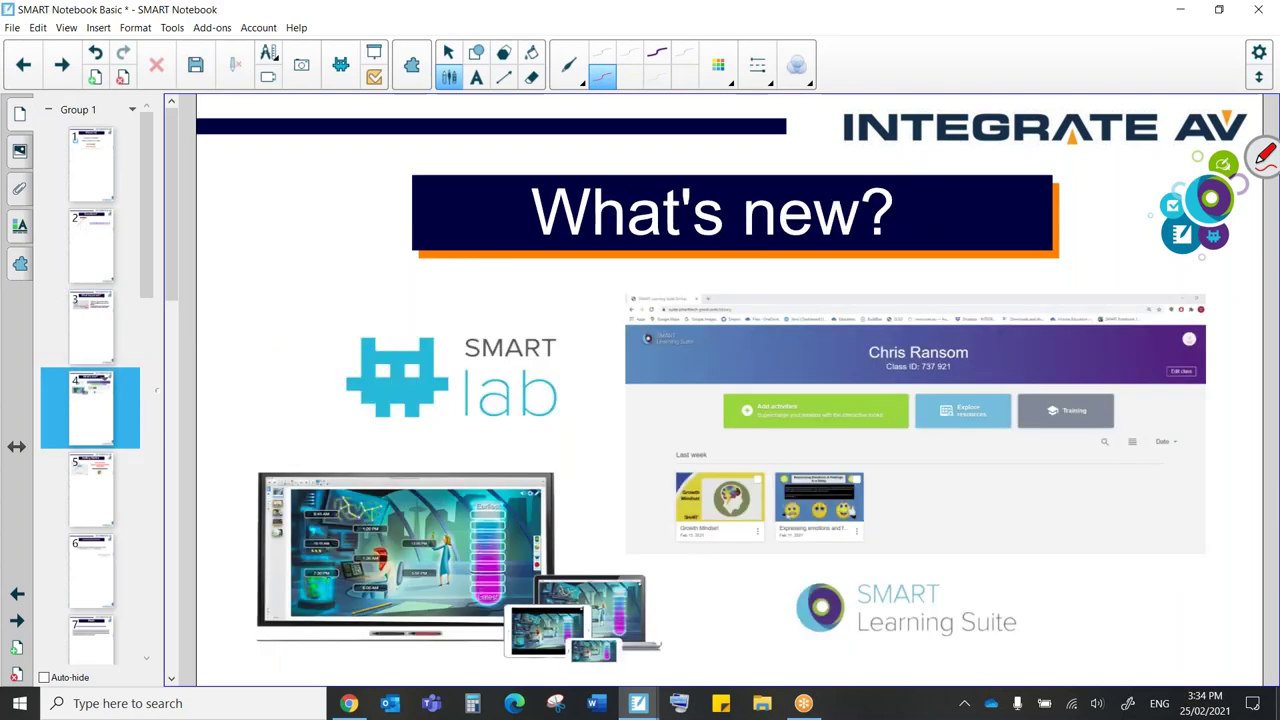
pyautogui.click(85, 324)
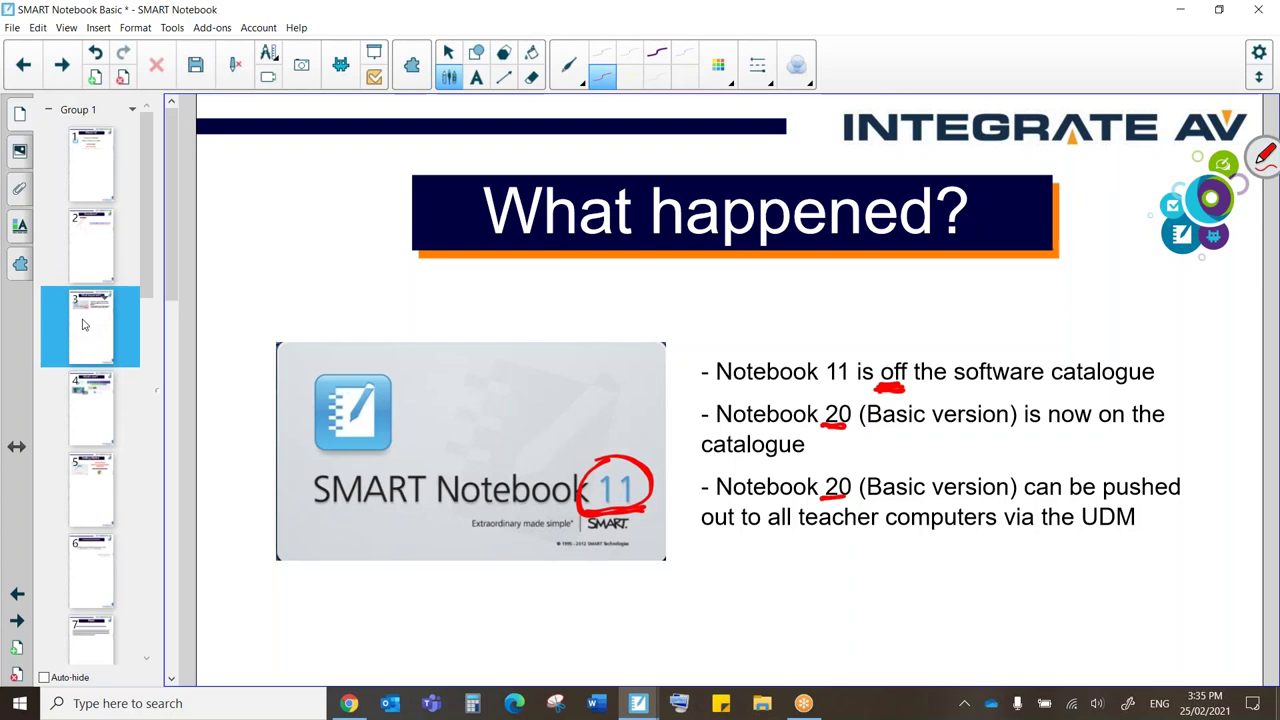
pyautogui.scroll(-2, 150, 300)
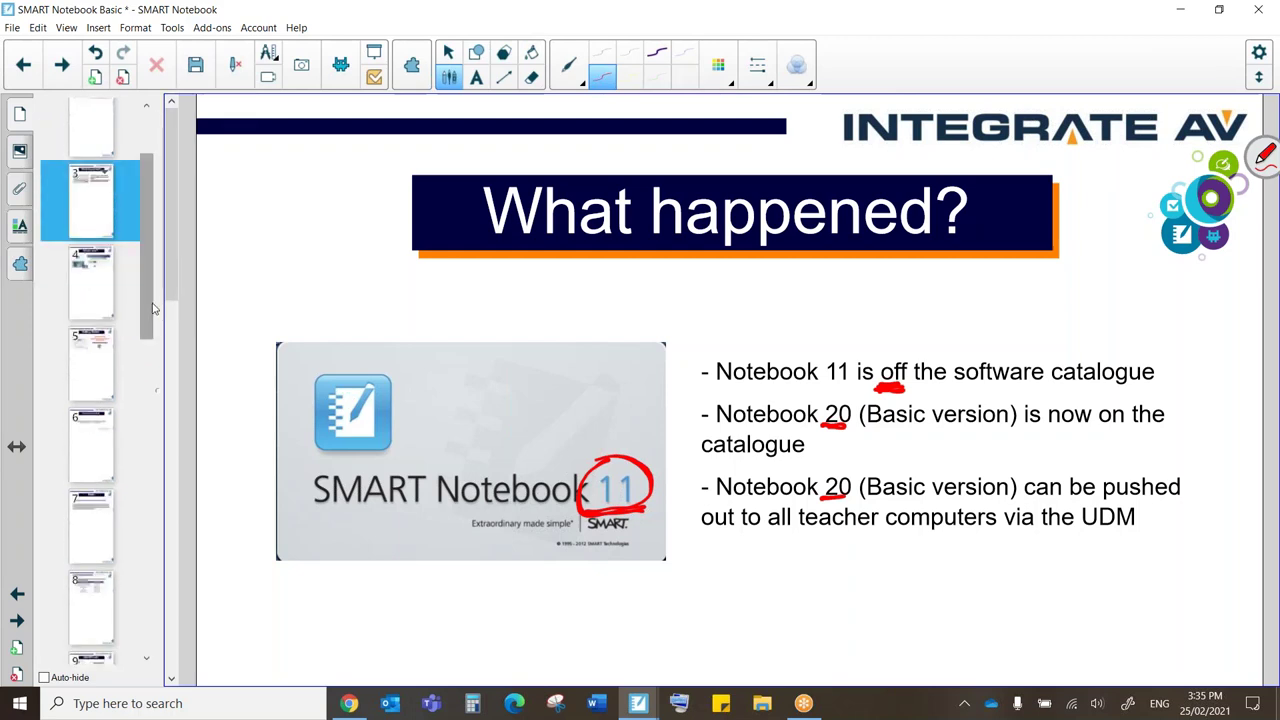
# On page 4, circle the SMART lab logo and the SMART Learning Suite screenshot in red.
pyautogui.click(89, 281)
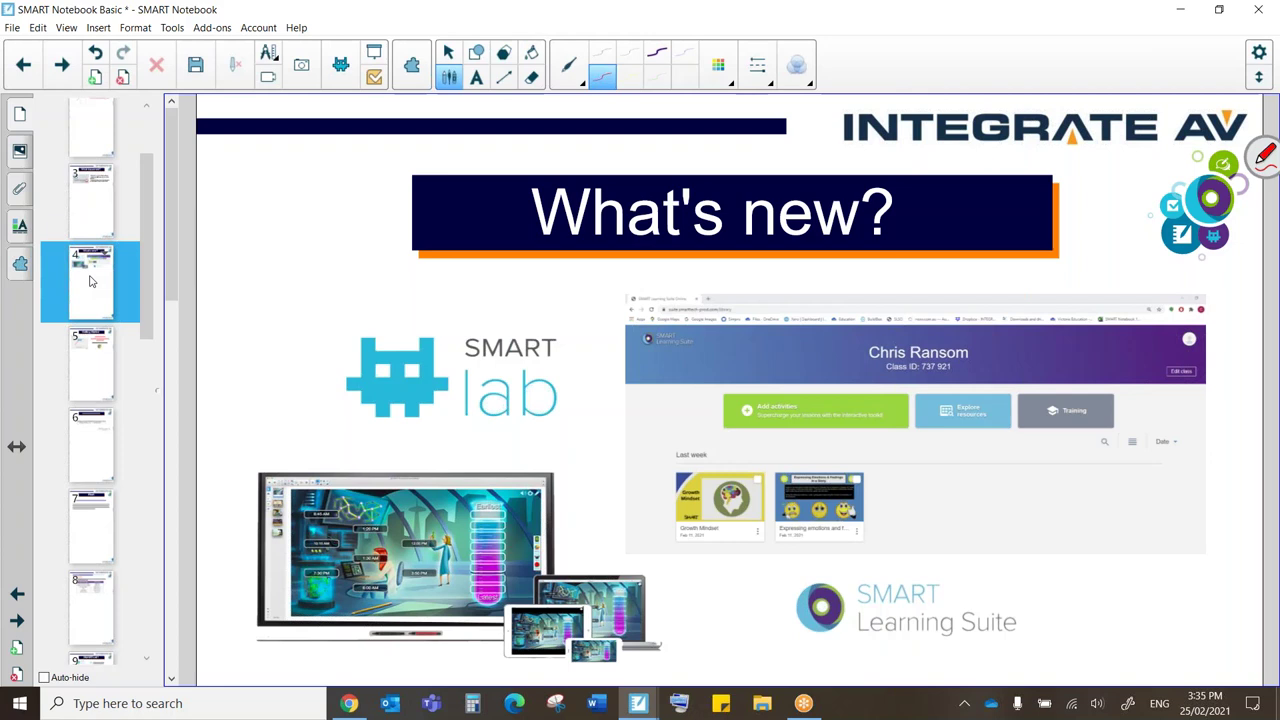
pyautogui.moveTo(458, 292)
pyautogui.mouseDown()
pyautogui.moveTo(298, 418)
pyautogui.moveTo(500, 296)
pyautogui.moveTo(452, 293)
pyautogui.mouseUp()
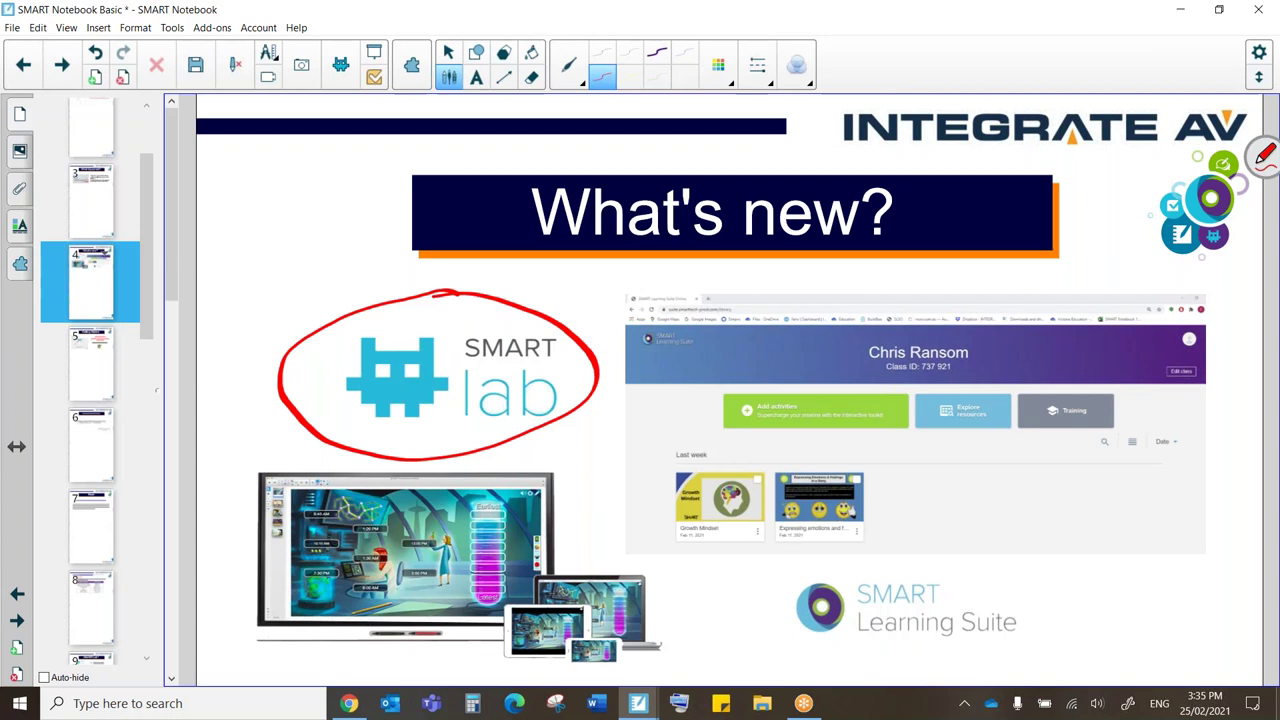
pyautogui.moveTo(945, 258)
pyautogui.mouseDown()
pyautogui.moveTo(605, 350)
pyautogui.moveTo(790, 662)
pyautogui.moveTo(1185, 390)
pyautogui.moveTo(825, 256)
pyautogui.mouseUp()
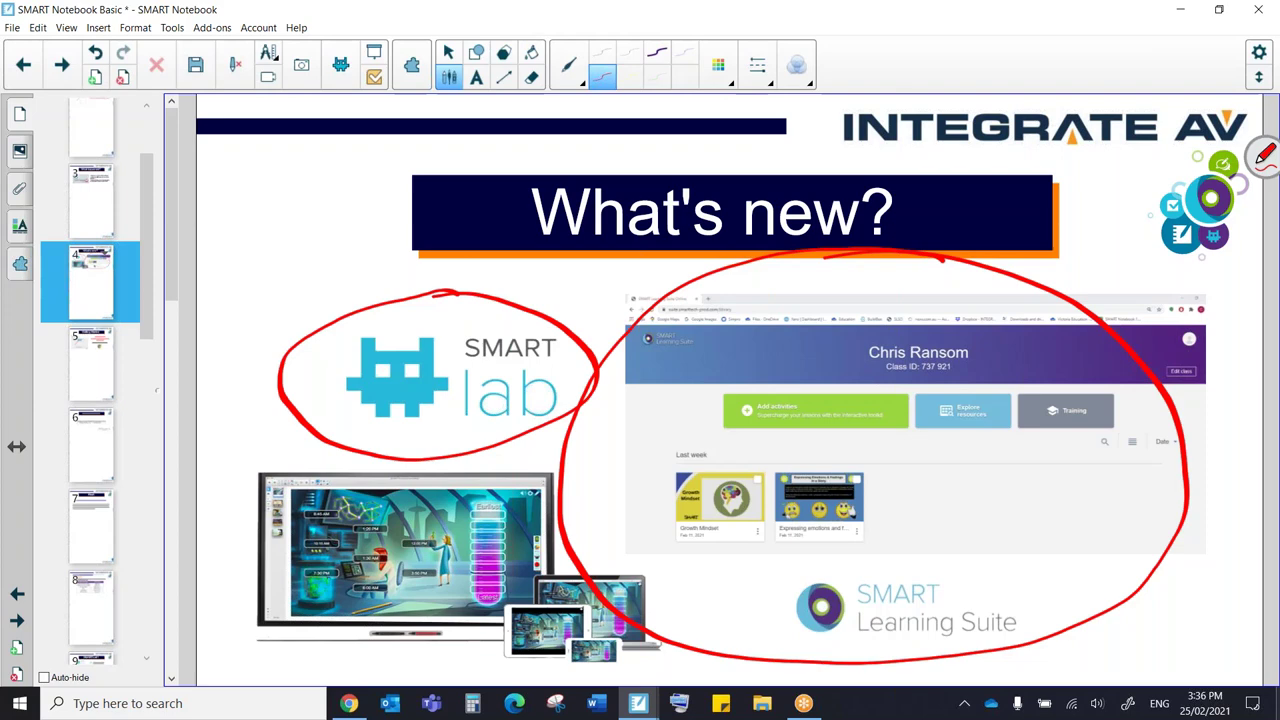
# On the Getting Started page, draw an arrow at the License Status dialog and circle Sign in.
pyautogui.click(91, 445)
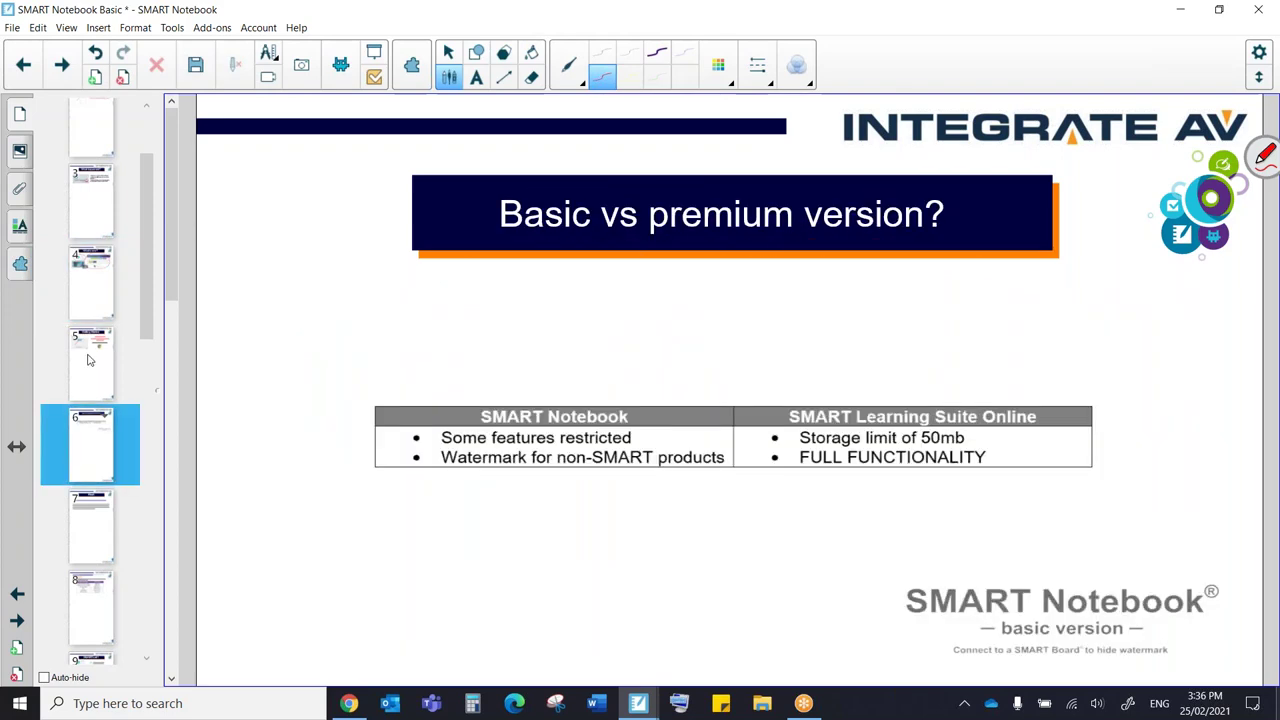
pyautogui.click(88, 360)
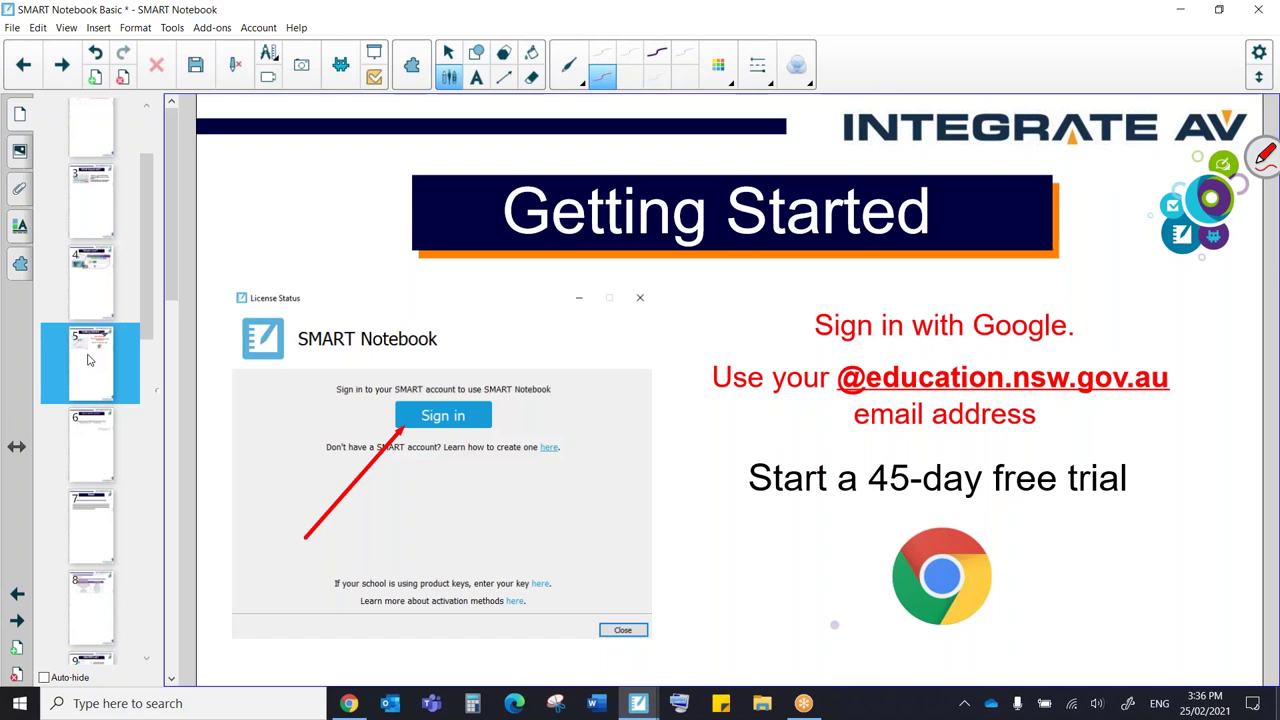
pyautogui.moveTo(292, 208)
pyautogui.mouseDown()
pyautogui.moveTo(316, 262)
pyautogui.moveTo(340, 230)
pyautogui.mouseUp()
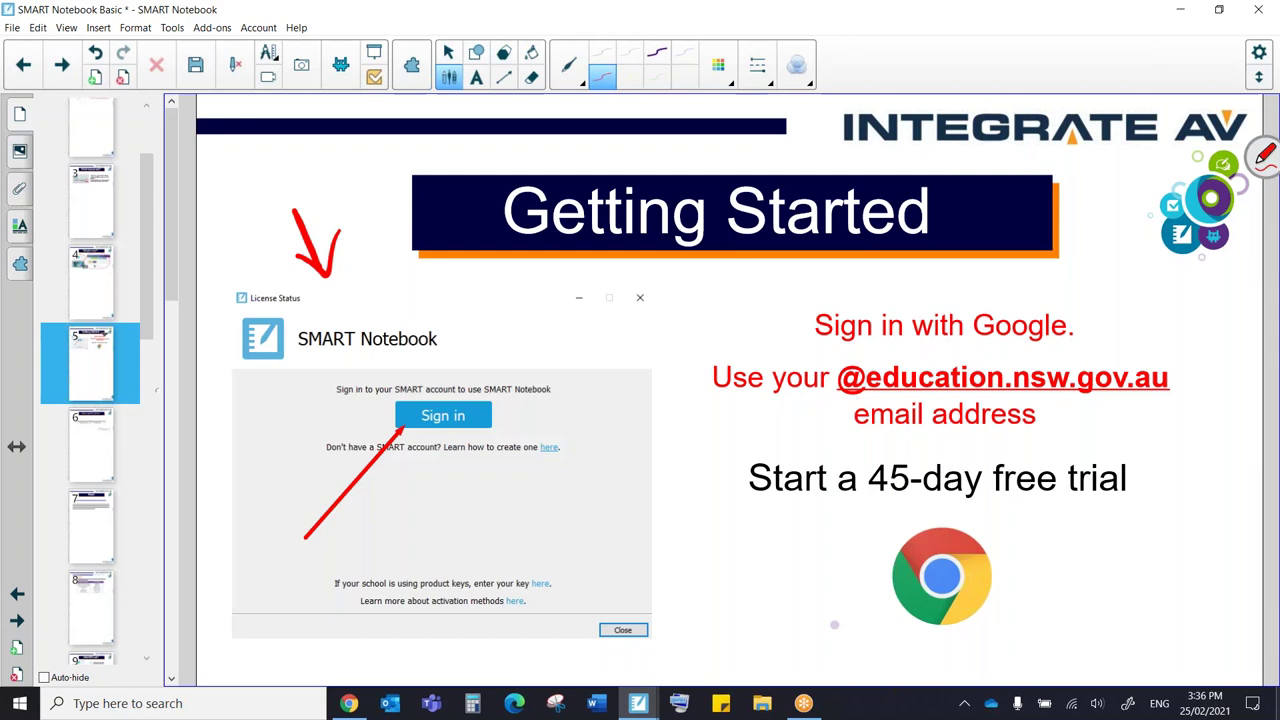
pyautogui.moveTo(448, 368)
pyautogui.mouseDown()
pyautogui.moveTo(482, 462)
pyautogui.moveTo(420, 372)
pyautogui.mouseUp()
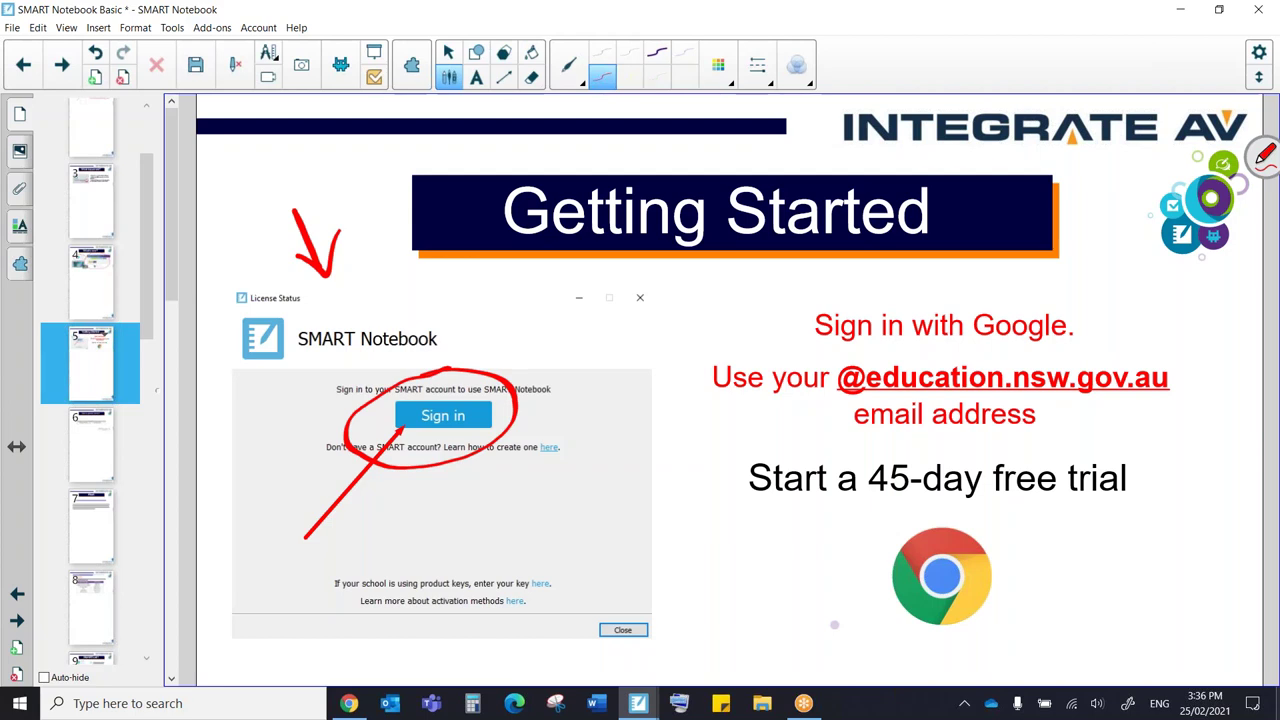
# Double-underline 'Google.' and underline '45-day', then advance to Basic vs premium version?
pyautogui.moveTo(985, 348); pyautogui.dragTo(1076, 351)
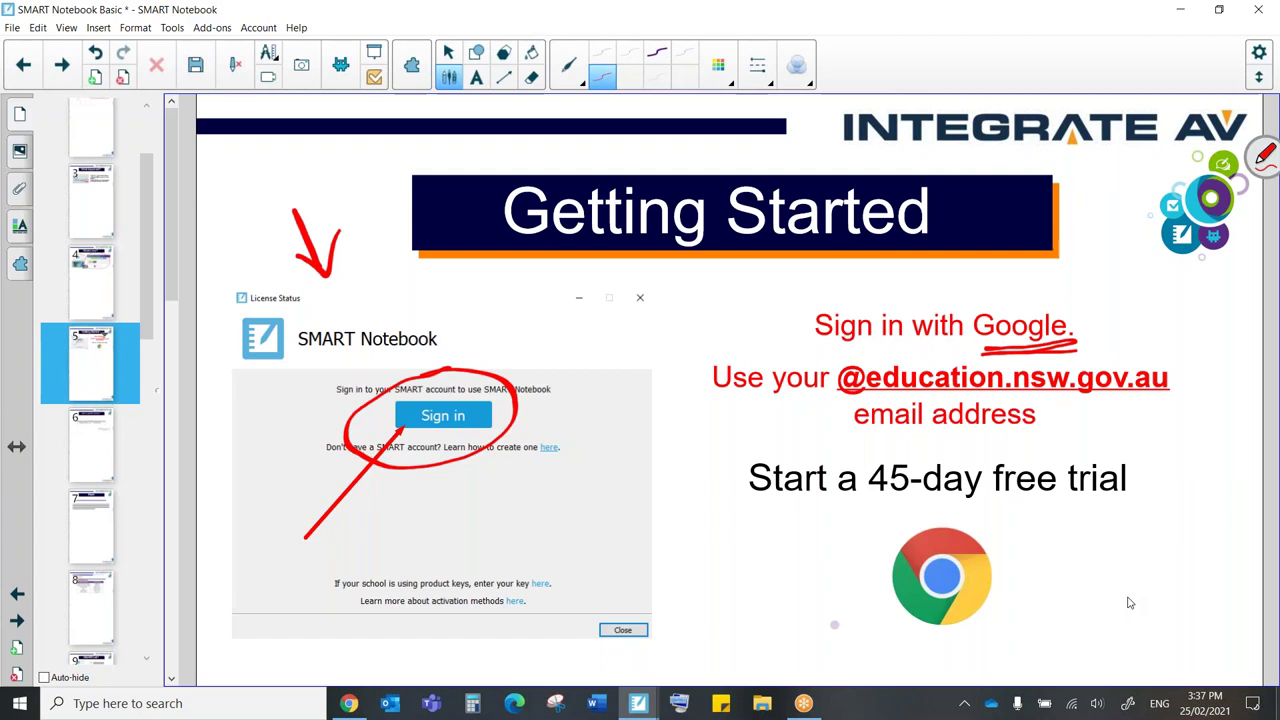
pyautogui.moveTo(864, 497)
pyautogui.mouseDown()
pyautogui.moveTo(958, 498)
pyautogui.moveTo(864, 500)
pyautogui.mouseUp()
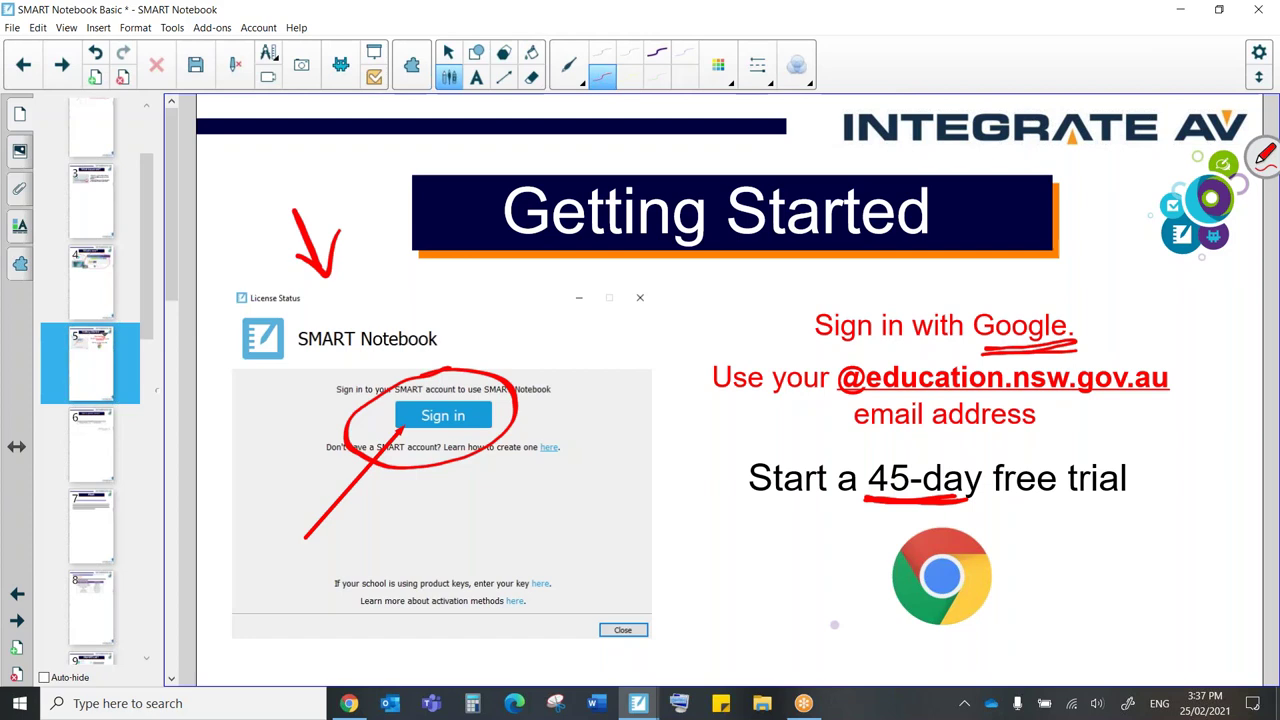
pyautogui.press('pagedown')
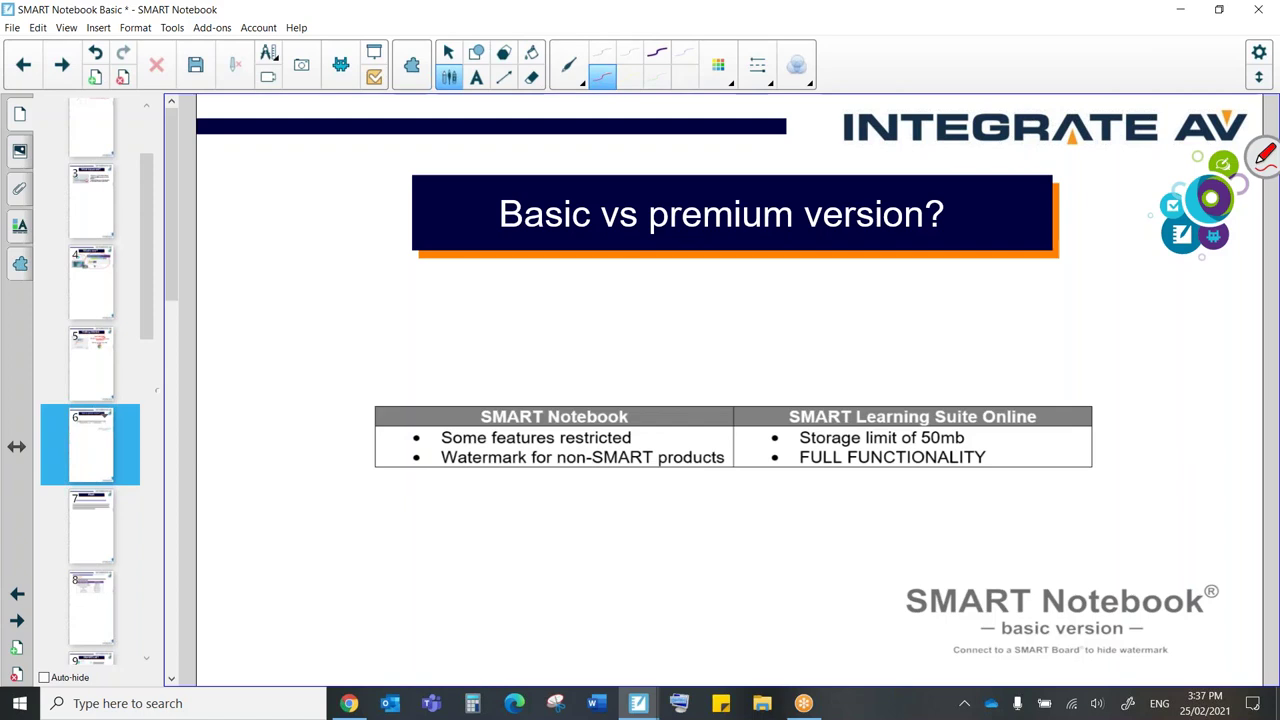
# Draw arrows over both table columns, handwrite '45 days' below, and tick Some features restricted.
pyautogui.moveTo(531, 304)
pyautogui.mouseDown()
pyautogui.moveTo(530, 362)
pyautogui.moveTo(558, 333)
pyautogui.mouseUp()
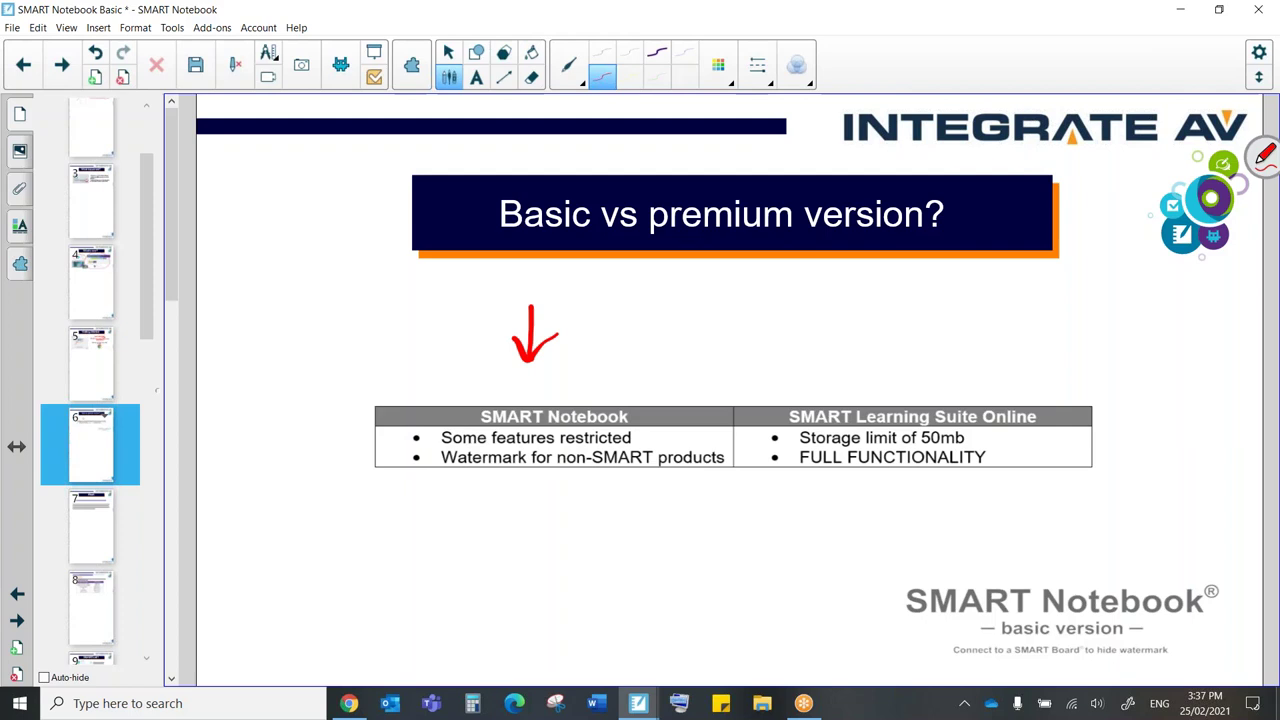
pyautogui.moveTo(853, 304)
pyautogui.mouseDown()
pyautogui.moveTo(855, 356)
pyautogui.moveTo(876, 328)
pyautogui.mouseUp()
pyautogui.moveTo(648, 529); pyautogui.dragTo(664, 564)
pyautogui.moveTo(692, 523); pyautogui.dragTo(678, 564)
pyautogui.moveTo(742, 538); pyautogui.dragTo(736, 550)
pyautogui.moveTo(746, 506)
pyautogui.mouseDown()
pyautogui.moveTo(748, 550)
pyautogui.moveTo(766, 546)
pyautogui.mouseUp()
pyautogui.moveTo(772, 528)
pyautogui.mouseDown()
pyautogui.moveTo(782, 540)
pyautogui.moveTo(770, 556)
pyautogui.moveTo(786, 534)
pyautogui.mouseUp()
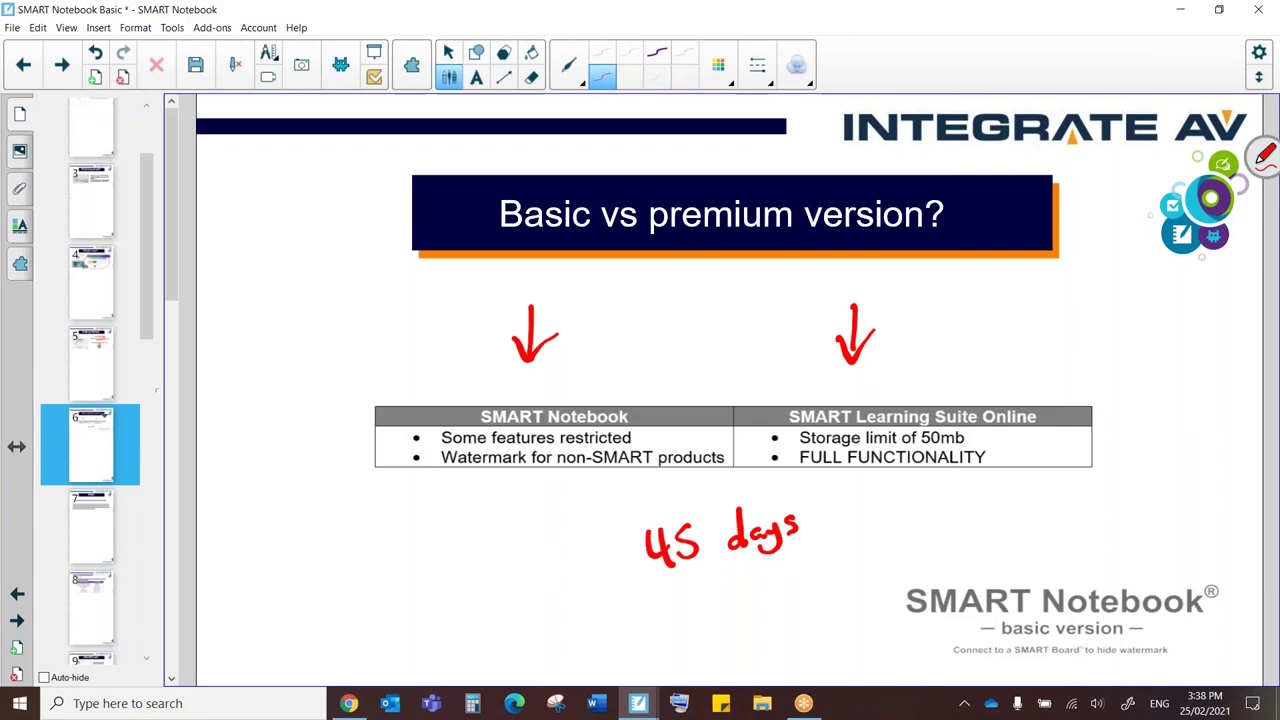
pyautogui.moveTo(647, 431)
pyautogui.mouseDown()
pyautogui.moveTo(653, 440)
pyautogui.moveTo(676, 415)
pyautogui.mouseUp()
# Underline non-SMART, arrow and cross out the watermark, underline FULL FUNCTIONALITY, tick Storage limit of 50mb.
pyautogui.moveTo(555, 472); pyautogui.dragTo(642, 467)
pyautogui.moveTo(1028, 509)
pyautogui.mouseDown()
pyautogui.moveTo(1029, 580)
pyautogui.moveTo(1062, 554)
pyautogui.mouseUp()
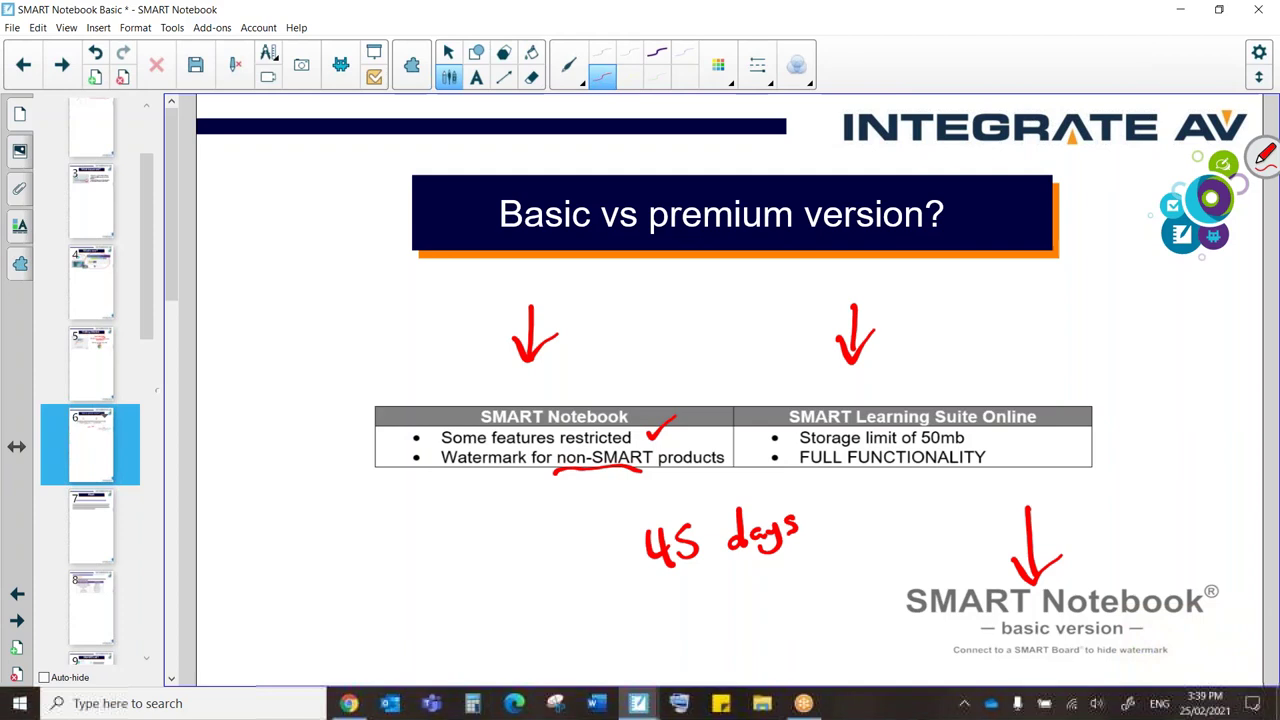
pyautogui.moveTo(996, 598); pyautogui.dragTo(1200, 600)
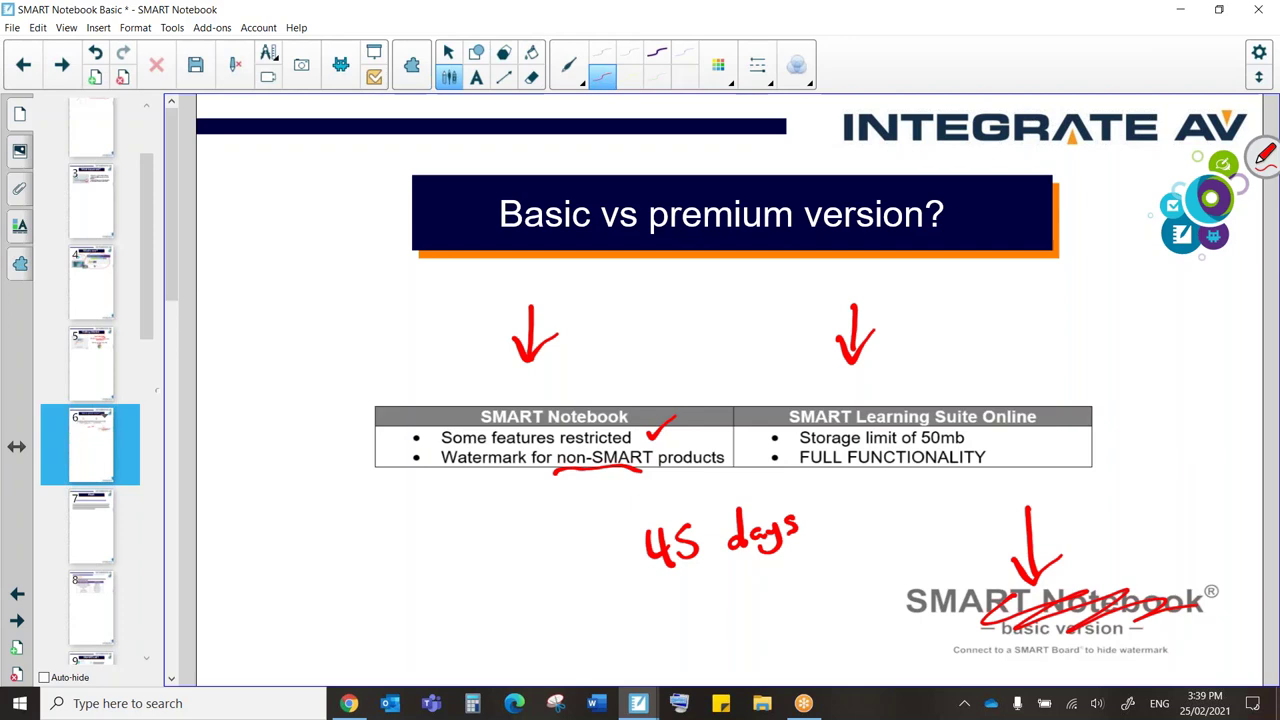
pyautogui.moveTo(783, 476); pyautogui.dragTo(996, 467)
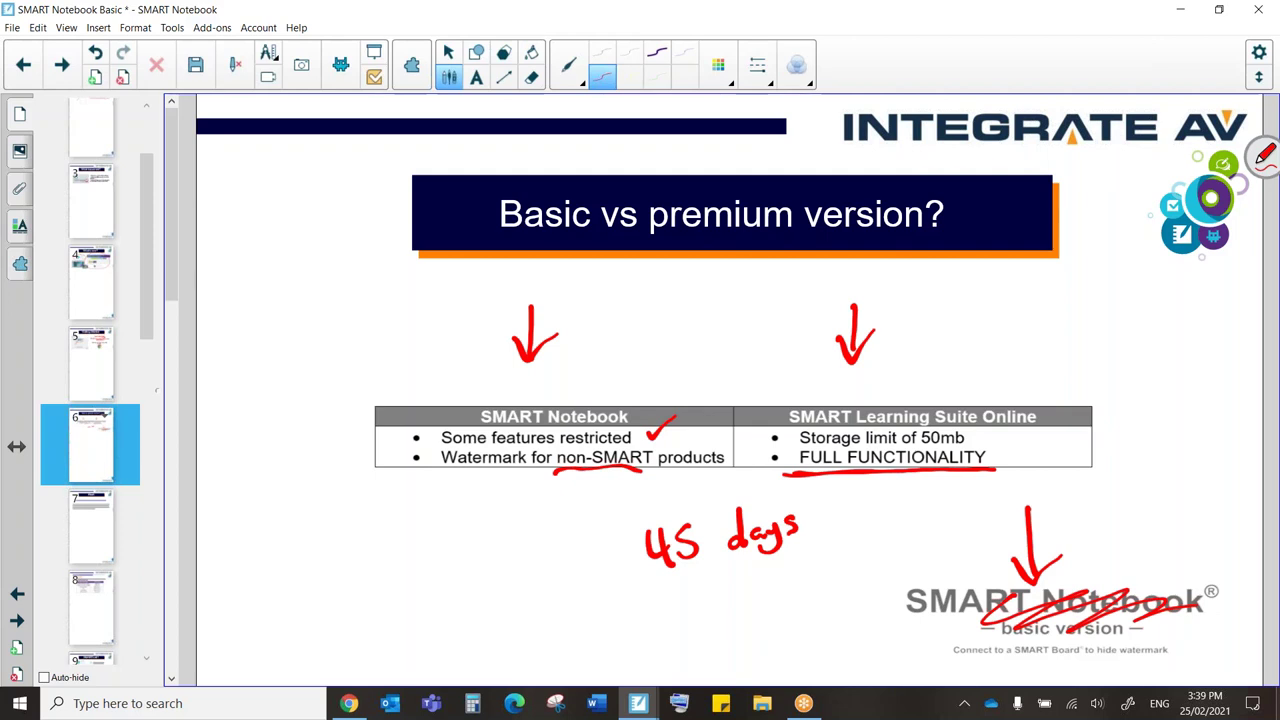
pyautogui.moveTo(966, 428)
pyautogui.mouseDown()
pyautogui.moveTo(974, 438)
pyautogui.moveTo(1004, 404)
pyautogui.mouseUp()
# On page 8, circle 'Flash' in the title and draw a thick brace down the table's left side.
pyautogui.click(90, 606)
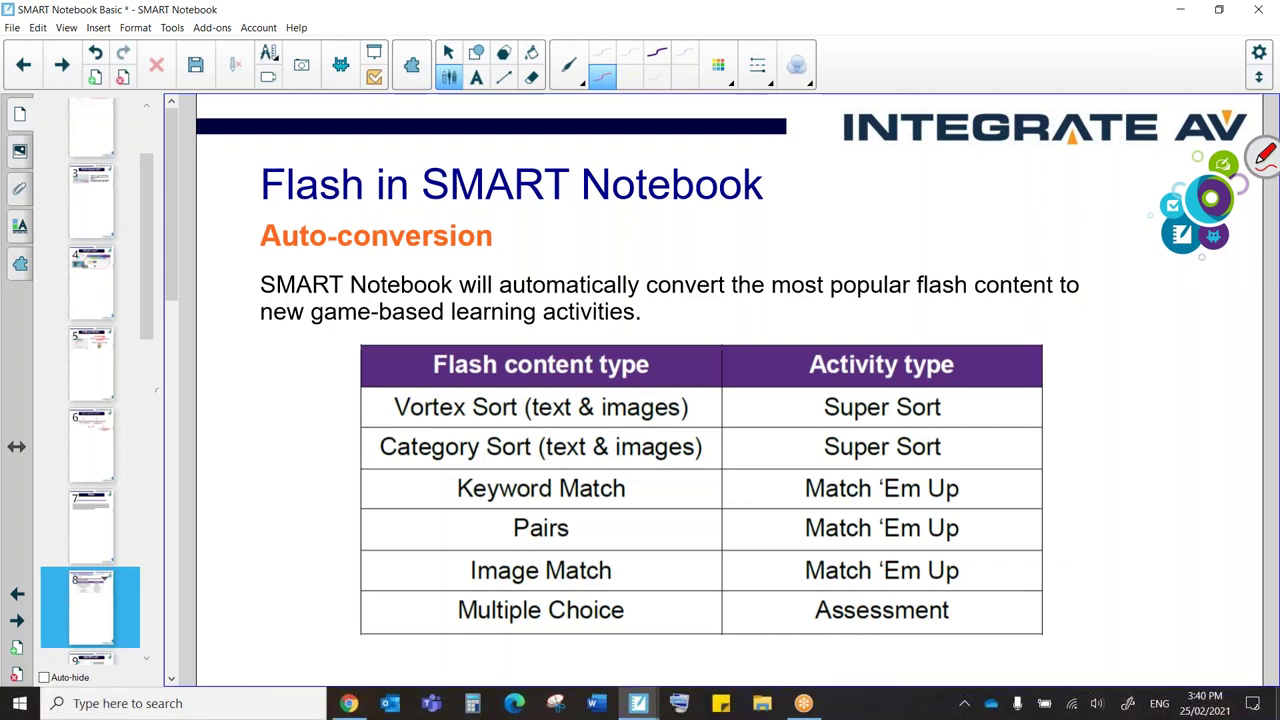
pyautogui.moveTo(320, 143)
pyautogui.mouseDown()
pyautogui.moveTo(248, 210)
pyautogui.moveTo(275, 143)
pyautogui.moveTo(300, 146)
pyautogui.moveTo(240, 208)
pyautogui.mouseUp()
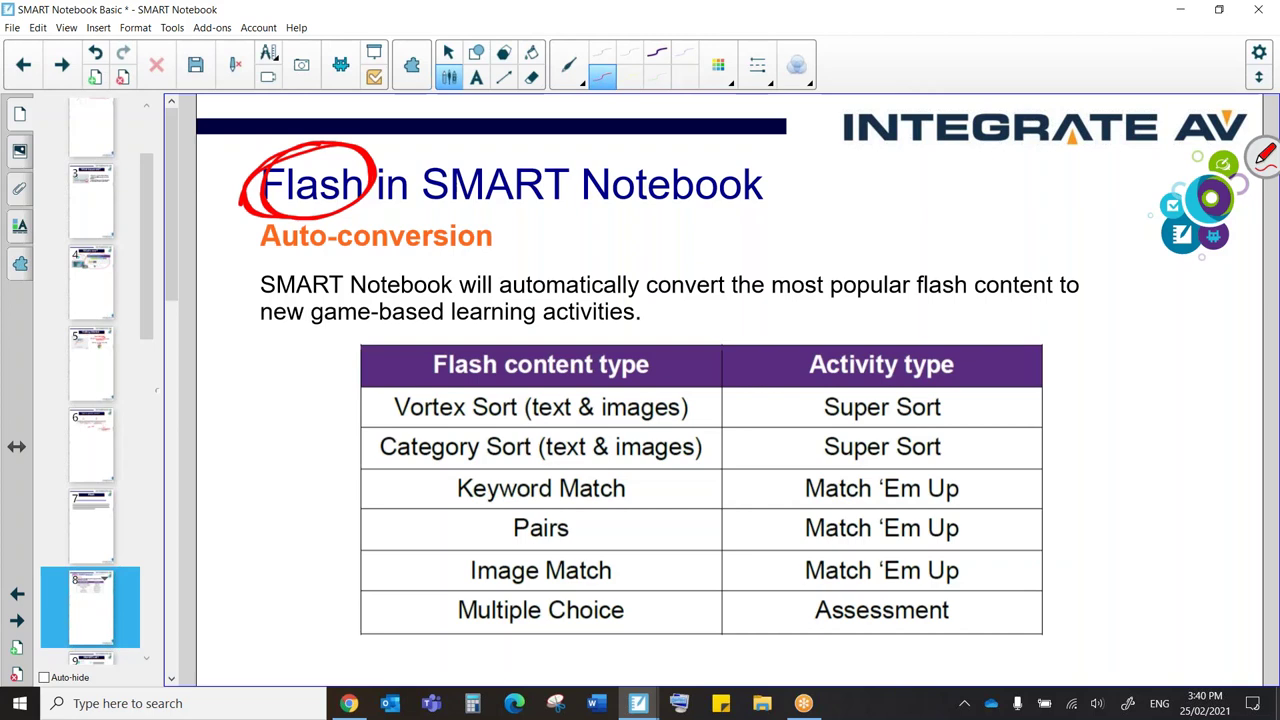
pyautogui.moveTo(350, 388)
pyautogui.mouseDown()
pyautogui.moveTo(318, 500)
pyautogui.moveTo(324, 605)
pyautogui.mouseUp()
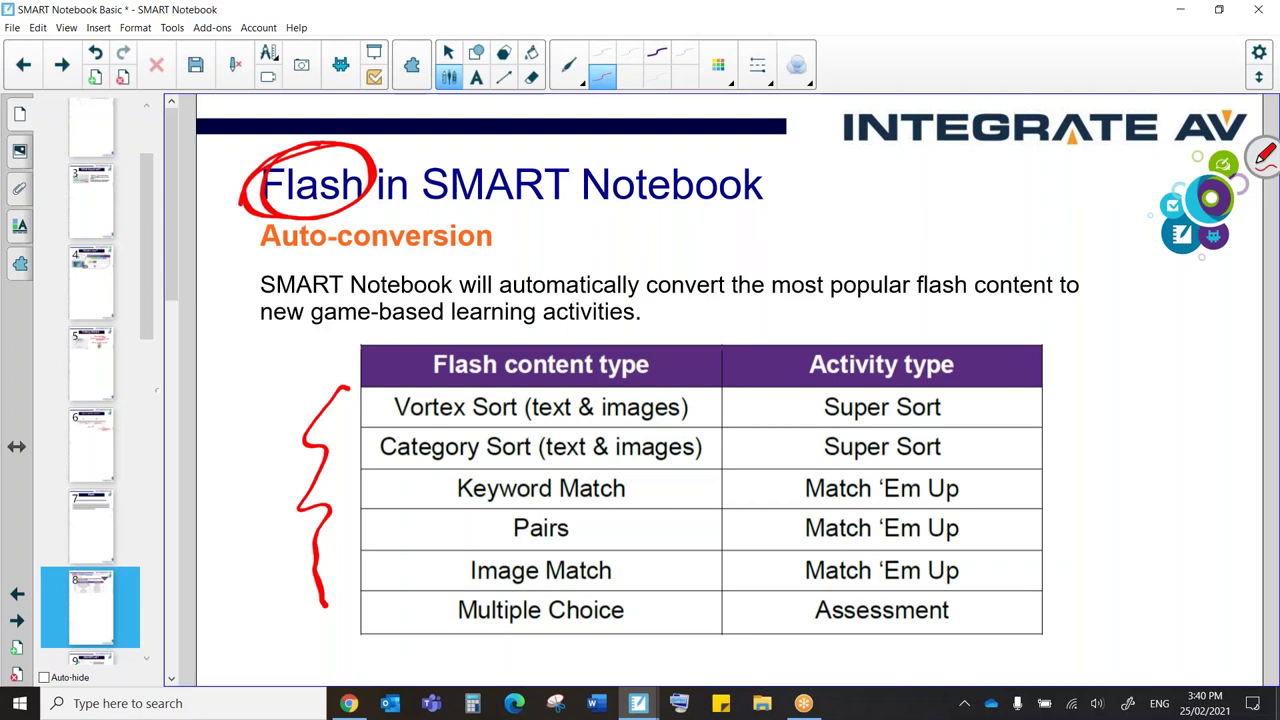
pyautogui.moveTo(352, 384)
pyautogui.mouseDown()
pyautogui.moveTo(336, 406)
pyautogui.moveTo(308, 568)
pyautogui.moveTo(332, 628)
pyautogui.mouseUp()
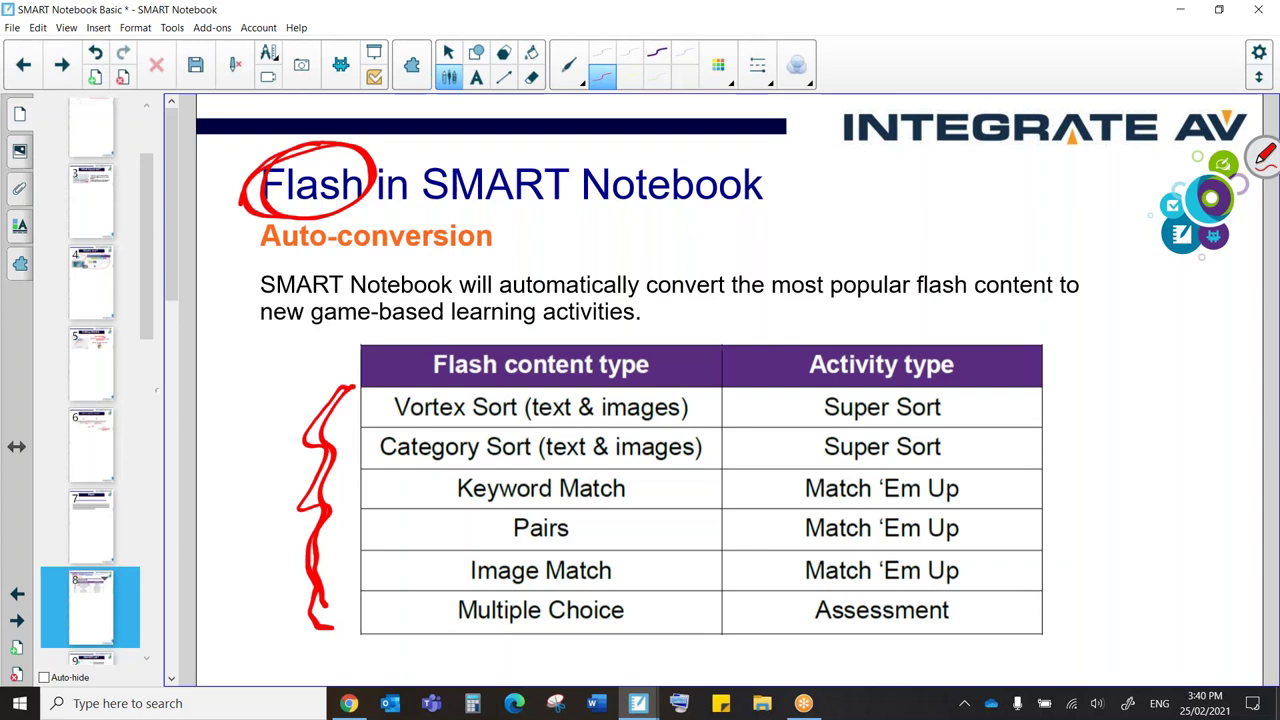
# Tick the Super Sort, Match 'Em Up and Assessment entries, and handwrite 'Response' beside Assessment.
pyautogui.moveTo(969, 401)
pyautogui.mouseDown()
pyautogui.moveTo(976, 411)
pyautogui.moveTo(998, 385)
pyautogui.mouseUp()
pyautogui.moveTo(961, 437); pyautogui.dragTo(995, 428)
pyautogui.moveTo(975, 487); pyautogui.dragTo(1007, 467)
pyautogui.moveTo(967, 521)
pyautogui.mouseDown()
pyautogui.moveTo(977, 535)
pyautogui.moveTo(1003, 505)
pyautogui.mouseUp()
pyautogui.moveTo(969, 557); pyautogui.dragTo(1007, 537)
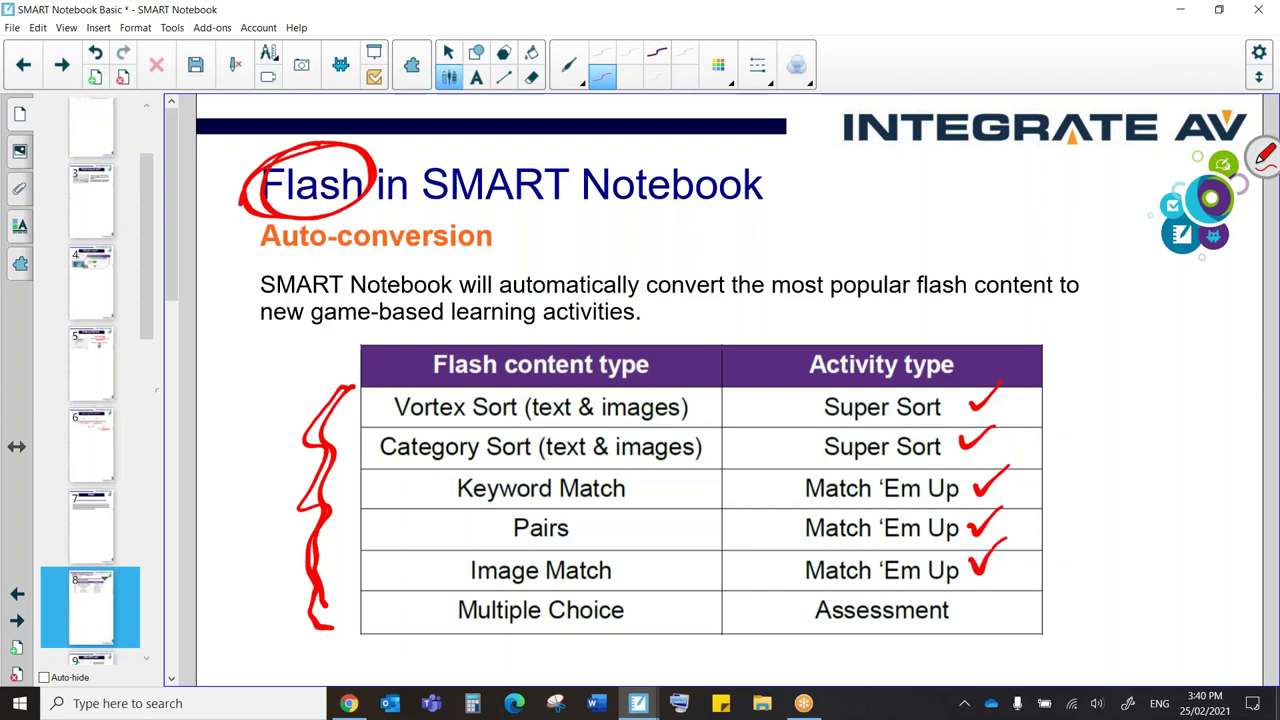
pyautogui.moveTo(967, 604)
pyautogui.mouseDown()
pyautogui.moveTo(999, 589)
pyautogui.moveTo(1021, 621)
pyautogui.moveTo(1060, 610)
pyautogui.mouseUp()
pyautogui.moveTo(1070, 598)
pyautogui.mouseDown()
pyautogui.moveTo(1097, 620)
pyautogui.moveTo(1126, 592)
pyautogui.moveTo(1192, 576)
pyautogui.mouseUp()
pyautogui.moveTo(143, 314); pyautogui.dragTo(143, 392)
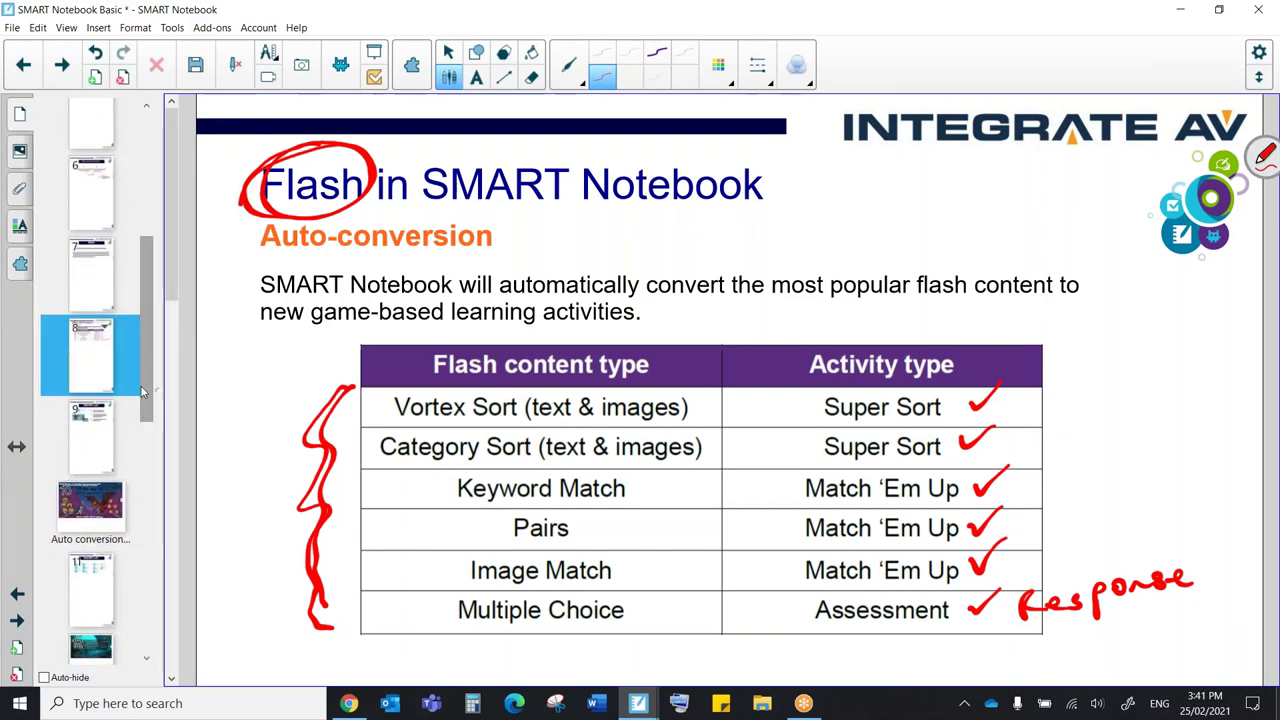
# Open page 9, SMART Lab?, and underline 'SLS Online' in red.
pyautogui.click(83, 439)
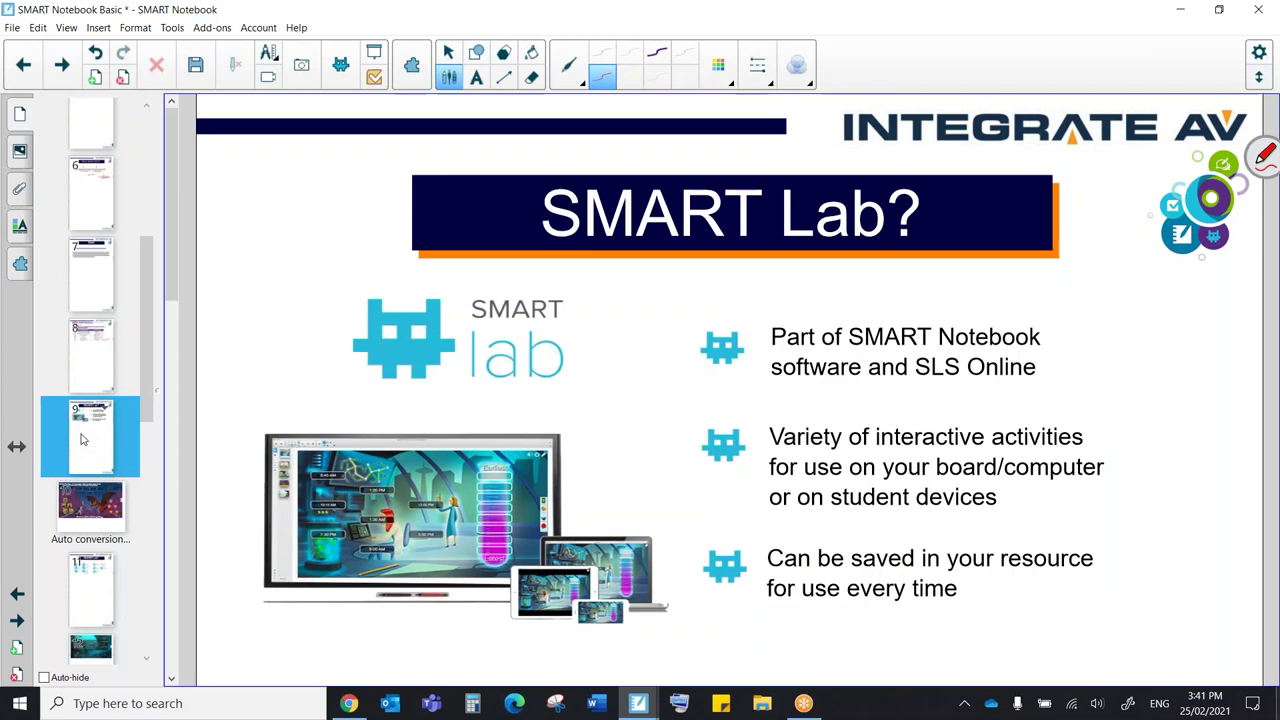
pyautogui.moveTo(898, 382); pyautogui.dragTo(1048, 374)
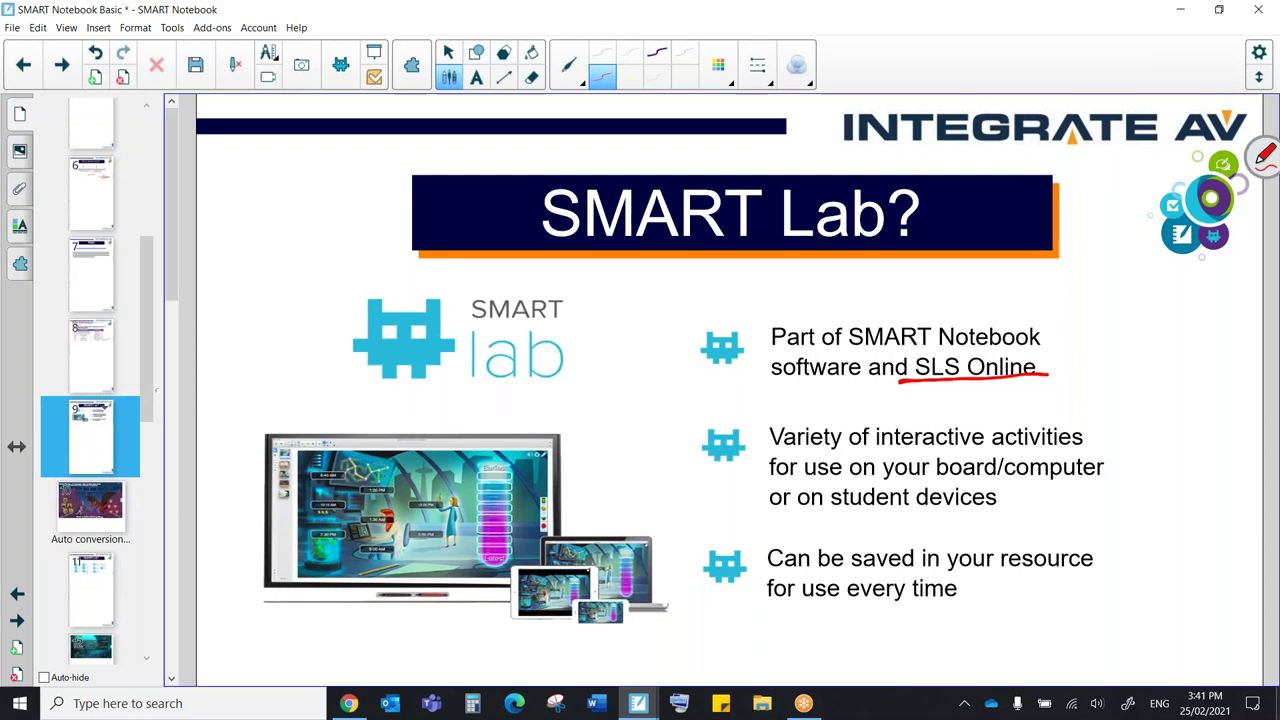
# Restore the lesson window from the desktop and handwrite 'SLS' in red beside 'SLS Online'.
pyautogui.press('super+d')
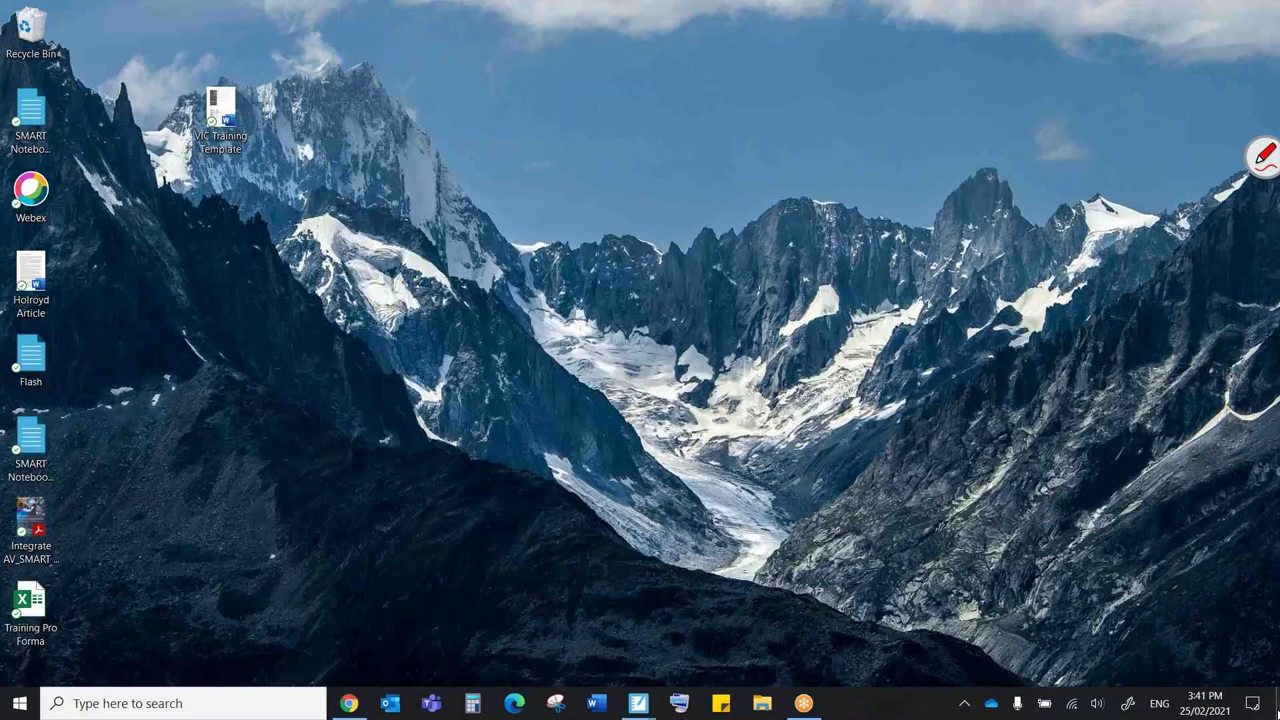
pyautogui.press('super+d')
pyautogui.moveTo(1106, 344)
pyautogui.mouseDown()
pyautogui.moveTo(1078, 367)
pyautogui.moveTo(1140, 364)
pyautogui.mouseUp()
pyautogui.moveTo(1174, 325)
pyautogui.mouseDown()
pyautogui.moveTo(1146, 354)
pyautogui.moveTo(1168, 322)
pyautogui.mouseUp()
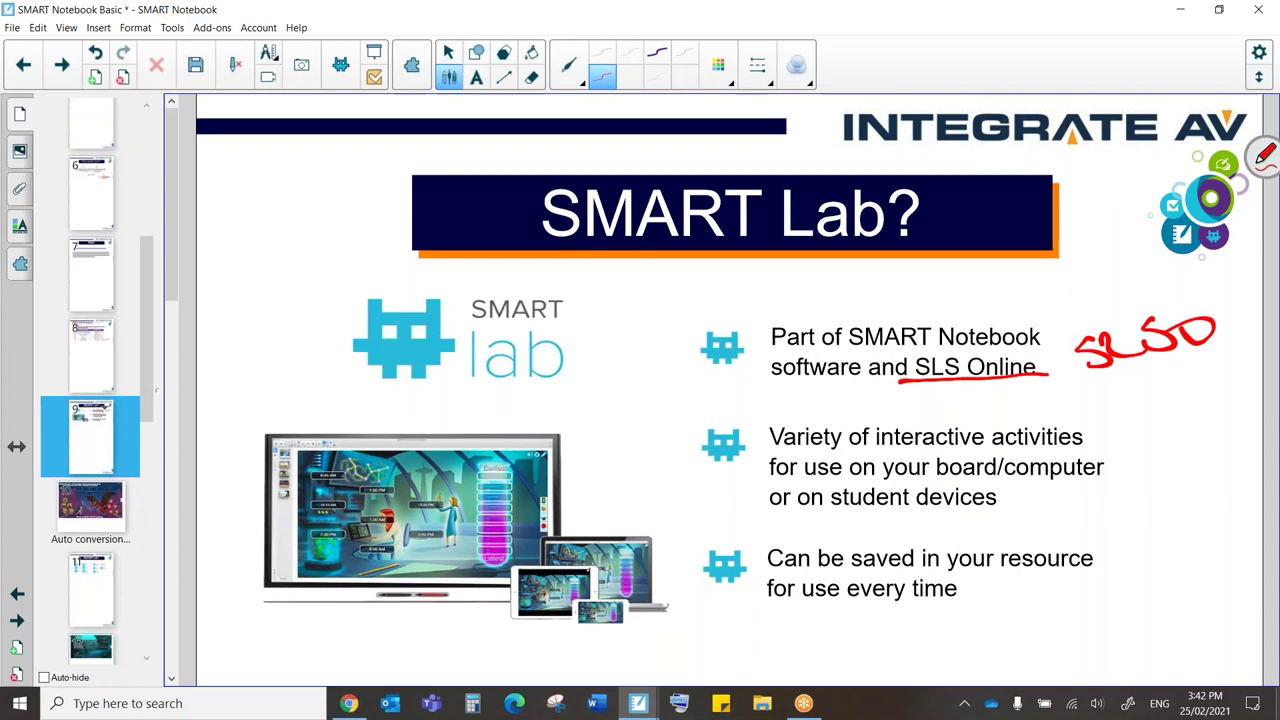
# Go to page 10, the Match 'Em Up activity for pairing artists with paintings.
pyautogui.click(90, 510)
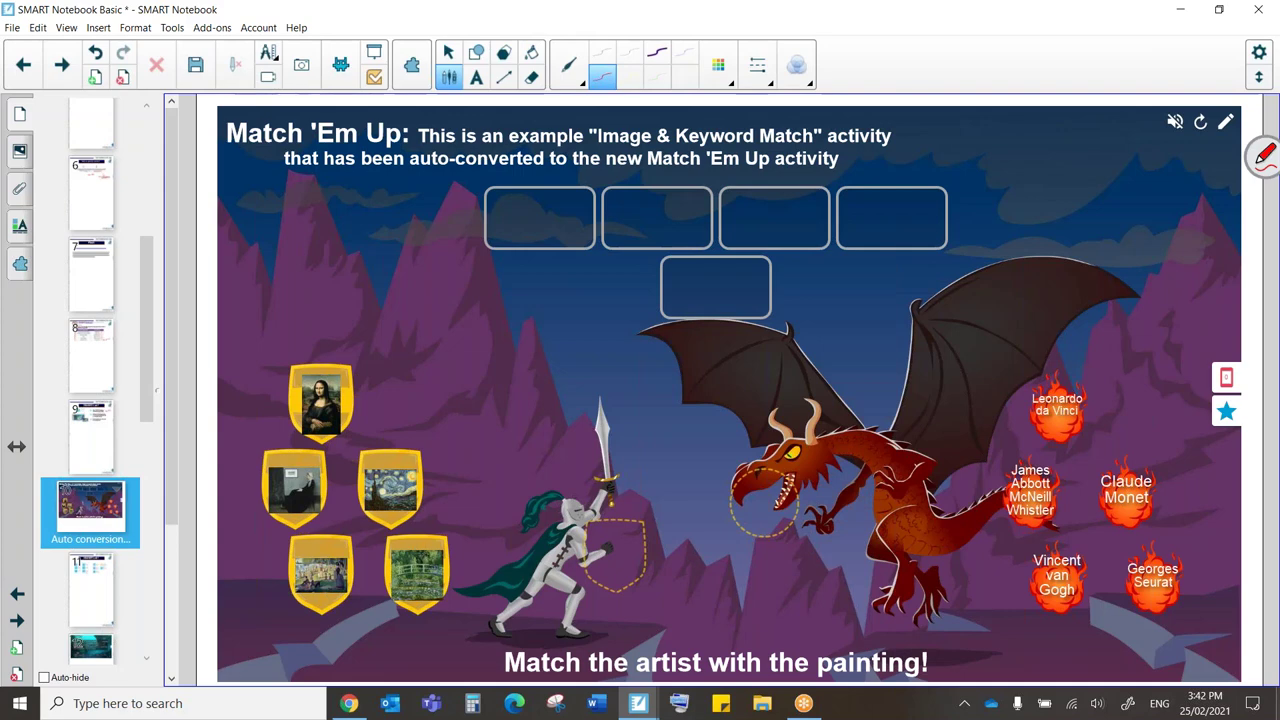
# Draw red arrows at paintings and names, then pair Mona Lisa–da Vinci and Starry Night–Monet.
pyautogui.moveTo(275, 258); pyautogui.dragTo(295, 302)
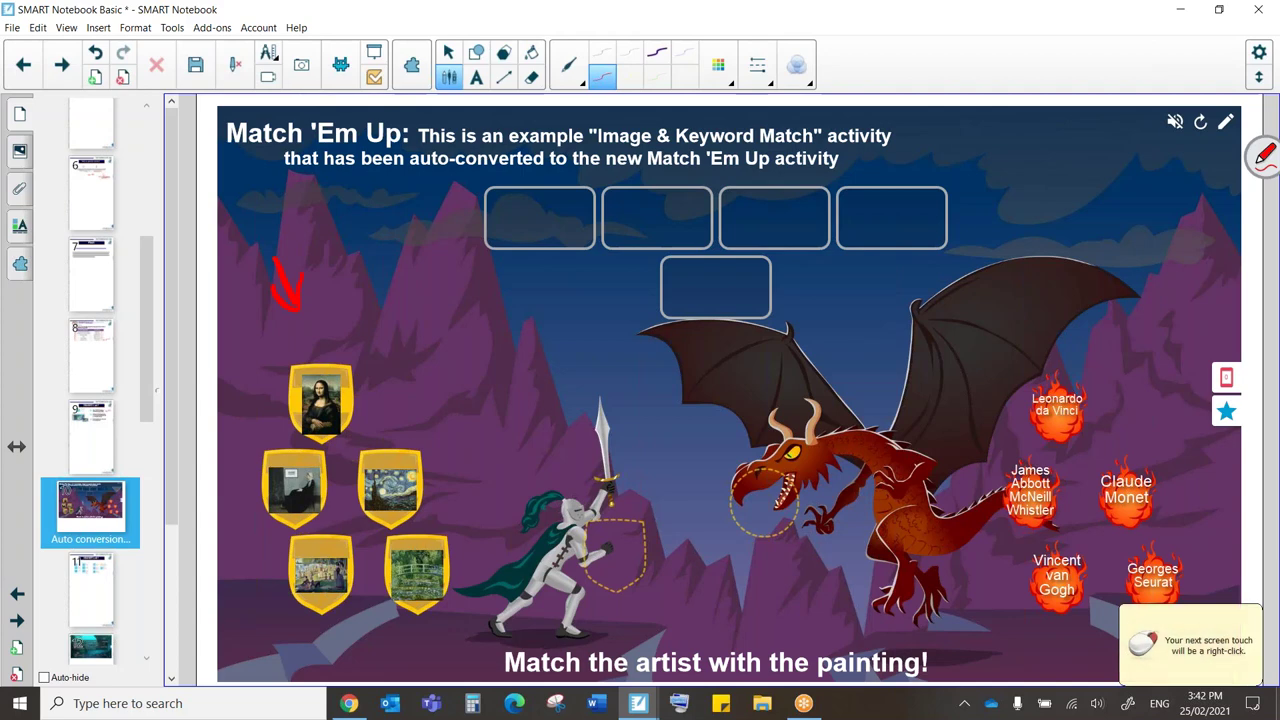
pyautogui.moveTo(1042, 262)
pyautogui.mouseDown()
pyautogui.moveTo(1048, 345)
pyautogui.moveTo(1080, 309)
pyautogui.mouseUp()
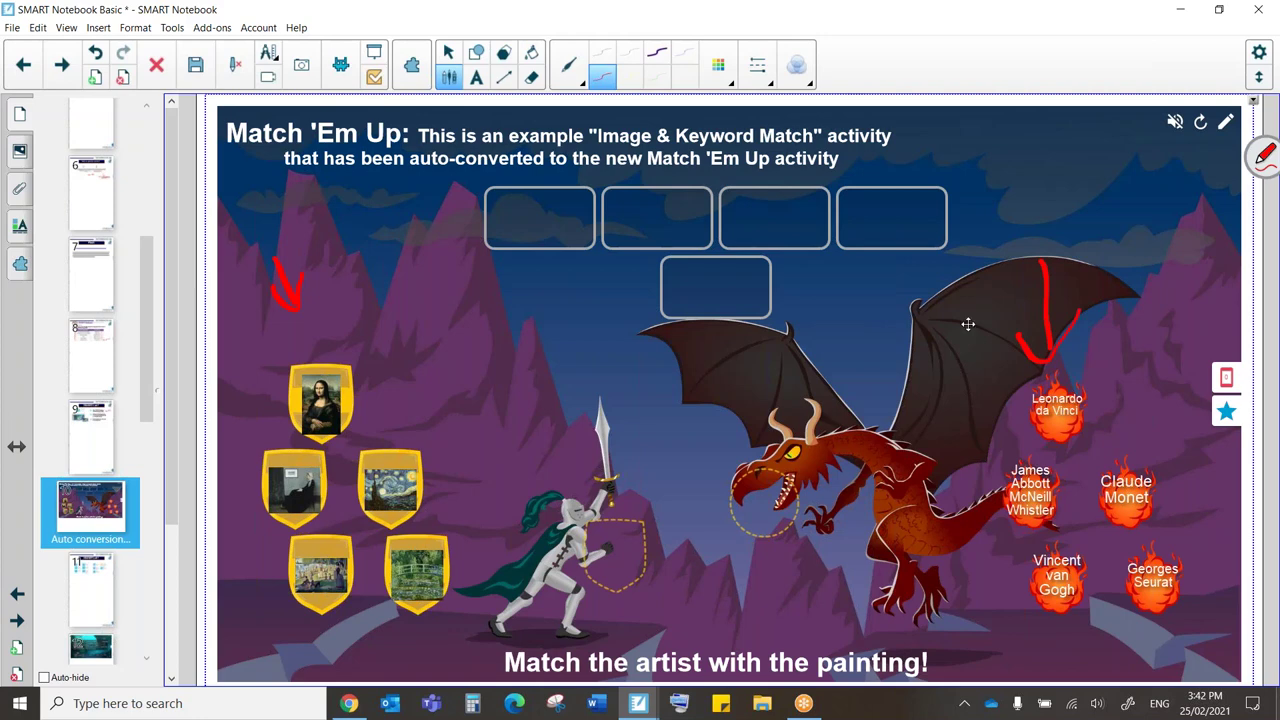
pyautogui.moveTo(324, 405); pyautogui.dragTo(620, 541)
pyautogui.moveTo(1040, 402); pyautogui.dragTo(748, 497)
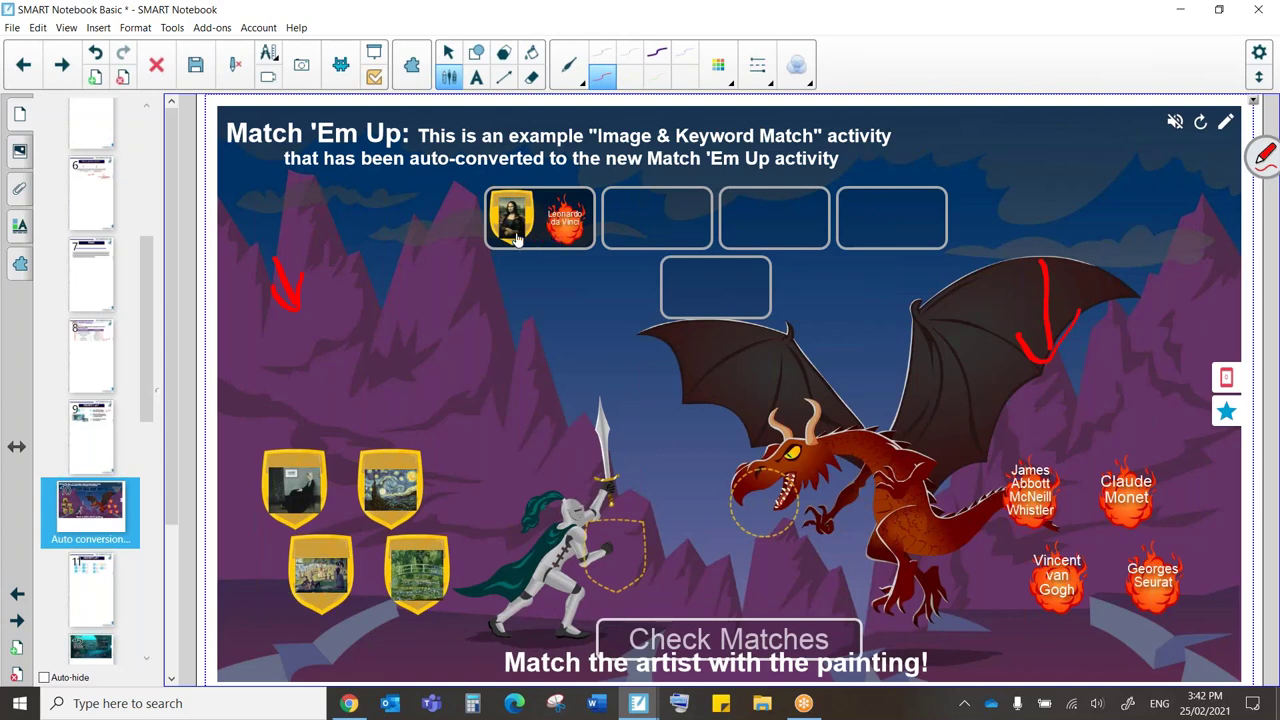
pyautogui.moveTo(398, 488); pyautogui.dragTo(616, 545)
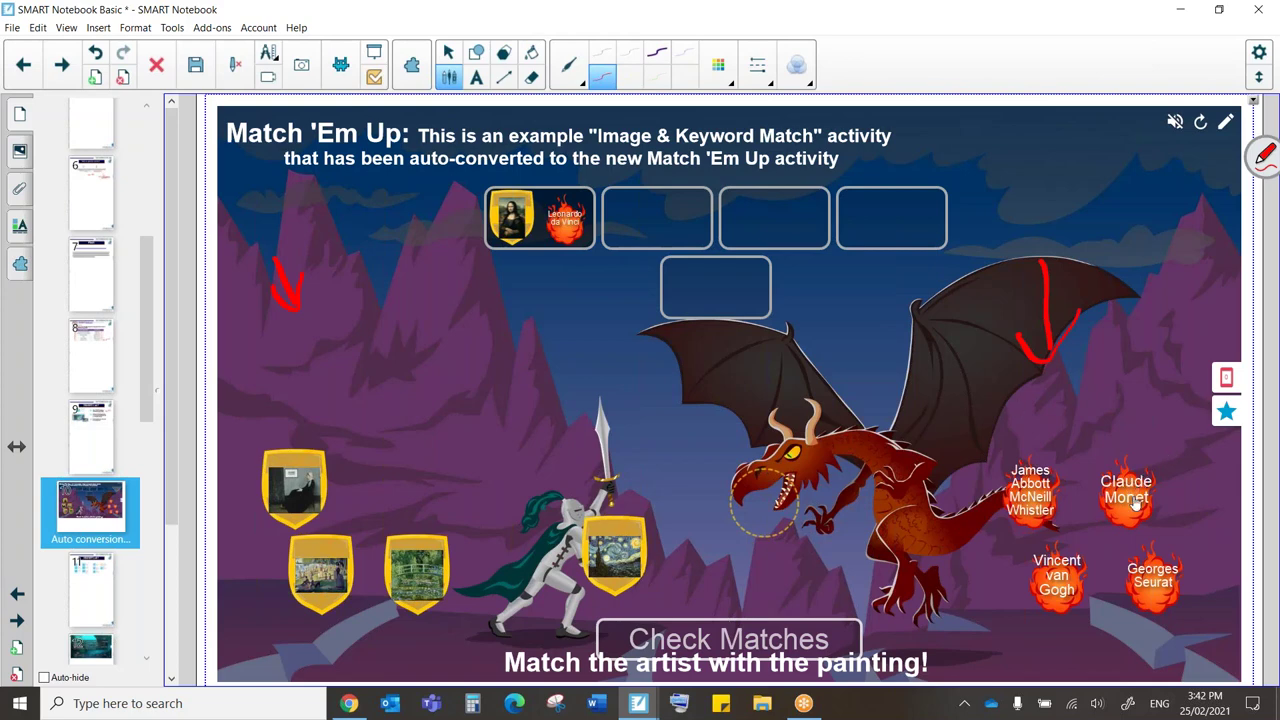
pyautogui.moveTo(1133, 487); pyautogui.dragTo(748, 450)
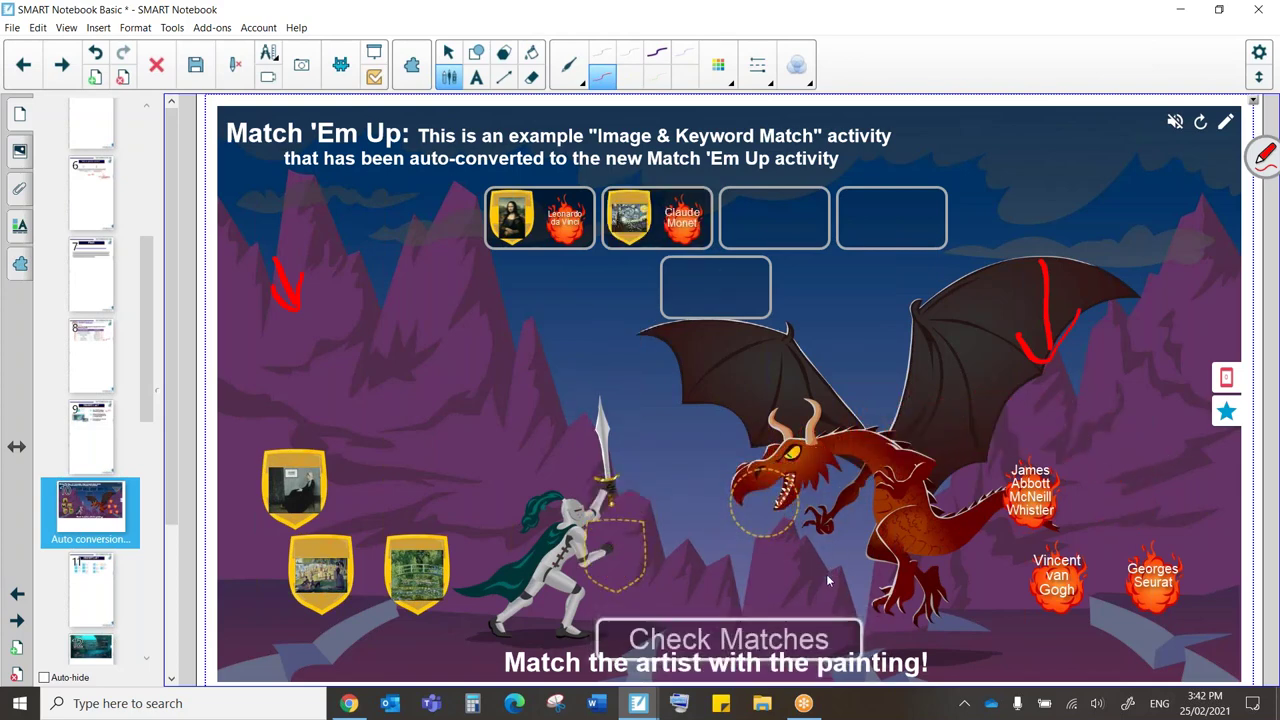
# Check the matches, then ring the send-to-students icon in red ink.
pyautogui.click(812, 640)
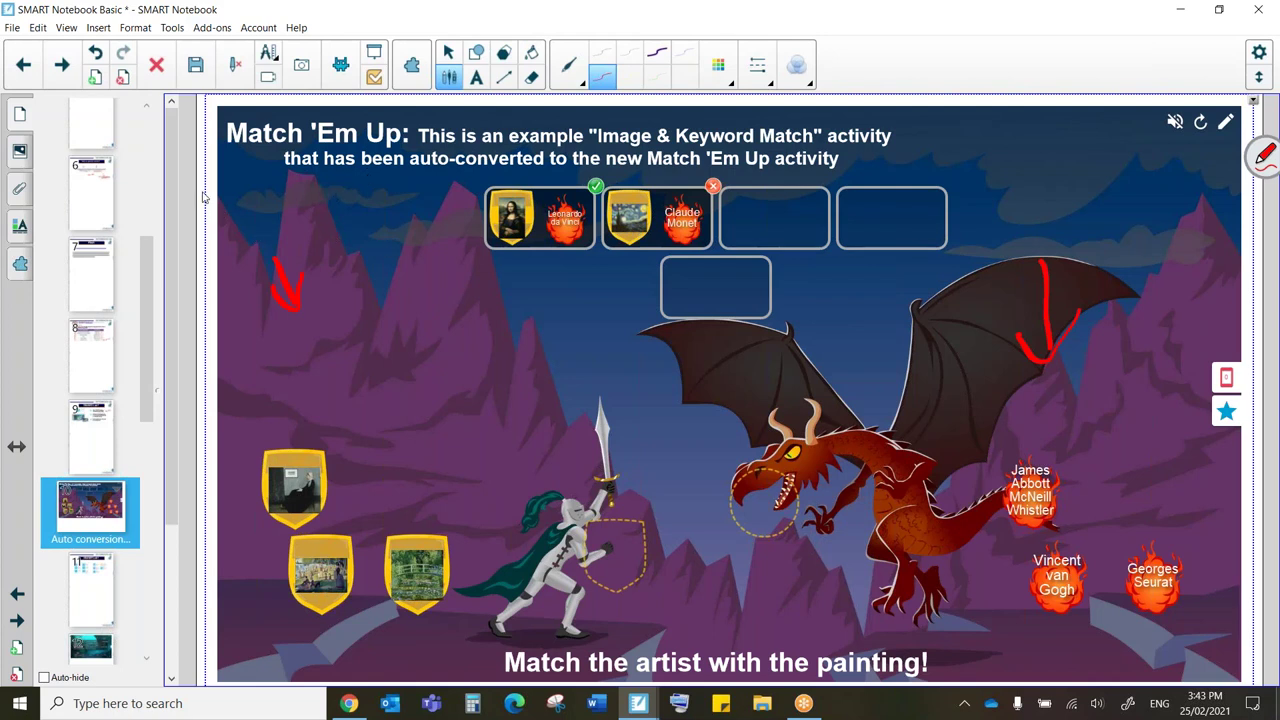
pyautogui.click(270, 228)
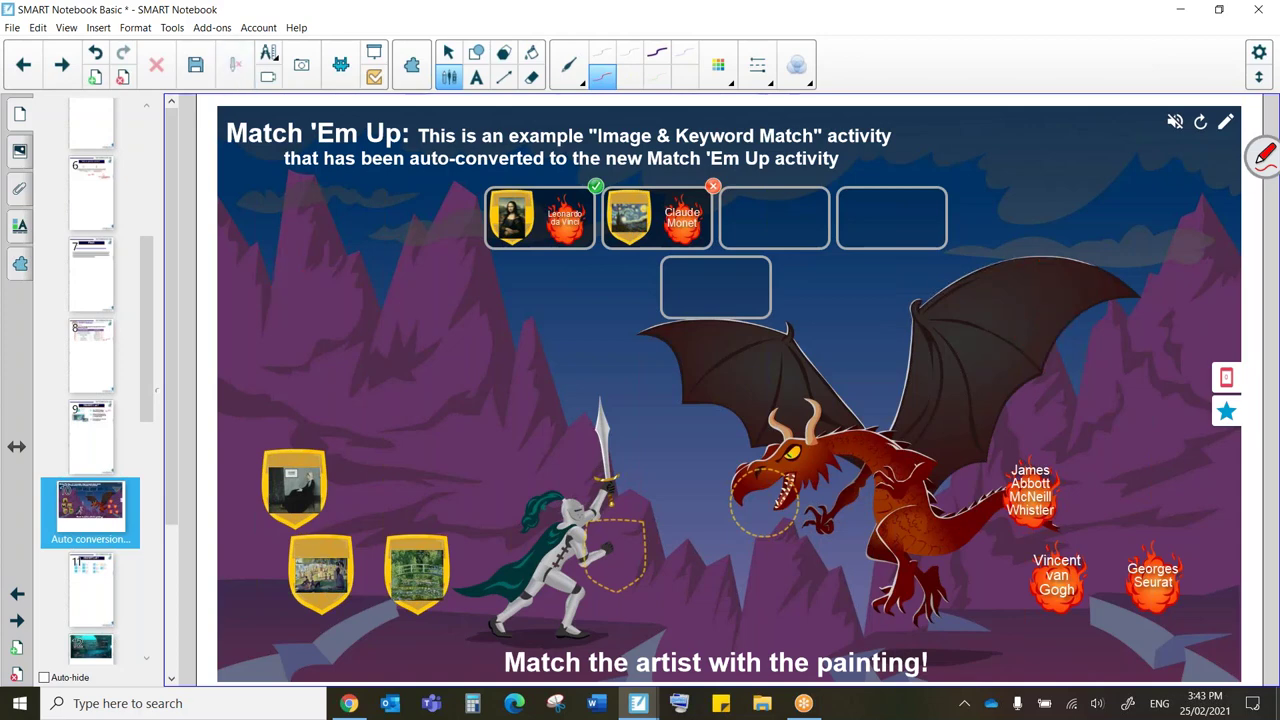
pyautogui.moveTo(1205, 385)
pyautogui.mouseDown()
pyautogui.moveTo(1240, 388)
pyautogui.moveTo(1215, 350)
pyautogui.mouseUp()
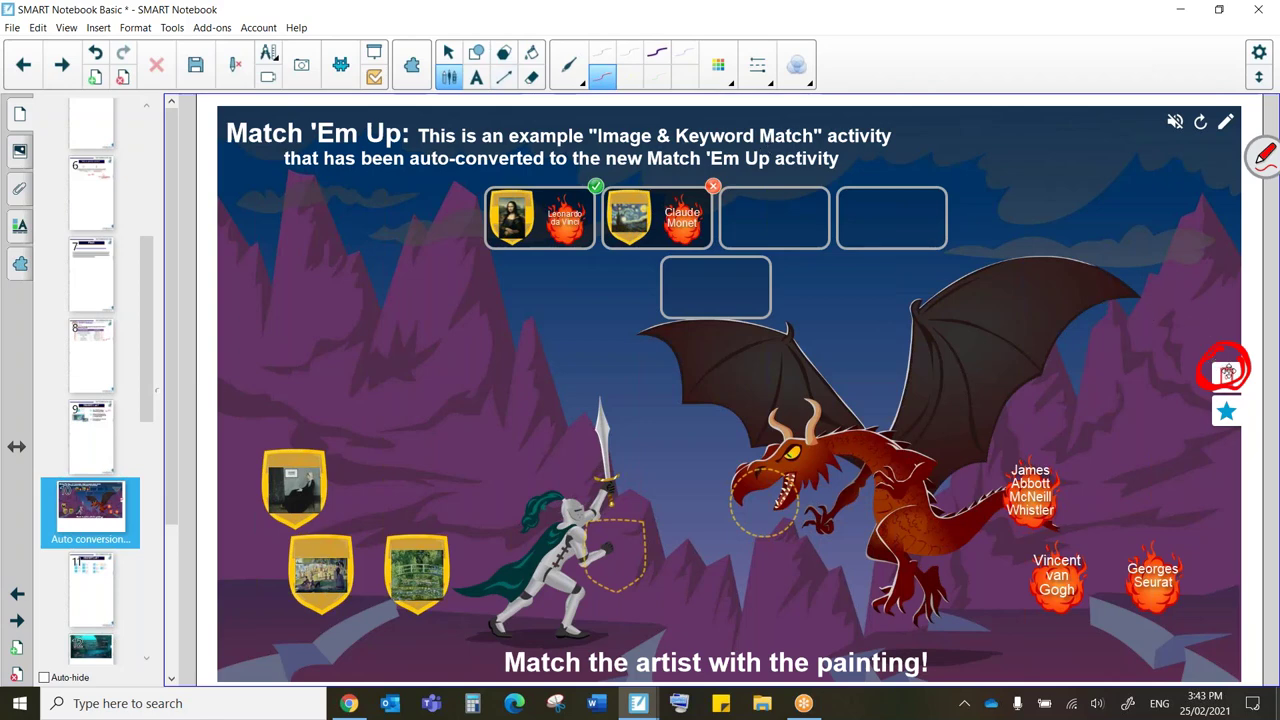
# Share Match 'Em Up to student devices, getting a hellosmart.com join code.
pyautogui.click(1228, 373)
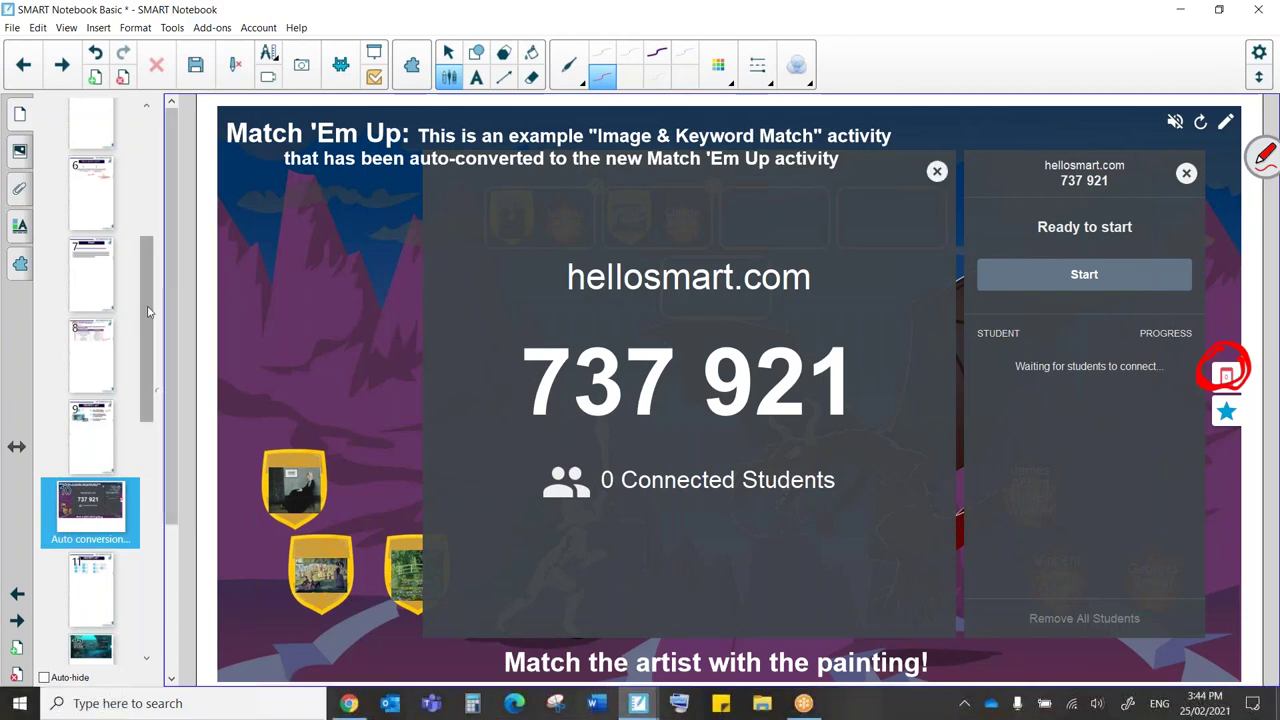
pyautogui.scroll(-5, 147, 315)
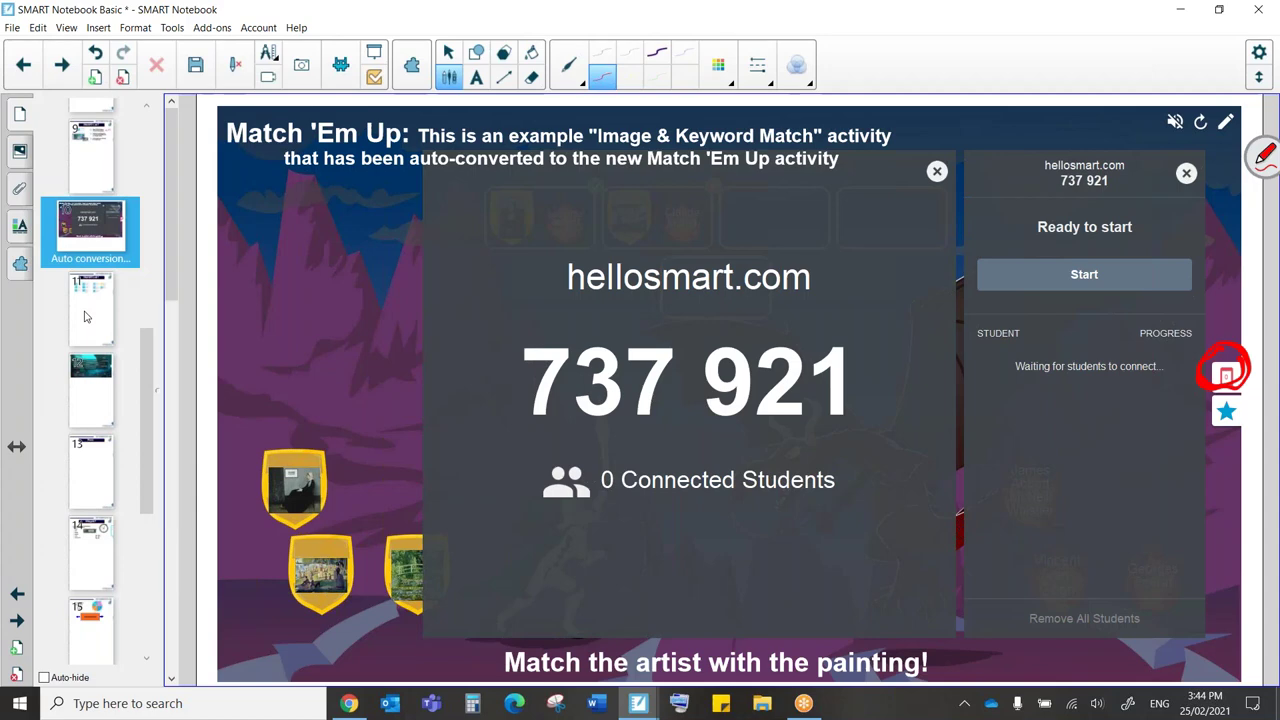
# Pass the SMART Lab overview on page 11 to reach page 12's French fill-in-the-blanks.
pyautogui.click(84, 316)
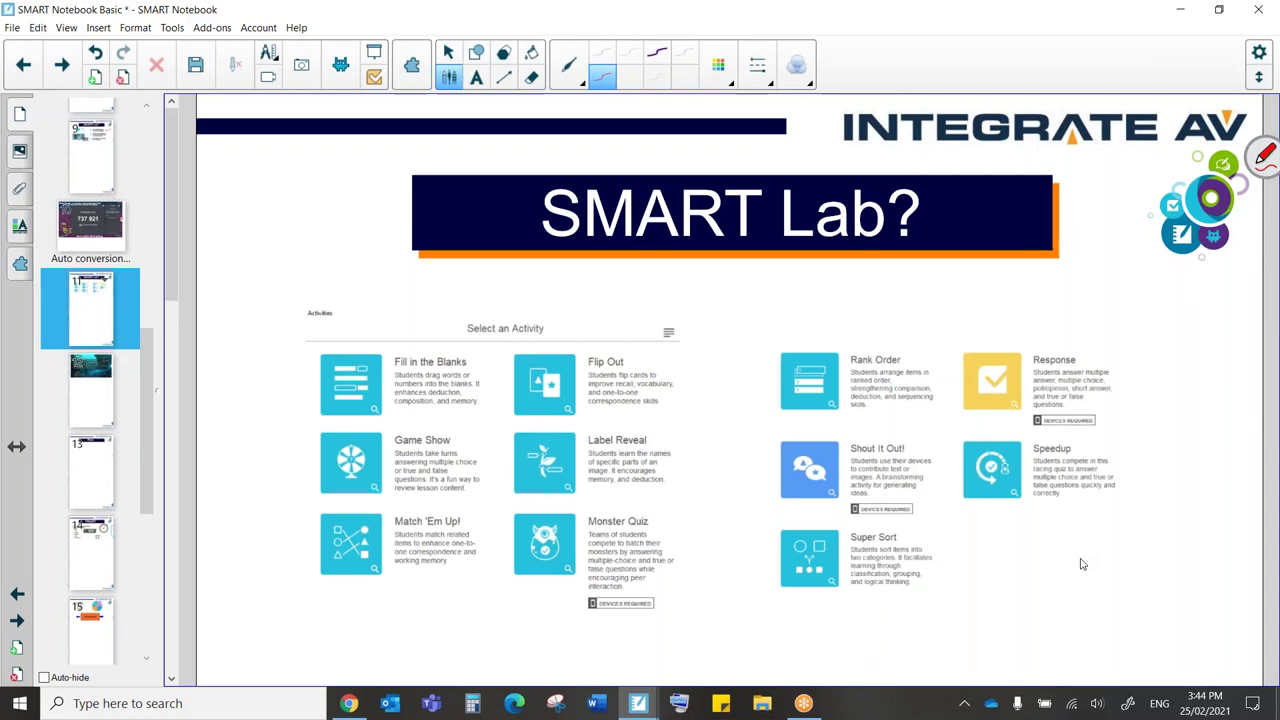
pyautogui.click(88, 397)
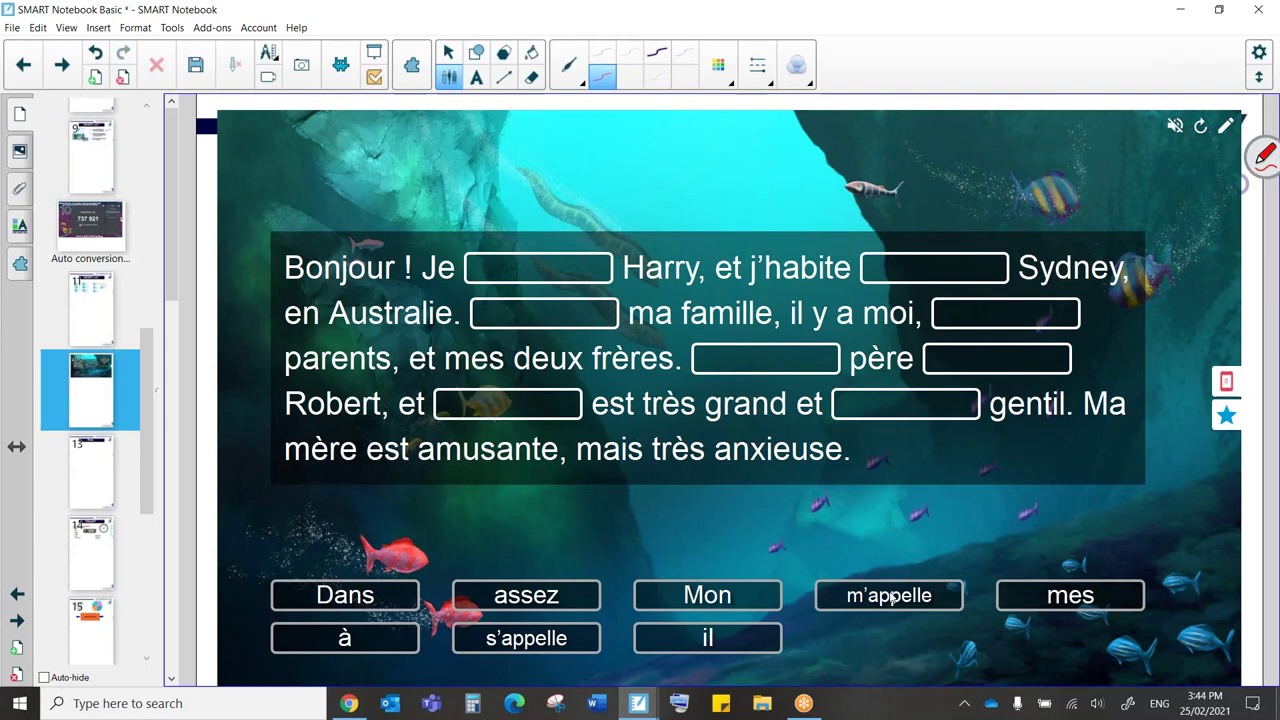
# Place m'appelle after Je, circle s'appelle in red, and open the activity editor.
pyautogui.moveTo(892, 600); pyautogui.dragTo(543, 279)
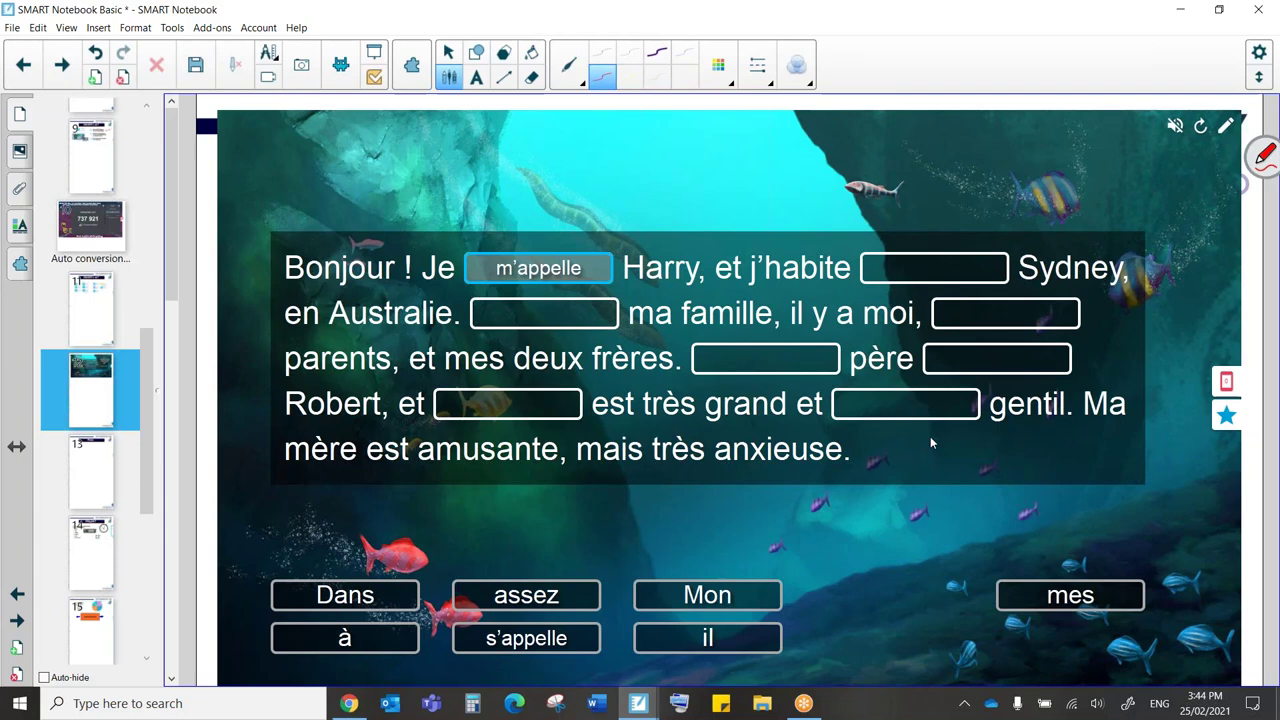
pyautogui.moveTo(522, 616)
pyautogui.mouseDown()
pyautogui.moveTo(552, 662)
pyautogui.moveTo(515, 612)
pyautogui.mouseUp()
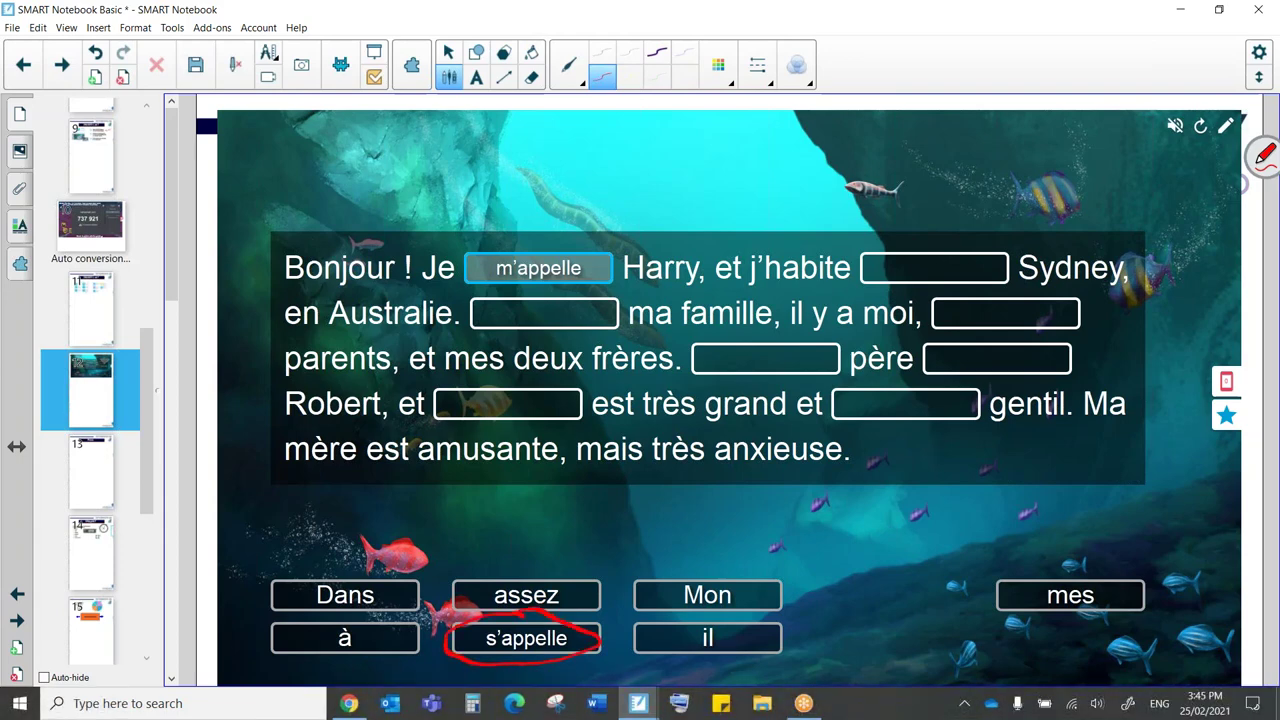
pyautogui.click(1228, 125)
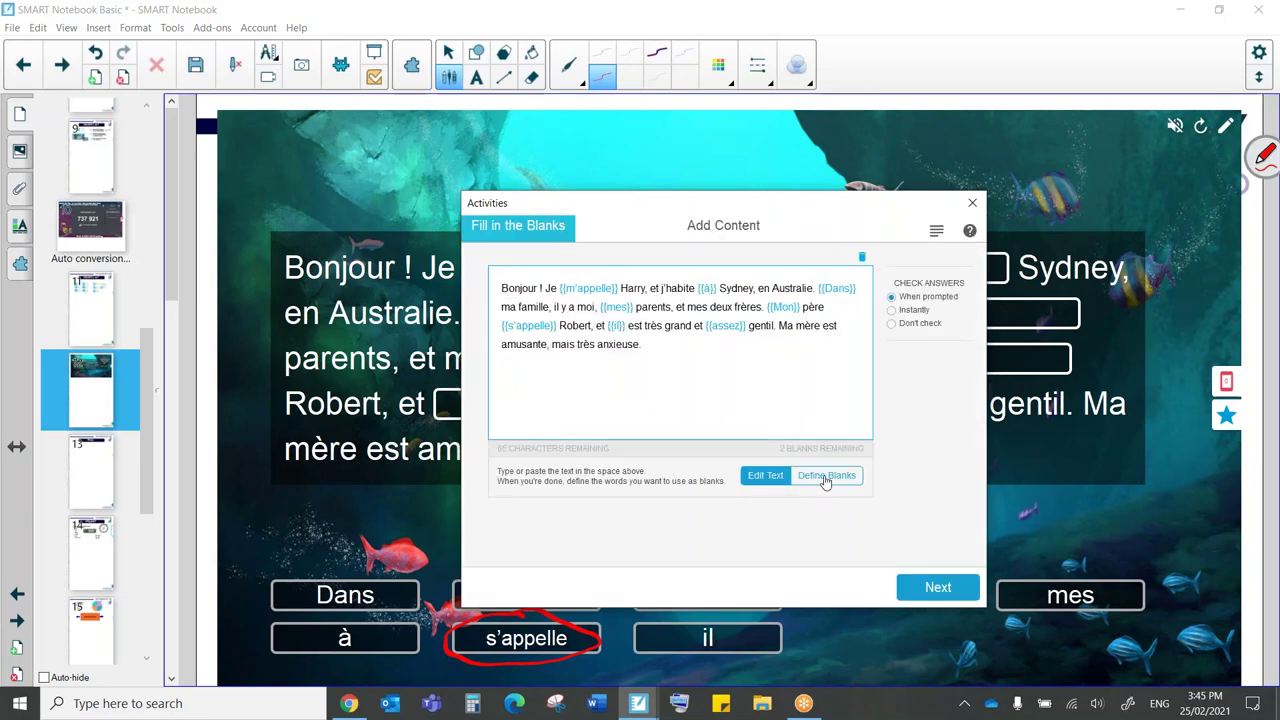
# Make mère and deux blanks, return Mon and à to text, and check answers instantly.
pyautogui.click(825, 477)
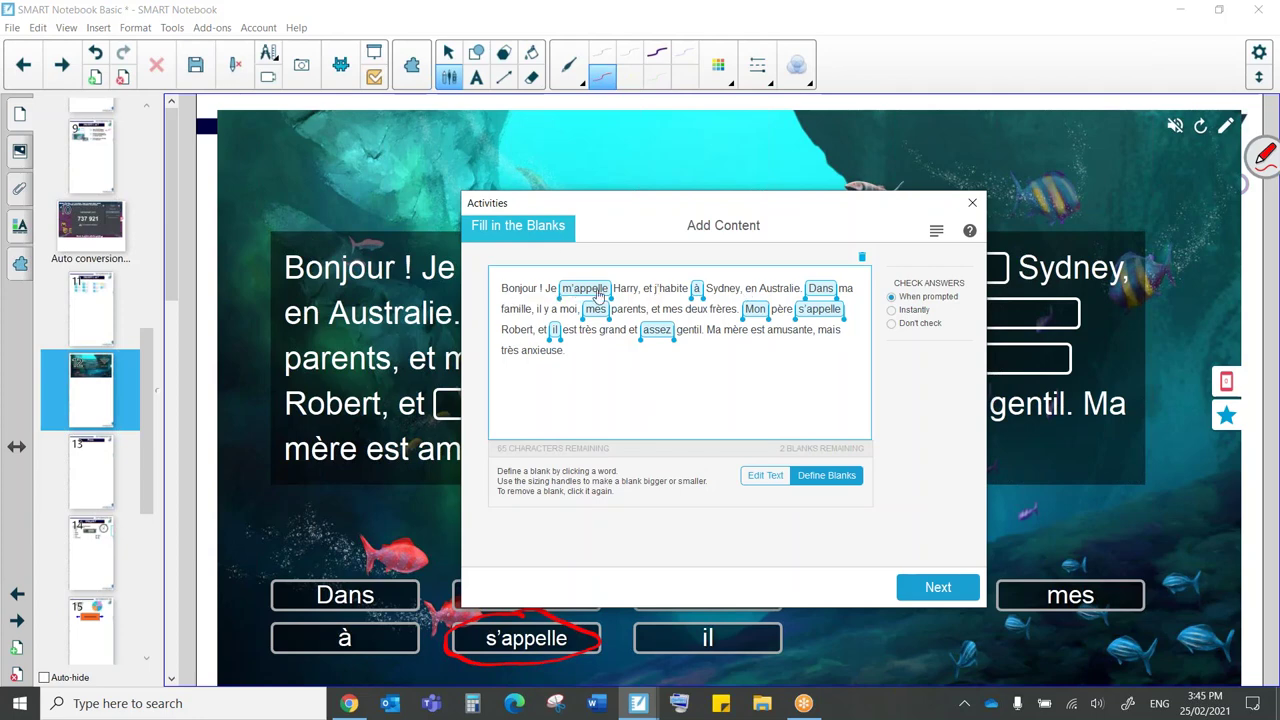
pyautogui.click(736, 339)
pyautogui.click(697, 315)
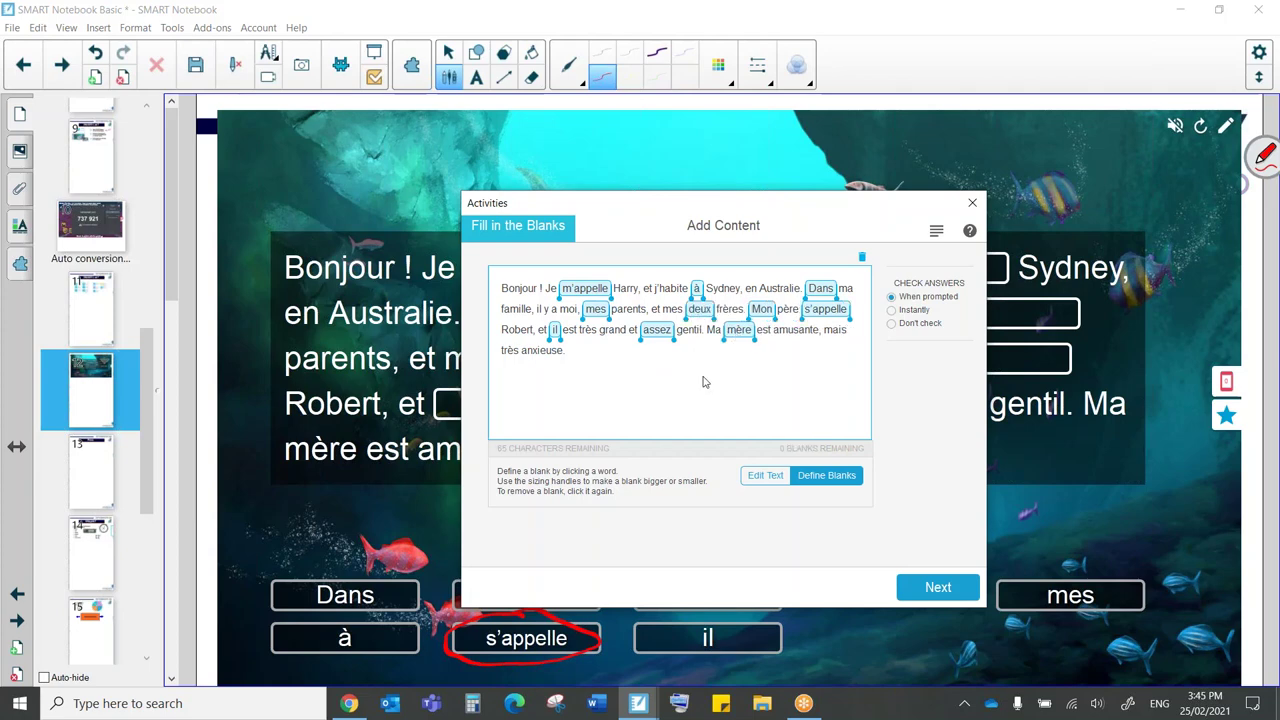
pyautogui.click(760, 309)
pyautogui.click(697, 290)
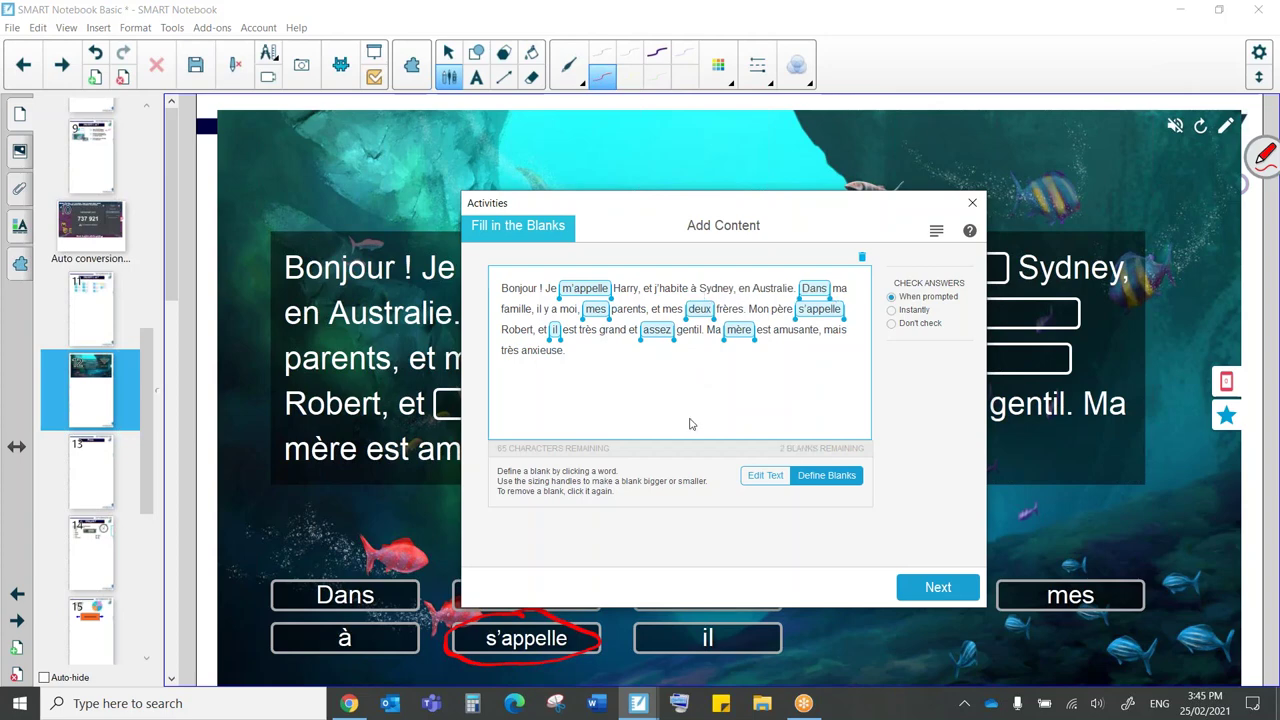
pyautogui.click(891, 310)
# Finish the French activity with the Monsters theme, then go to page 13, Pens.
pyautogui.click(938, 588)
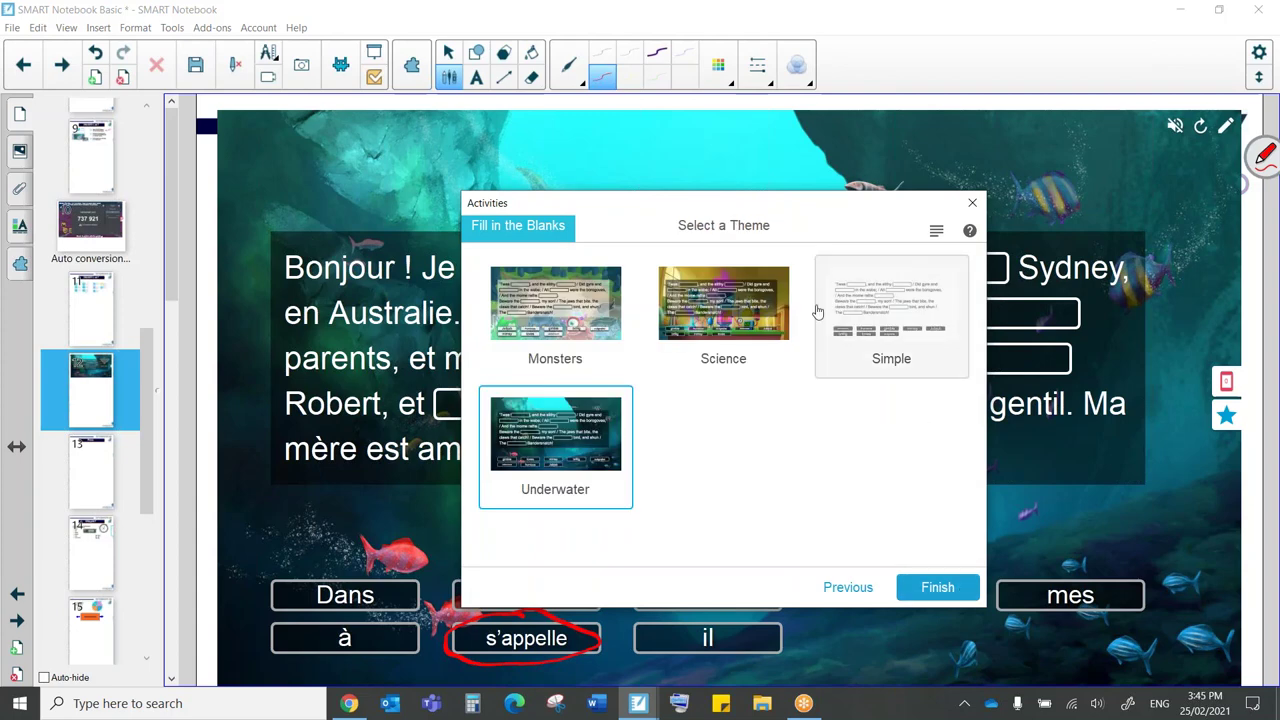
pyautogui.click(565, 310)
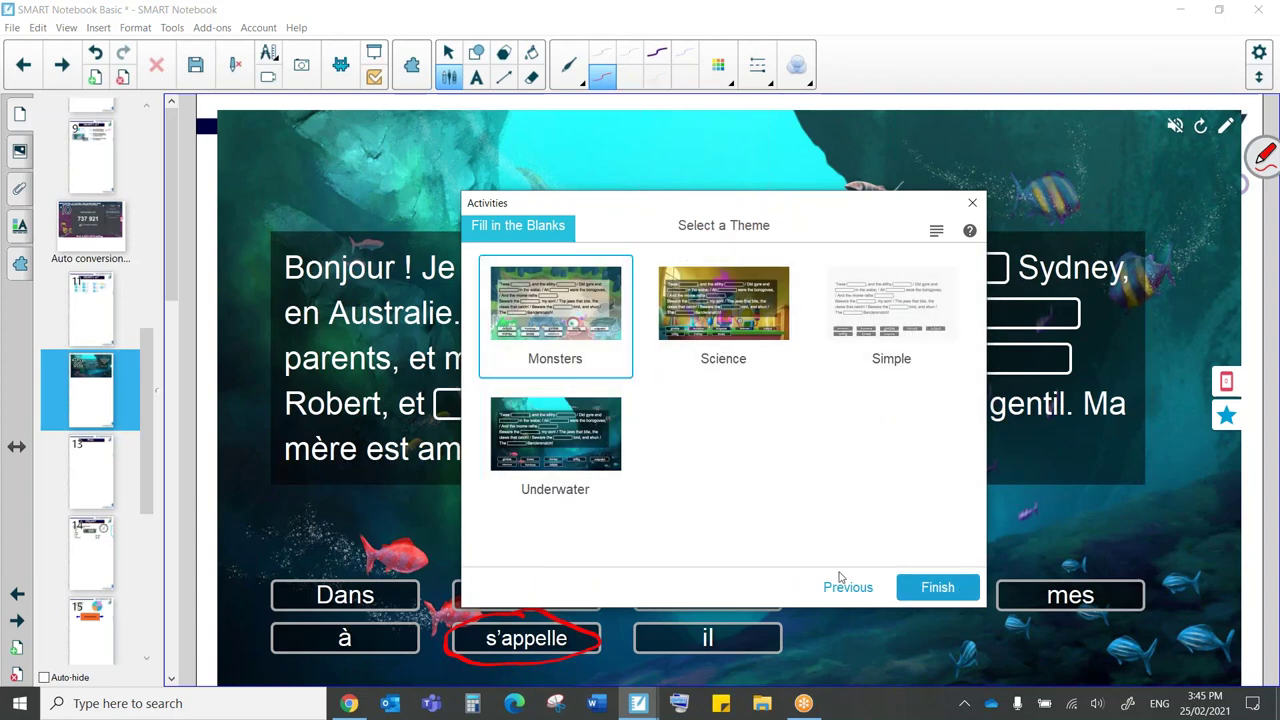
pyautogui.click(922, 587)
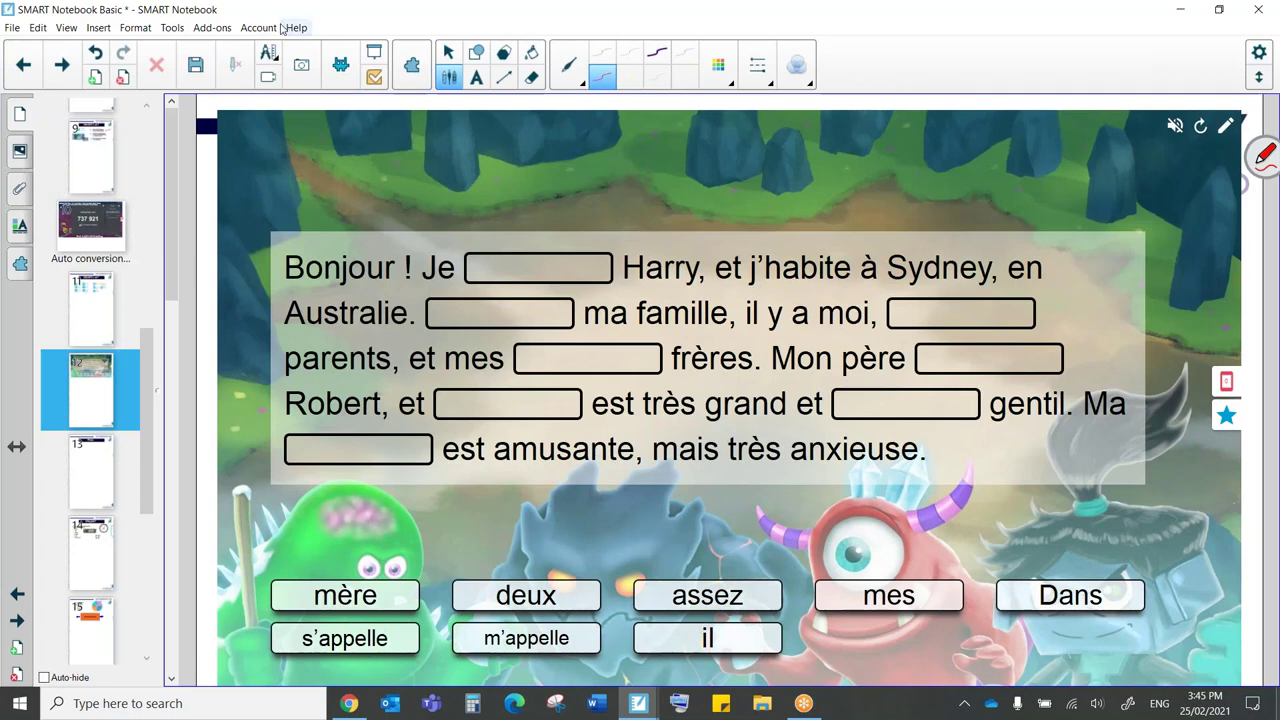
pyautogui.click(94, 478)
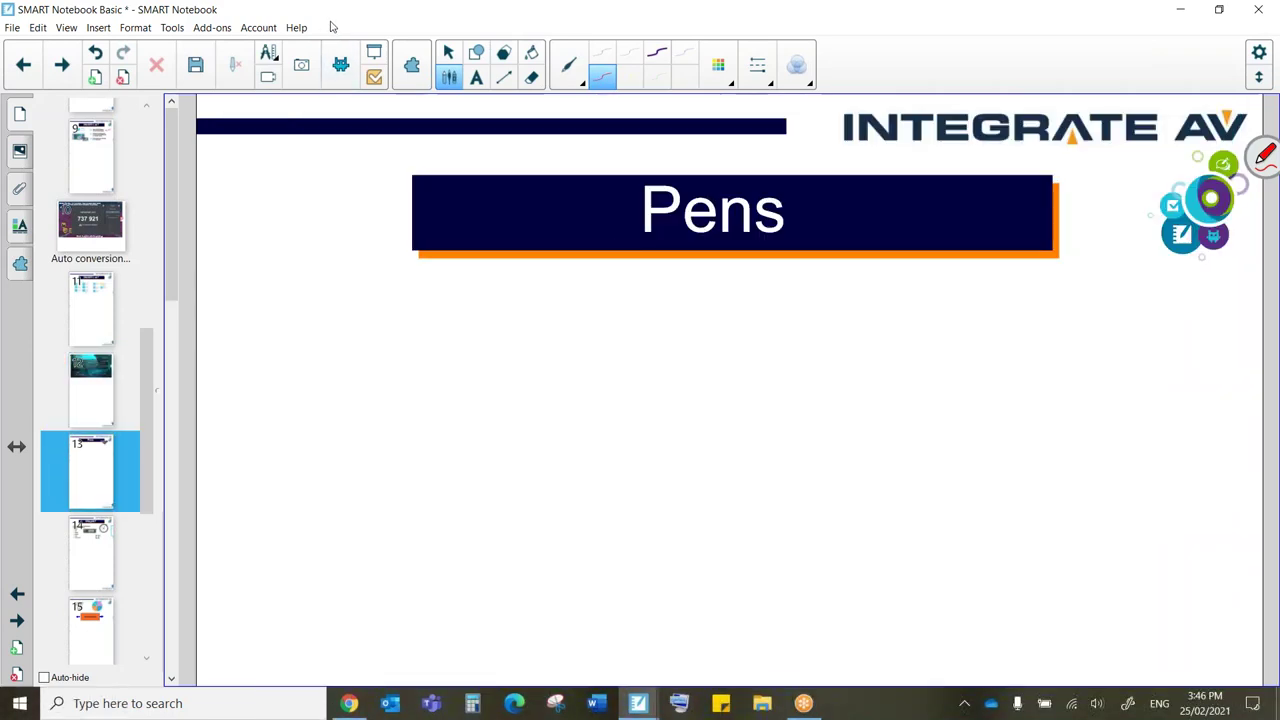
# Select the Magic Pen and draw three fading strokes and a fading circle below the title.
pyautogui.click(572, 66)
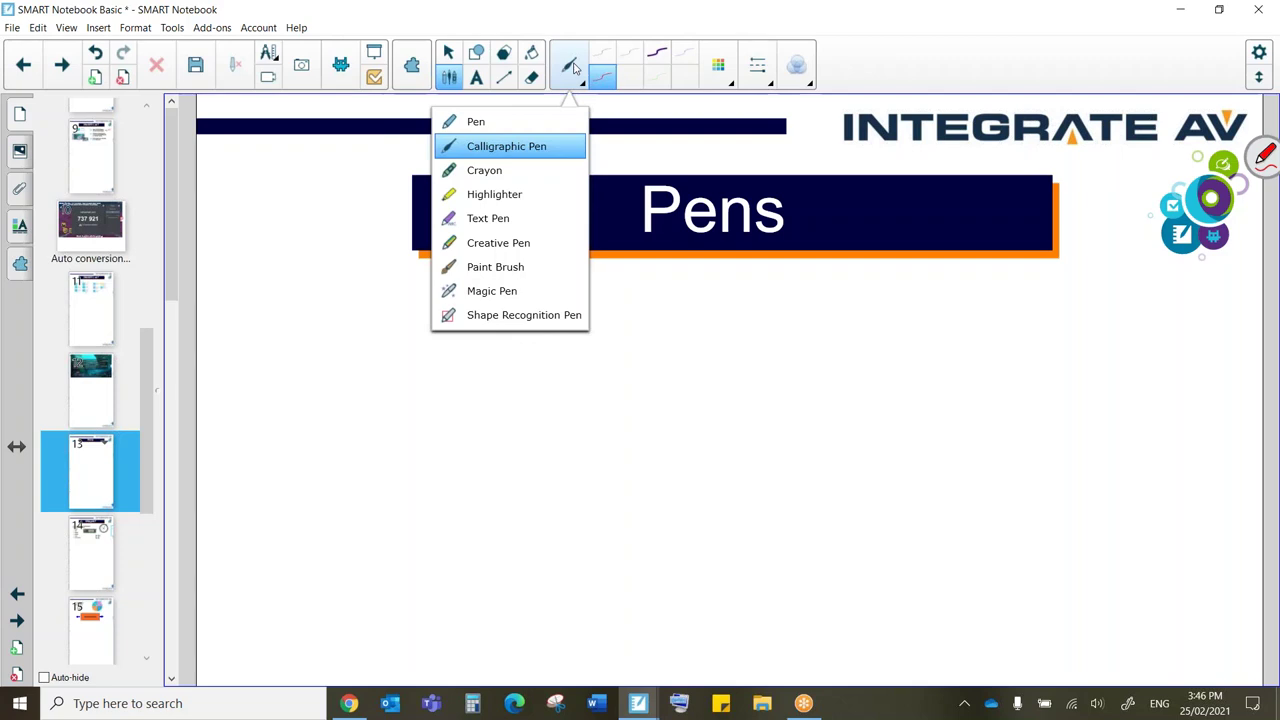
pyautogui.click(485, 294)
pyautogui.moveTo(362, 405); pyautogui.dragTo(463, 331)
pyautogui.moveTo(398, 428); pyautogui.dragTo(518, 347)
pyautogui.moveTo(442, 440); pyautogui.dragTo(557, 382)
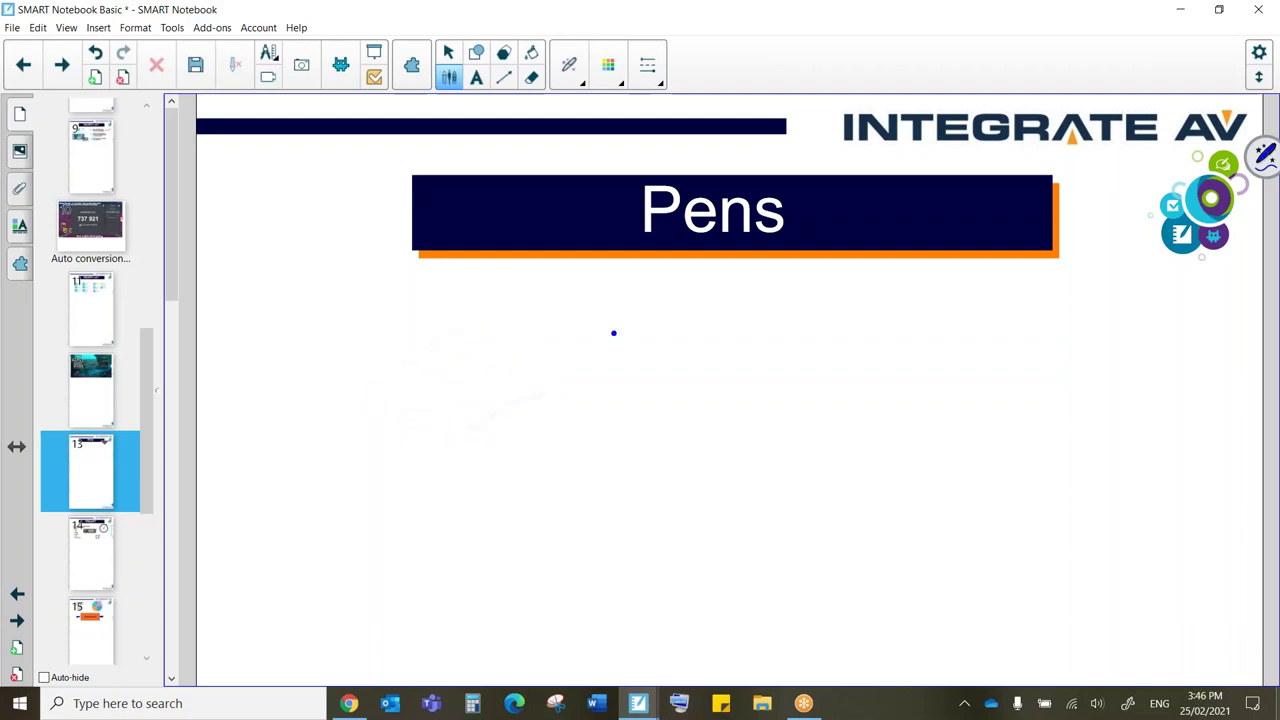
pyautogui.moveTo(614, 333)
pyautogui.mouseDown()
pyautogui.moveTo(623, 417)
pyautogui.moveTo(616, 332)
pyautogui.mouseUp()
pyautogui.moveTo(530, 318)
pyautogui.mouseDown()
pyautogui.moveTo(508, 446)
pyautogui.moveTo(528, 310)
pyautogui.mouseUp()
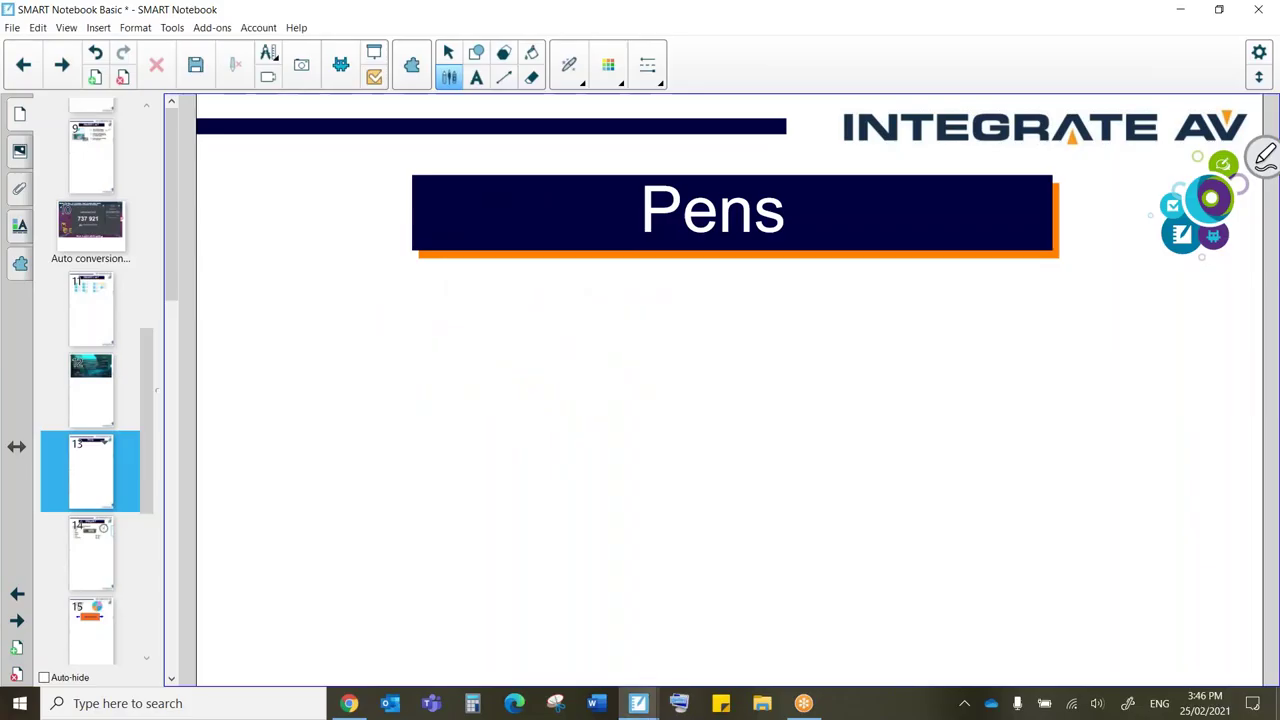
# Use the Magic Pen magnifier on the INTEGRATE AV logo, close it, and reopen pen types.
pyautogui.moveTo(532, 333)
pyautogui.mouseDown()
pyautogui.moveTo(529, 457)
pyautogui.moveTo(743, 461)
pyautogui.moveTo(737, 322)
pyautogui.moveTo(524, 334)
pyautogui.mouseUp()
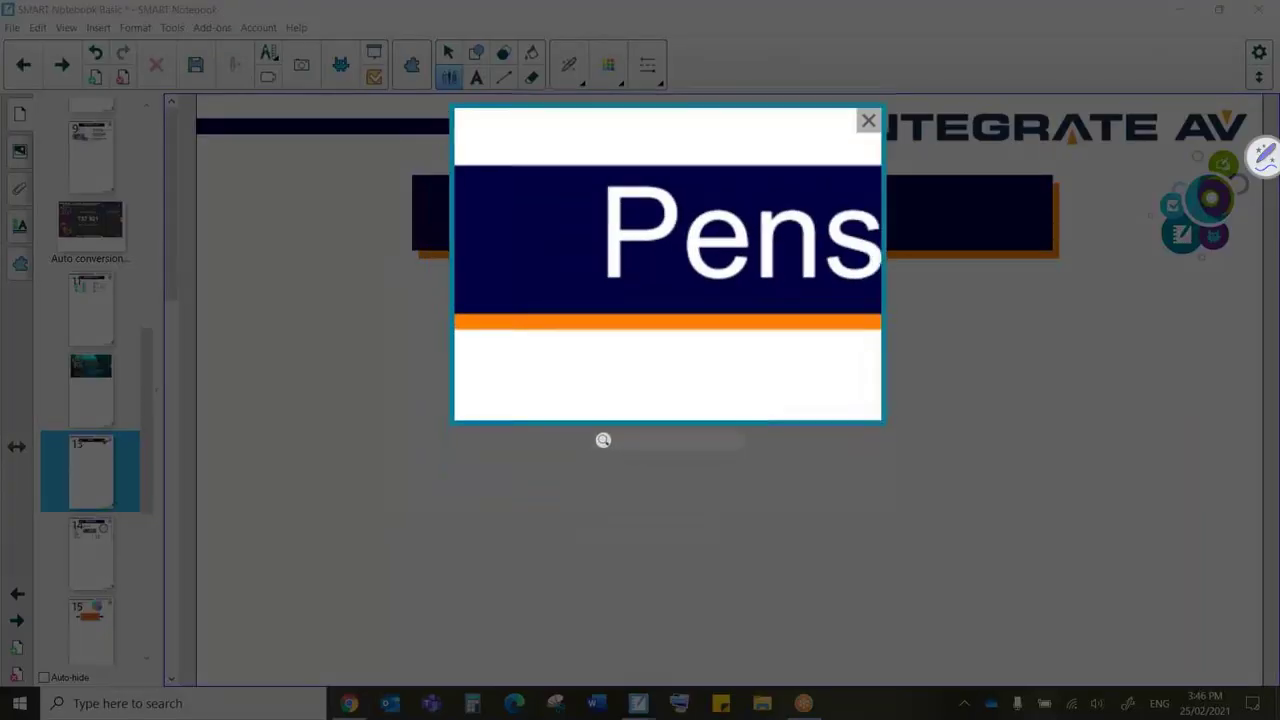
pyautogui.moveTo(603, 440)
pyautogui.mouseDown()
pyautogui.moveTo(791, 417)
pyautogui.moveTo(996, 368)
pyautogui.moveTo(994, 431)
pyautogui.moveTo(996, 417)
pyautogui.moveTo(591, 457)
pyautogui.mouseUp()
pyautogui.click(857, 137)
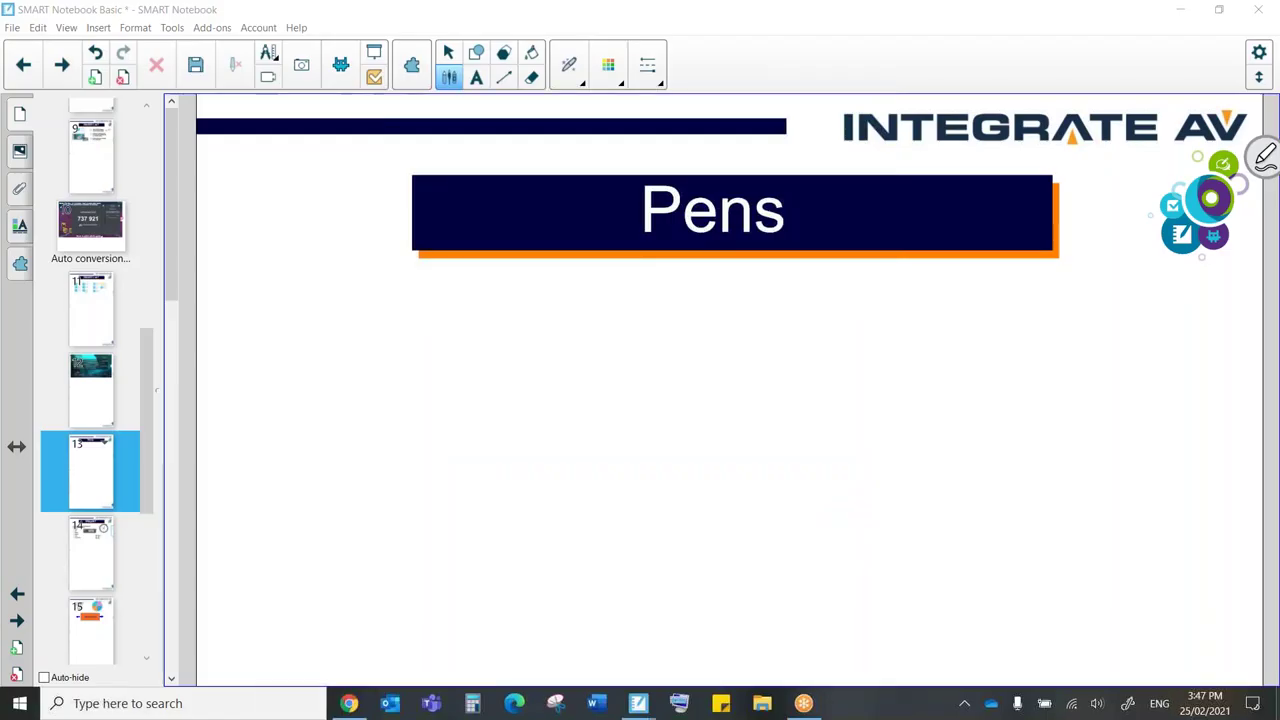
pyautogui.click(567, 62)
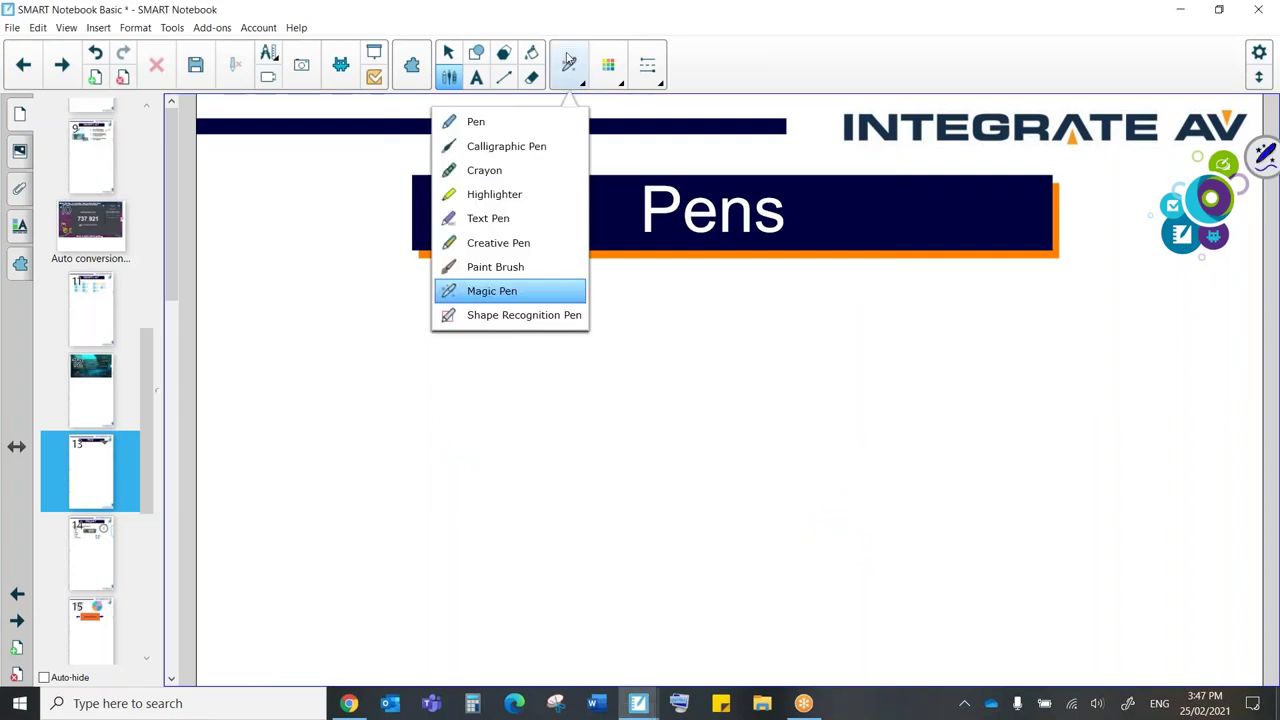
# Draw a square and circle with the shape recognition pen, then nudge both into place.
pyautogui.click(505, 318)
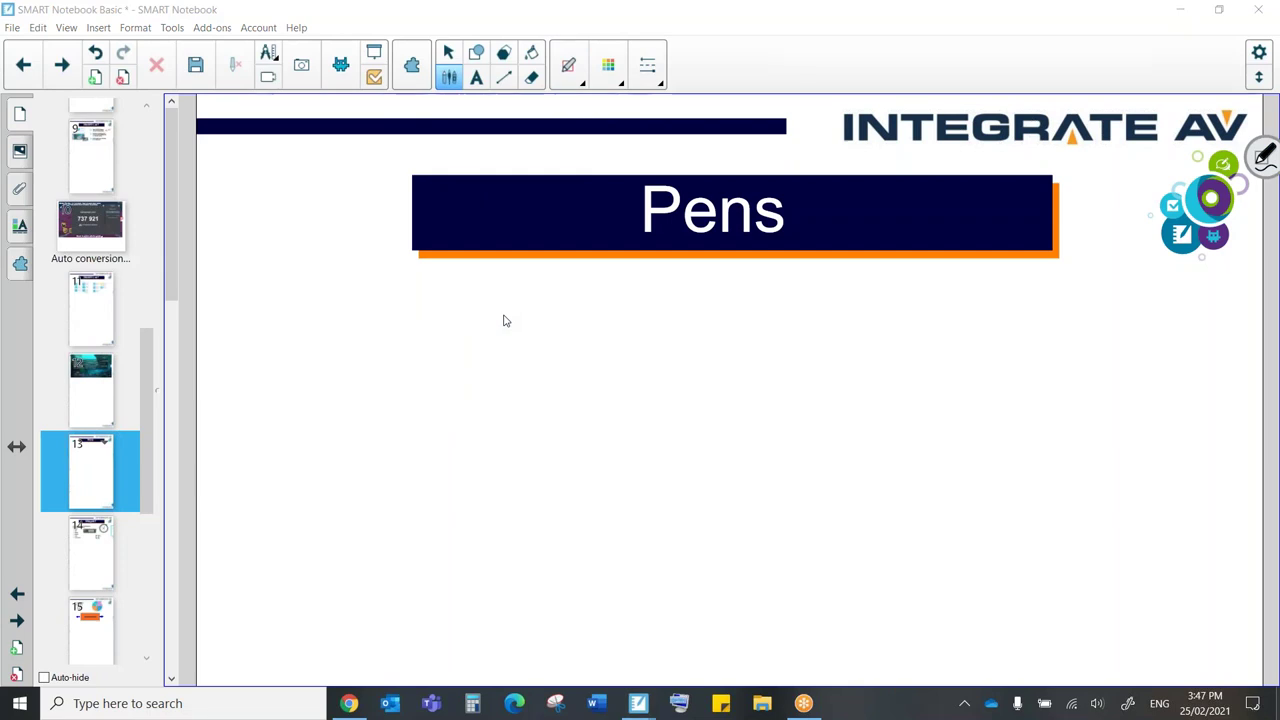
pyautogui.moveTo(412, 344)
pyautogui.mouseDown()
pyautogui.moveTo(413, 504)
pyautogui.moveTo(562, 491)
pyautogui.moveTo(548, 324)
pyautogui.moveTo(410, 344)
pyautogui.mouseUp()
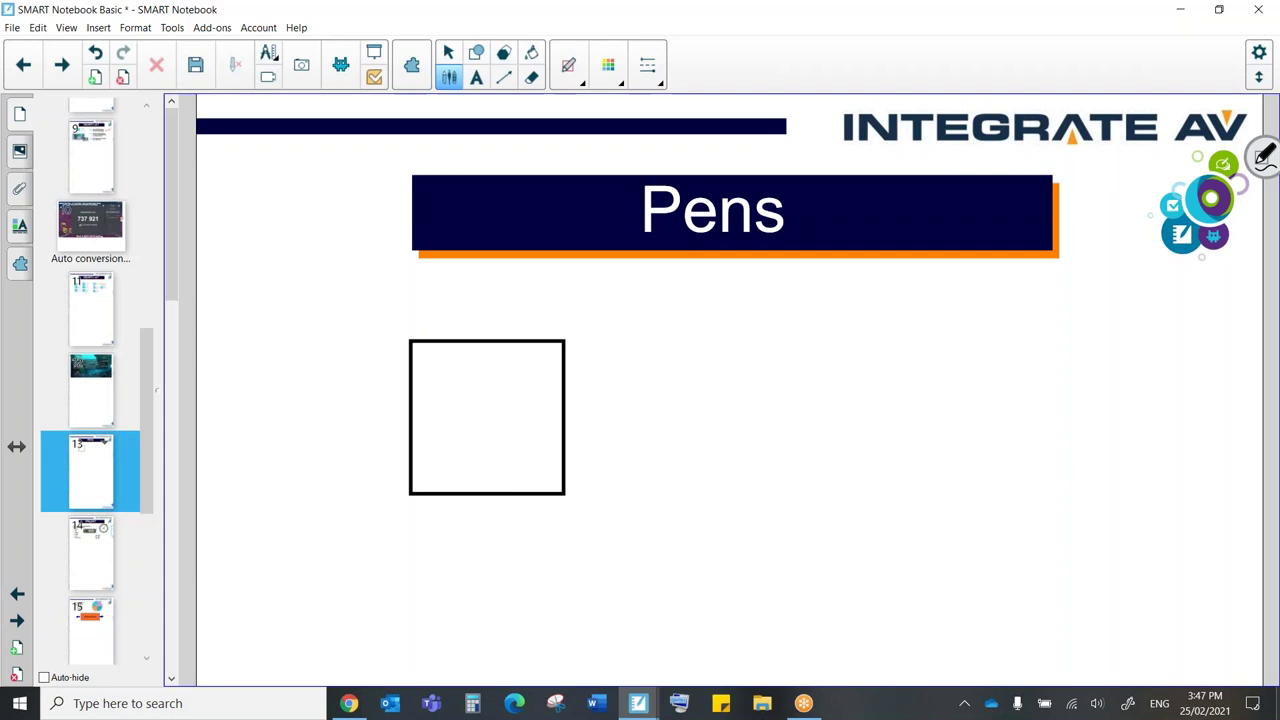
pyautogui.moveTo(737, 350)
pyautogui.mouseDown()
pyautogui.moveTo(891, 428)
pyautogui.moveTo(785, 334)
pyautogui.mouseUp()
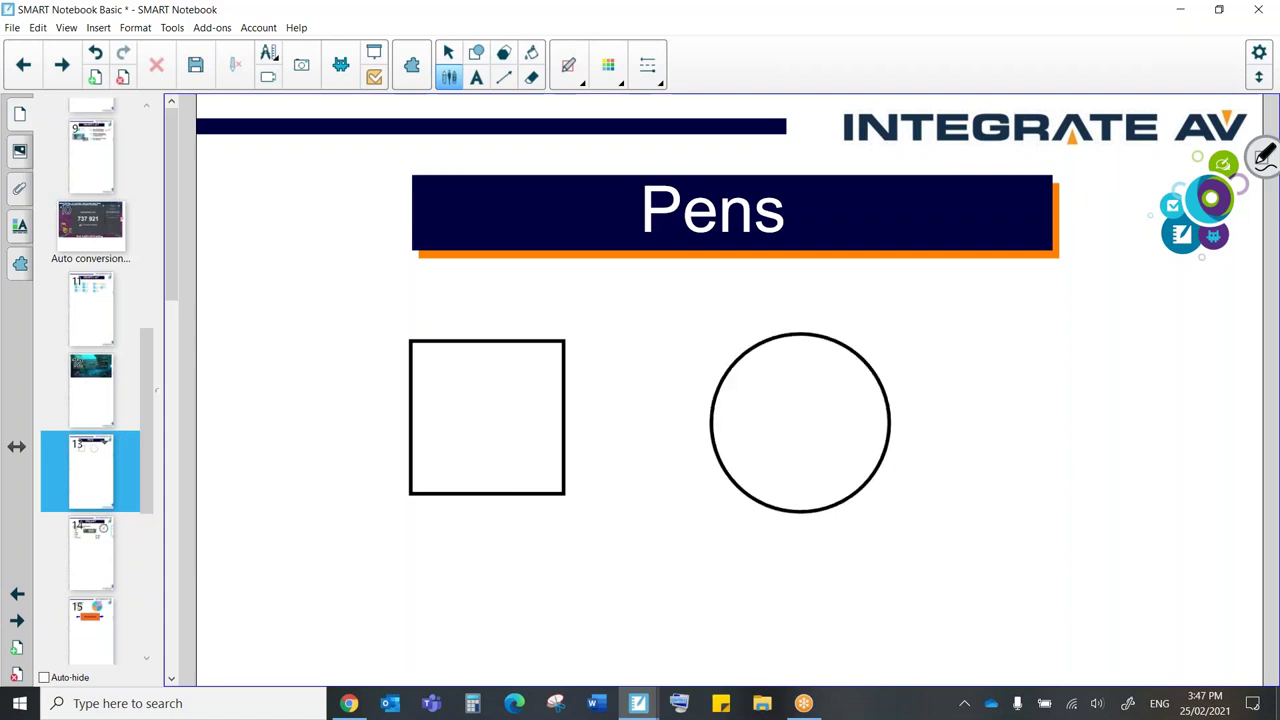
pyautogui.click(564, 398)
pyautogui.moveTo(560, 391); pyautogui.dragTo(530, 368)
pyautogui.click(610, 388)
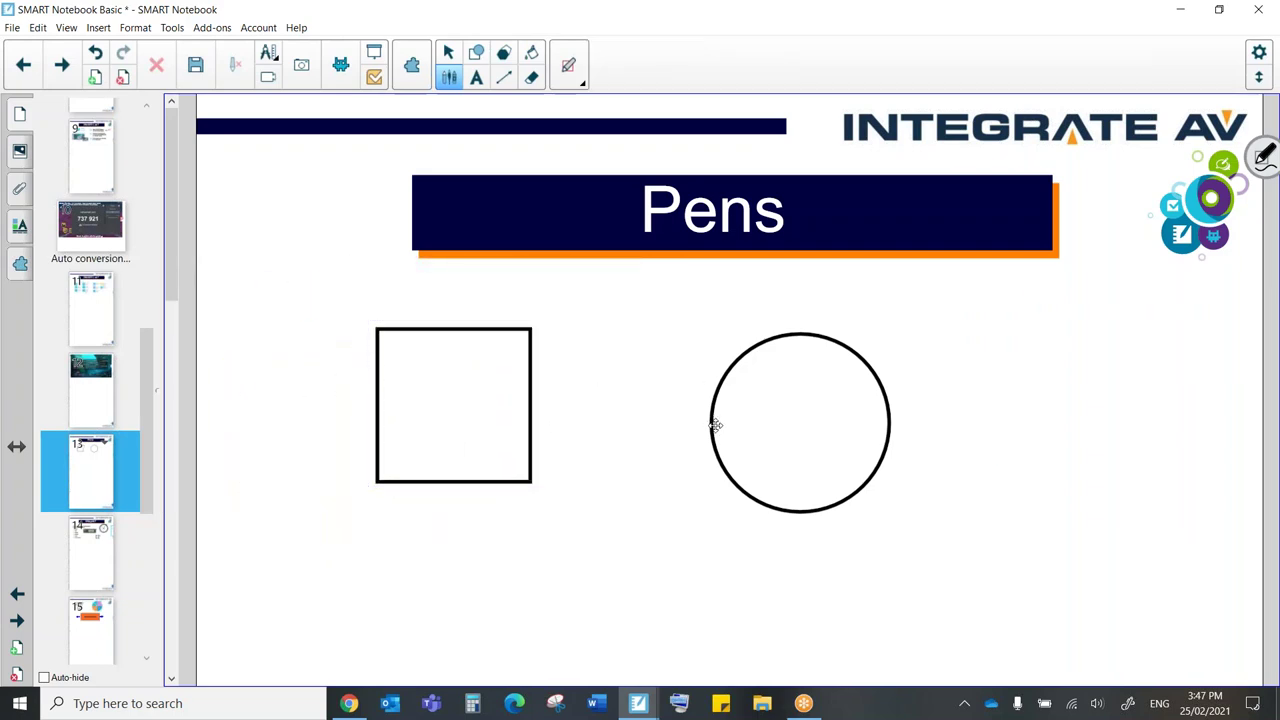
pyautogui.moveTo(716, 425); pyautogui.dragTo(680, 391)
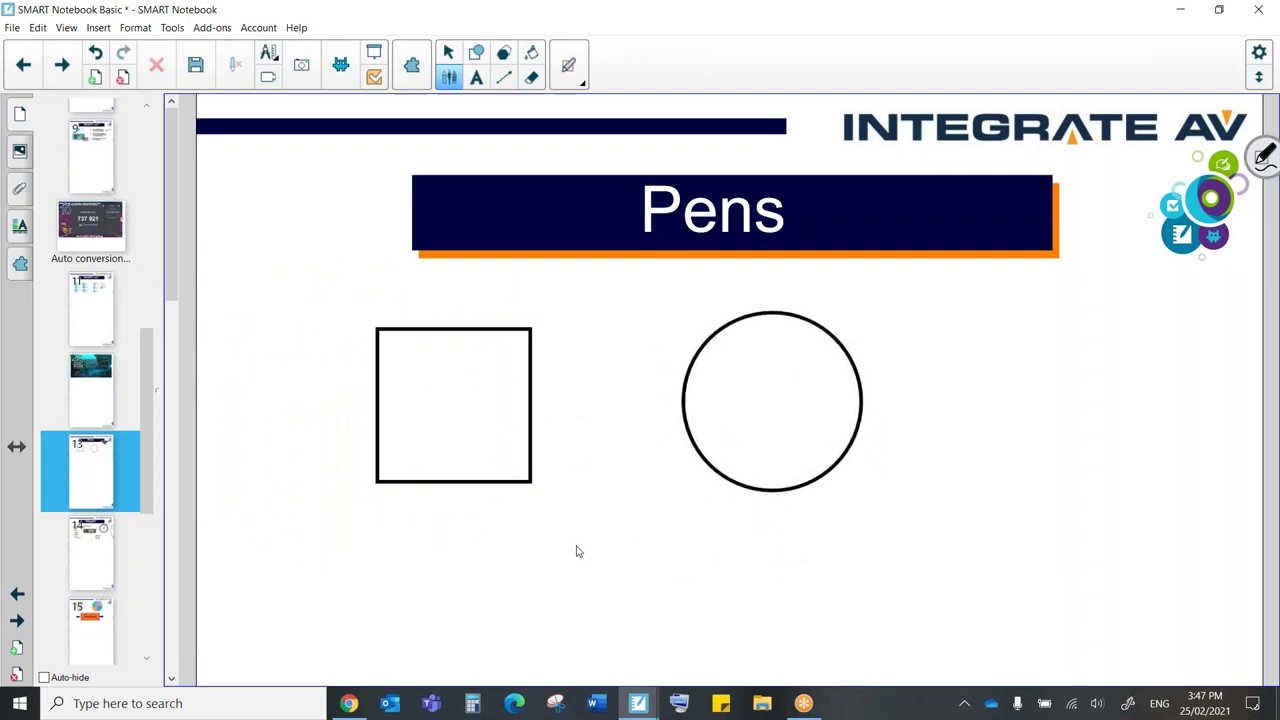
pyautogui.click(525, 352)
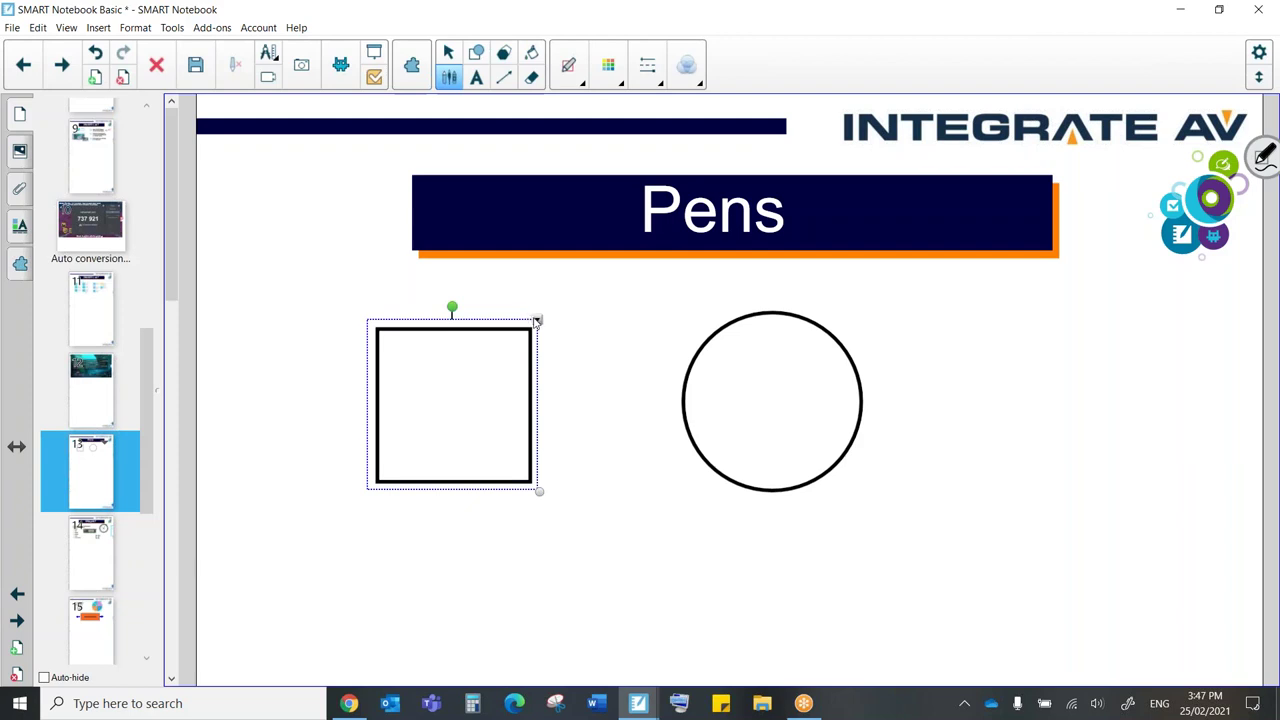
# Divide the square into 4 strips with Divide Shape and spread the strips apart.
pyautogui.click(537, 321)
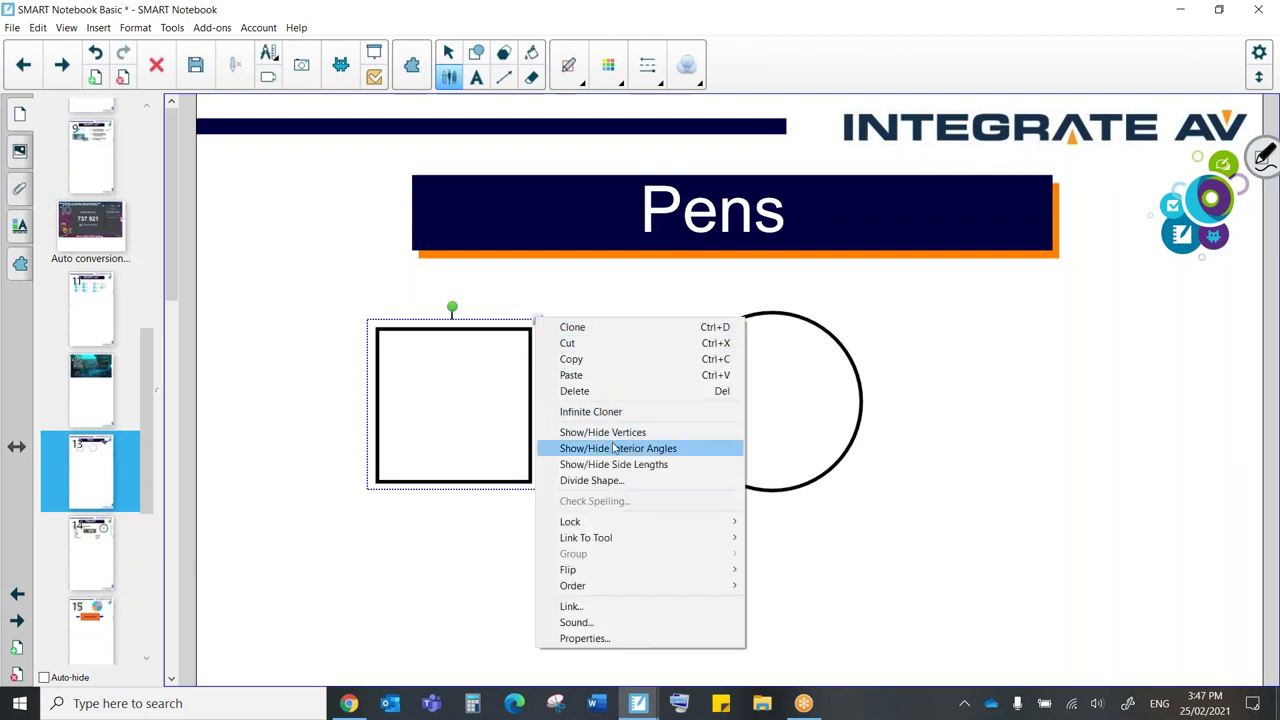
pyautogui.click(580, 481)
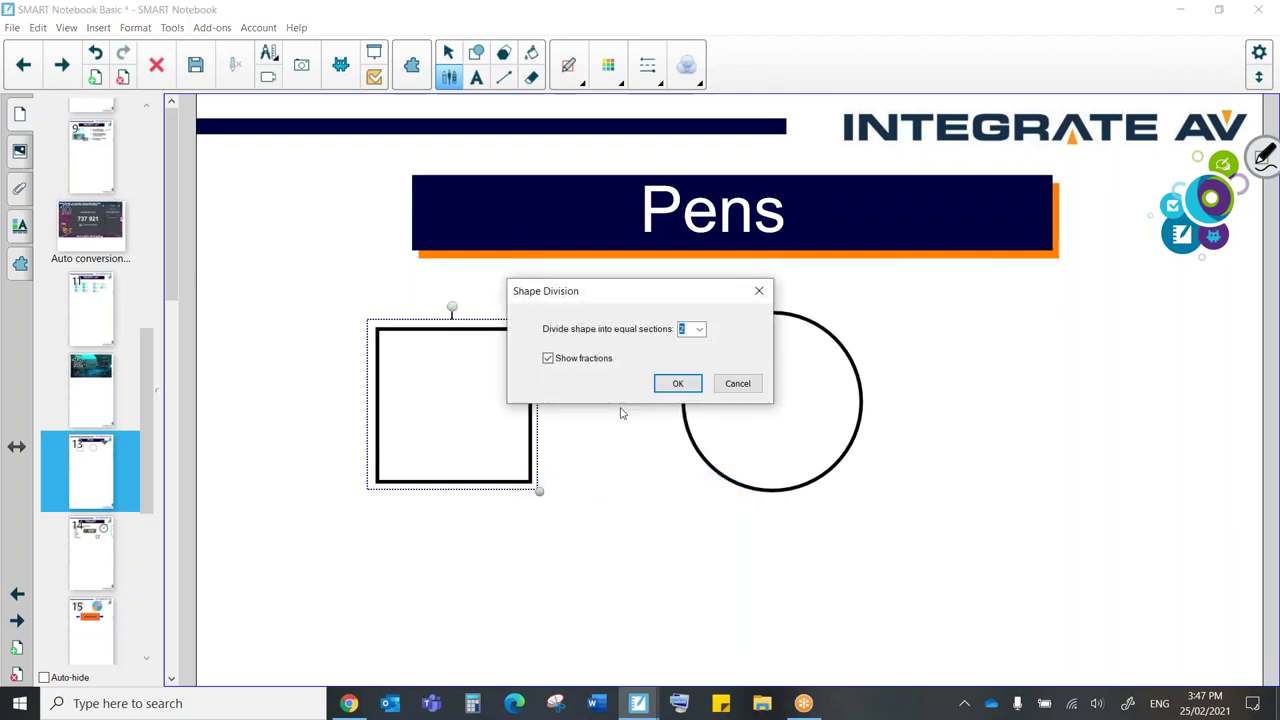
pyautogui.click(699, 329)
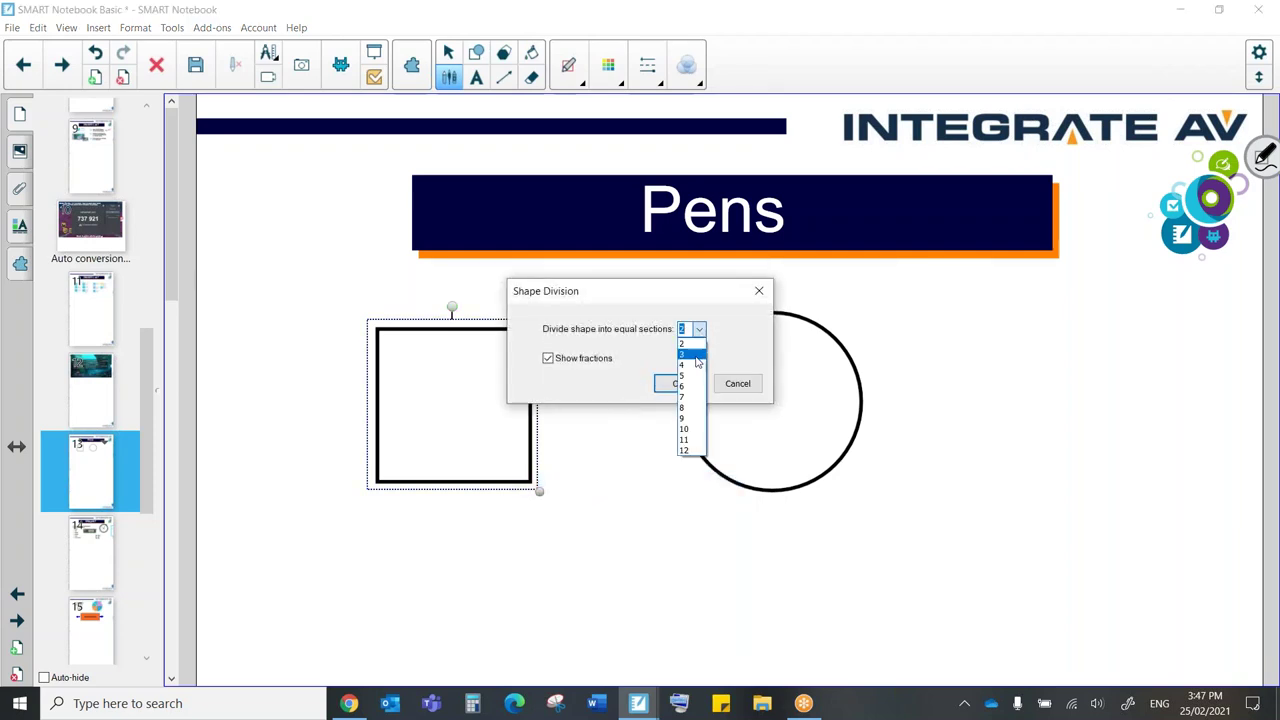
pyautogui.click(692, 366)
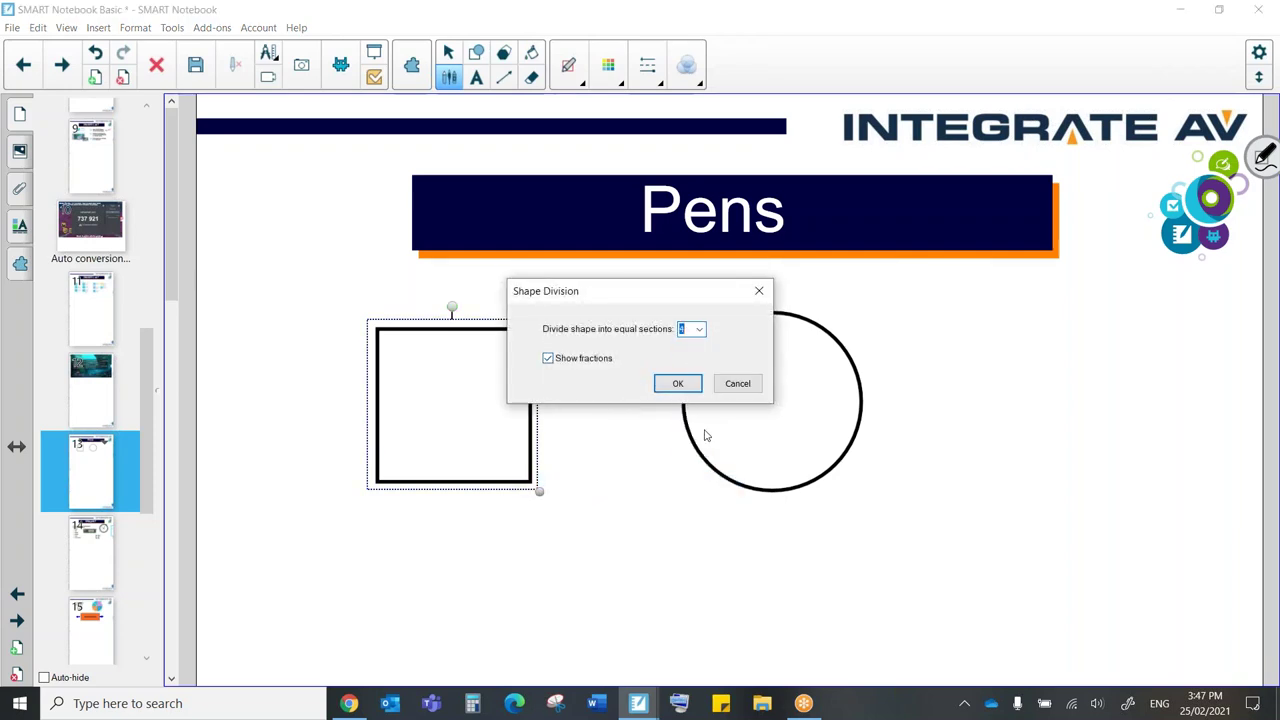
pyautogui.click(677, 386)
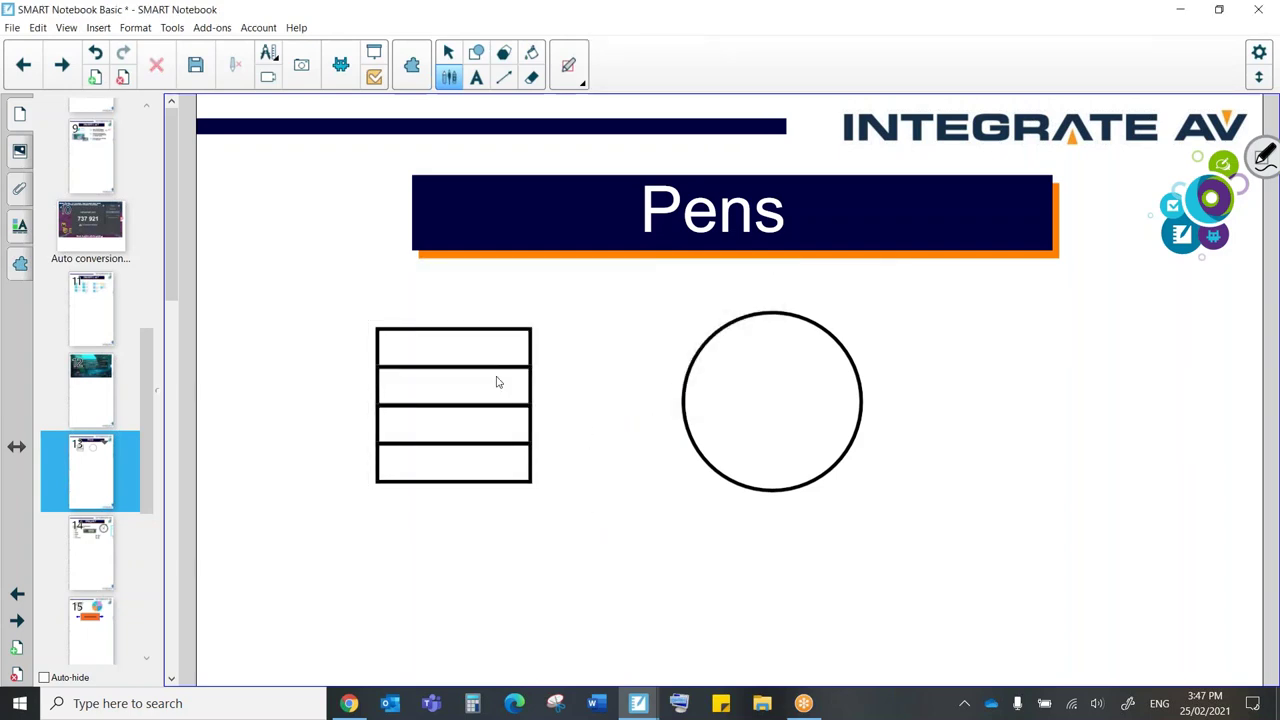
pyautogui.moveTo(478, 331); pyautogui.dragTo(389, 301)
pyautogui.moveTo(440, 402); pyautogui.dragTo(548, 296)
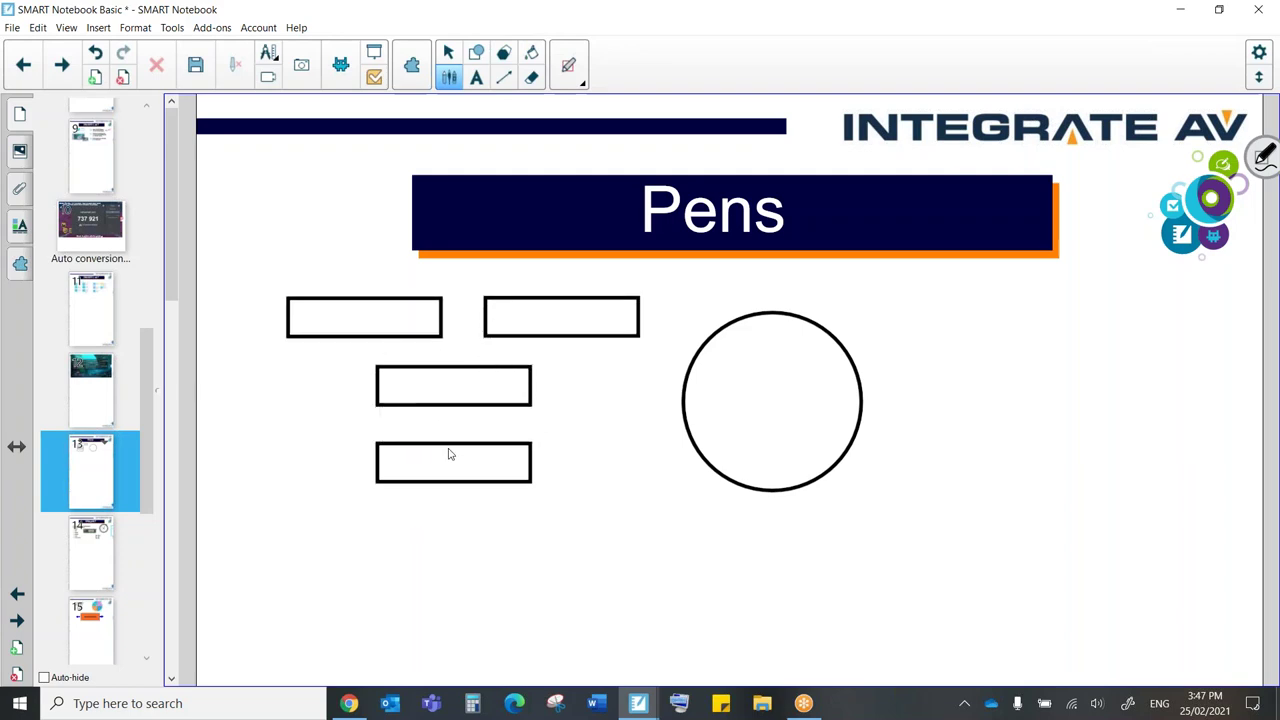
pyautogui.moveTo(428, 443); pyautogui.dragTo(347, 440)
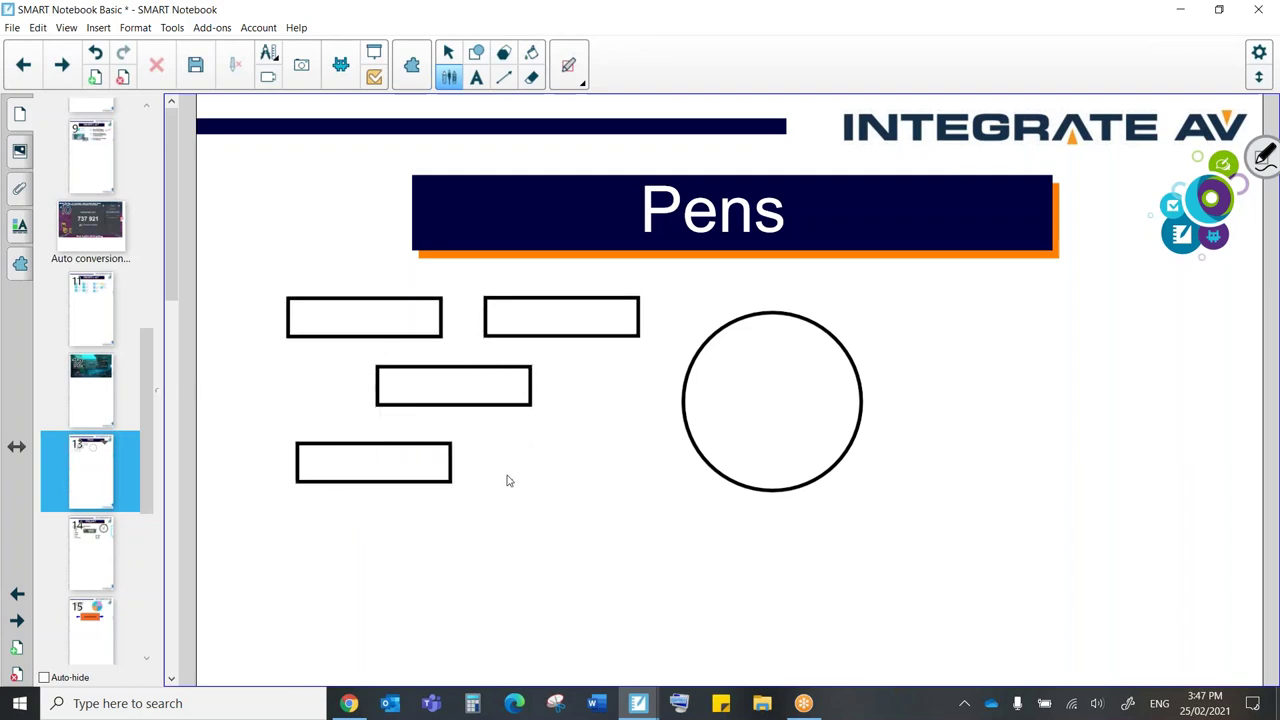
# Divide the circle into four 1/4 quarters and pull one quarter out below it.
pyautogui.click(687, 406)
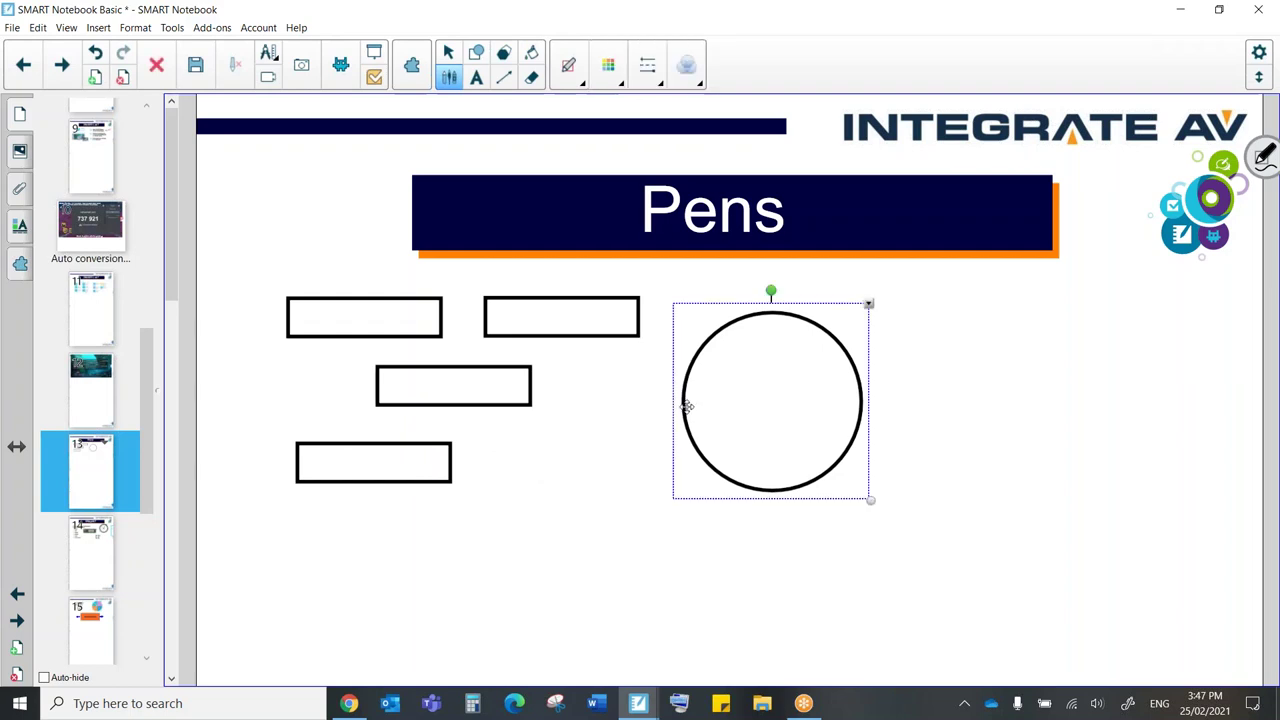
pyautogui.click(868, 305)
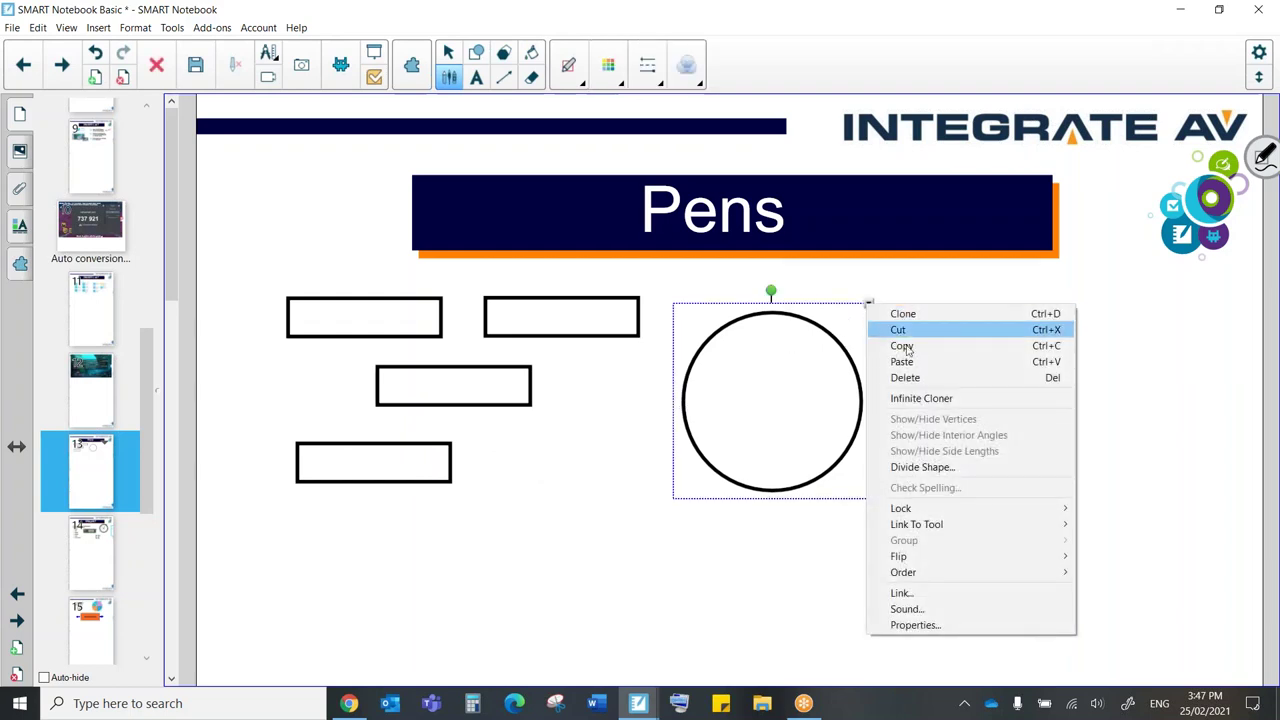
pyautogui.click(930, 467)
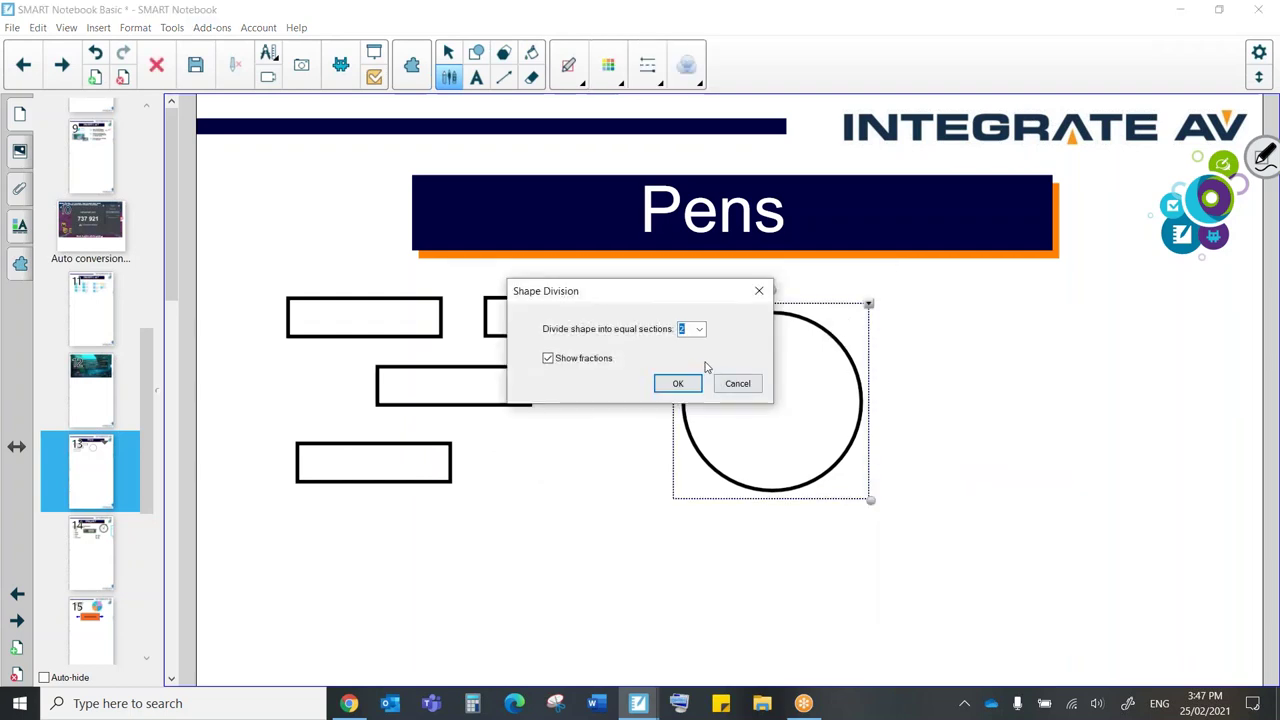
pyautogui.click(700, 332)
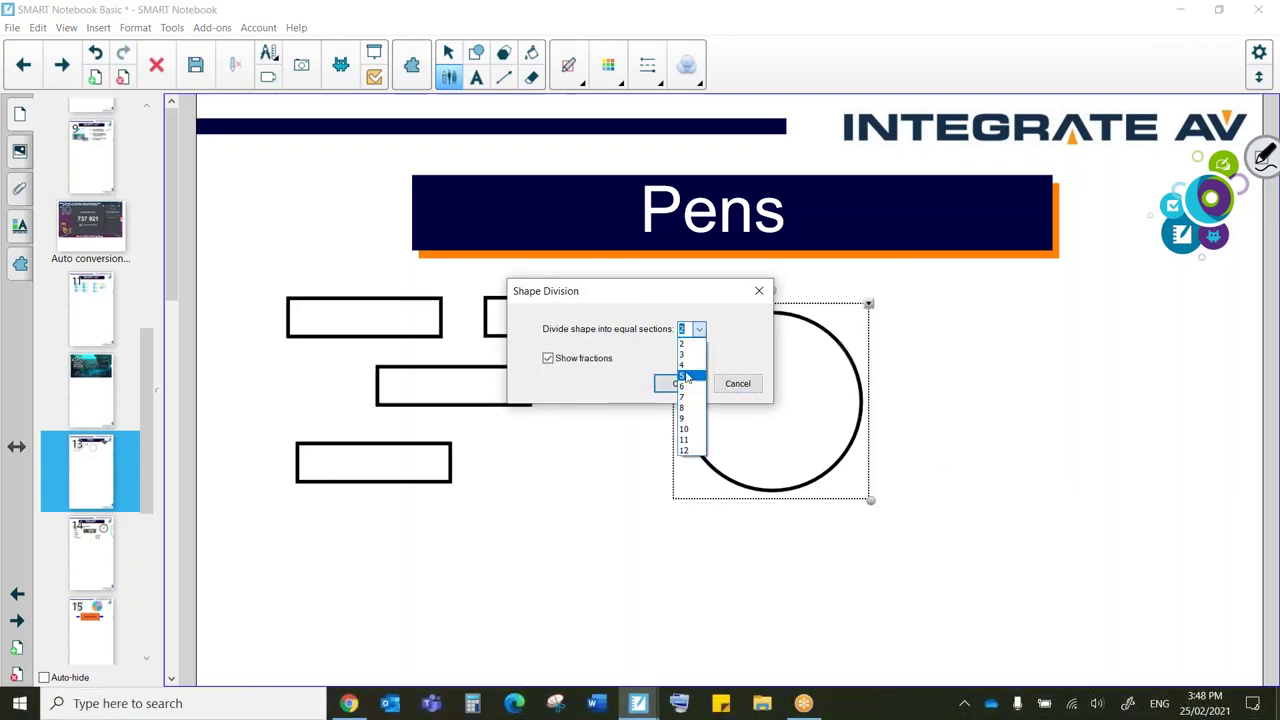
pyautogui.click(685, 376)
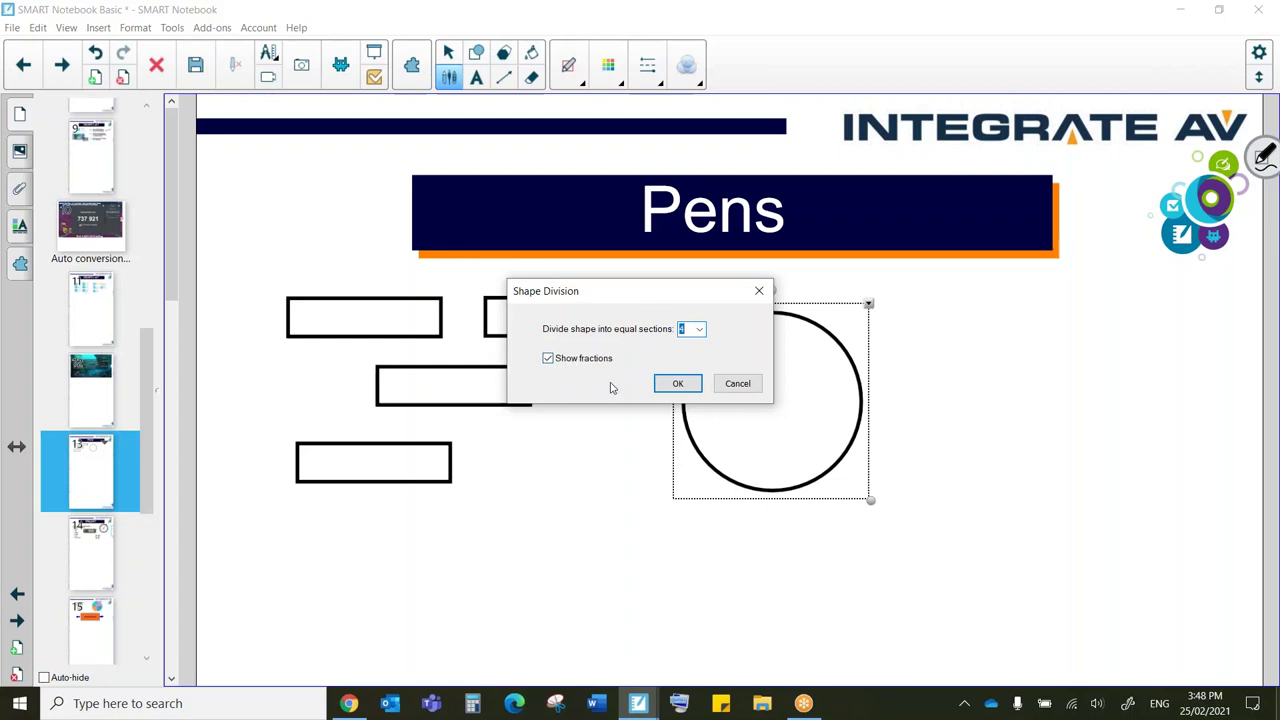
pyautogui.click(677, 383)
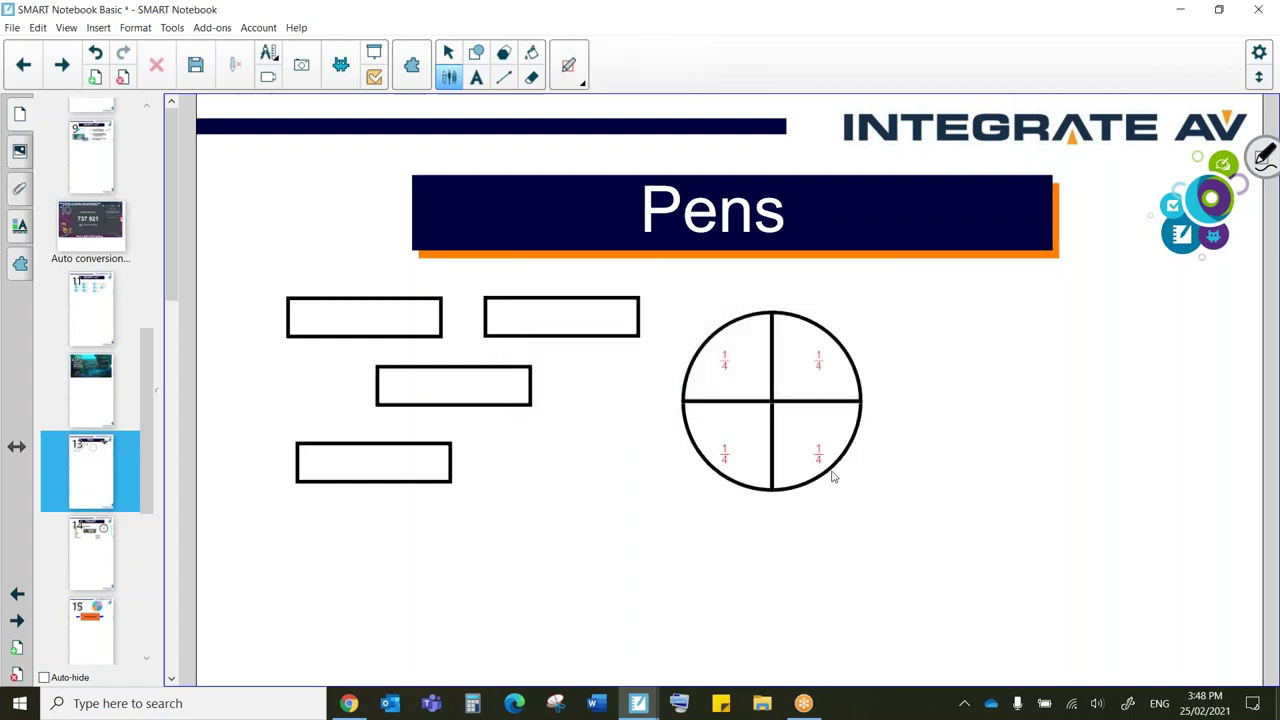
pyautogui.moveTo(727, 373); pyautogui.dragTo(586, 504)
pyautogui.click(612, 482)
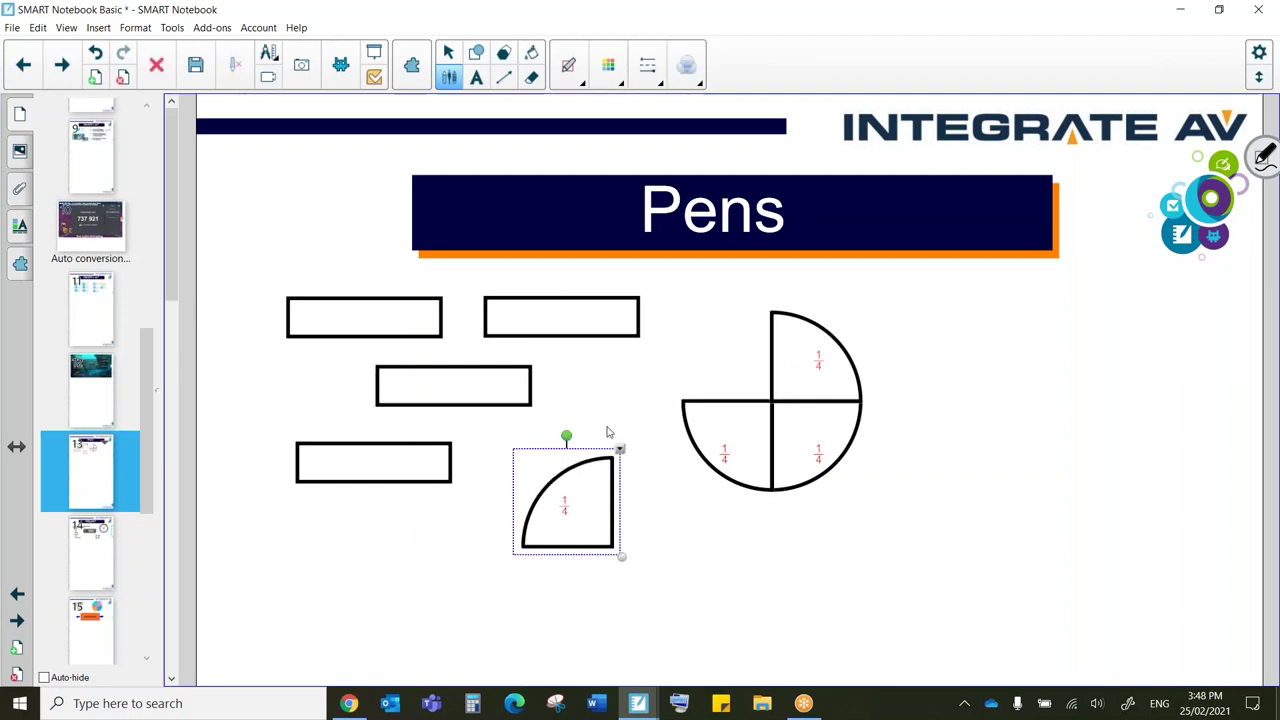
pyautogui.click(620, 453)
pyautogui.click(556, 378)
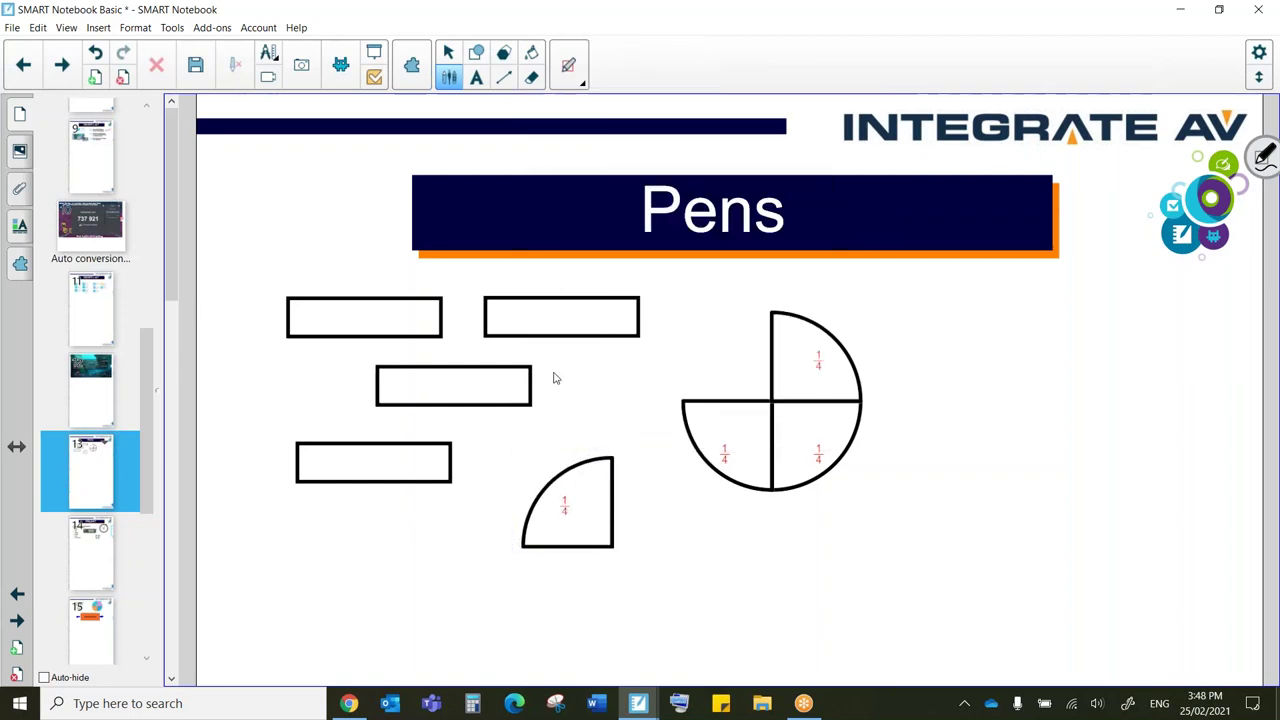
# Show the top-right strip's 90° interior angles, enlarge it into a rectangle and move it under the title.
pyautogui.click(602, 338)
pyautogui.click(645, 289)
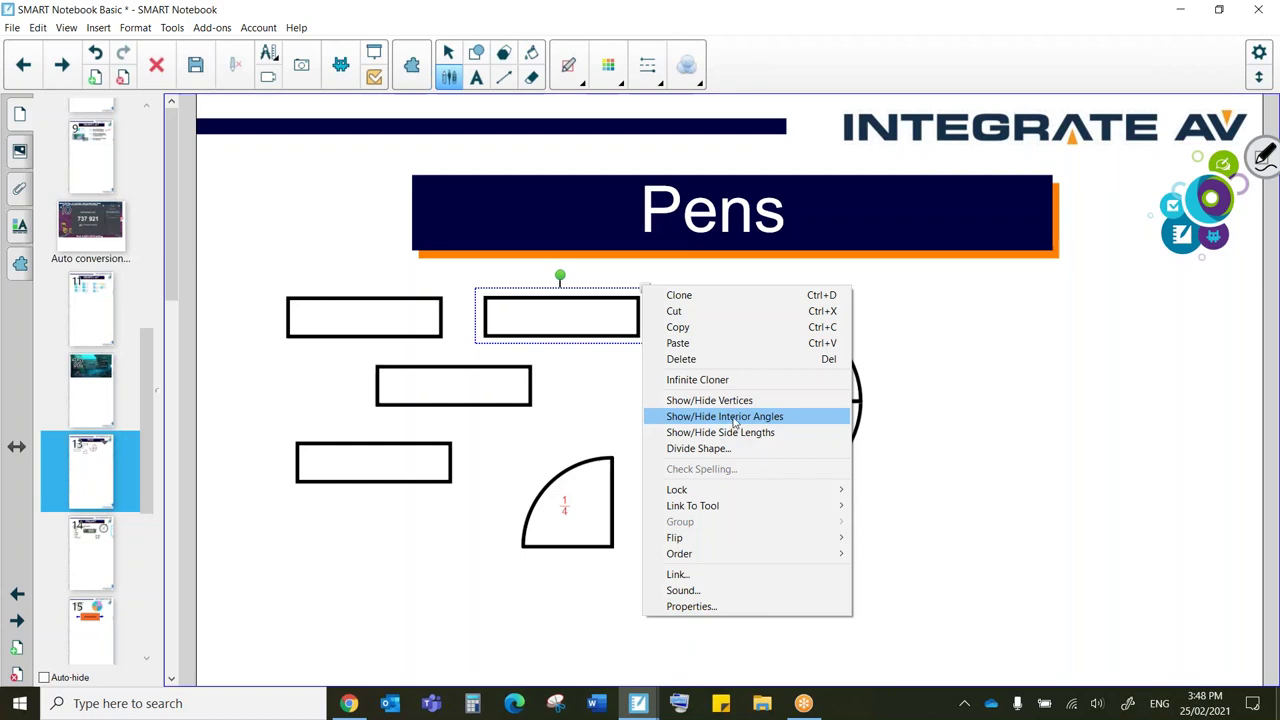
pyautogui.click(733, 416)
pyautogui.moveTo(642, 343); pyautogui.dragTo(776, 448)
pyautogui.click(569, 407)
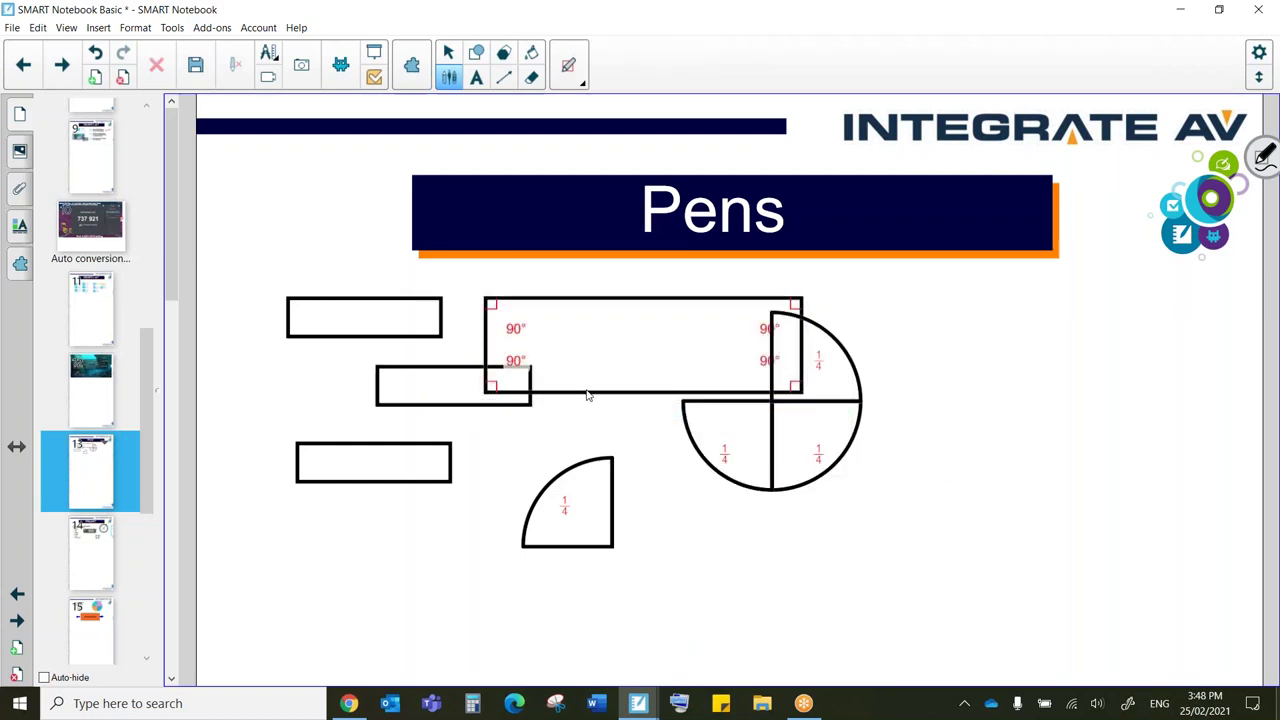
pyautogui.moveTo(586, 391); pyautogui.dragTo(534, 351)
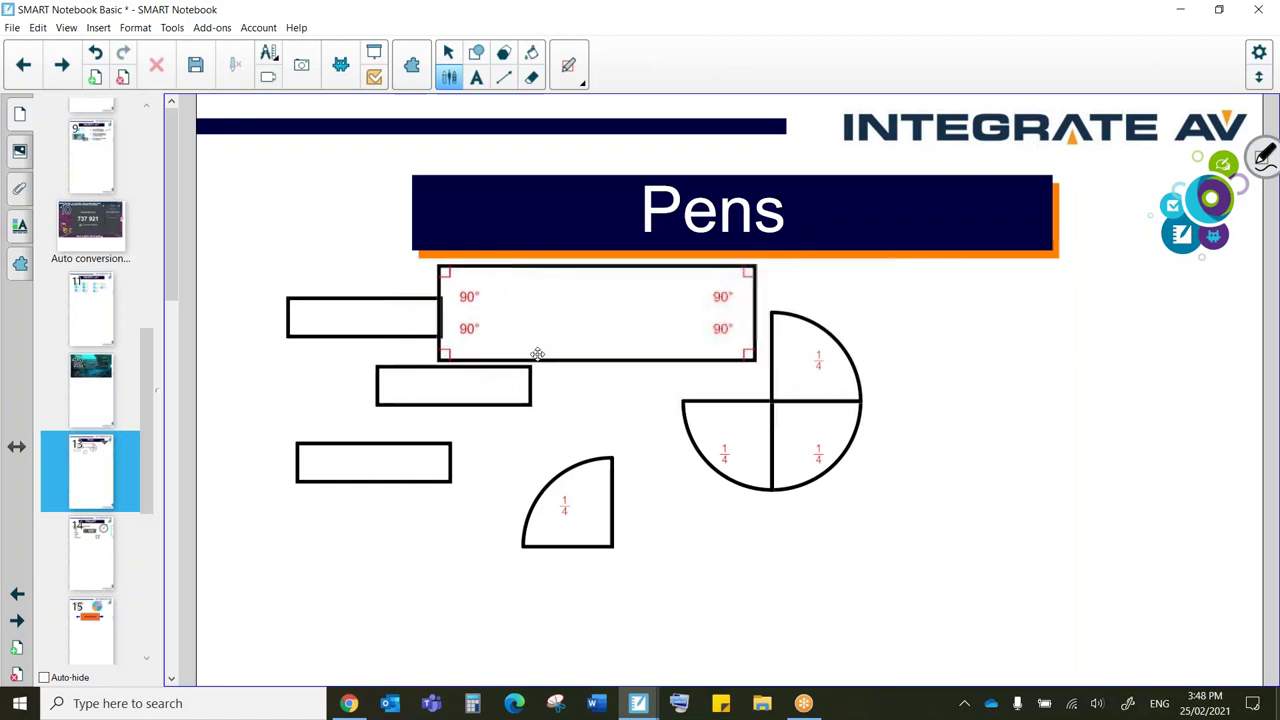
pyautogui.click(452, 270)
pyautogui.click(1001, 378)
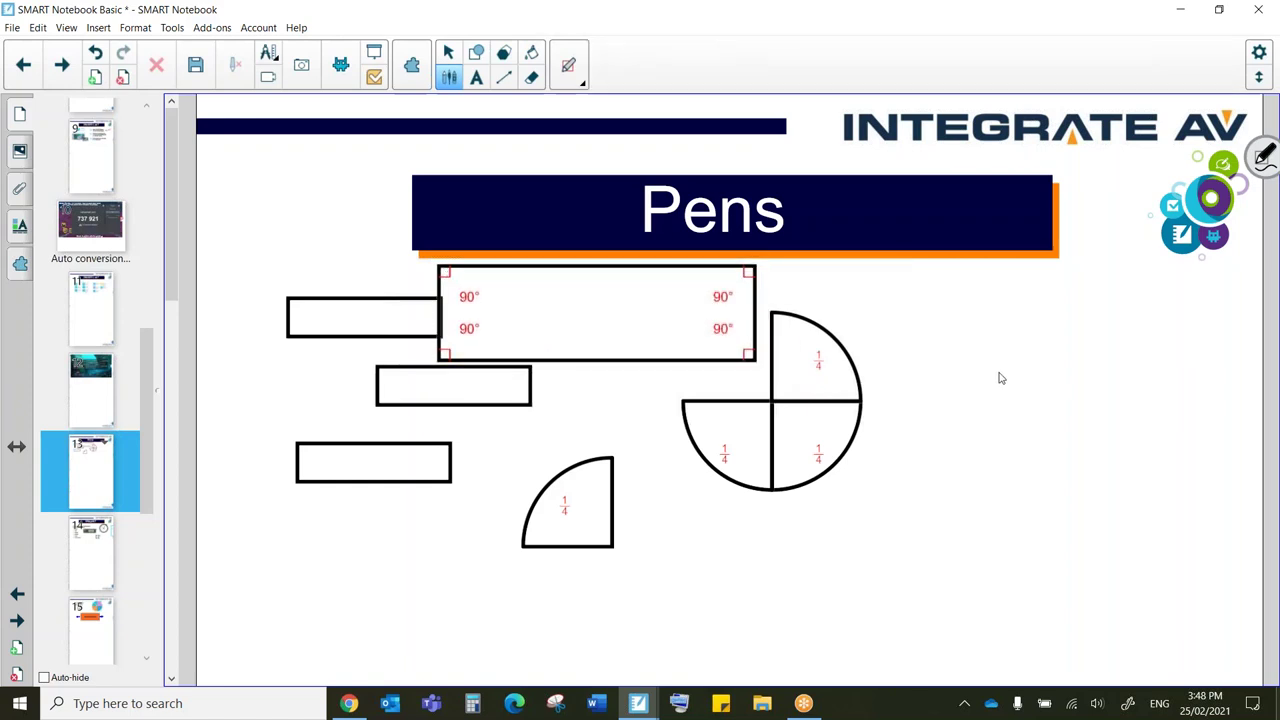
# Draw a triangle on the right and show its 90°, 45° and 45° interior angles.
pyautogui.moveTo(1018, 365)
pyautogui.mouseDown()
pyautogui.moveTo(886, 510)
pyautogui.moveTo(1142, 527)
pyautogui.moveTo(1020, 366)
pyautogui.mouseUp()
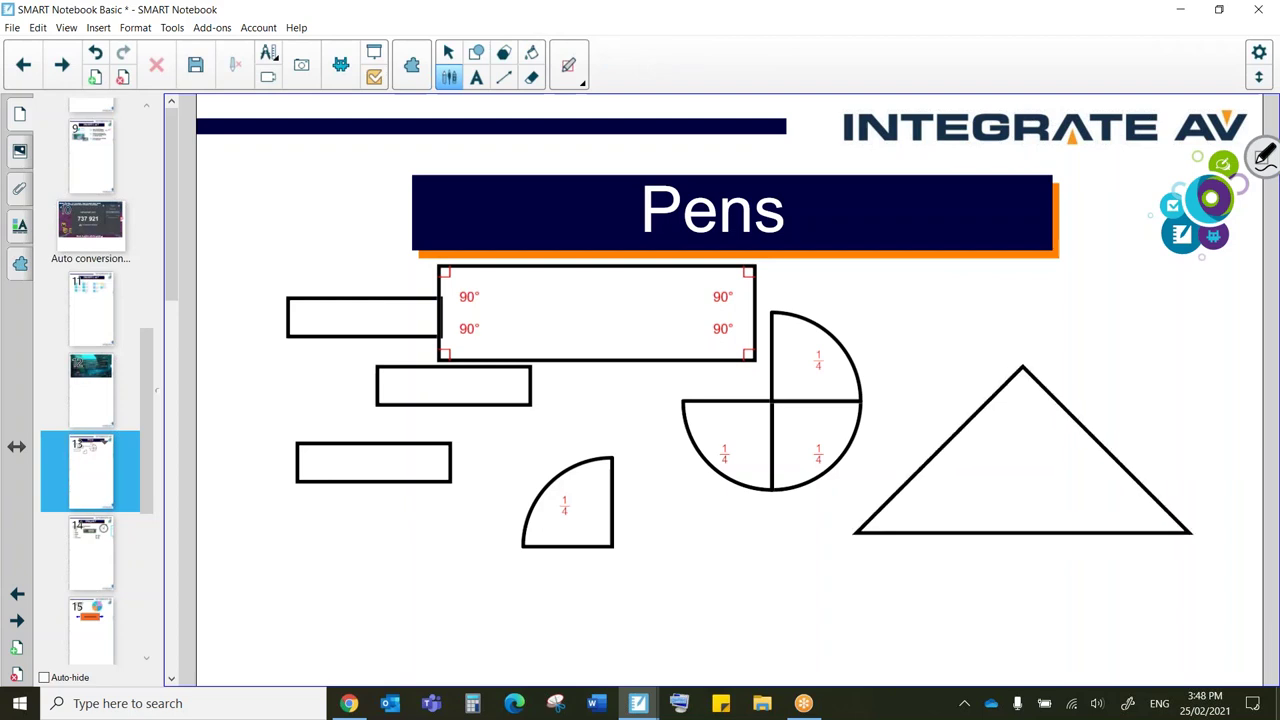
pyautogui.click(1053, 397)
pyautogui.rightClick(1053, 397)
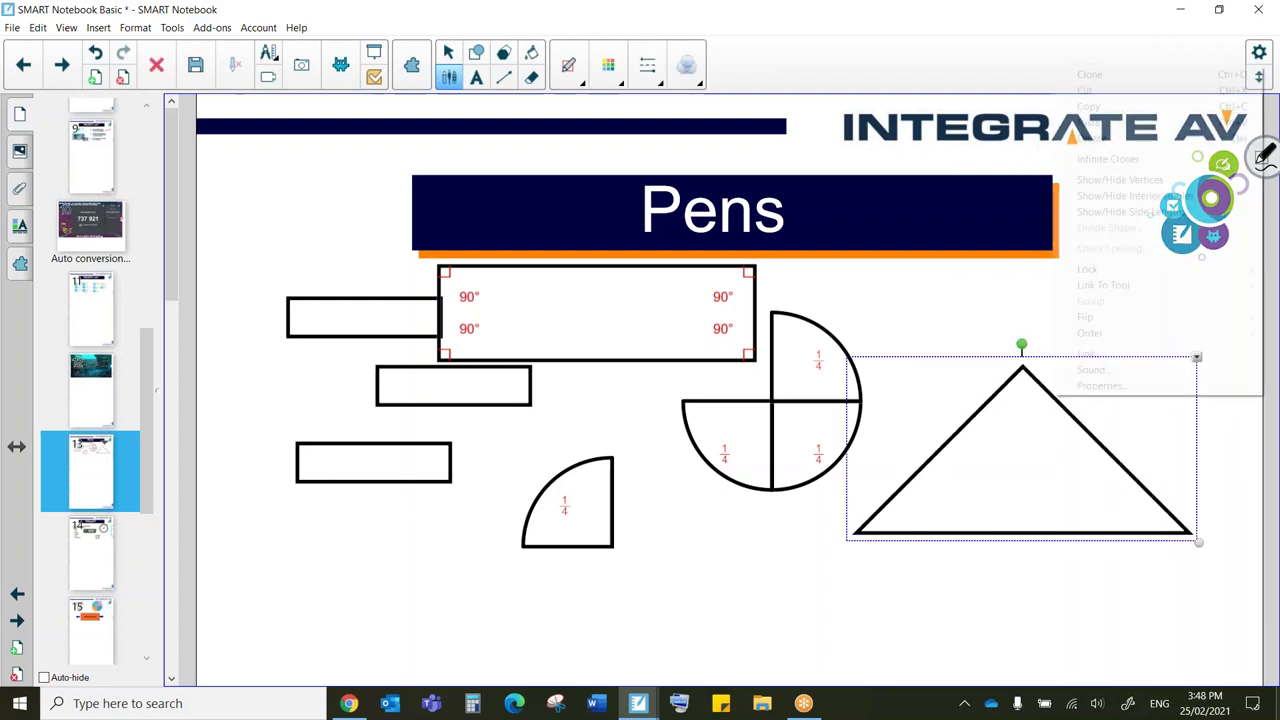
pyautogui.click(1100, 196)
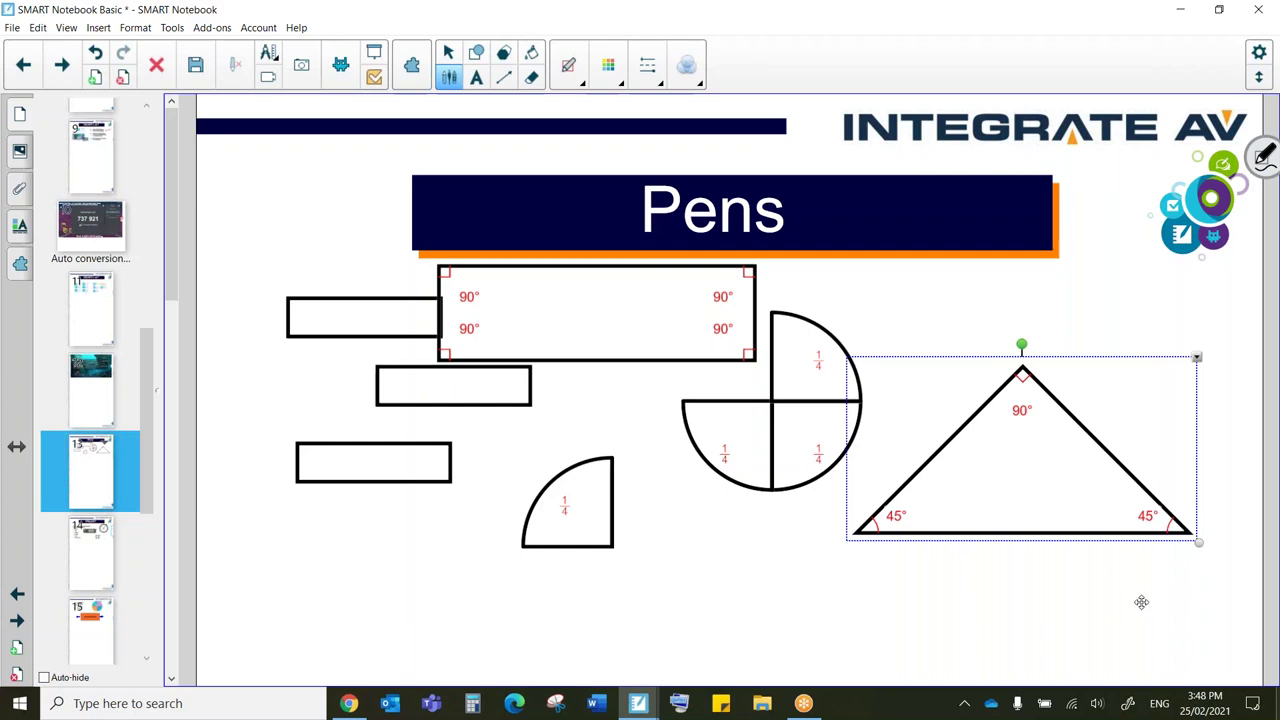
pyautogui.click(459, 590)
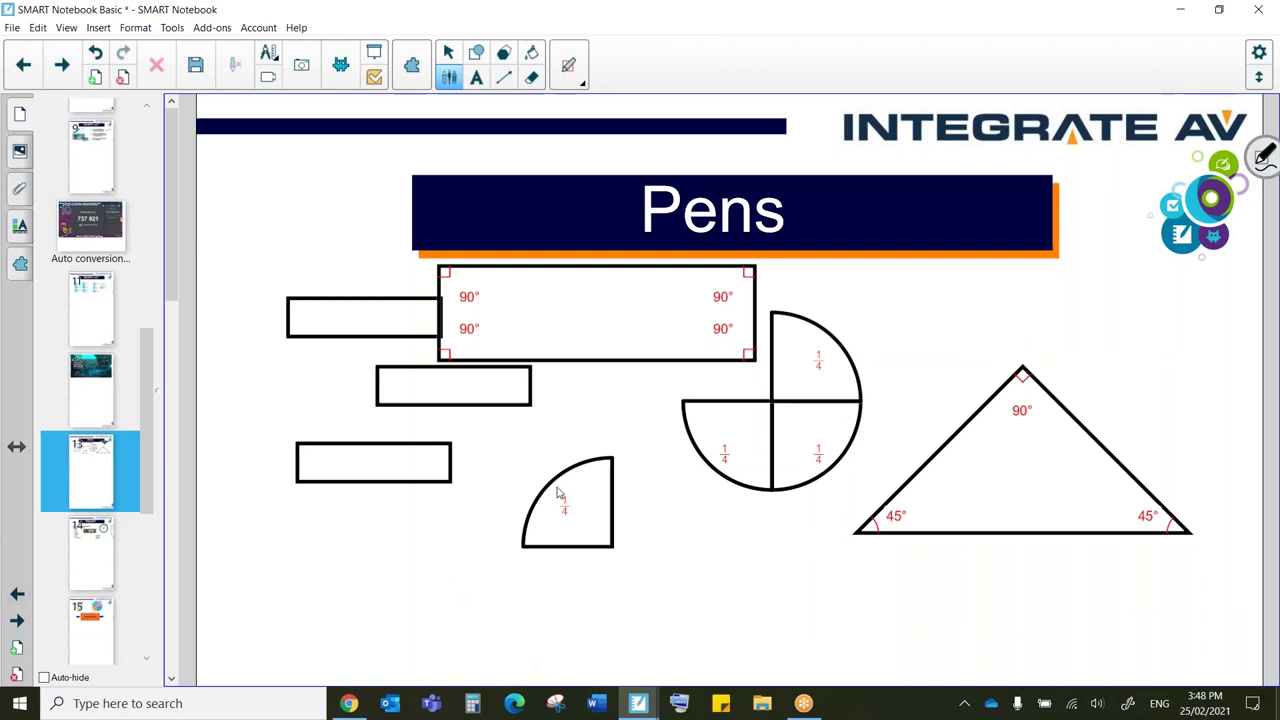
# On page 14, move the timer widget up and left and set it to 0:04:59.
pyautogui.click(96, 542)
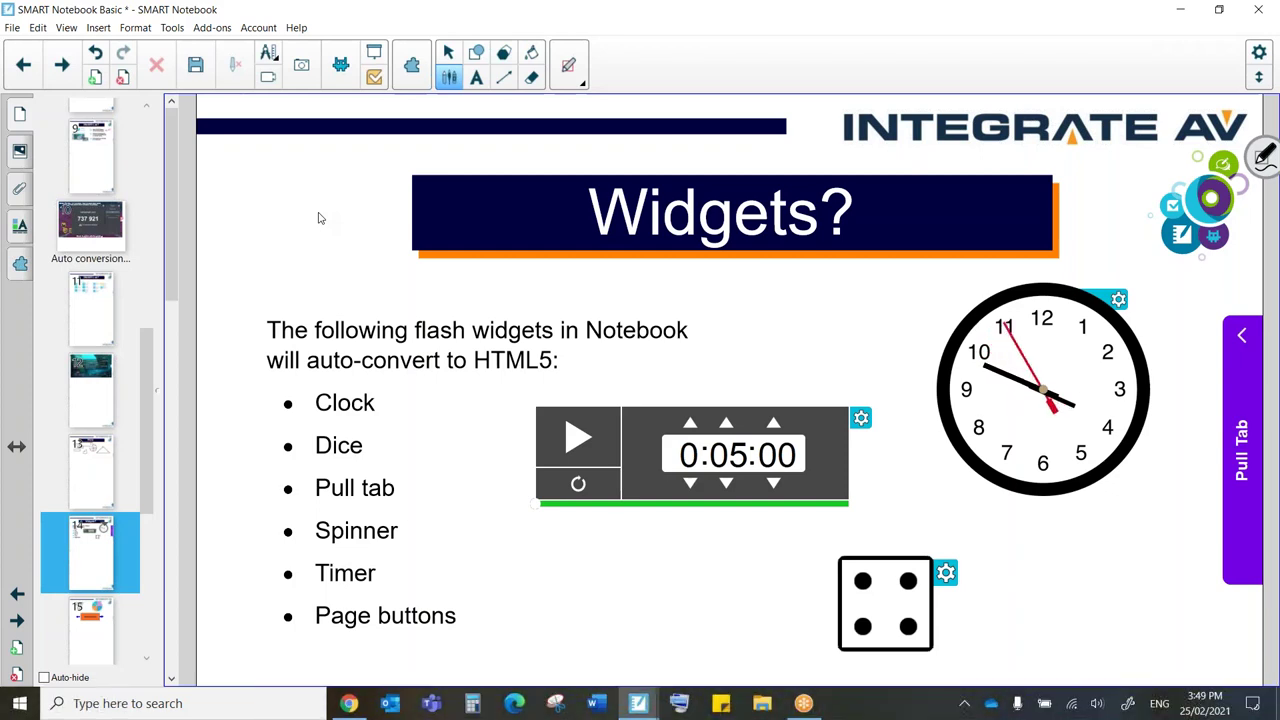
pyautogui.click(630, 470)
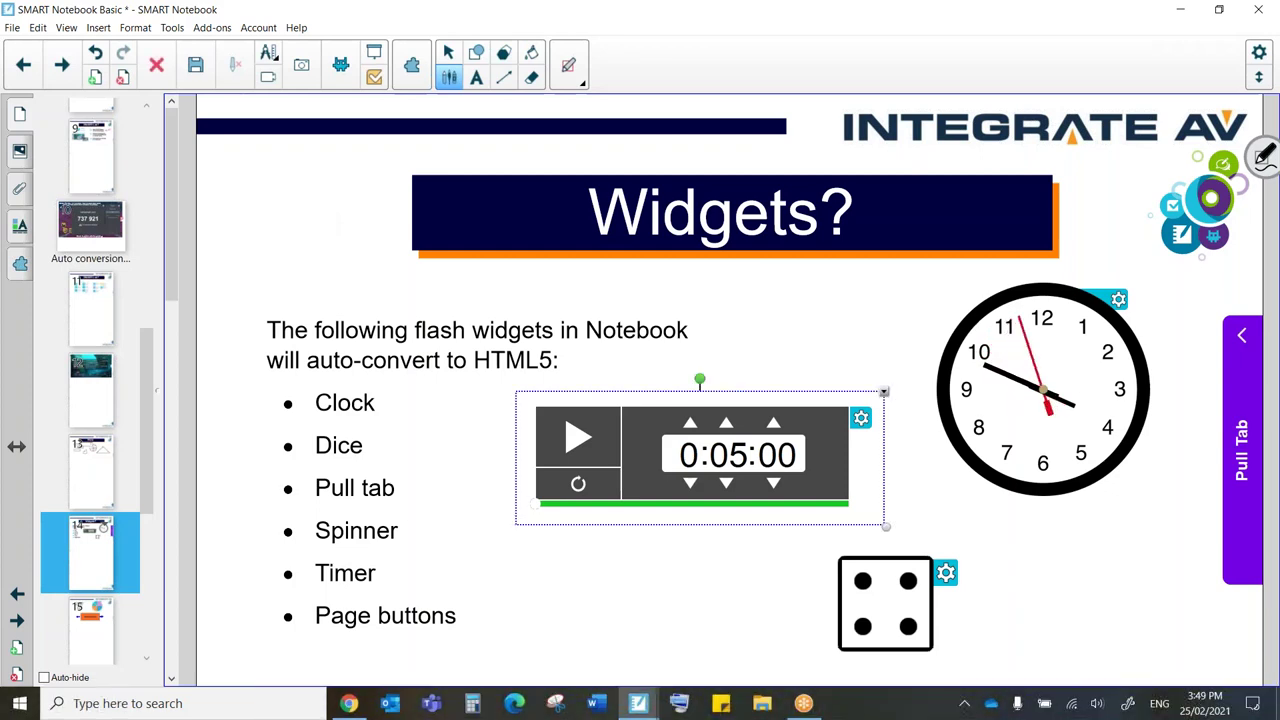
pyautogui.moveTo(630, 470); pyautogui.dragTo(534, 429)
pyautogui.click(630, 441)
pyautogui.click(630, 381)
pyautogui.click(677, 381)
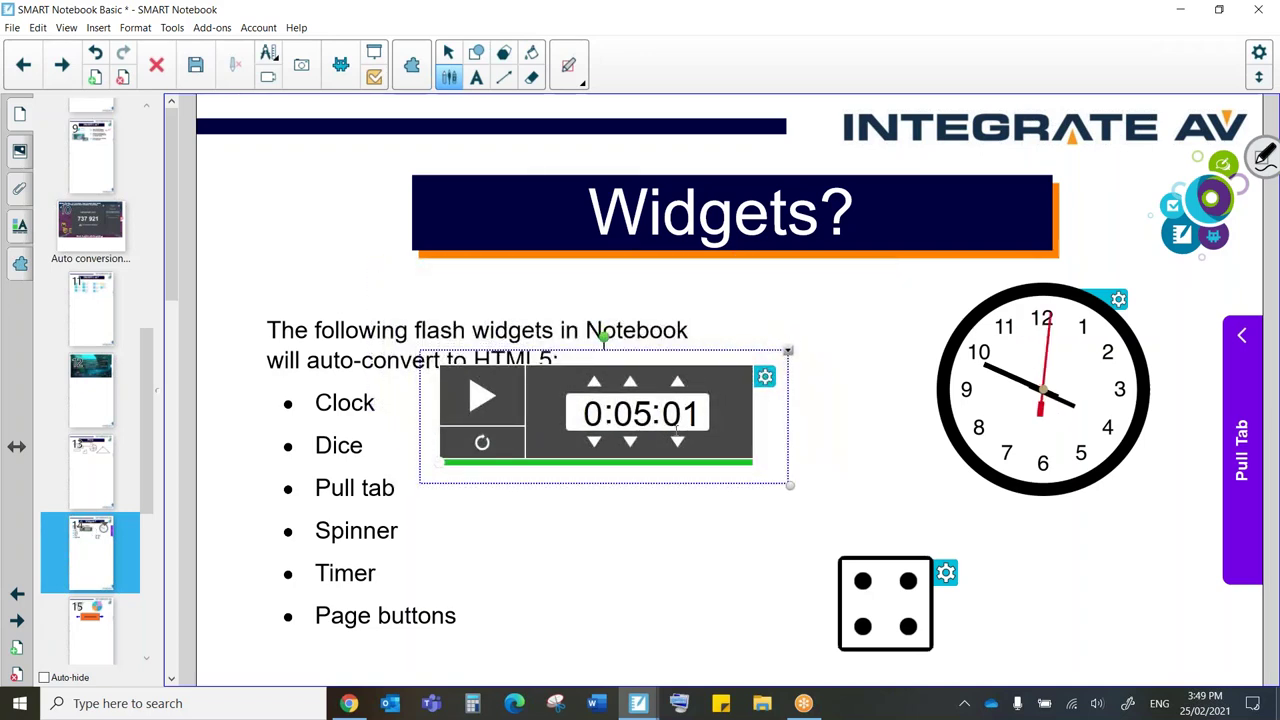
pyautogui.doubleClick(677, 441)
# Make the timer green, counting up, in Circle style, and move it over the slide title.
pyautogui.click(765, 380)
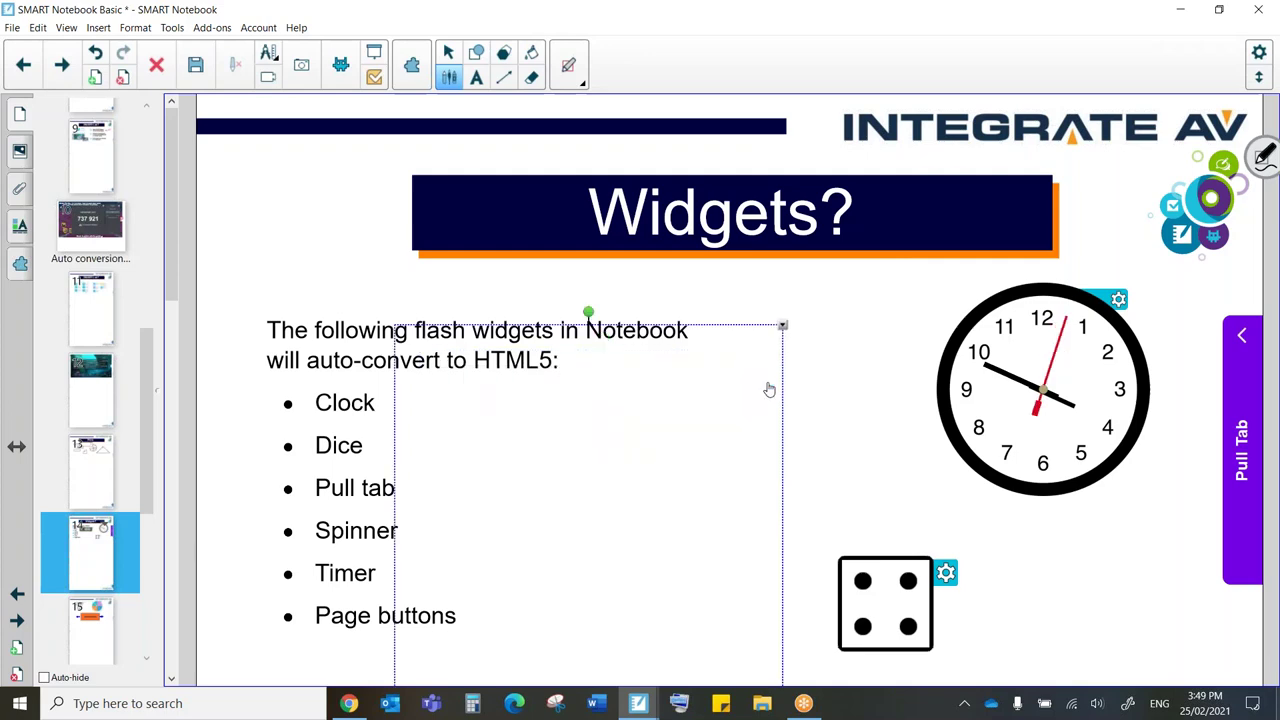
pyautogui.moveTo(626, 340); pyautogui.dragTo(516, 180)
pyautogui.click(368, 524)
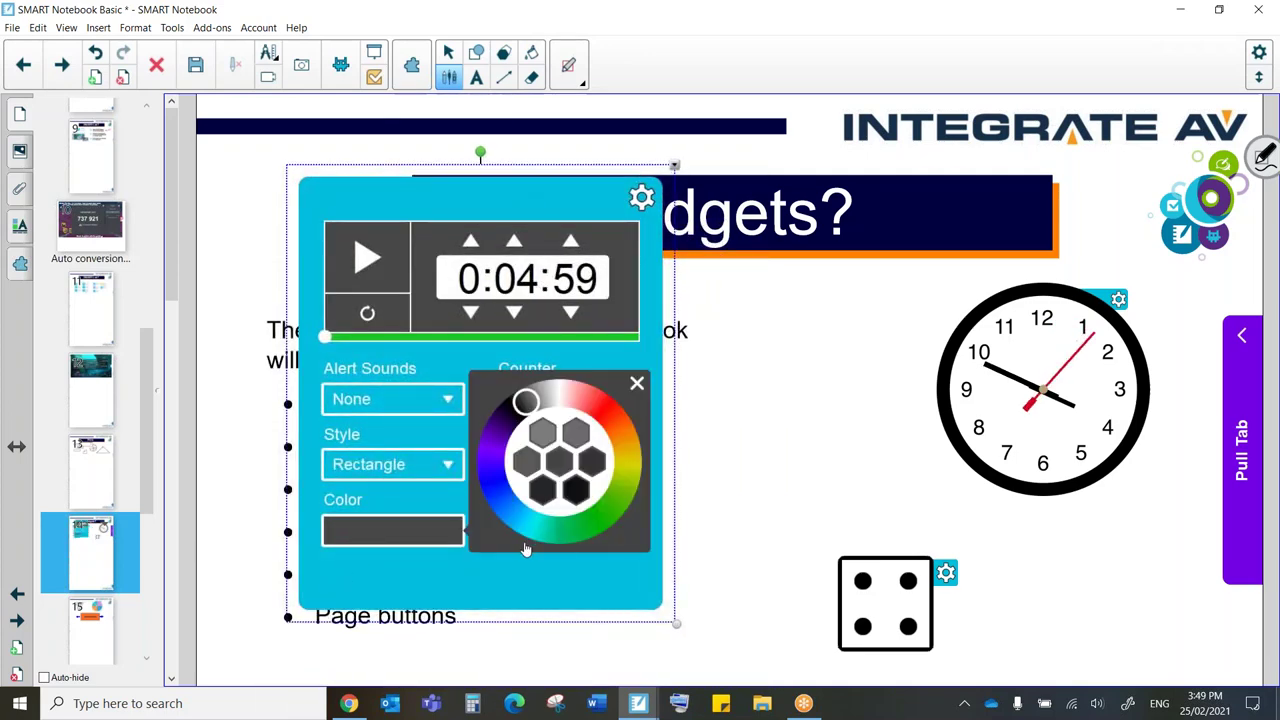
pyautogui.moveTo(532, 536); pyautogui.dragTo(620, 523)
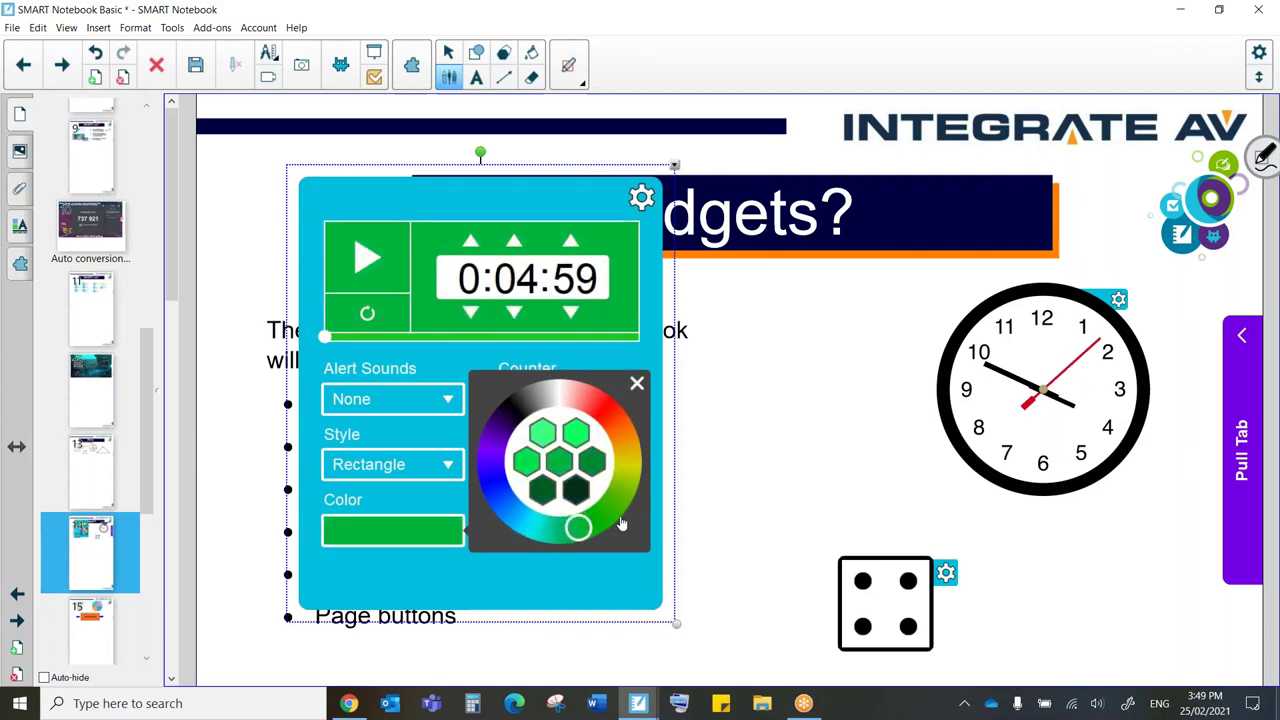
pyautogui.click(637, 383)
pyautogui.click(570, 400)
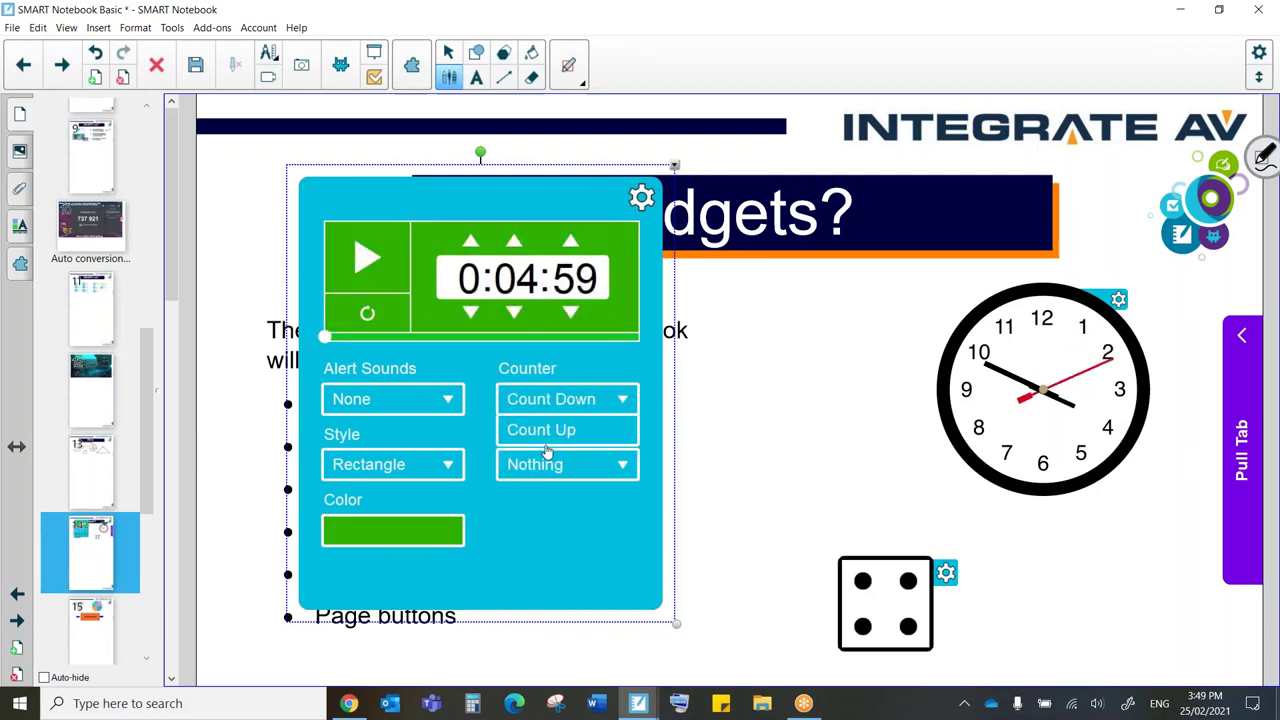
pyautogui.click(545, 431)
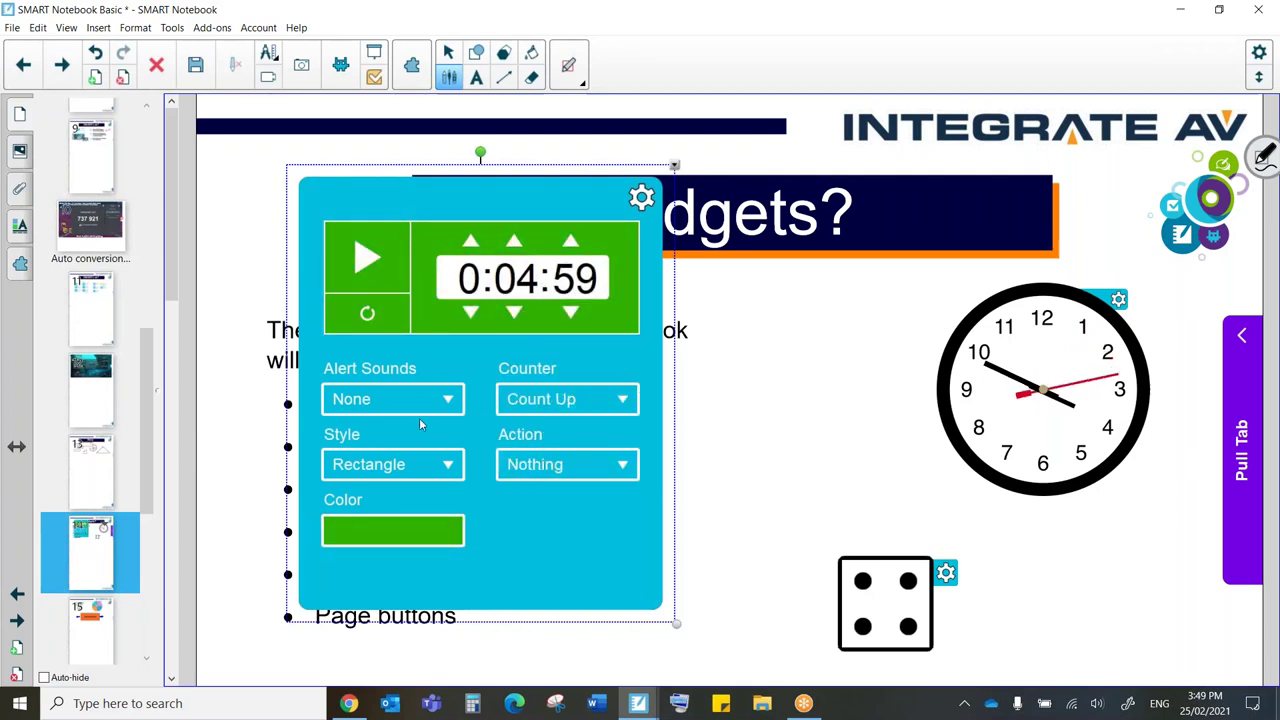
pyautogui.click(379, 467)
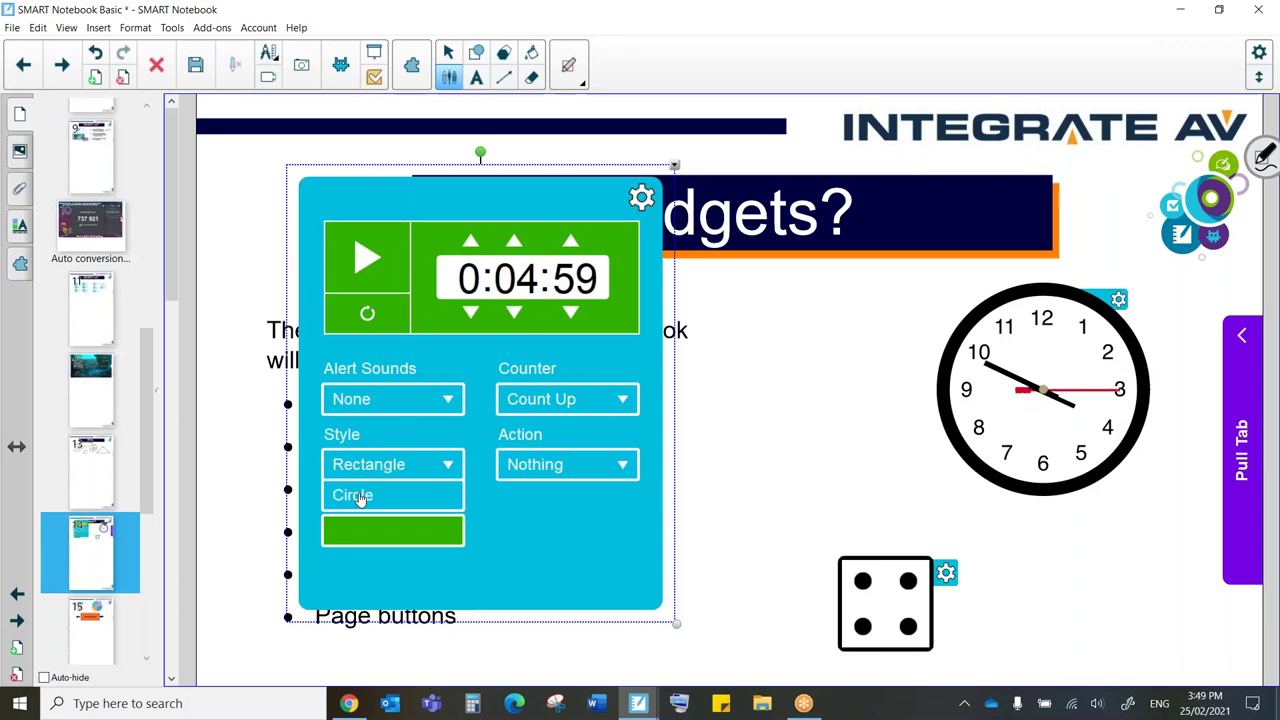
pyautogui.click(360, 497)
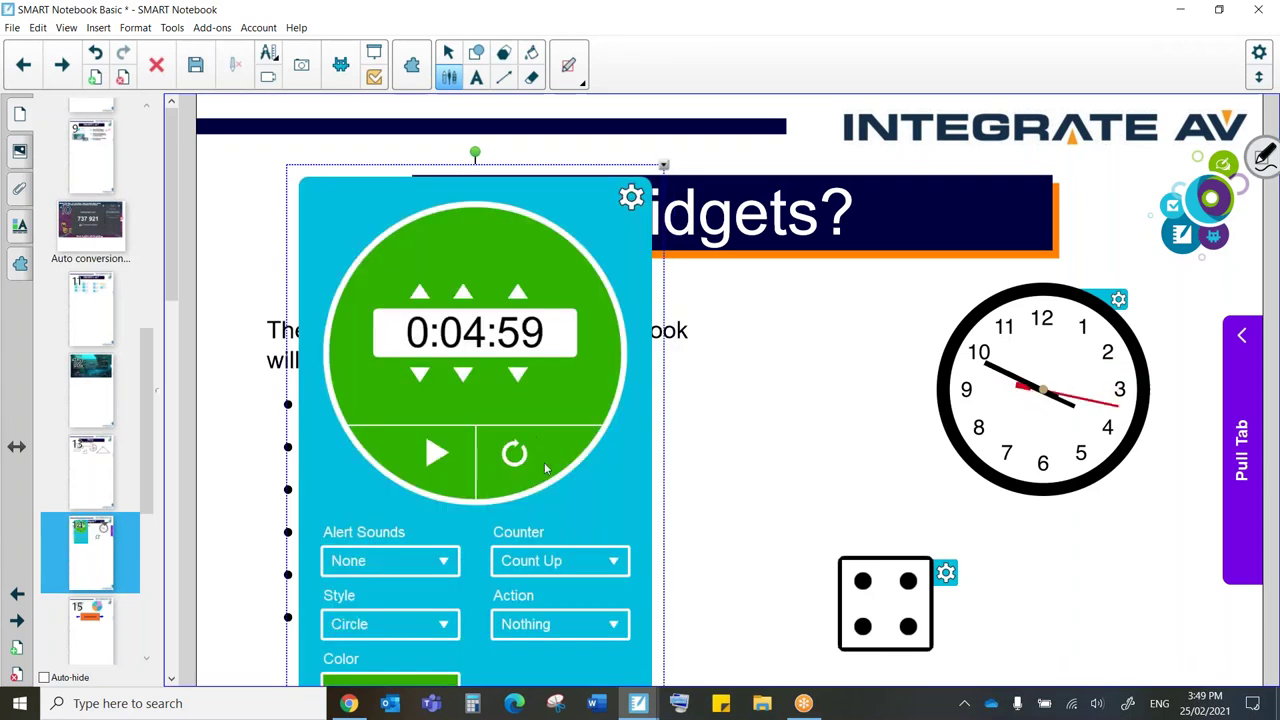
pyautogui.click(631, 194)
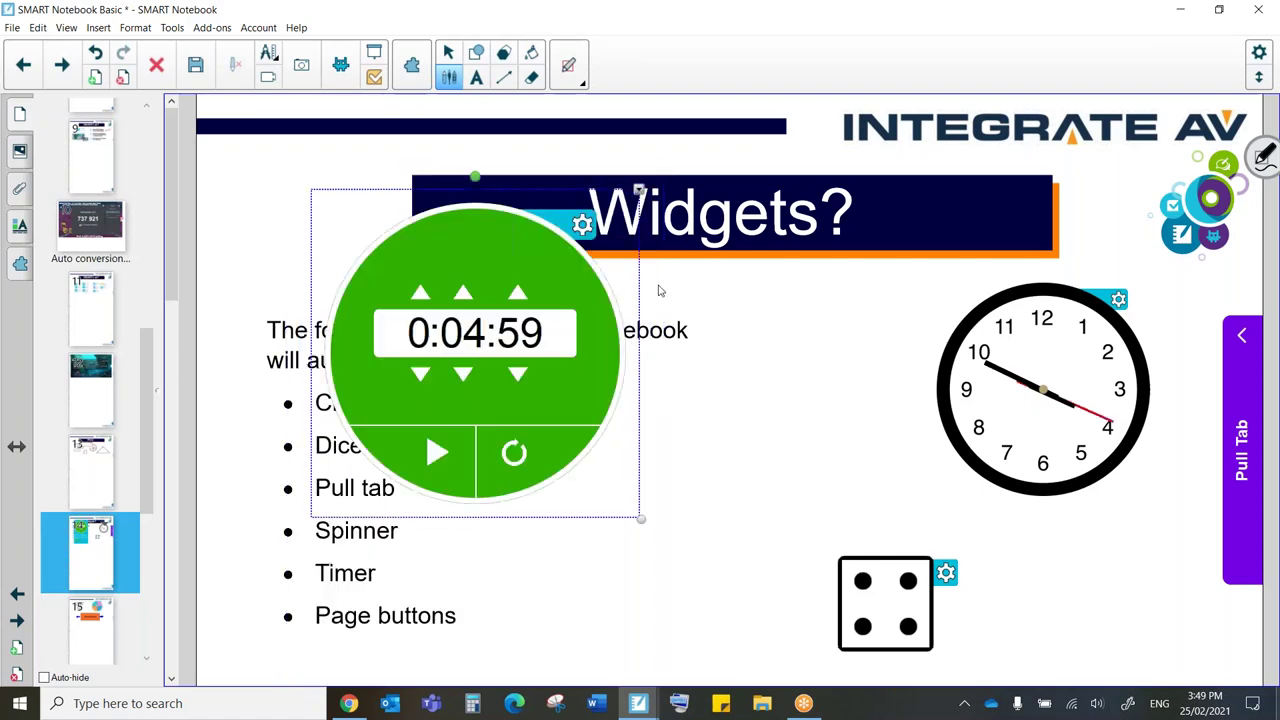
pyautogui.moveTo(453, 394); pyautogui.dragTo(567, 260)
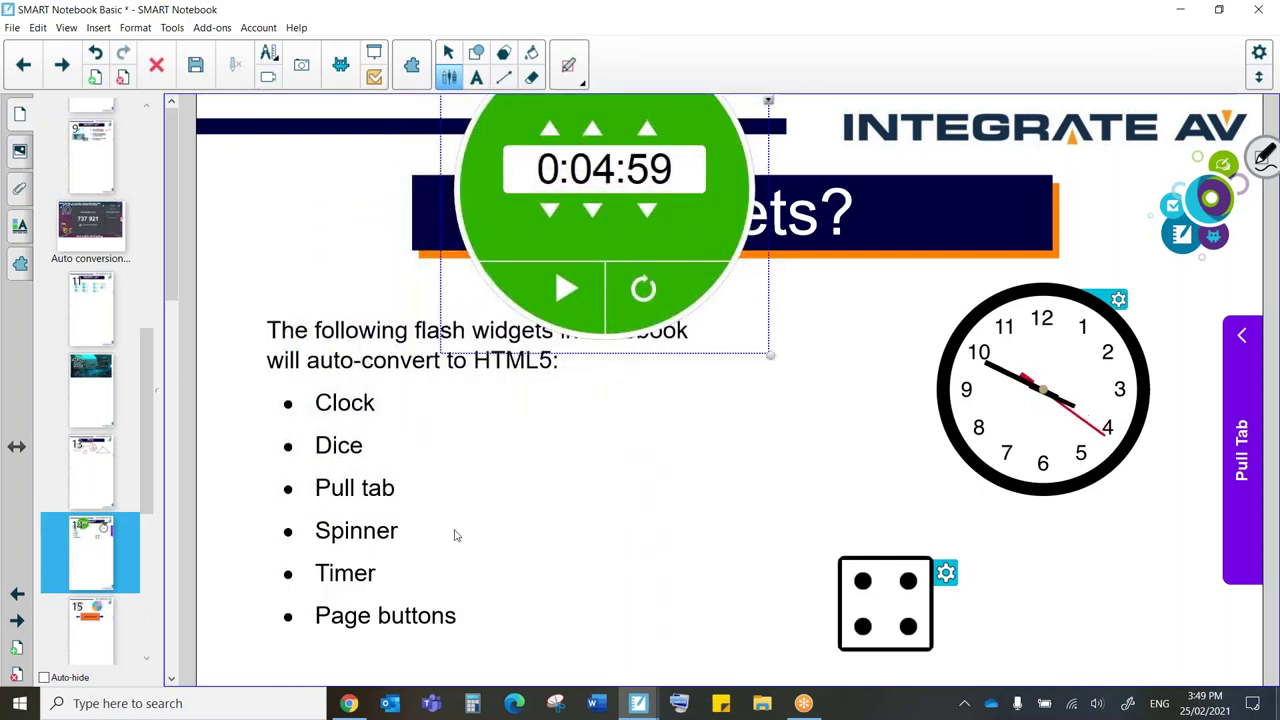
# Move the clock widget to the middle of the page and open its settings.
pyautogui.click(982, 470)
pyautogui.moveTo(982, 470); pyautogui.dragTo(571, 566)
pyautogui.click(849, 467)
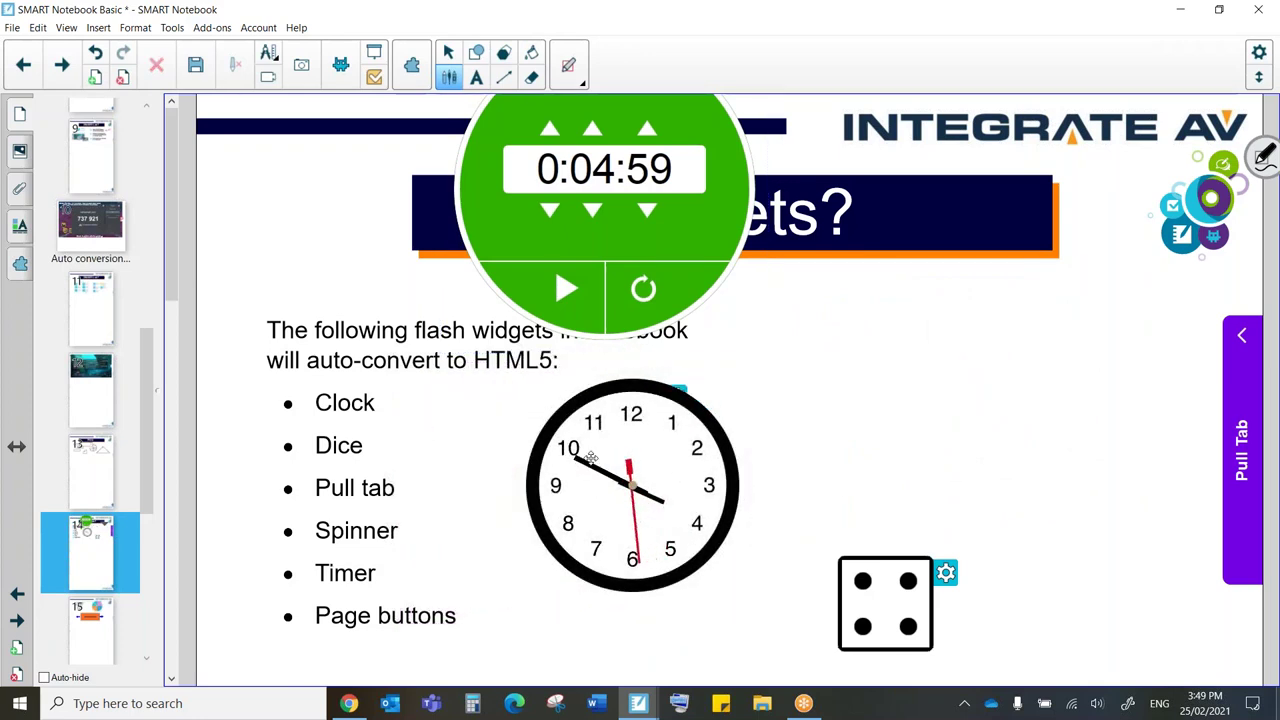
pyautogui.moveTo(582, 456); pyautogui.dragTo(688, 430)
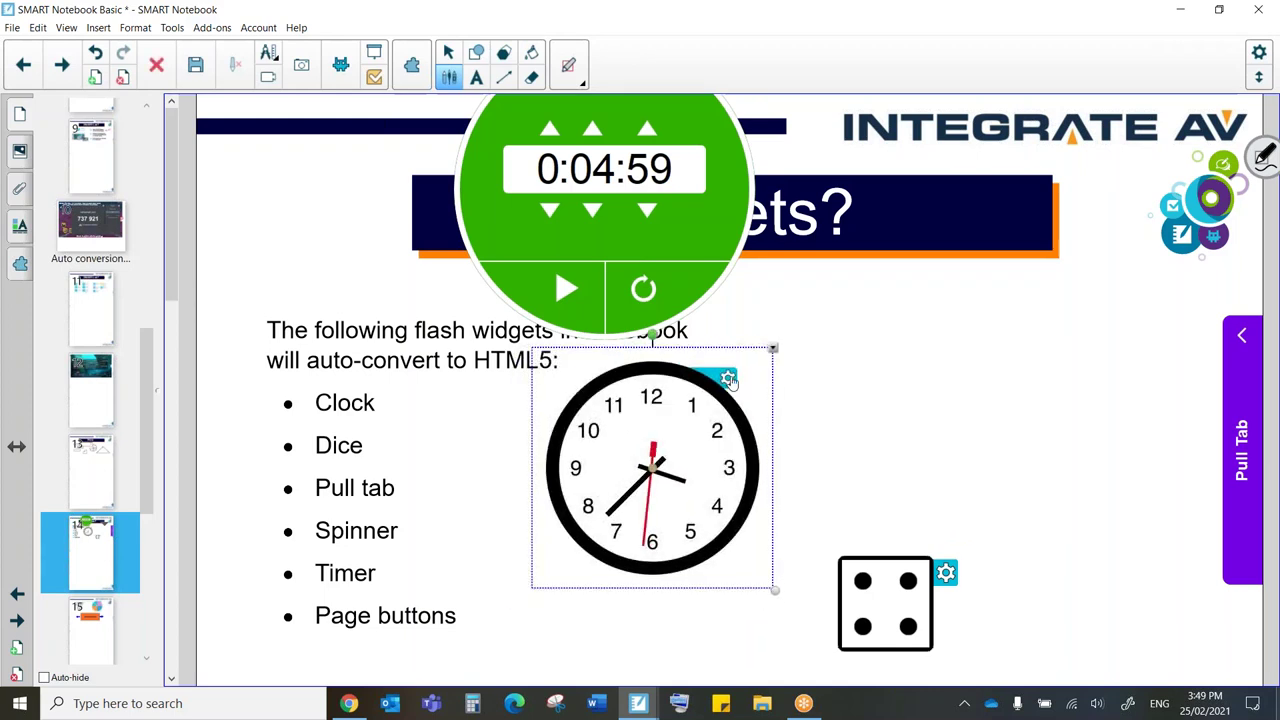
pyautogui.click(727, 379)
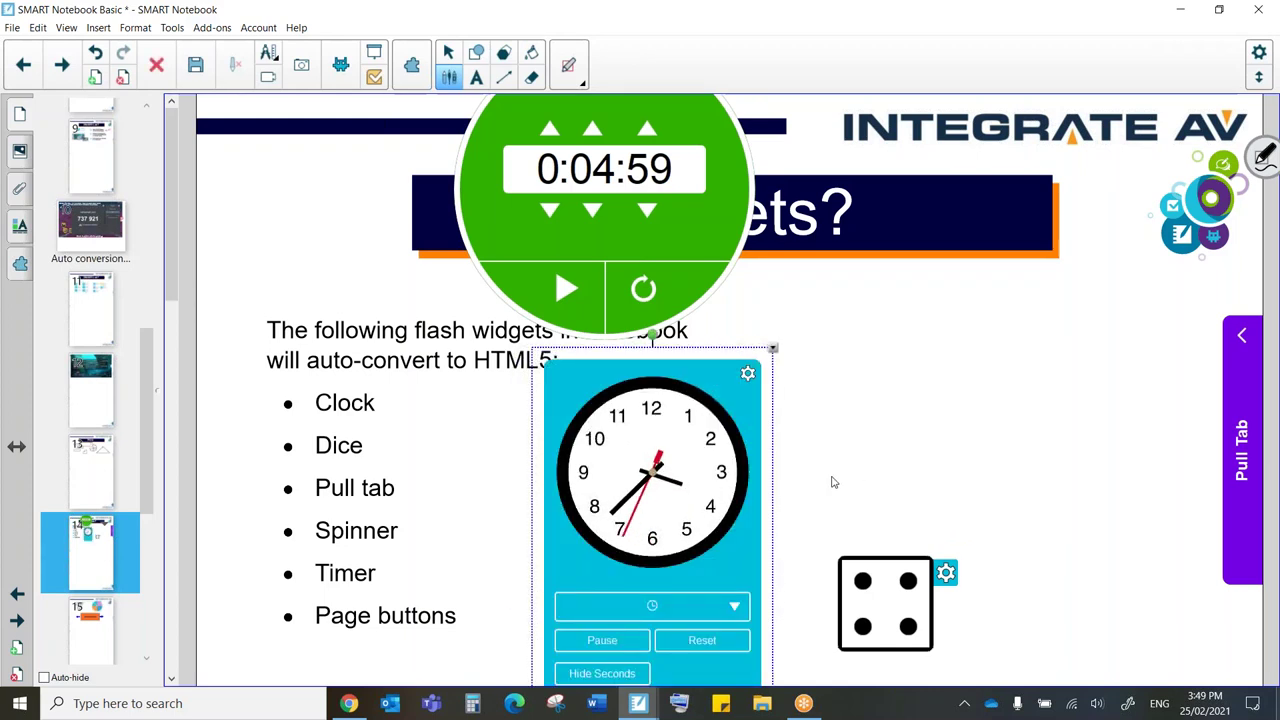
pyautogui.moveTo(745, 503); pyautogui.dragTo(834, 395)
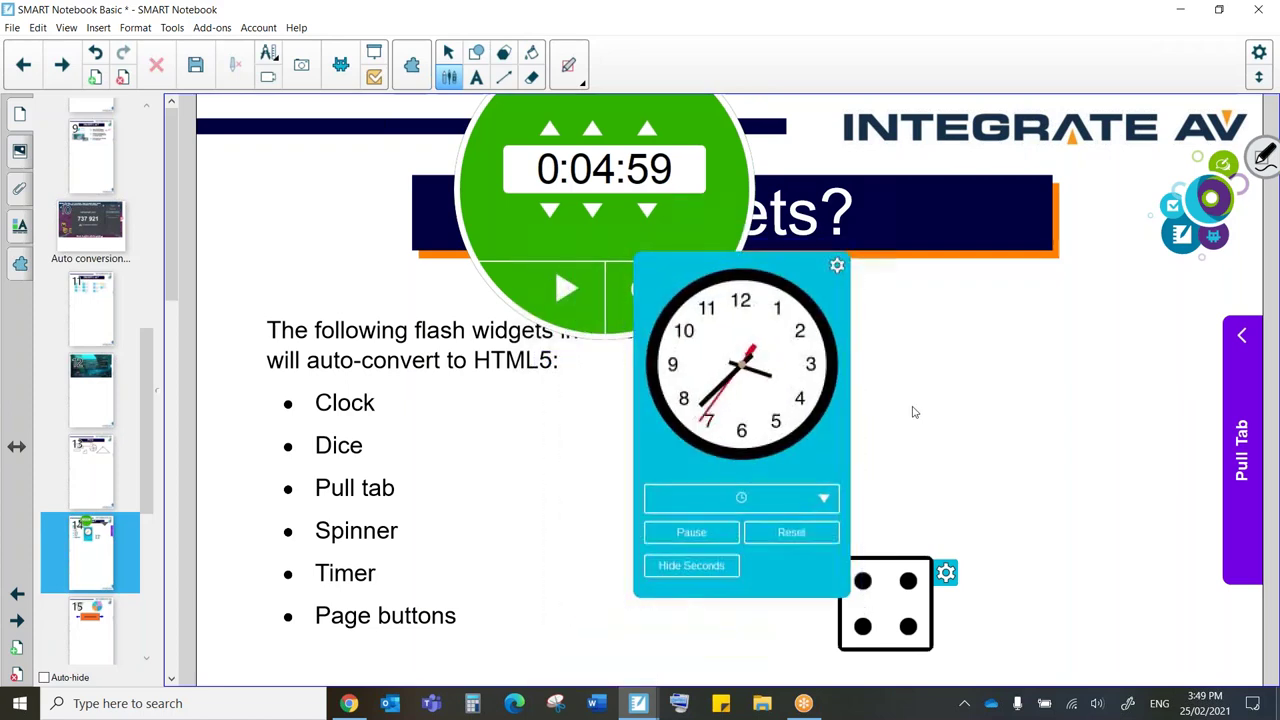
pyautogui.moveTo(705, 398)
pyautogui.mouseDown()
pyautogui.moveTo(688, 342)
pyautogui.moveTo(691, 396)
pyautogui.mouseUp()
# Set the clock to analog plus digital, hide seconds, reset to now and use 24-hour time.
pyautogui.click(785, 498)
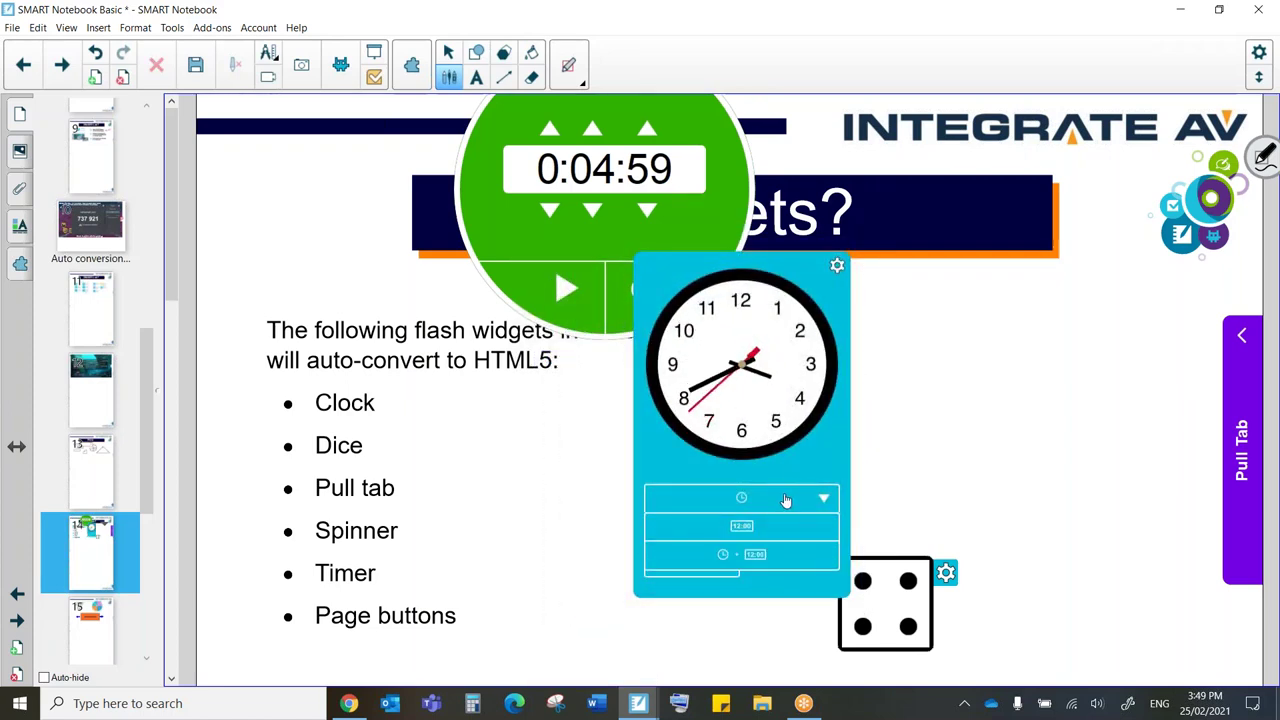
pyautogui.click(741, 527)
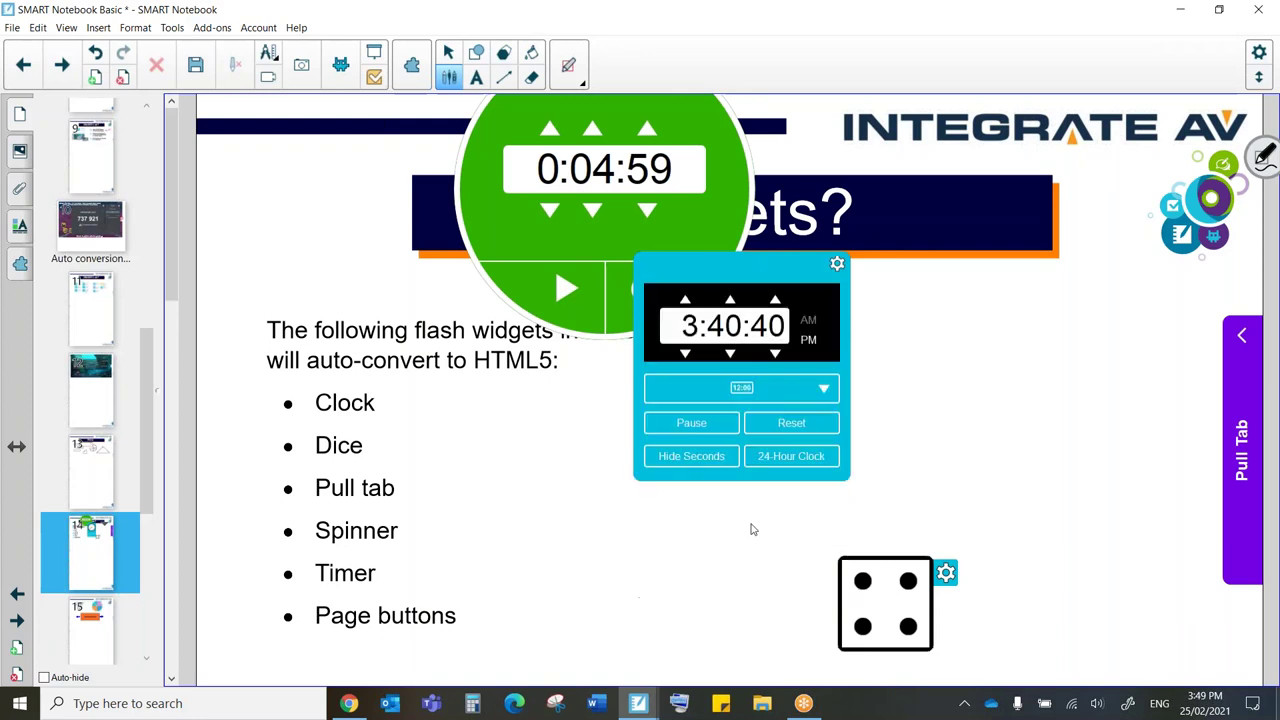
pyautogui.click(777, 392)
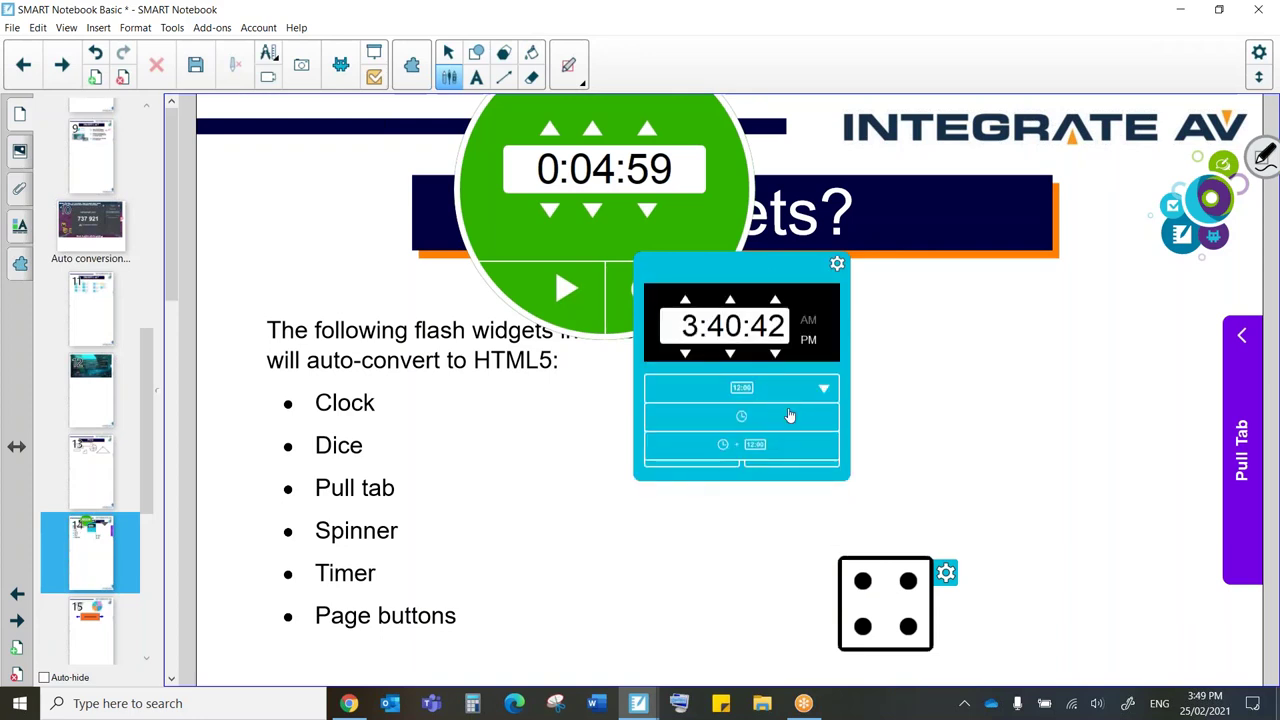
pyautogui.click(754, 446)
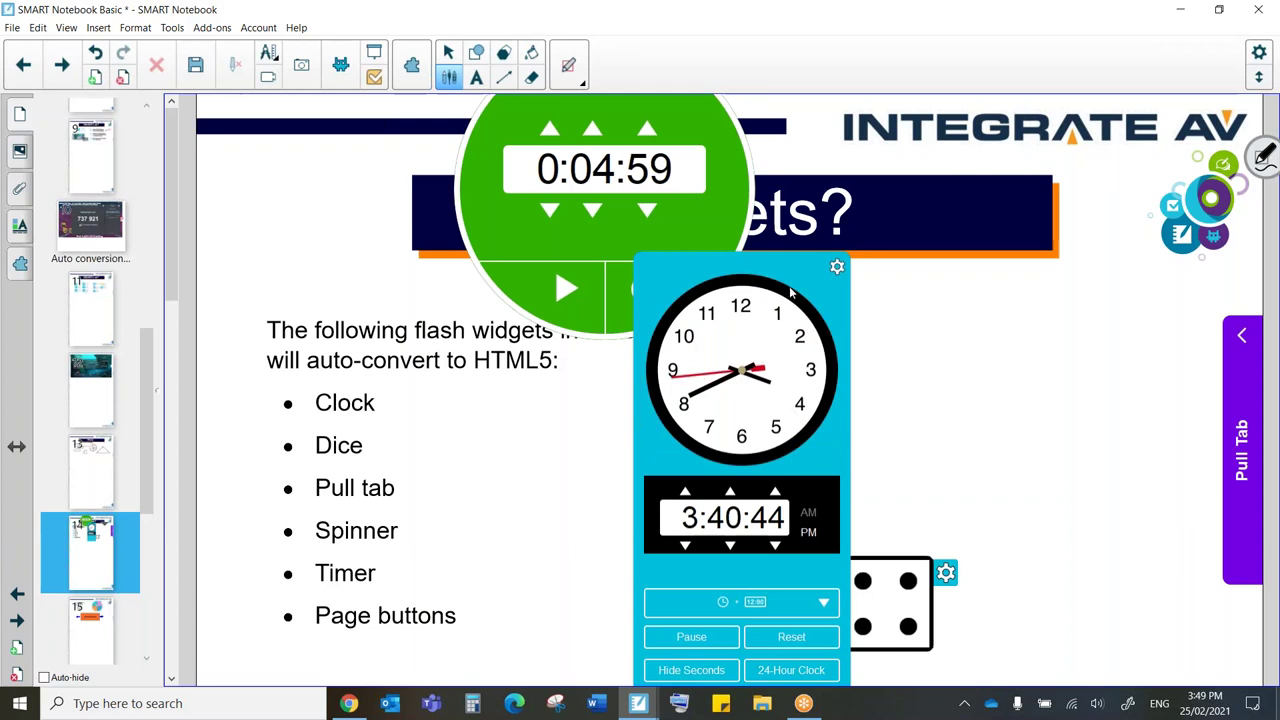
pyautogui.moveTo(790, 291); pyautogui.dragTo(798, 237)
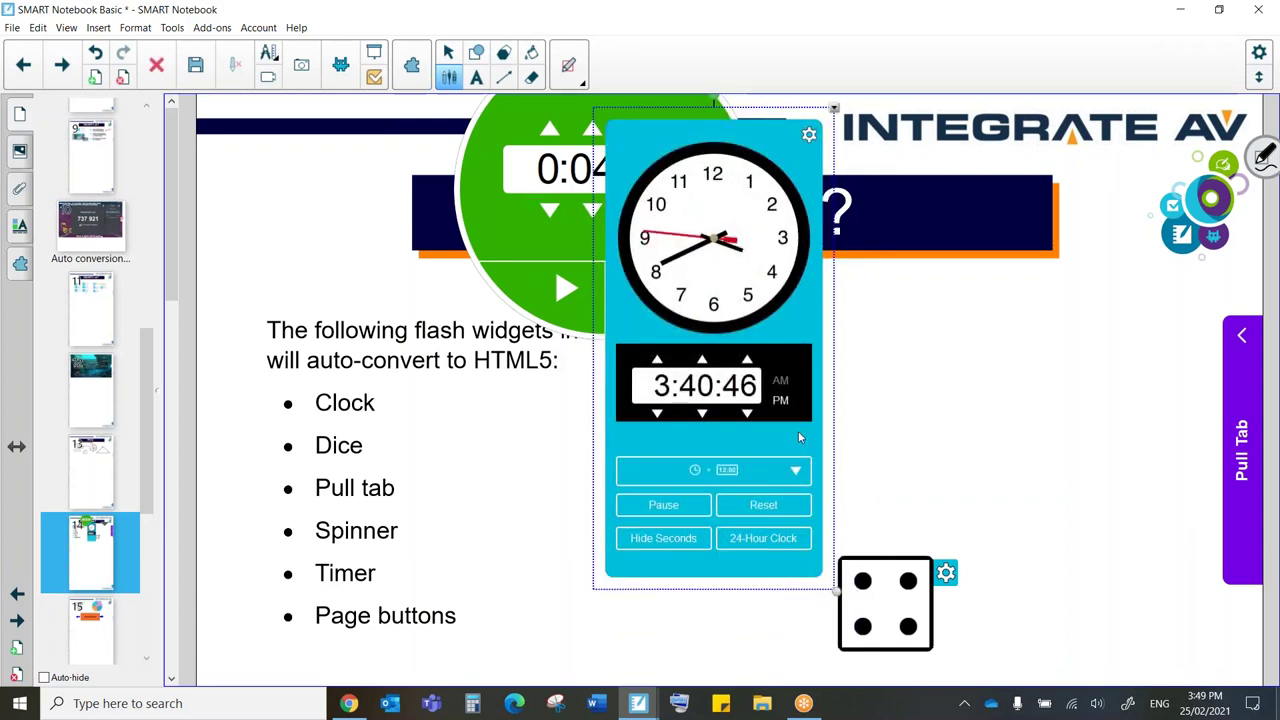
pyautogui.click(663, 538)
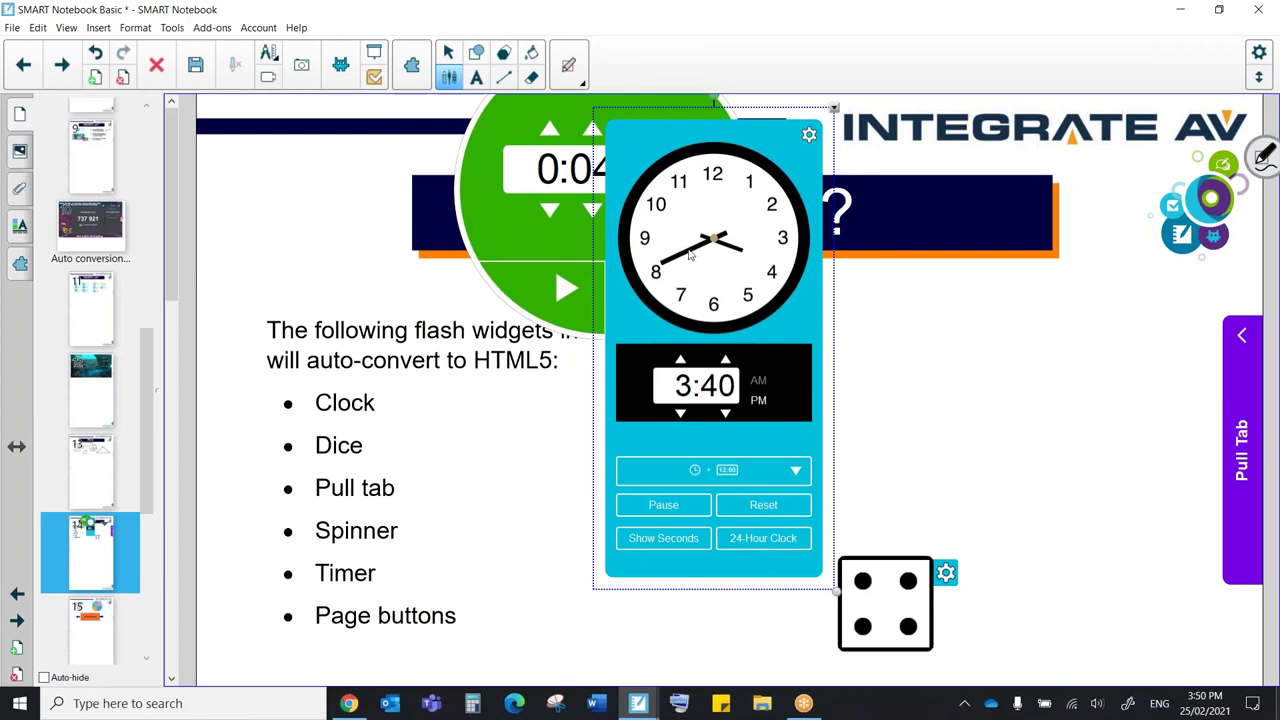
pyautogui.moveTo(680, 257)
pyautogui.mouseDown()
pyautogui.moveTo(698, 286)
pyautogui.moveTo(750, 271)
pyautogui.moveTo(718, 288)
pyautogui.moveTo(685, 280)
pyautogui.mouseUp()
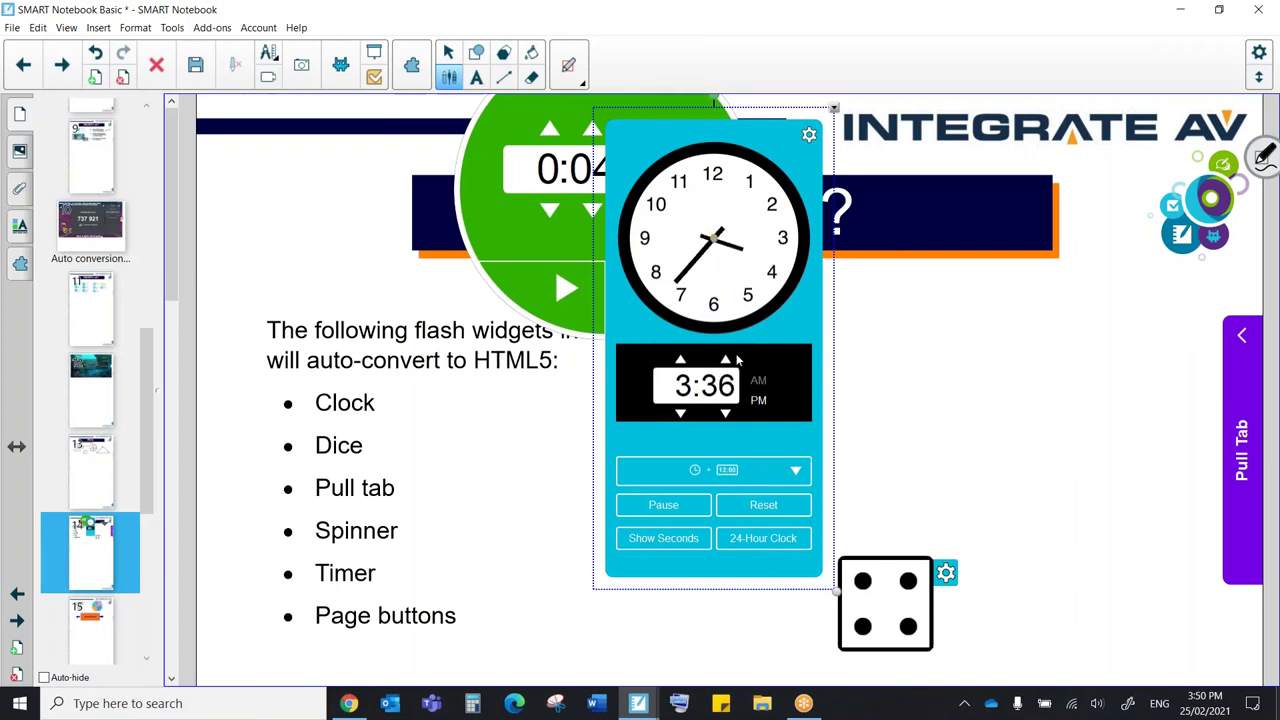
pyautogui.click(797, 514)
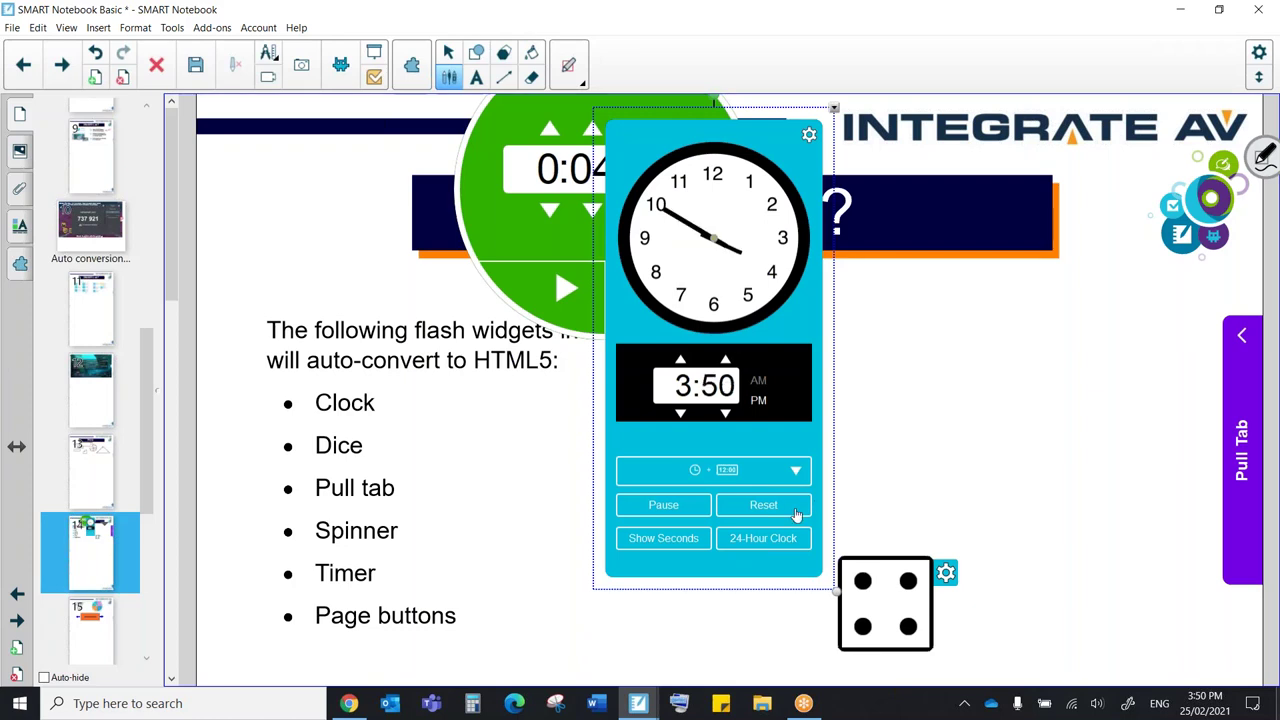
pyautogui.click(747, 548)
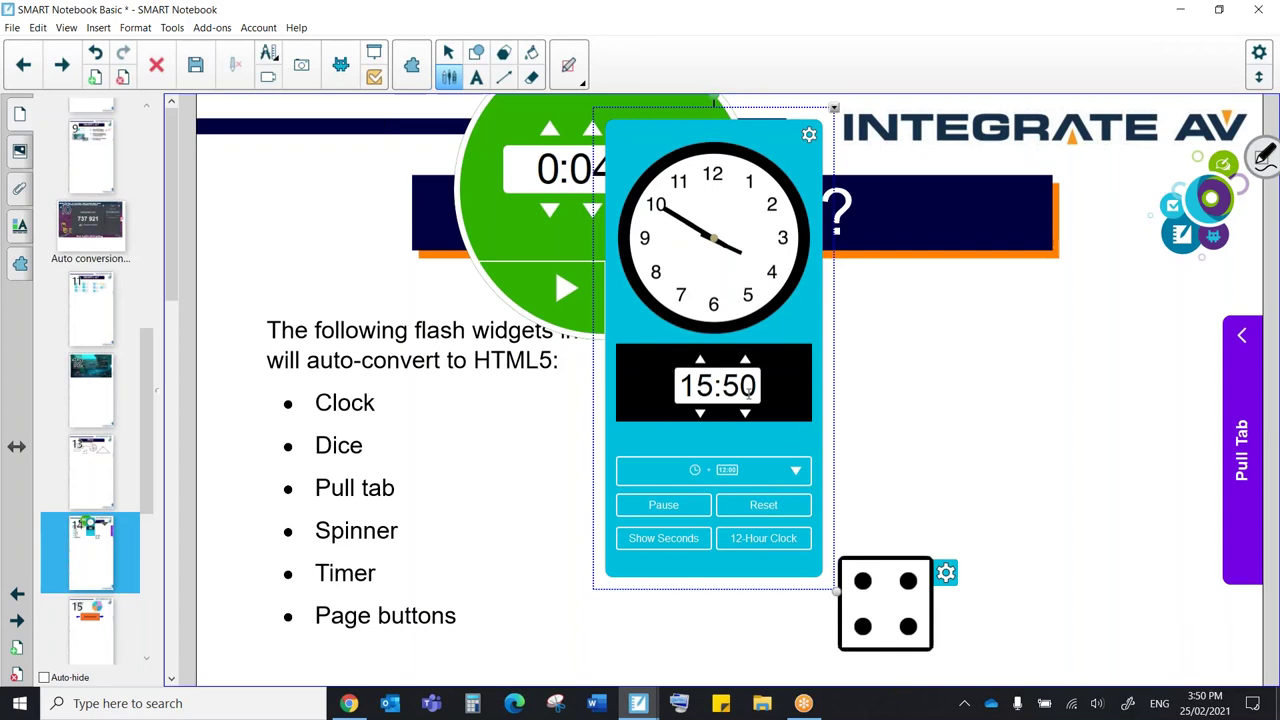
pyautogui.click(809, 136)
pyautogui.click(918, 409)
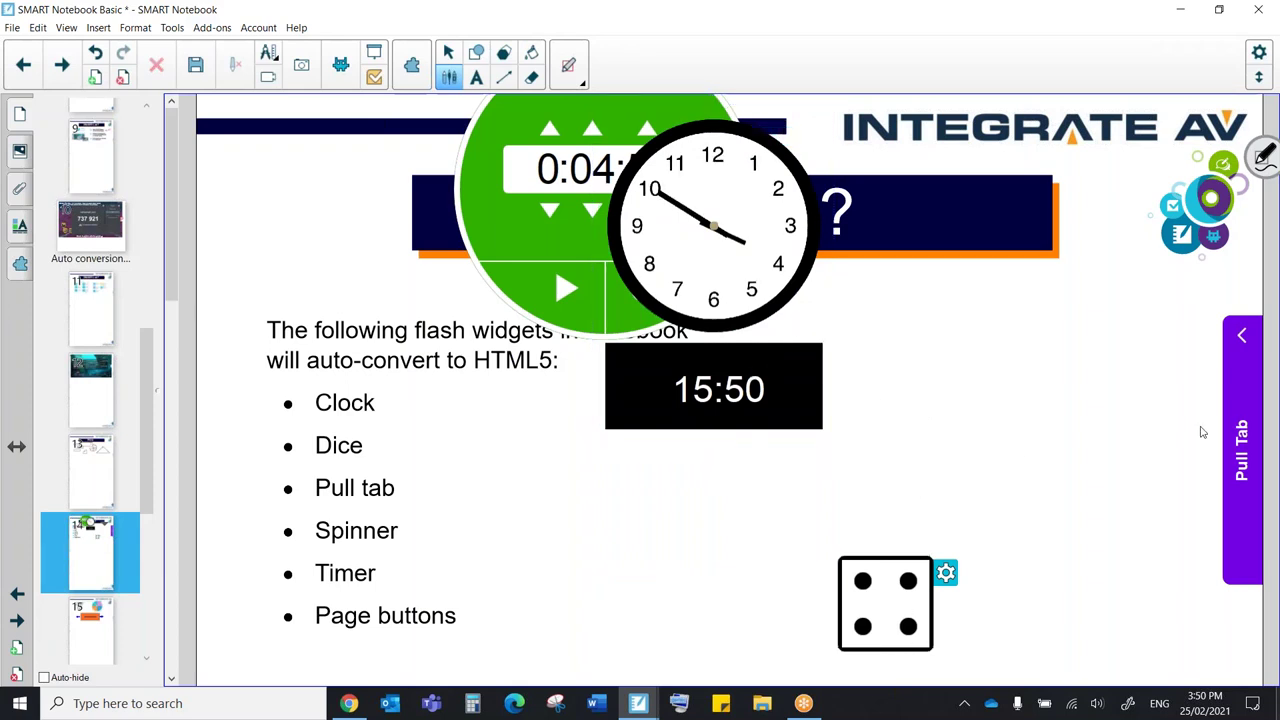
pyautogui.moveTo(1254, 430); pyautogui.dragTo(997, 427)
pyautogui.moveTo(1252, 426); pyautogui.dragTo(951, 420)
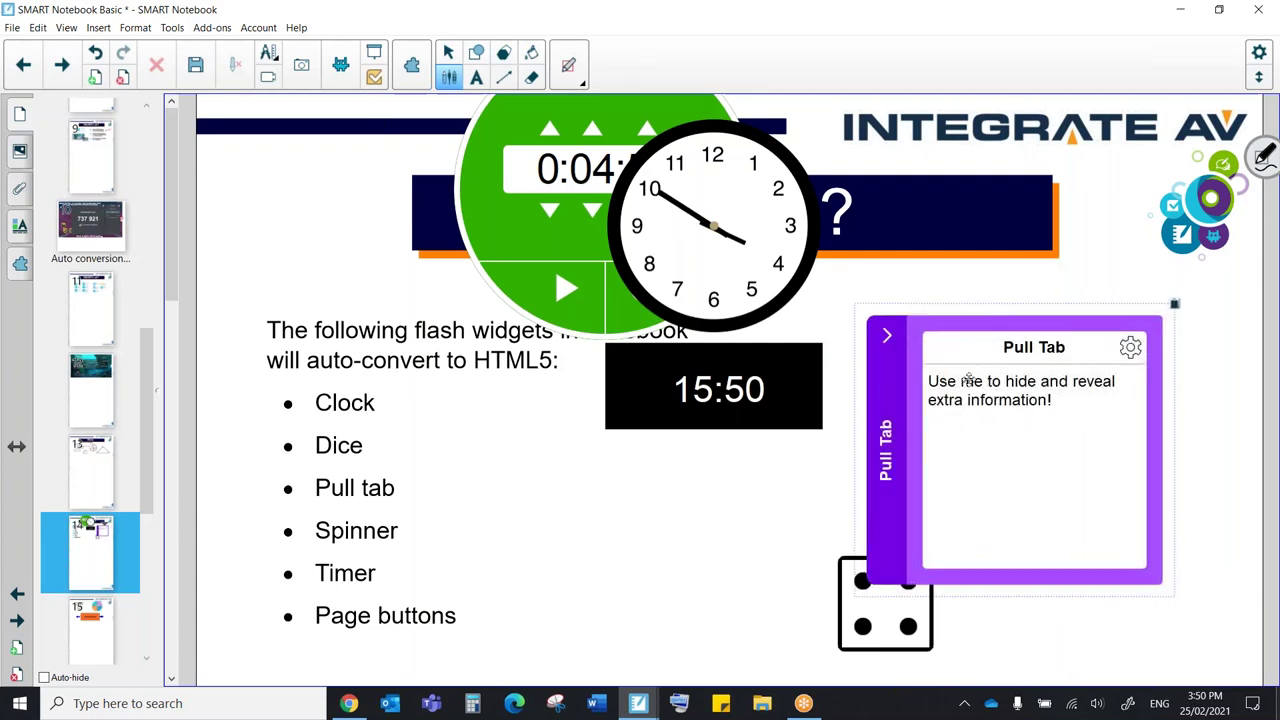
pyautogui.moveTo(1052, 400); pyautogui.dragTo(1120, 447)
pyautogui.click(1189, 520)
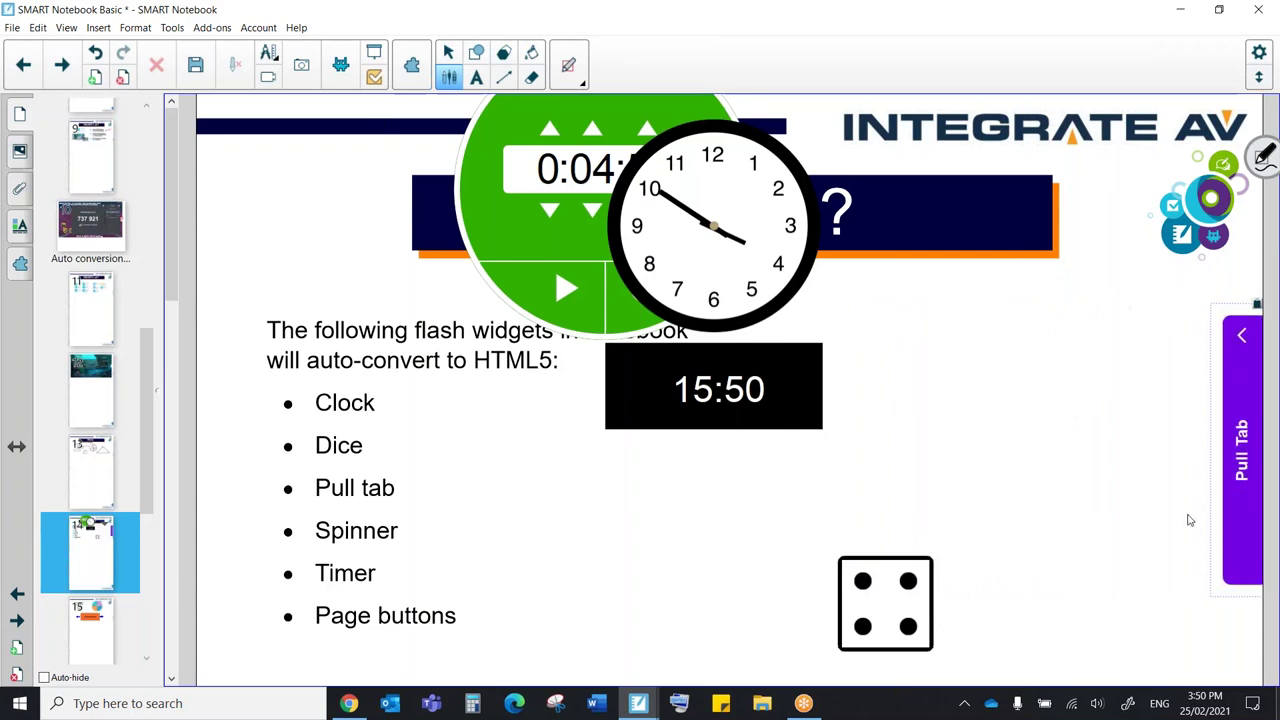
pyautogui.click(1215, 463)
pyautogui.click(942, 520)
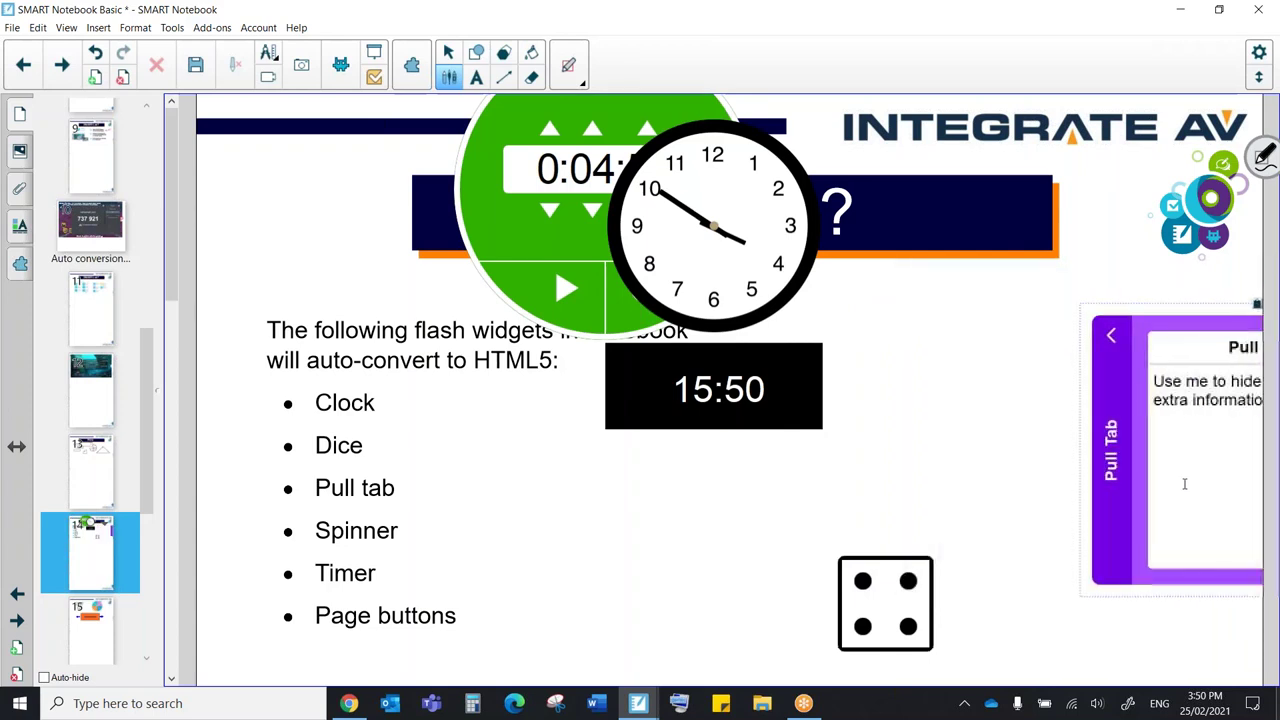
# Move the dice beside the 15:50 clock, roll it to three and open its settings.
pyautogui.click(902, 598)
pyautogui.moveTo(965, 599); pyautogui.dragTo(993, 439)
pyautogui.click(762, 612)
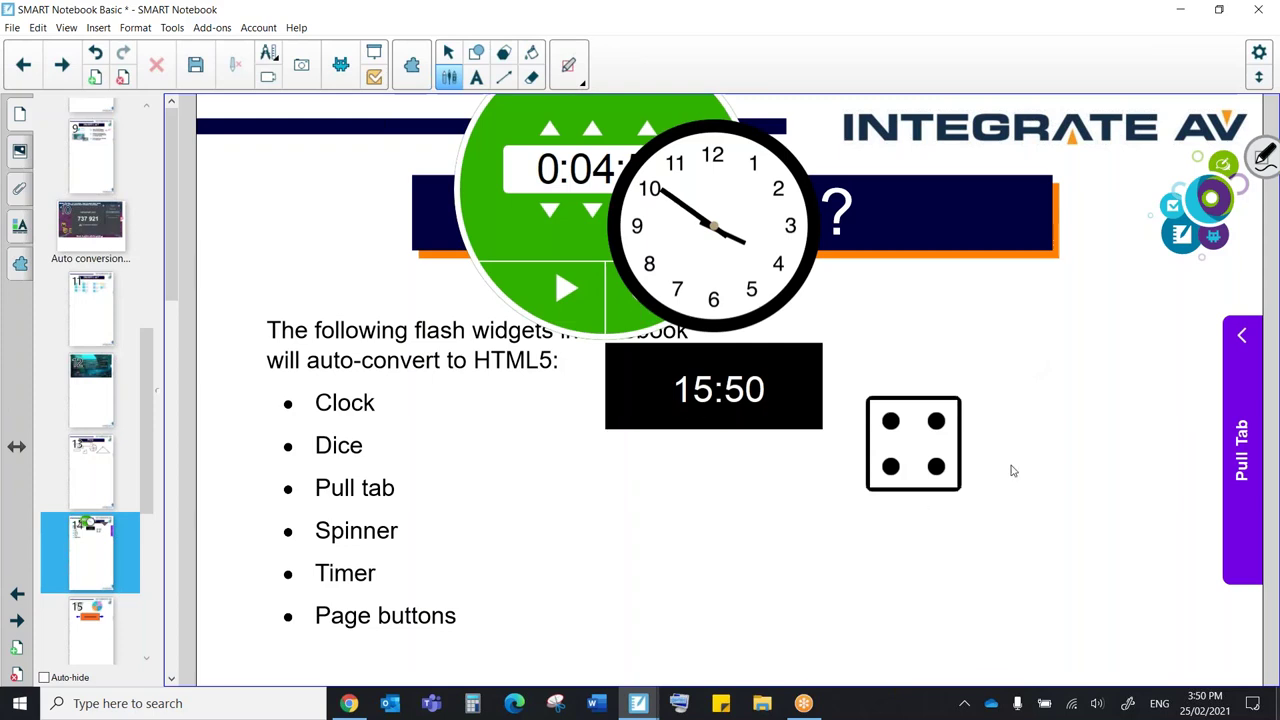
pyautogui.click(972, 451)
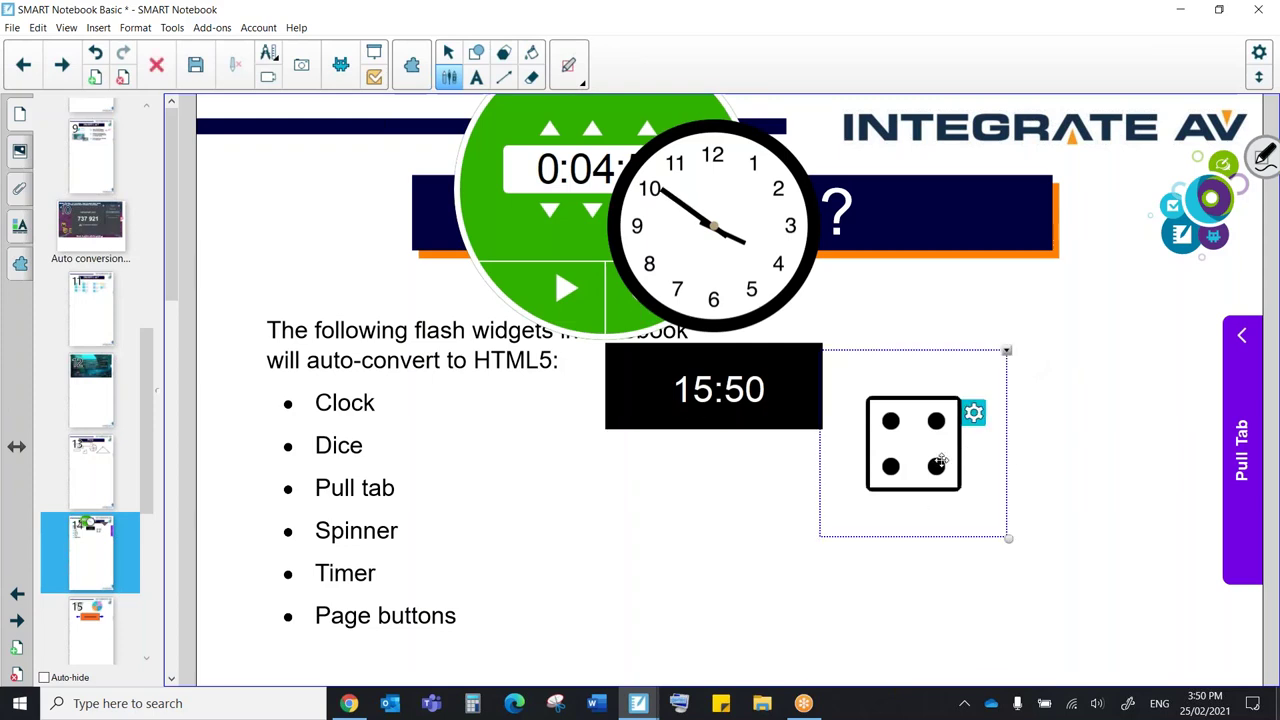
pyautogui.click(936, 437)
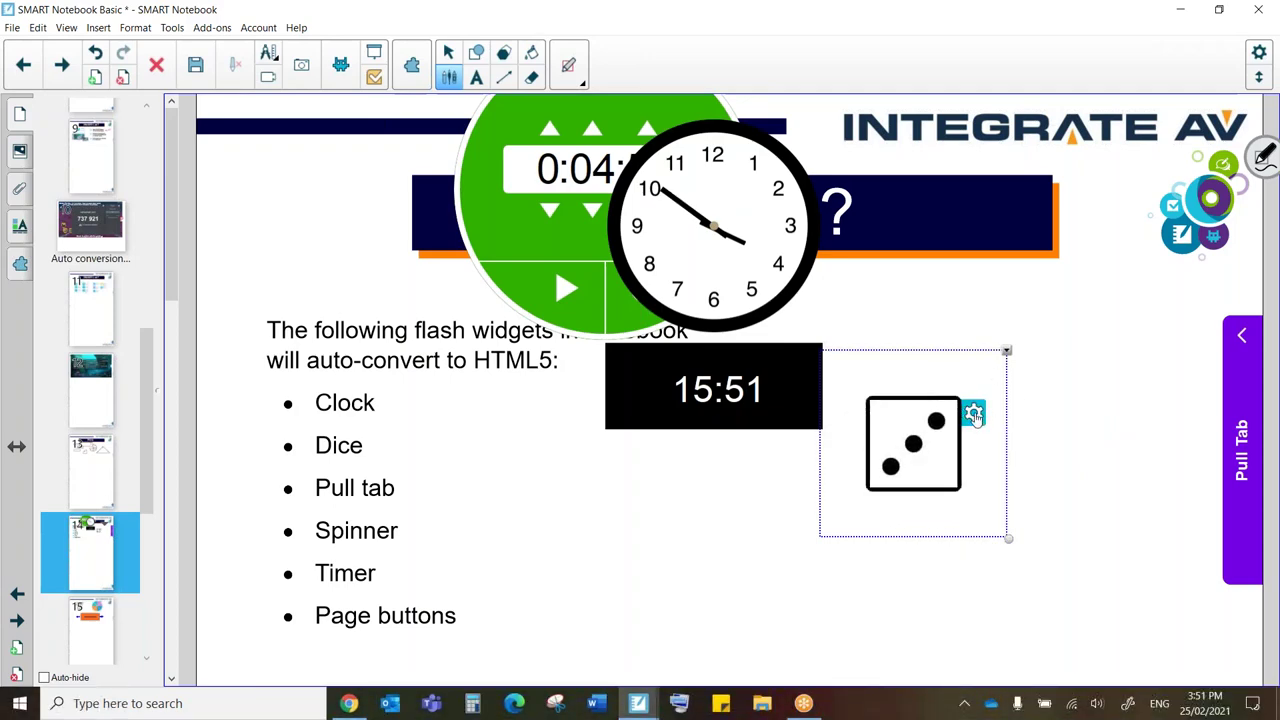
pyautogui.click(975, 416)
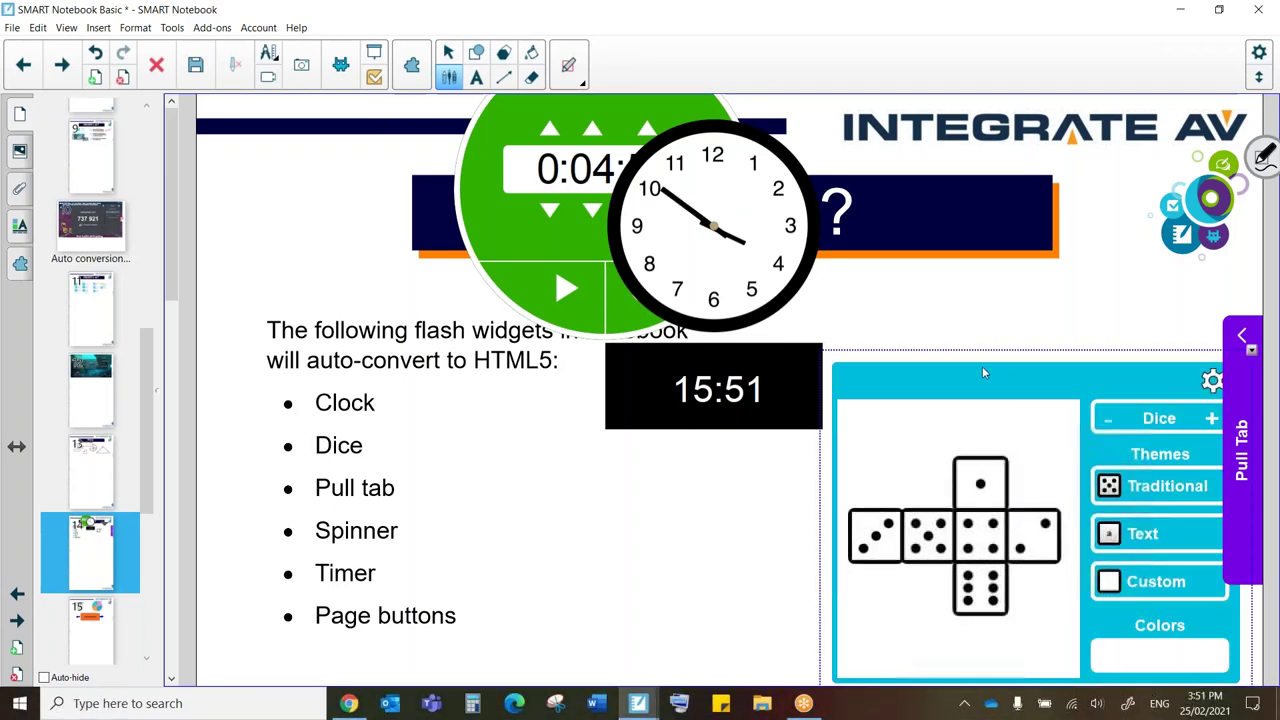
# Move the clock widget left over the timer and raise the dice count to five.
pyautogui.moveTo(982, 366); pyautogui.dragTo(916, 312)
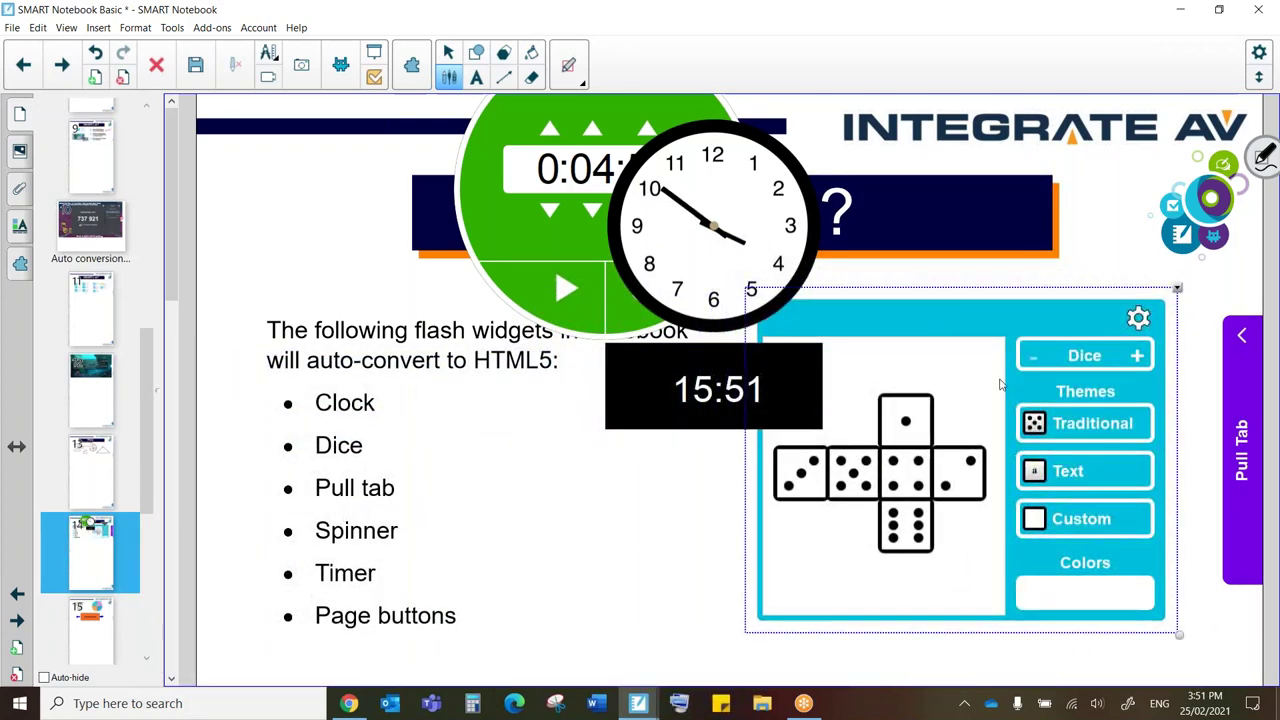
pyautogui.moveTo(629, 402); pyautogui.dragTo(512, 413)
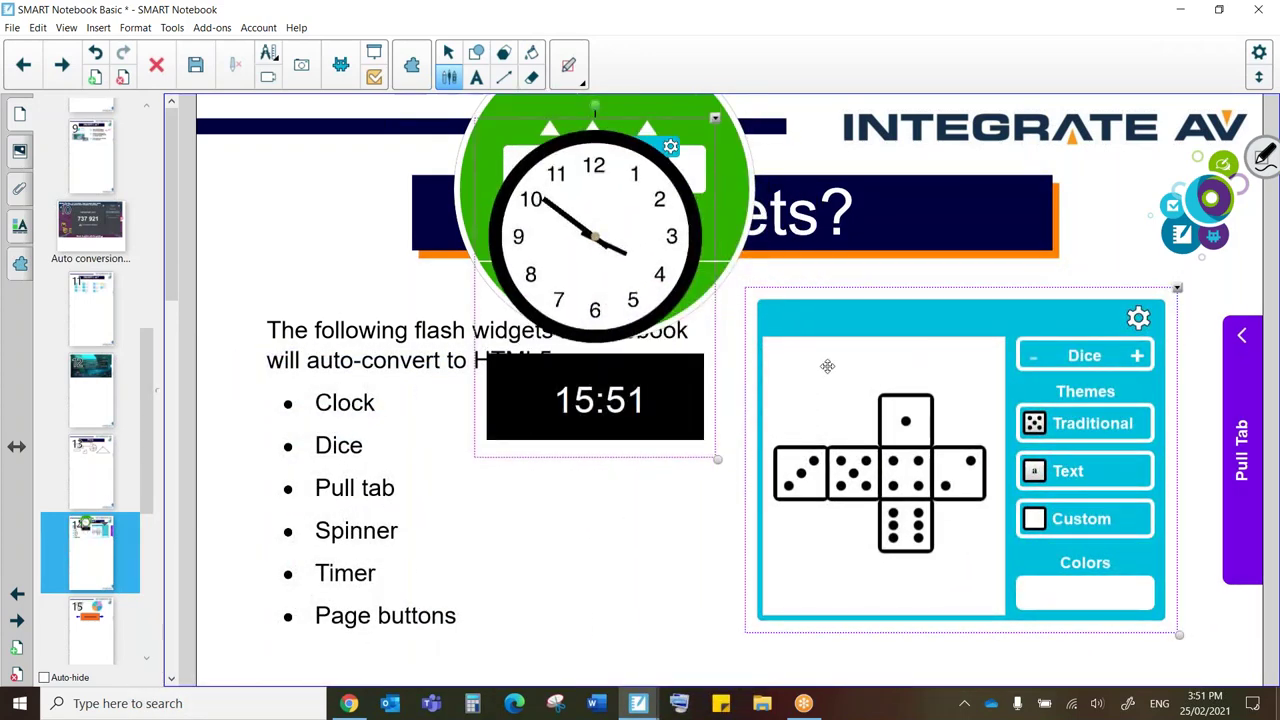
pyautogui.click(1140, 357)
pyautogui.click(1140, 357)
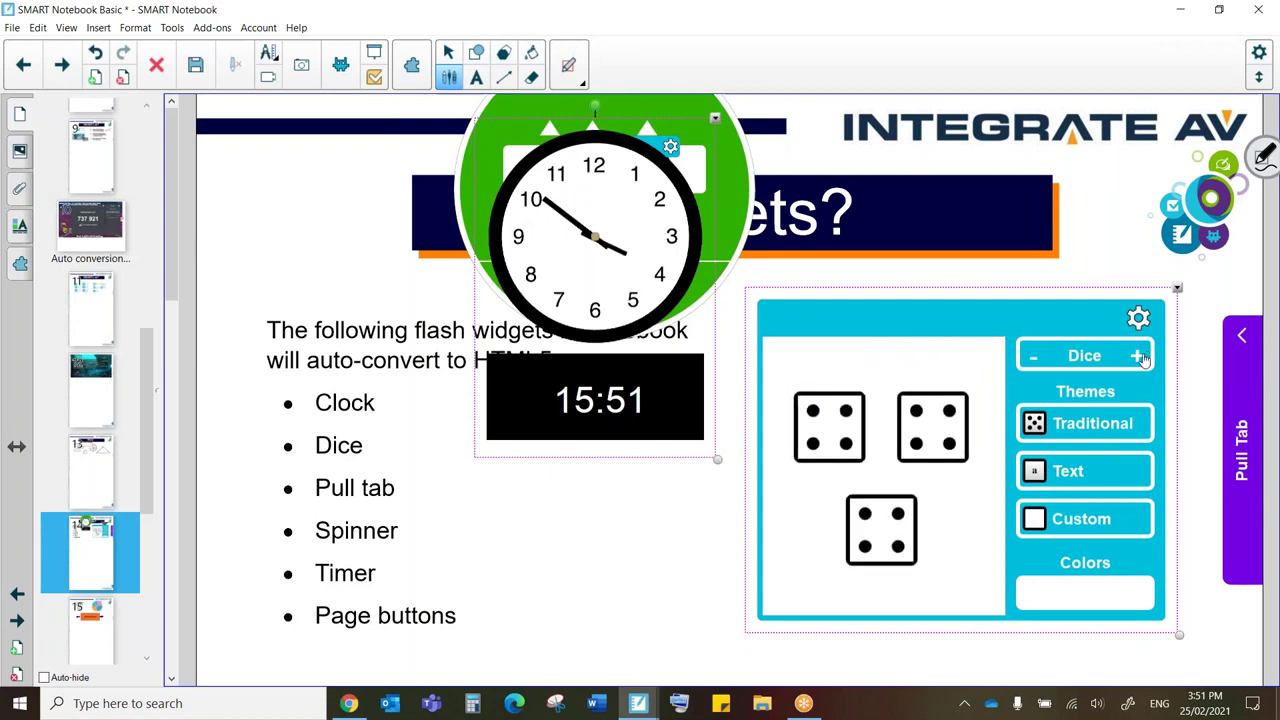
pyautogui.click(1140, 357)
pyautogui.click(1140, 357)
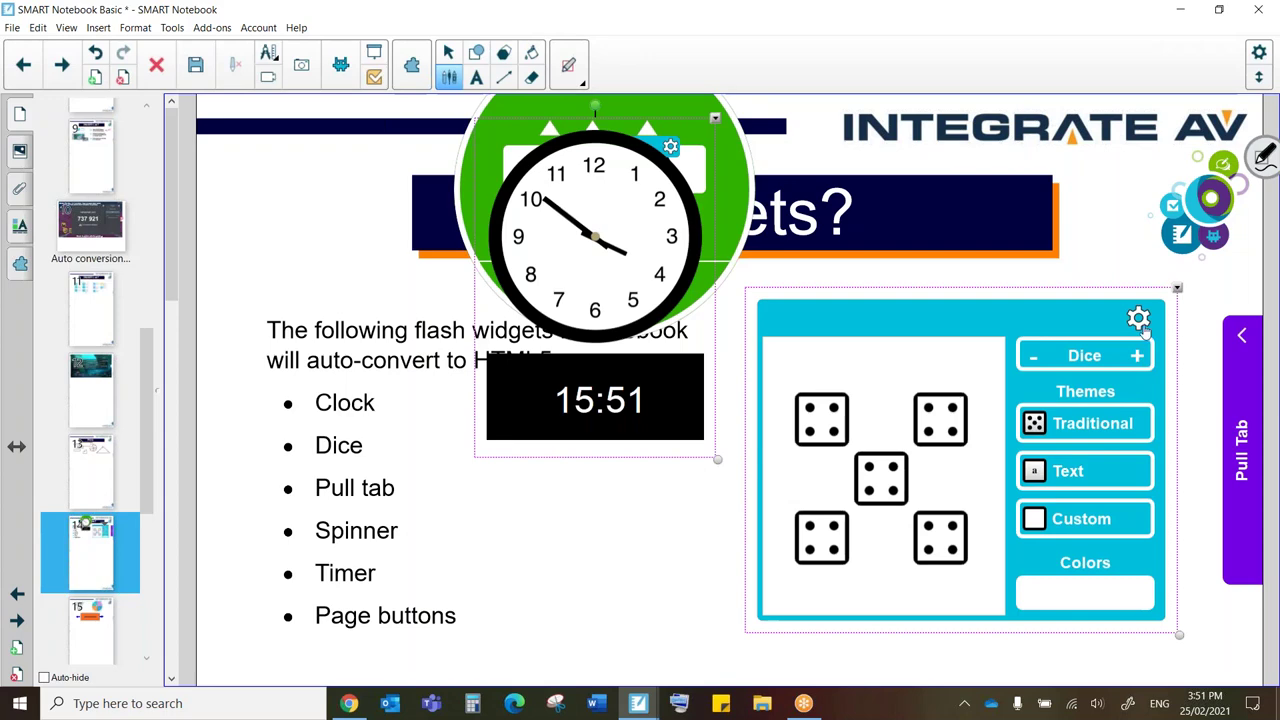
# Close the dice settings, roll the five dice and reopen the settings.
pyautogui.click(1138, 318)
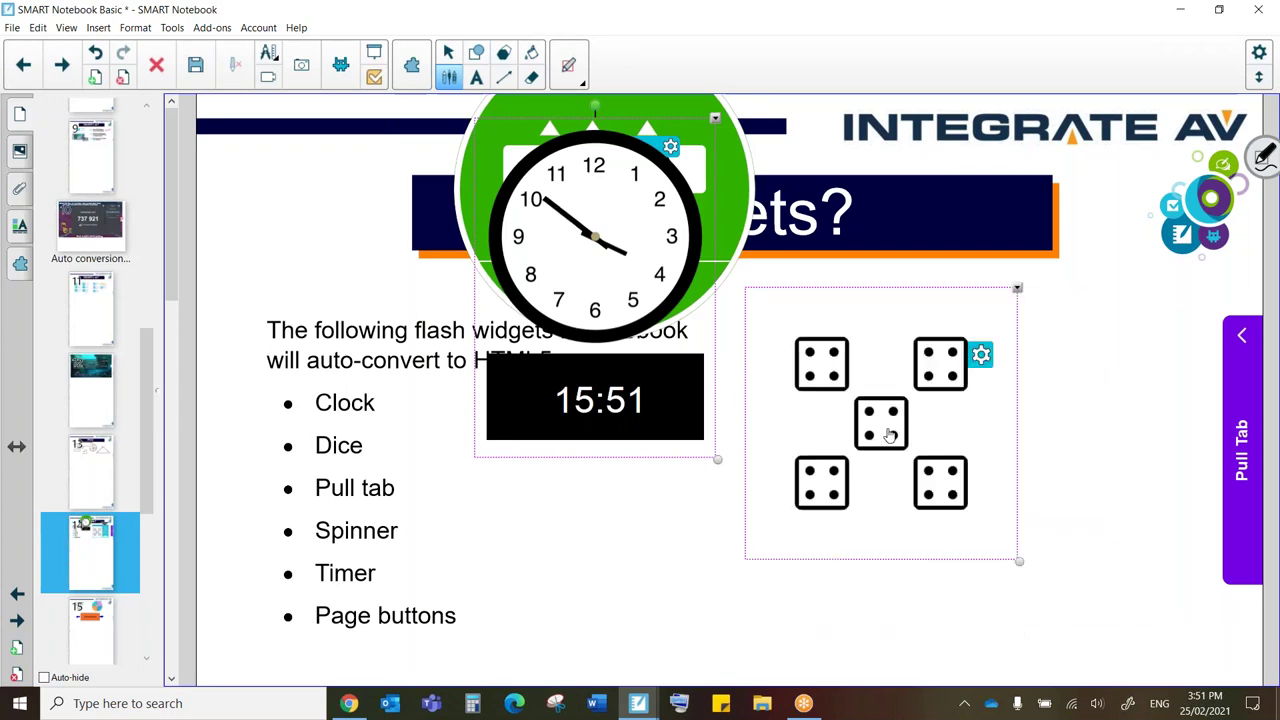
pyautogui.click(890, 436)
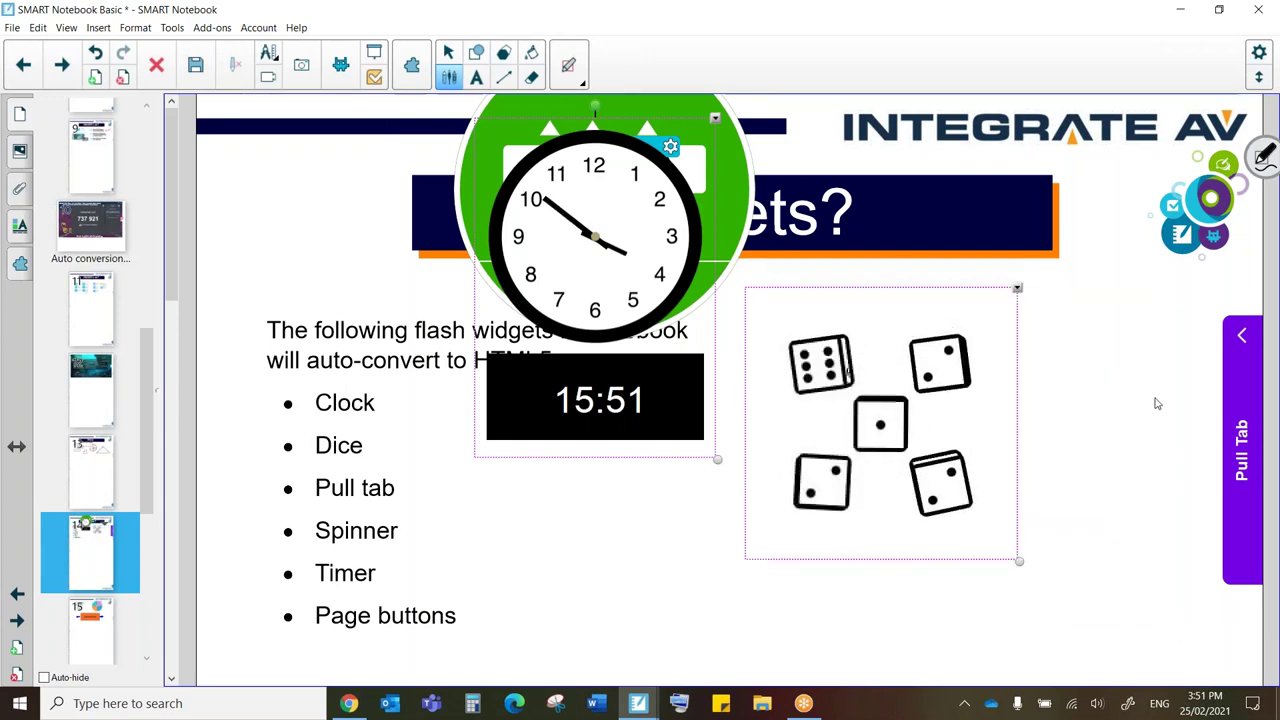
pyautogui.click(983, 360)
# Colour the dice teal and switch them through Text to the Custom theme, leaving five blank dice.
pyautogui.moveTo(1075, 334); pyautogui.dragTo(1062, 286)
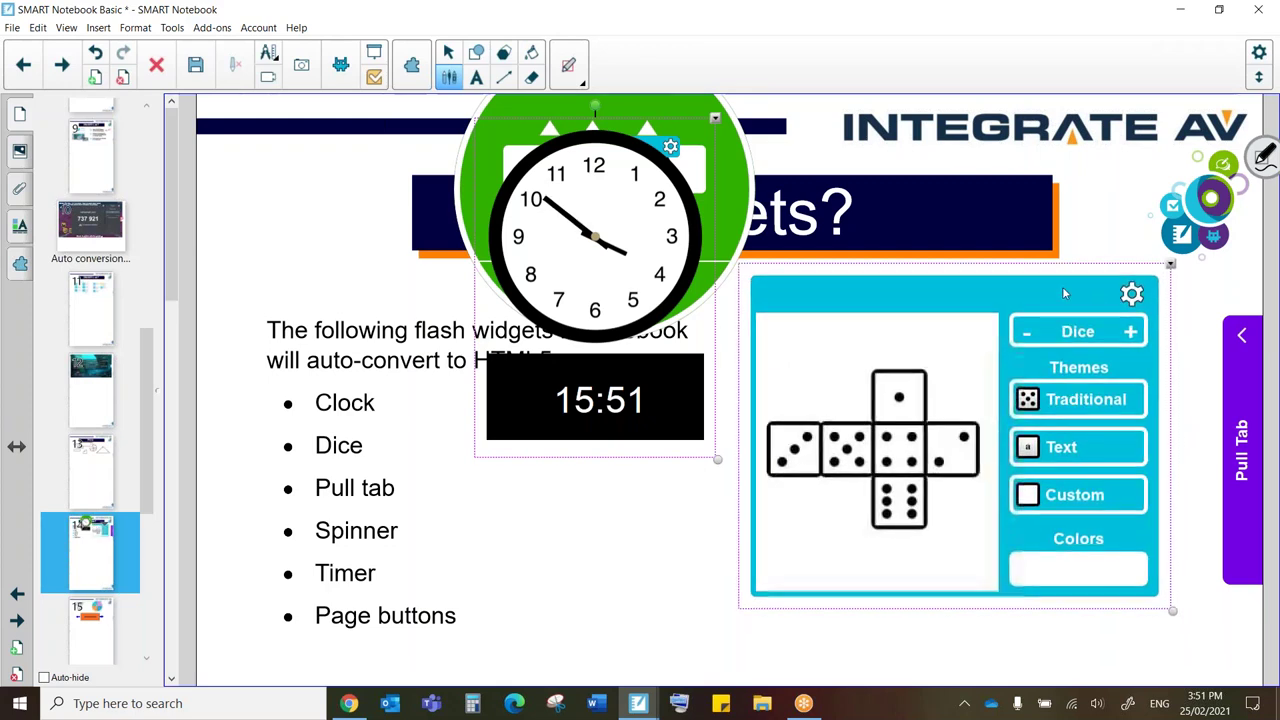
pyautogui.click(1080, 553)
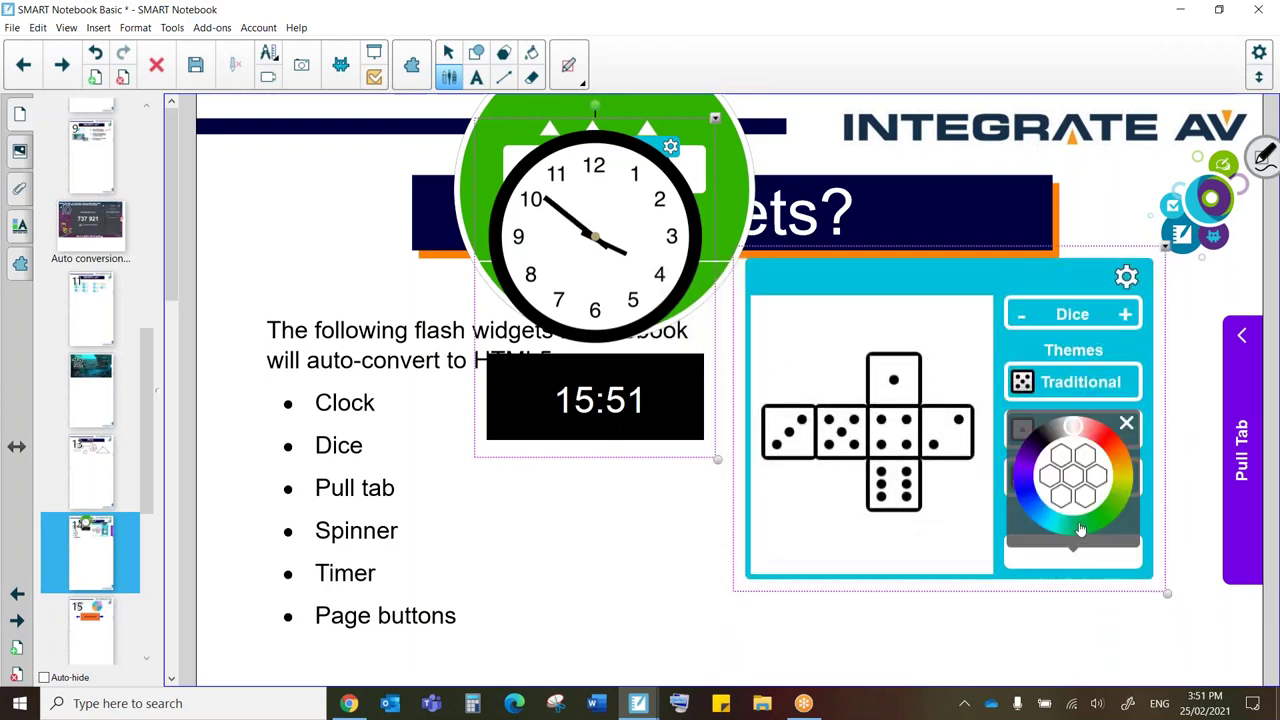
pyautogui.click(1063, 526)
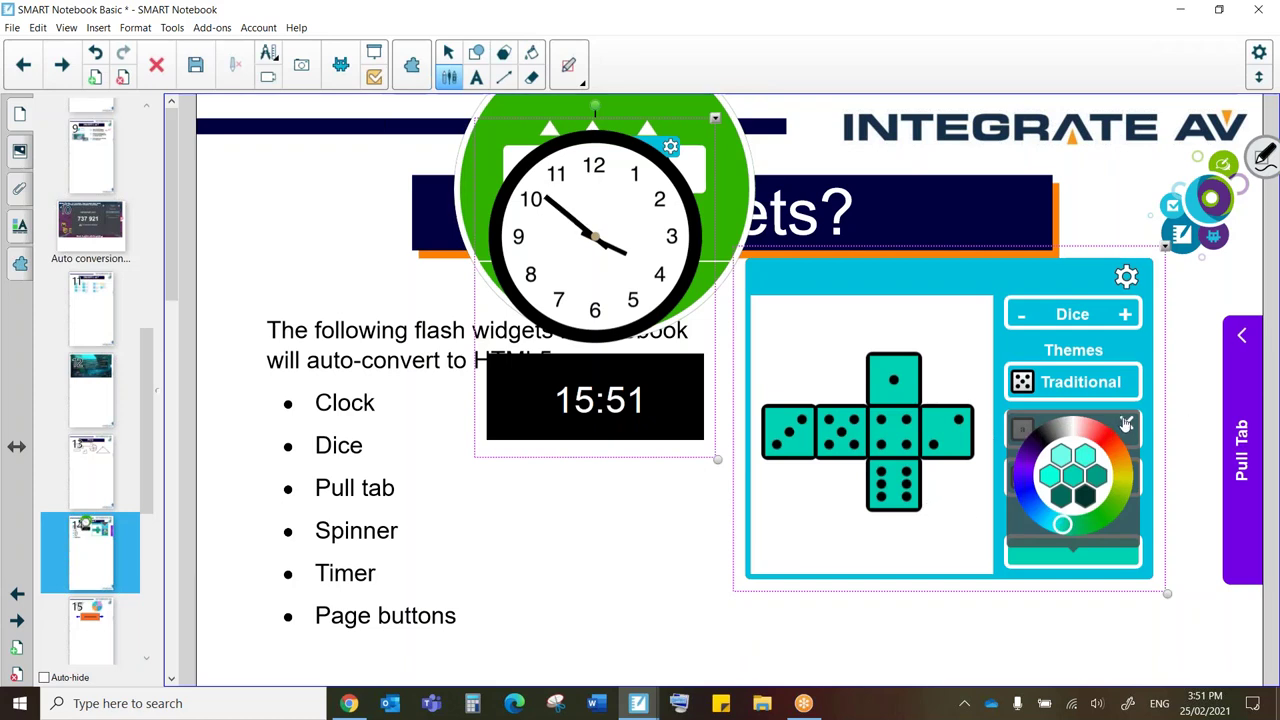
pyautogui.click(1127, 424)
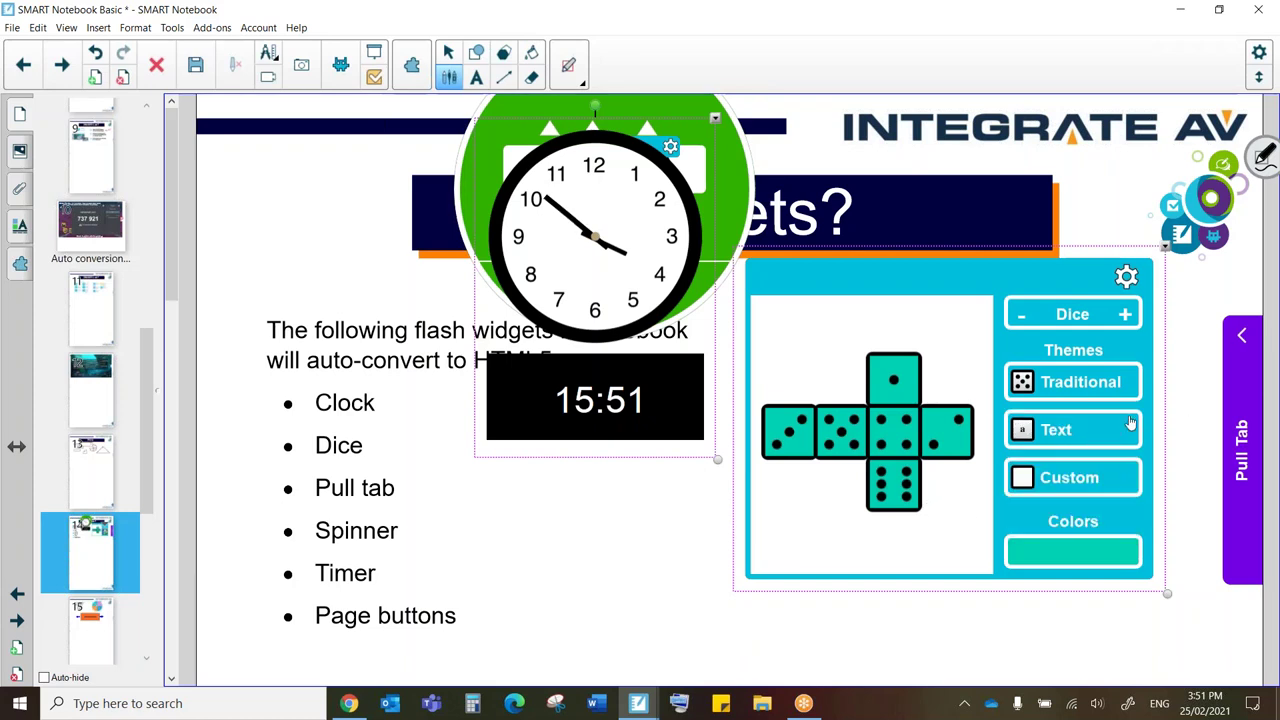
pyautogui.click(1055, 430)
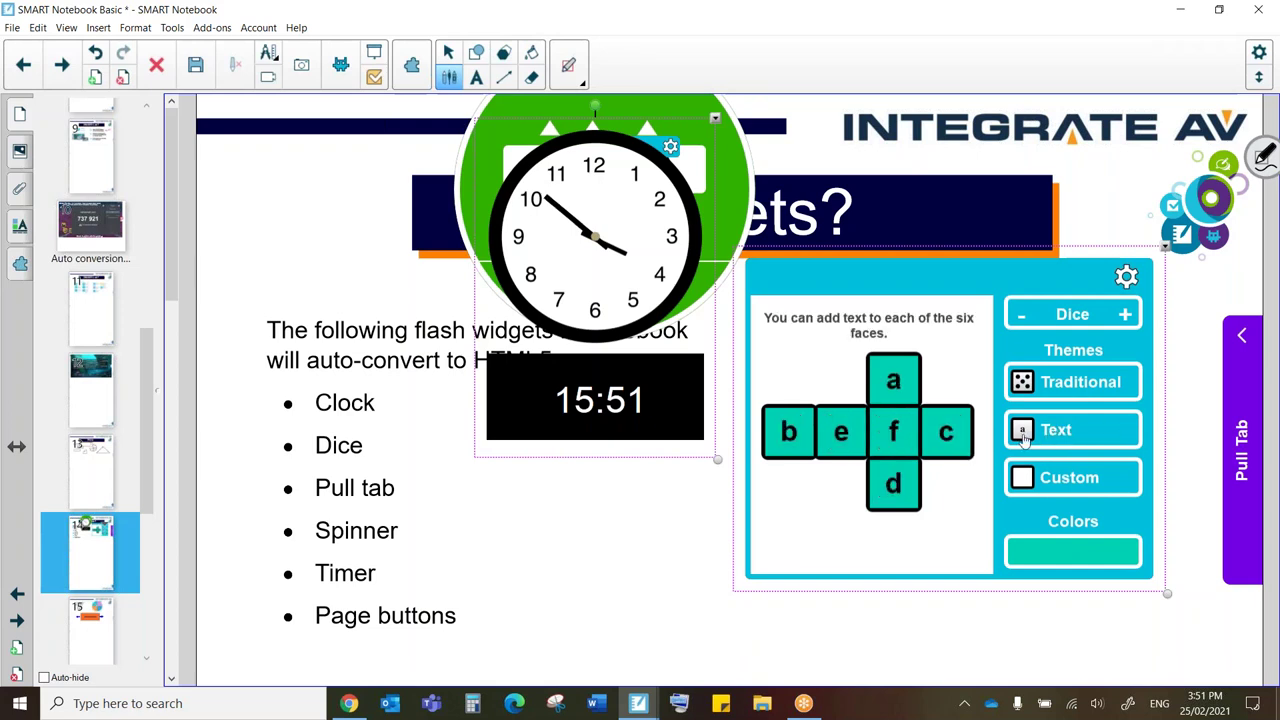
pyautogui.click(790, 434)
pyautogui.click(1073, 480)
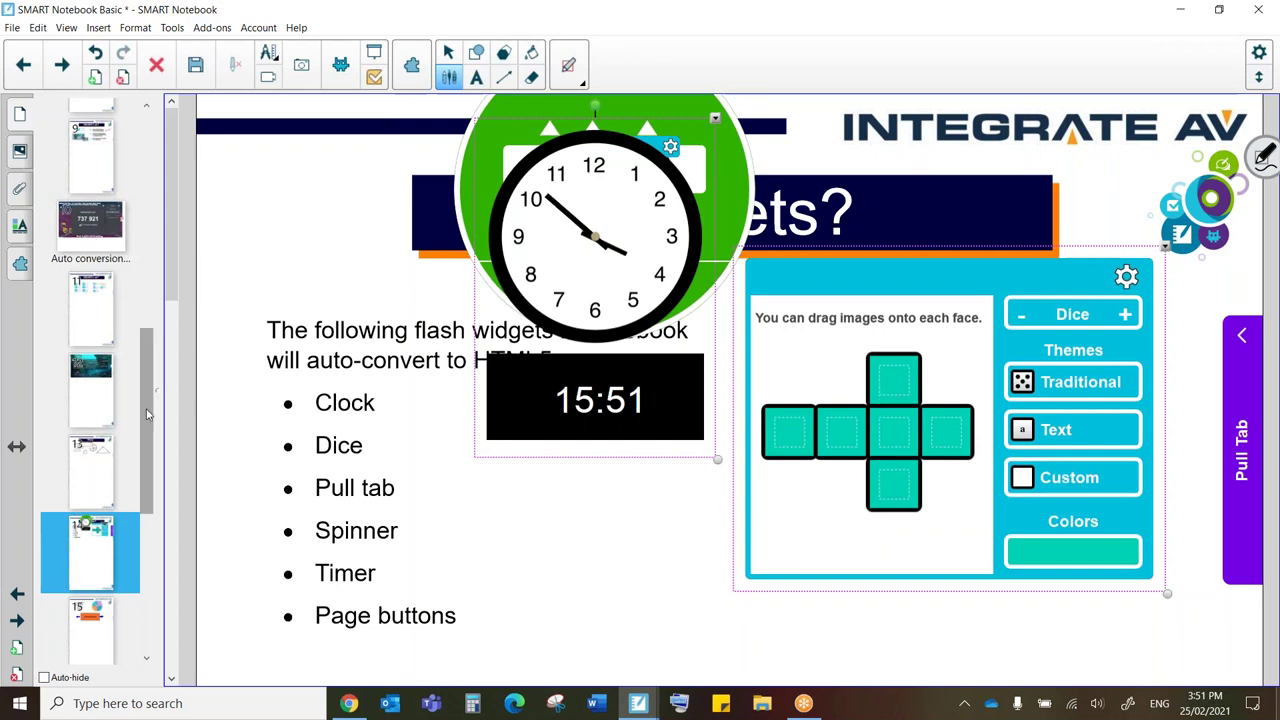
pyautogui.moveTo(147, 413); pyautogui.dragTo(148, 449)
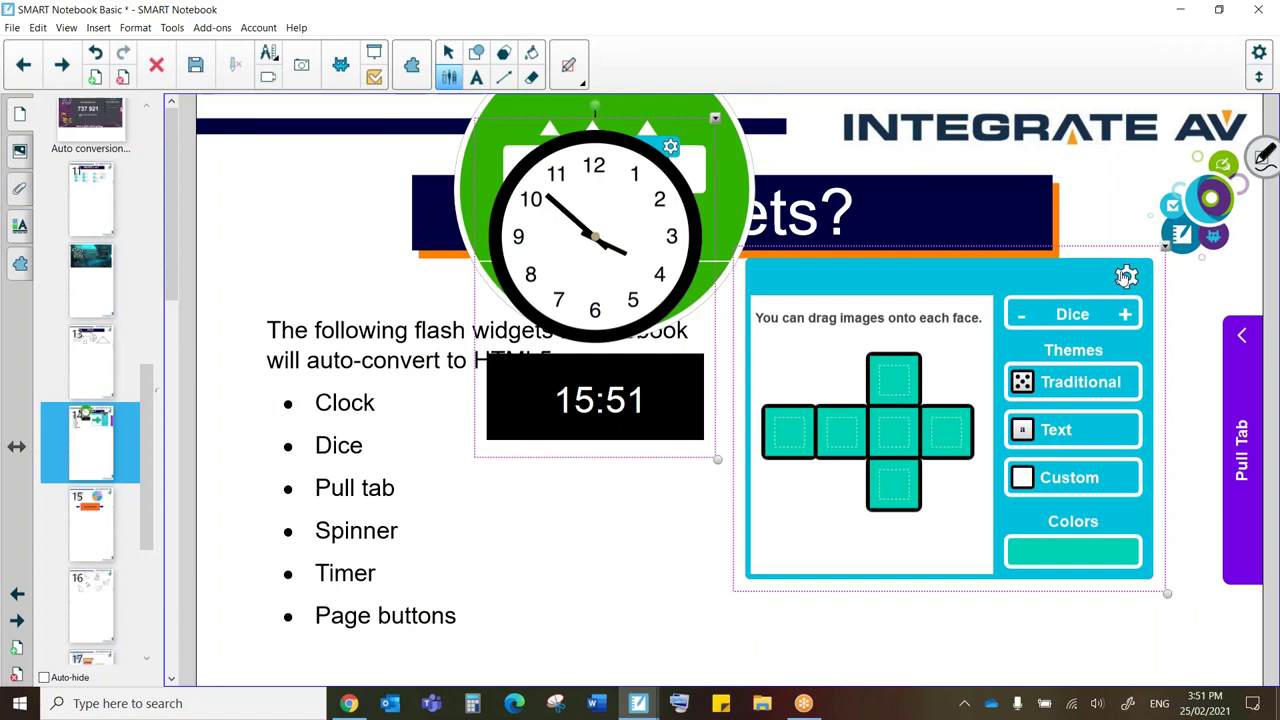
pyautogui.click(1126, 277)
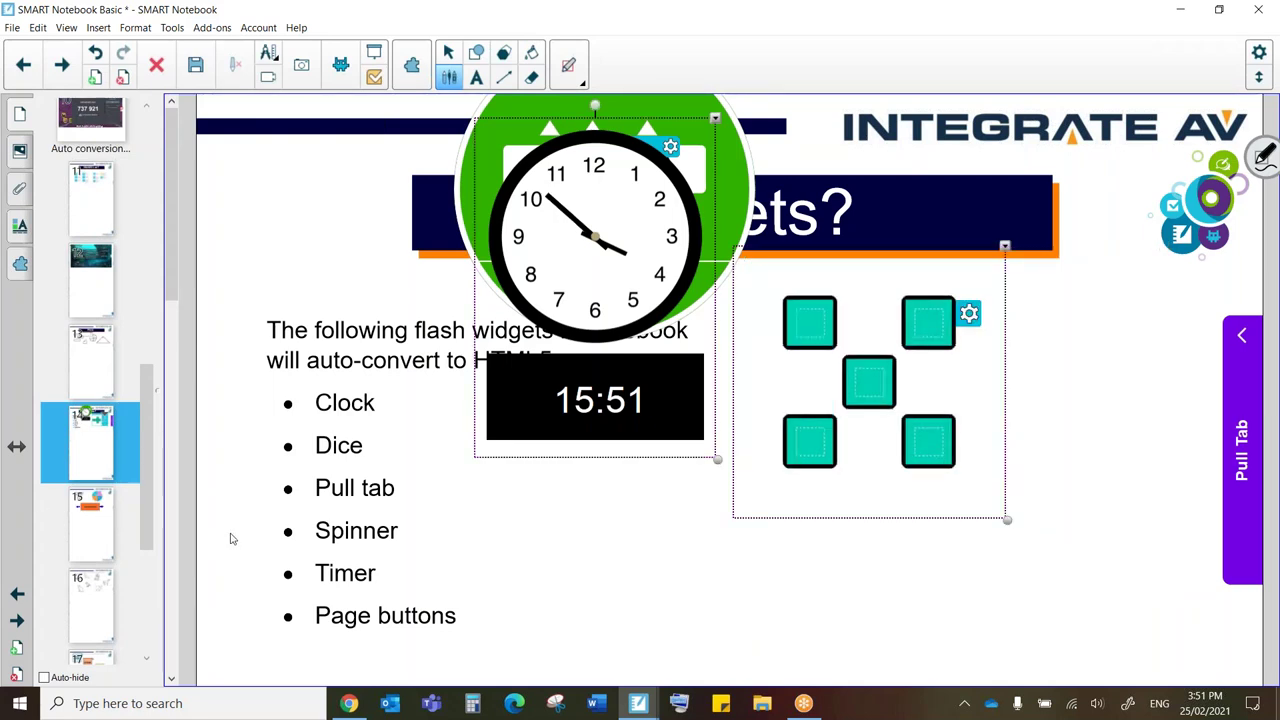
# On page 15, roll the three dice, spin the house spinner to Gryffindor and view its settings.
pyautogui.press('pagedown')
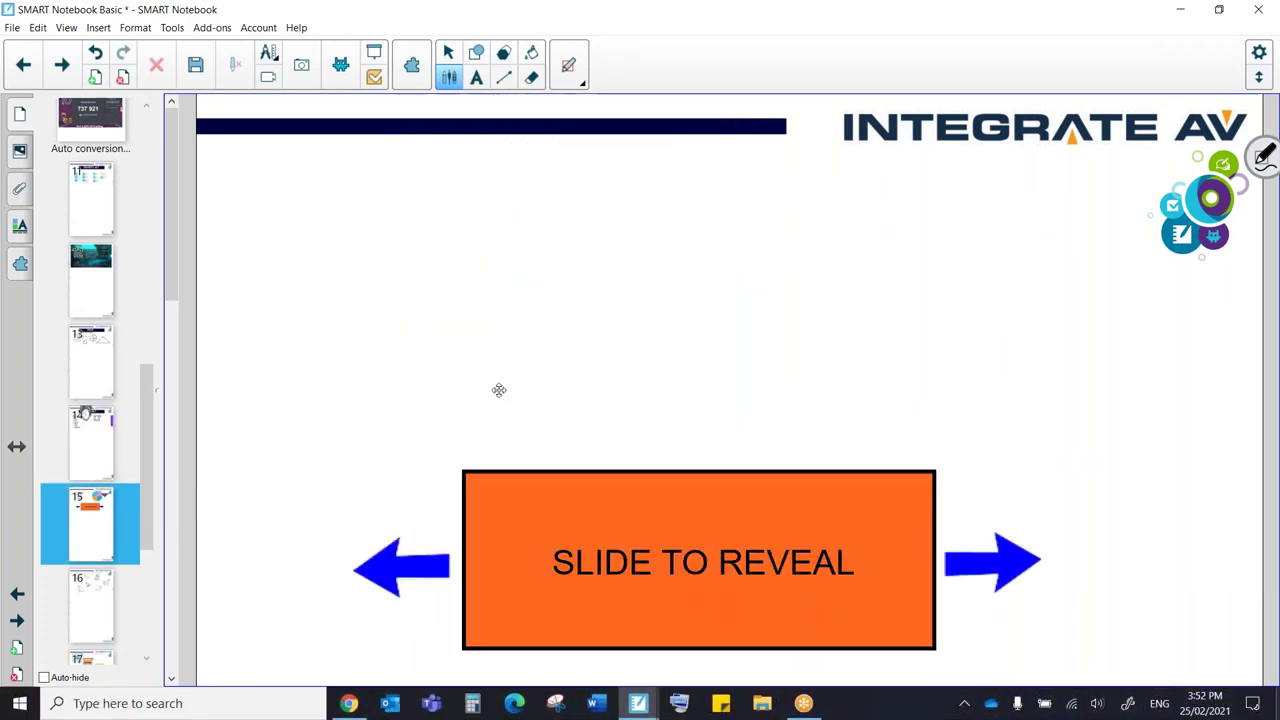
pyautogui.click(489, 311)
pyautogui.click(422, 358)
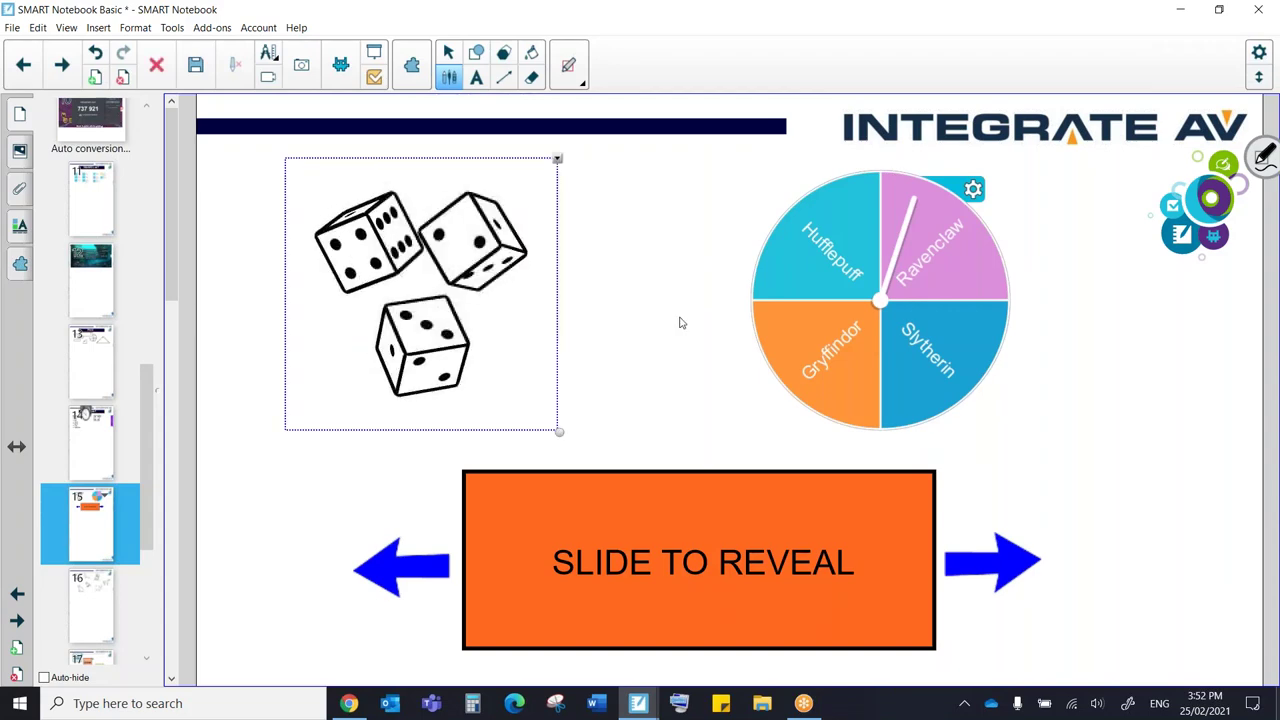
pyautogui.click(815, 262)
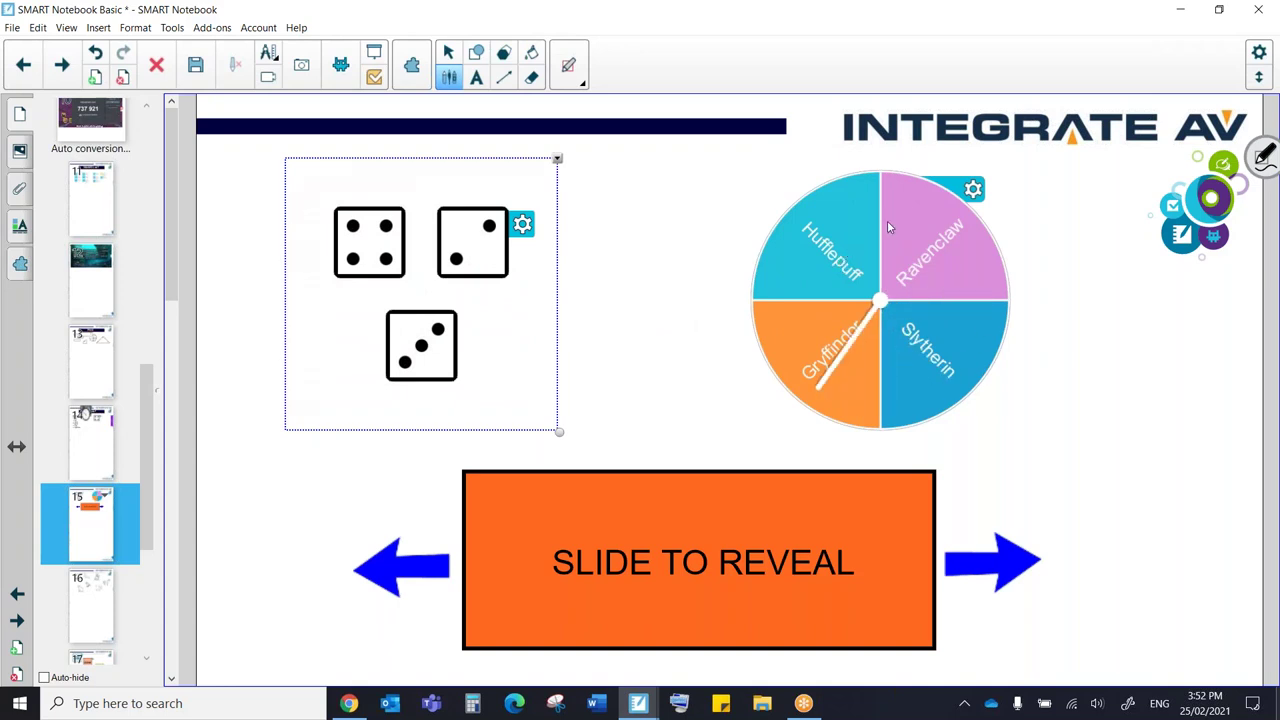
pyautogui.click(973, 190)
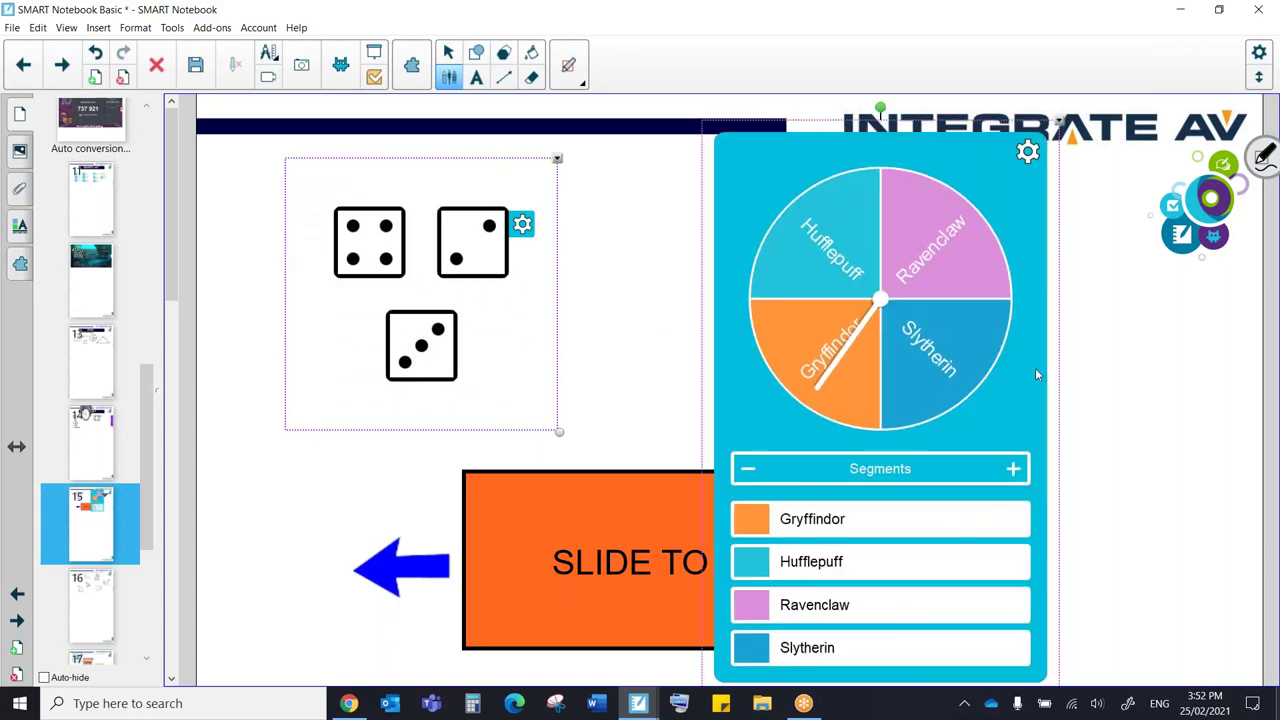
pyautogui.click(1002, 440)
pyautogui.click(1002, 440)
pyautogui.click(1002, 440)
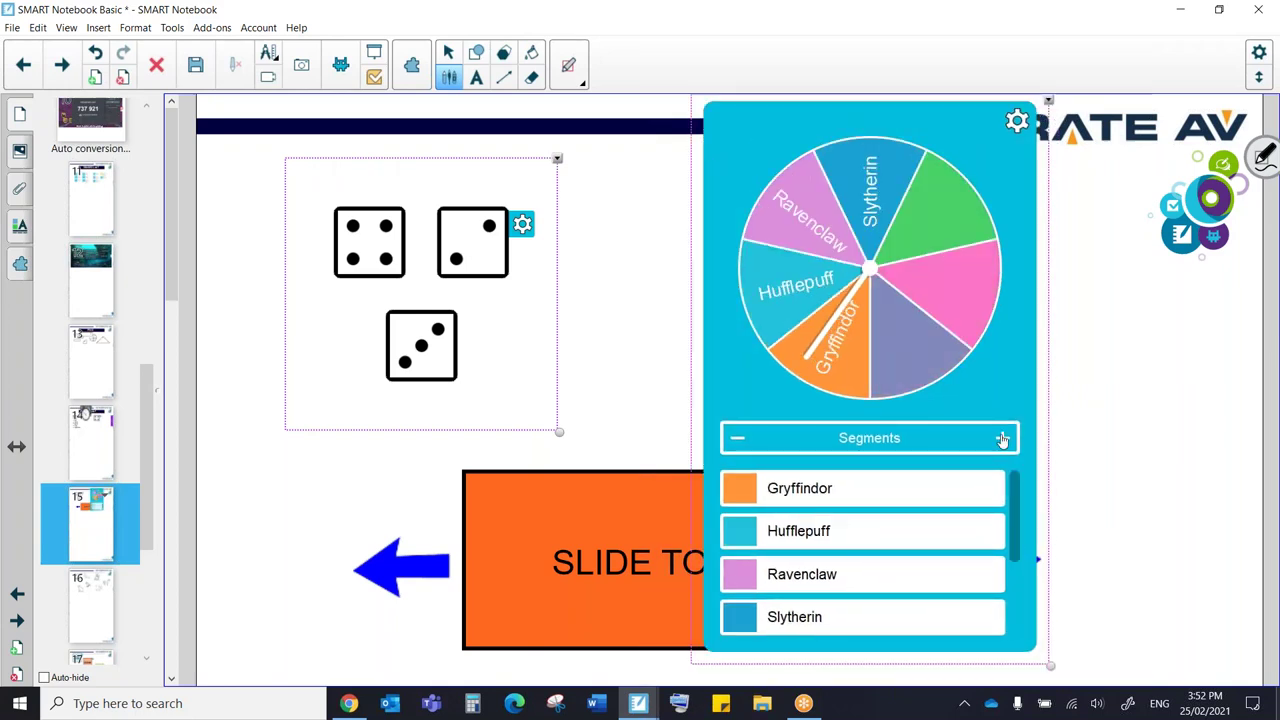
pyautogui.click(1002, 440)
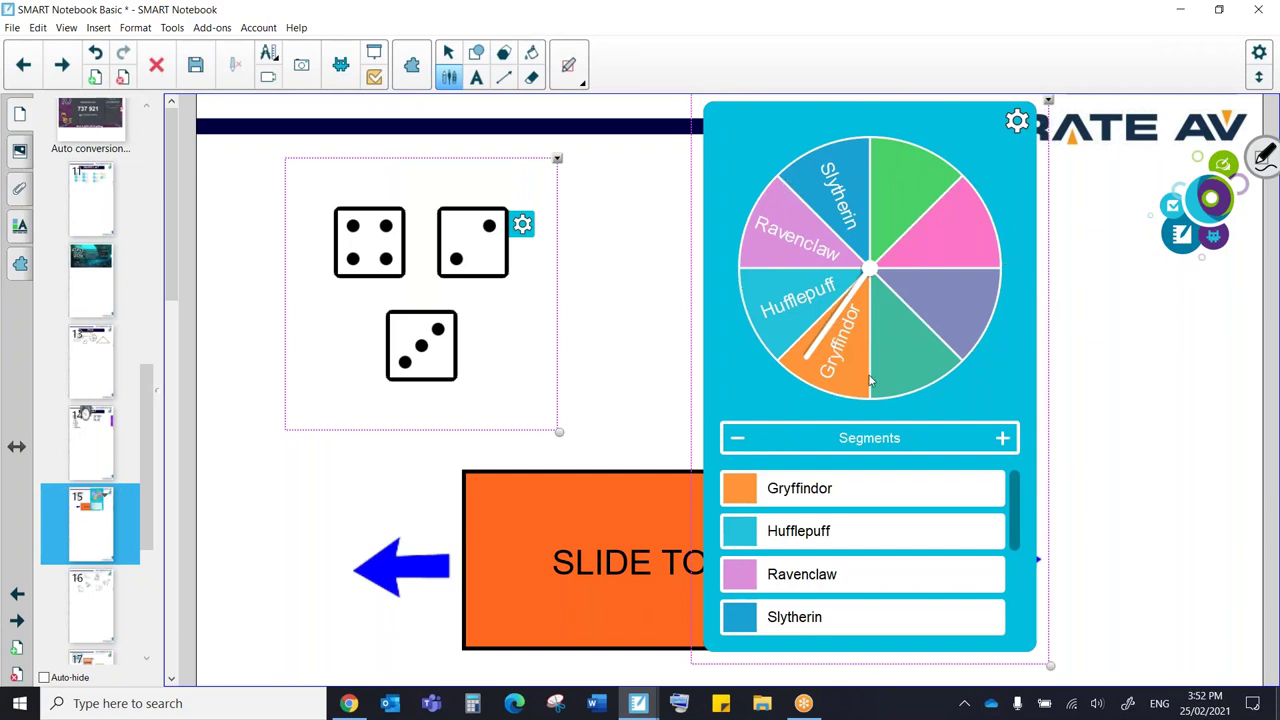
pyautogui.click(1001, 439)
pyautogui.click(1001, 439)
pyautogui.click(1001, 439)
pyautogui.click(1001, 439)
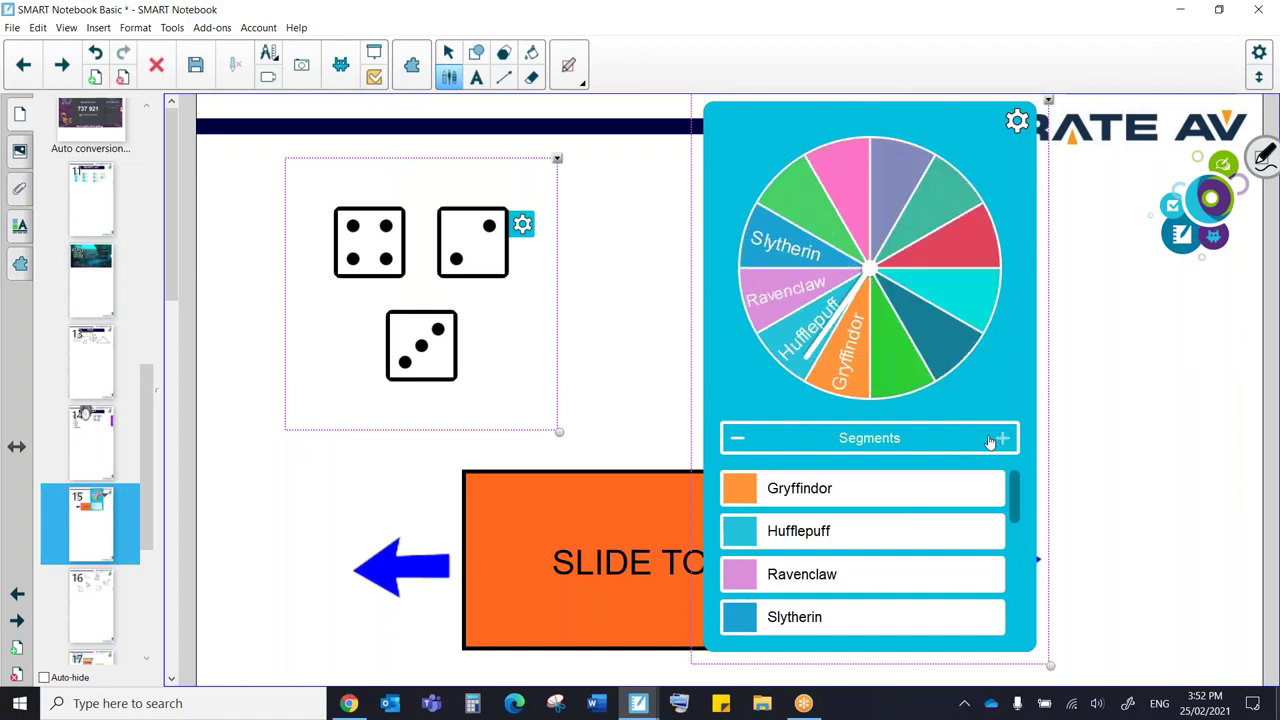
pyautogui.click(738, 440)
pyautogui.click(738, 440)
pyautogui.click(738, 440)
pyautogui.click(738, 440)
pyautogui.click(738, 440)
pyautogui.click(738, 440)
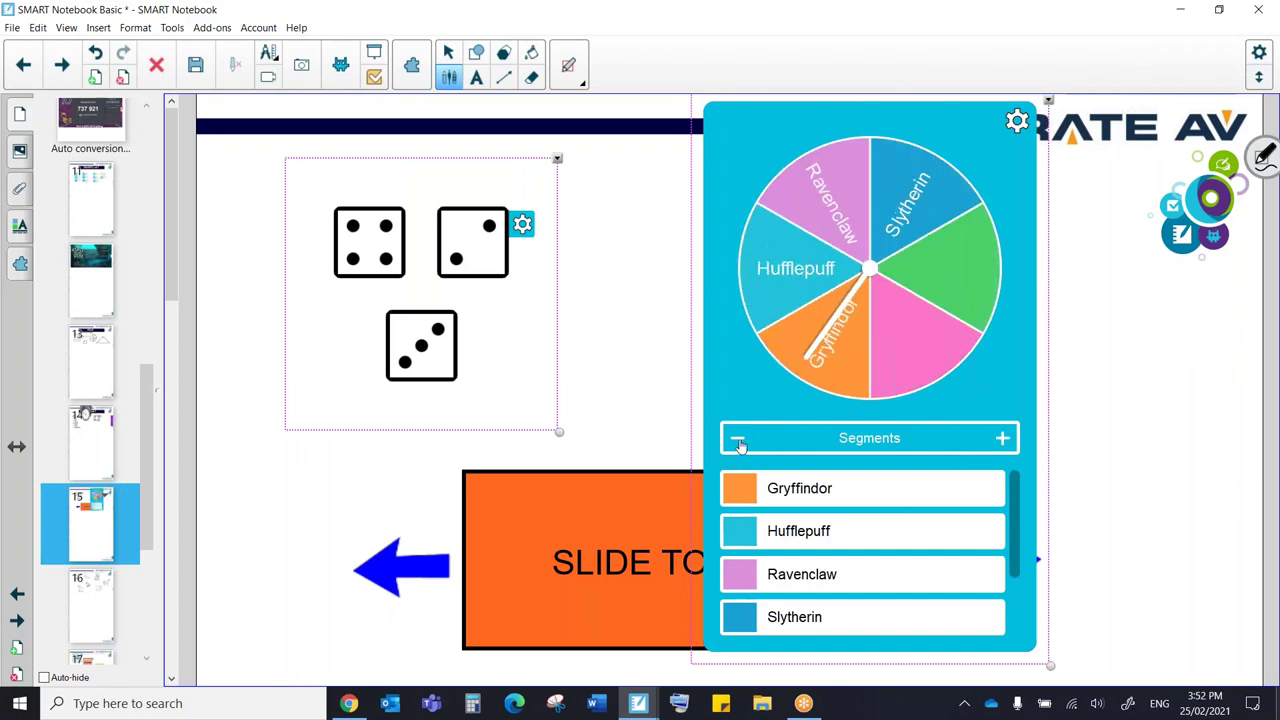
pyautogui.click(738, 440)
pyautogui.click(738, 440)
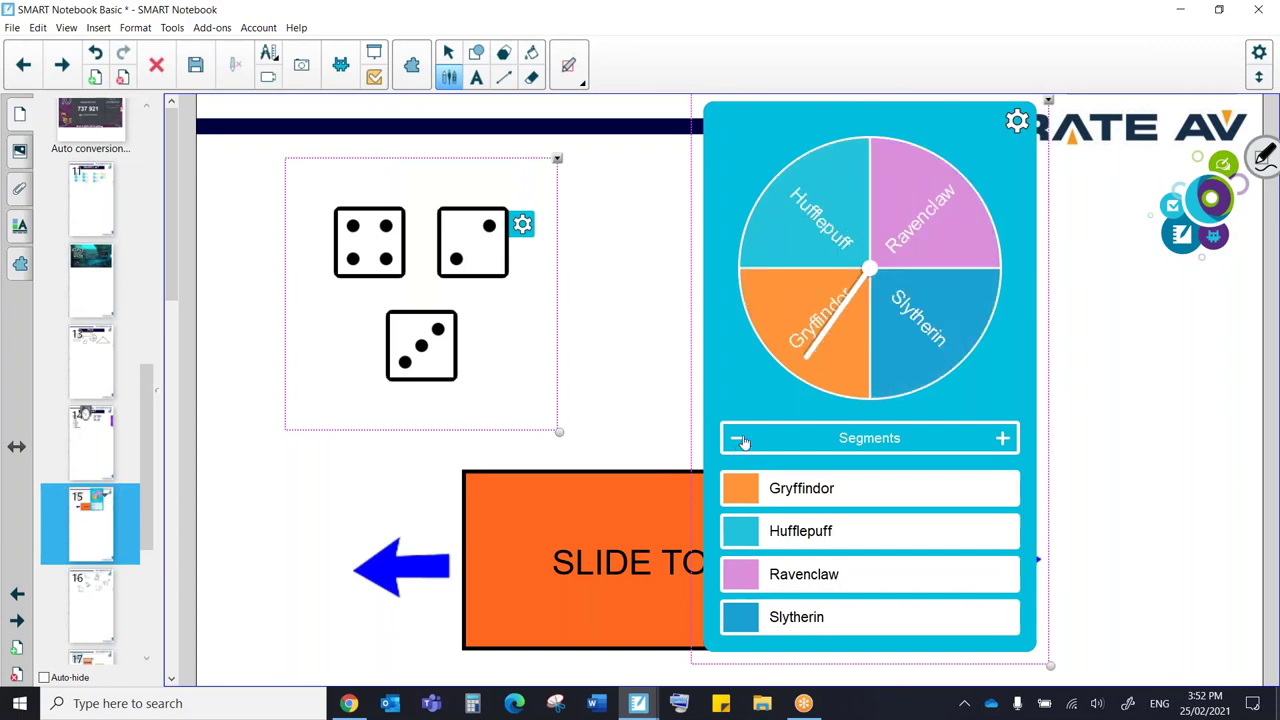
pyautogui.click(1018, 120)
pyautogui.click(938, 268)
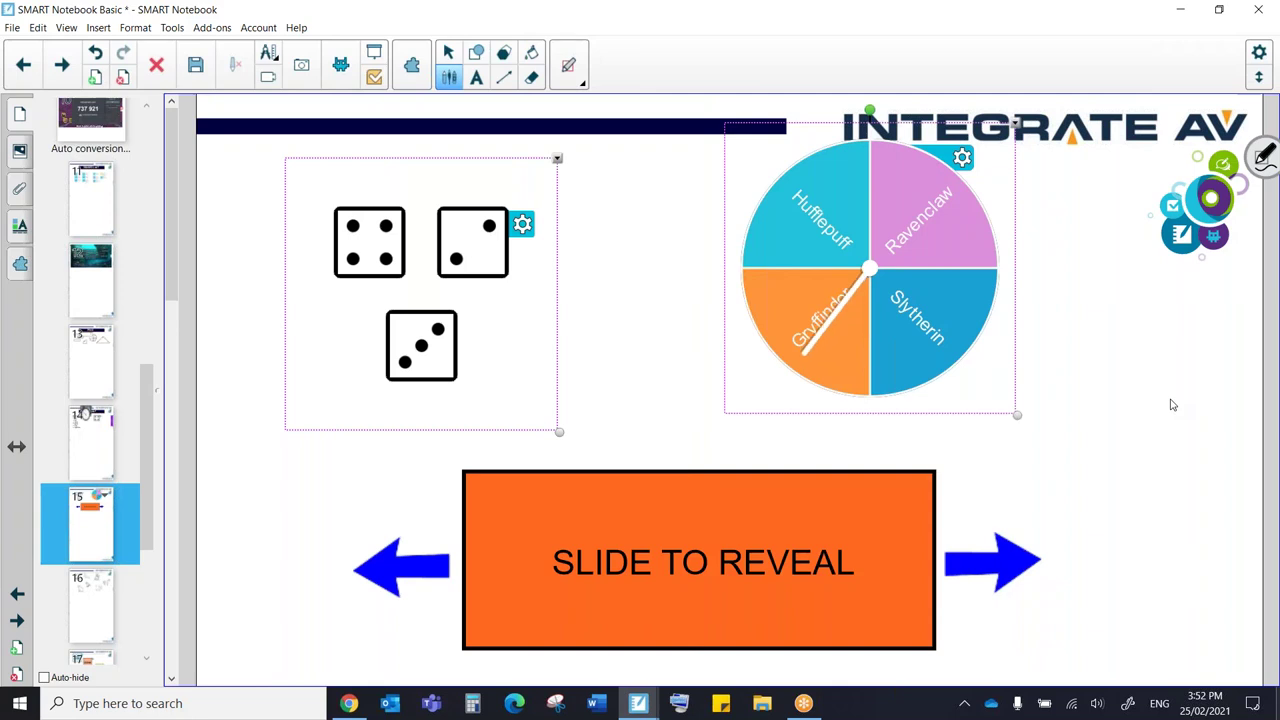
pyautogui.click(1096, 418)
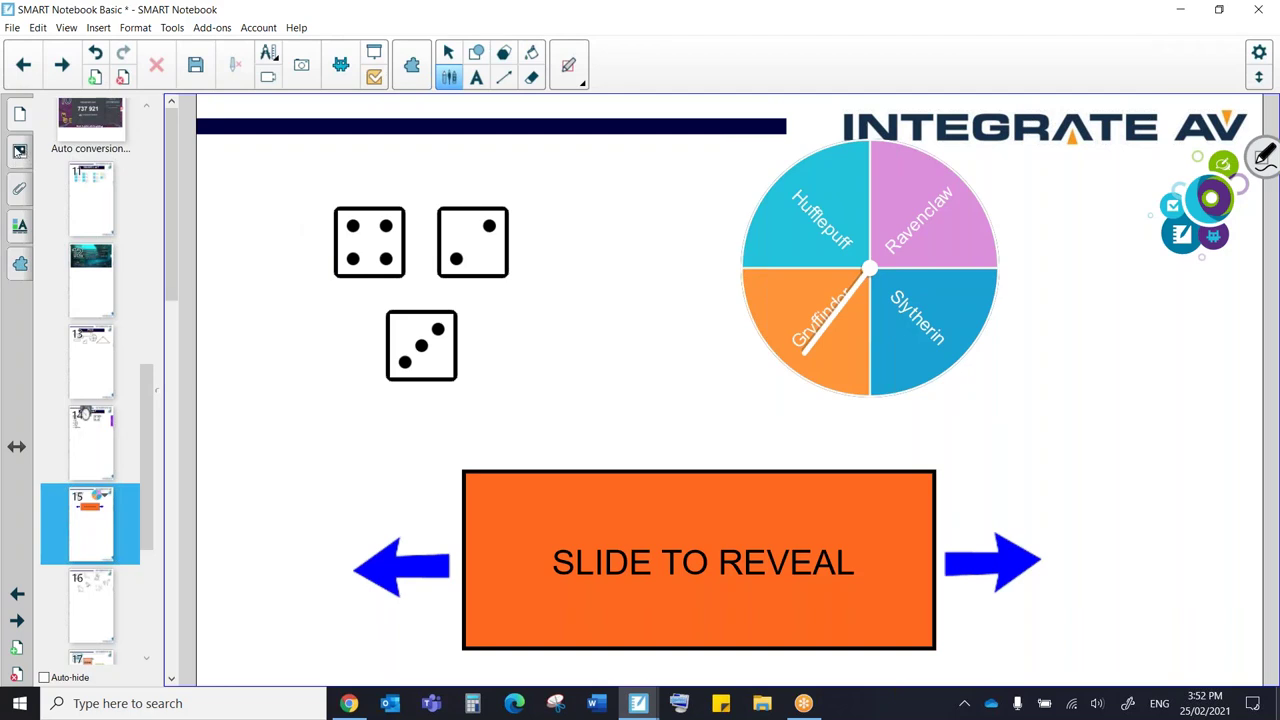
# Search the Gallery for 'dice' and drag the Interactive and Multimedia Dice item beside the dice.
pyautogui.click(19, 150)
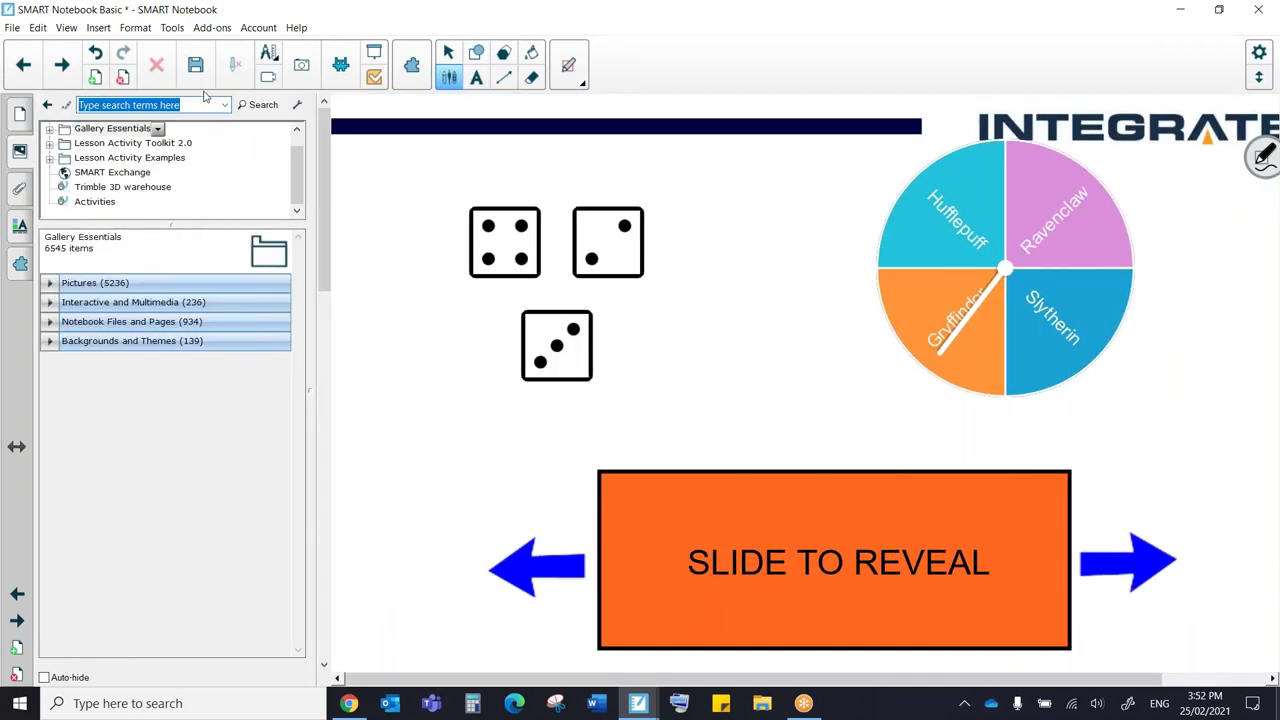
pyautogui.moveTo(192, 106); pyautogui.dragTo(70, 103)
pyautogui.write('dice')
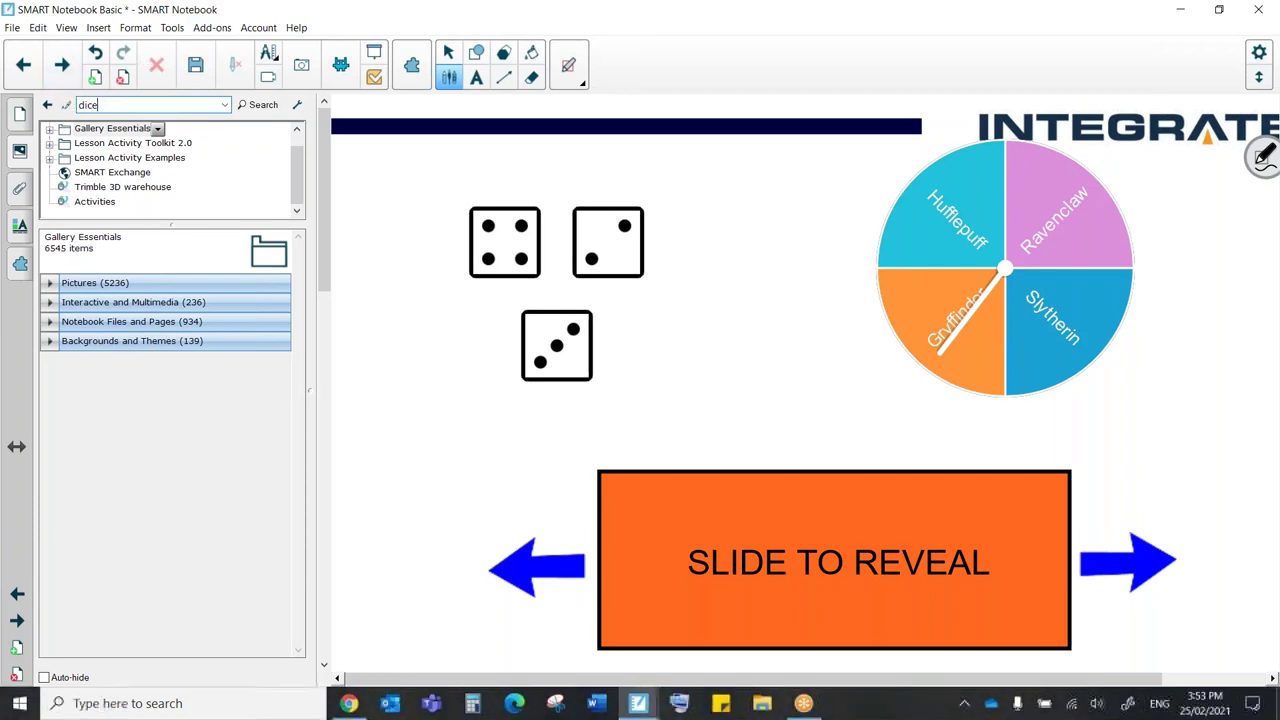
pyautogui.press('Return')
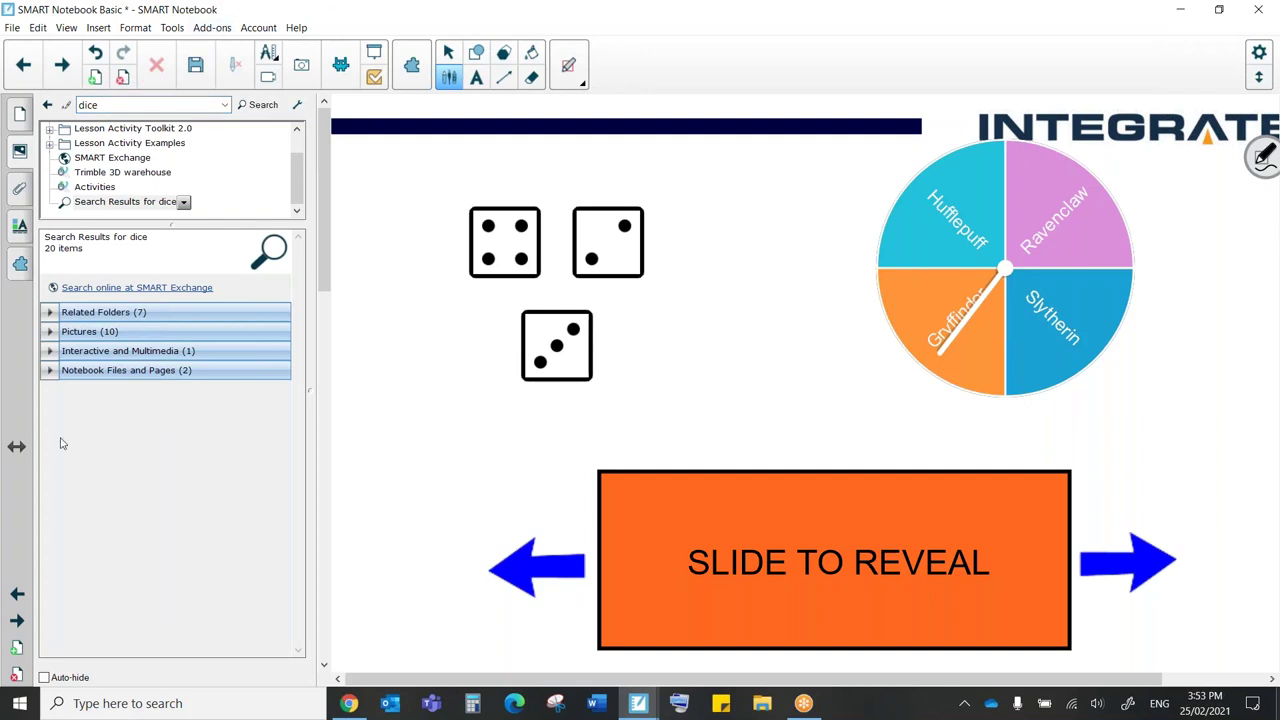
pyautogui.click(50, 332)
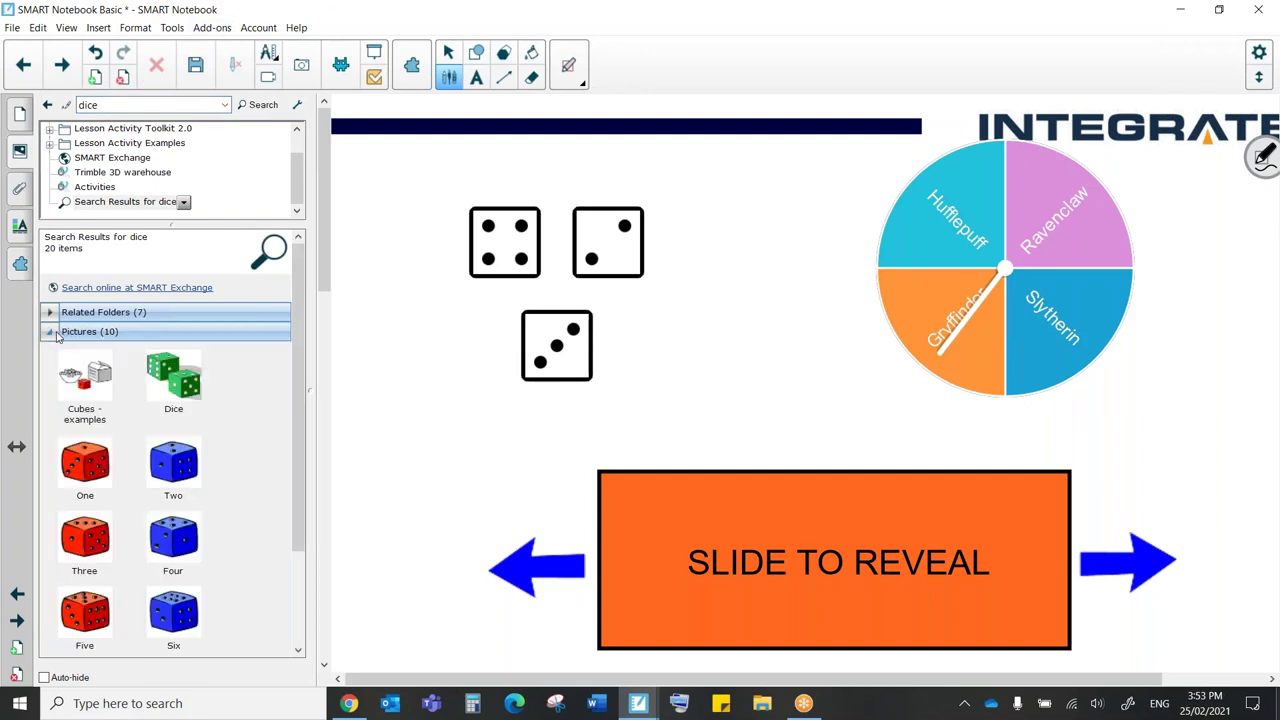
pyautogui.click(50, 332)
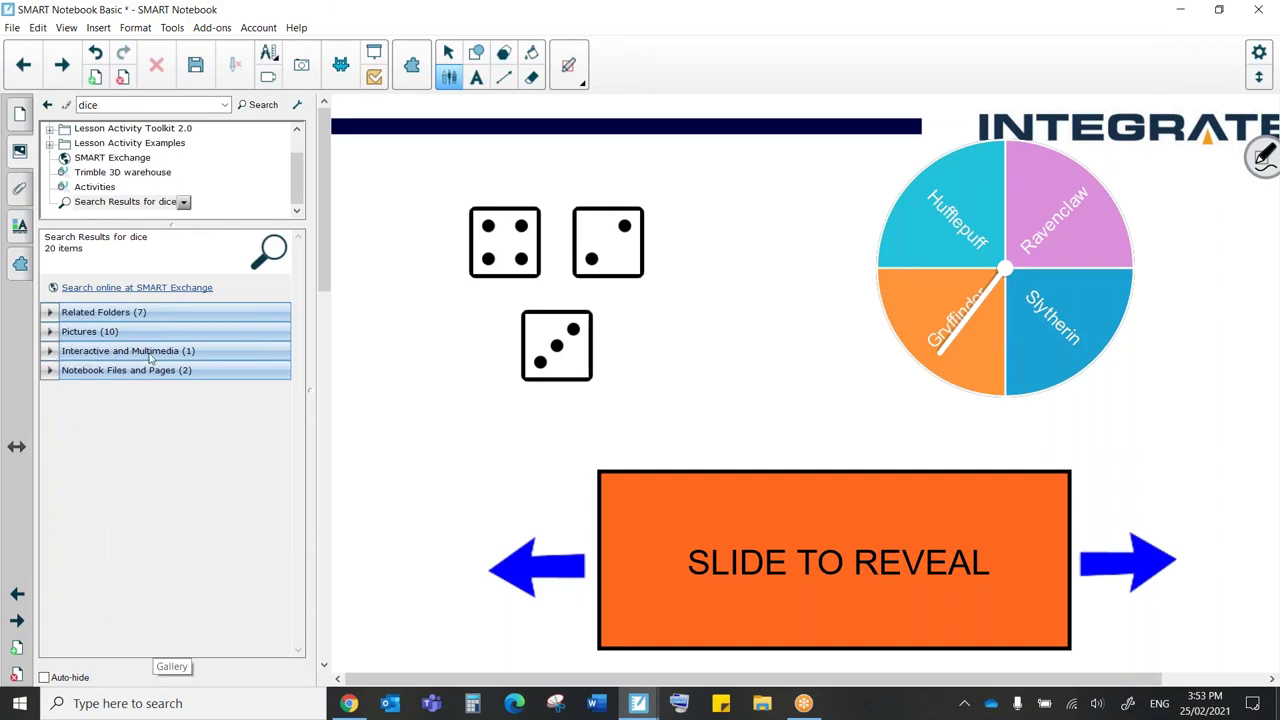
pyautogui.click(50, 351)
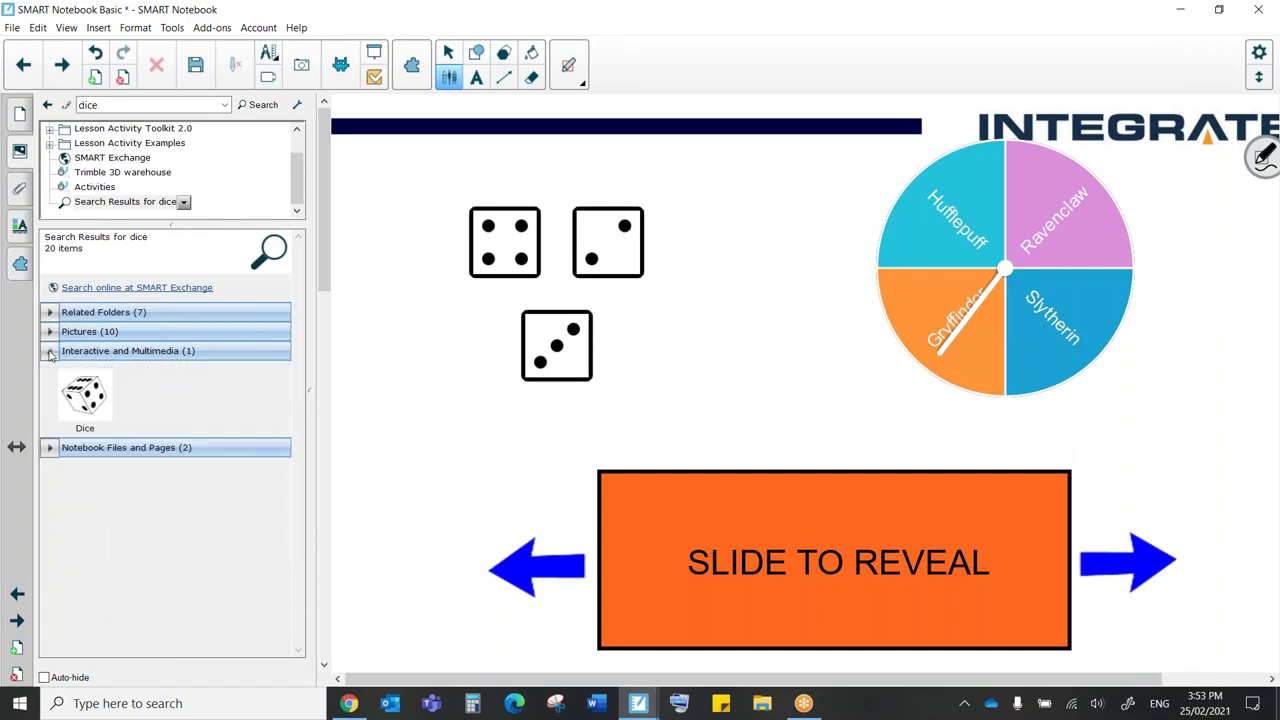
pyautogui.click(87, 397)
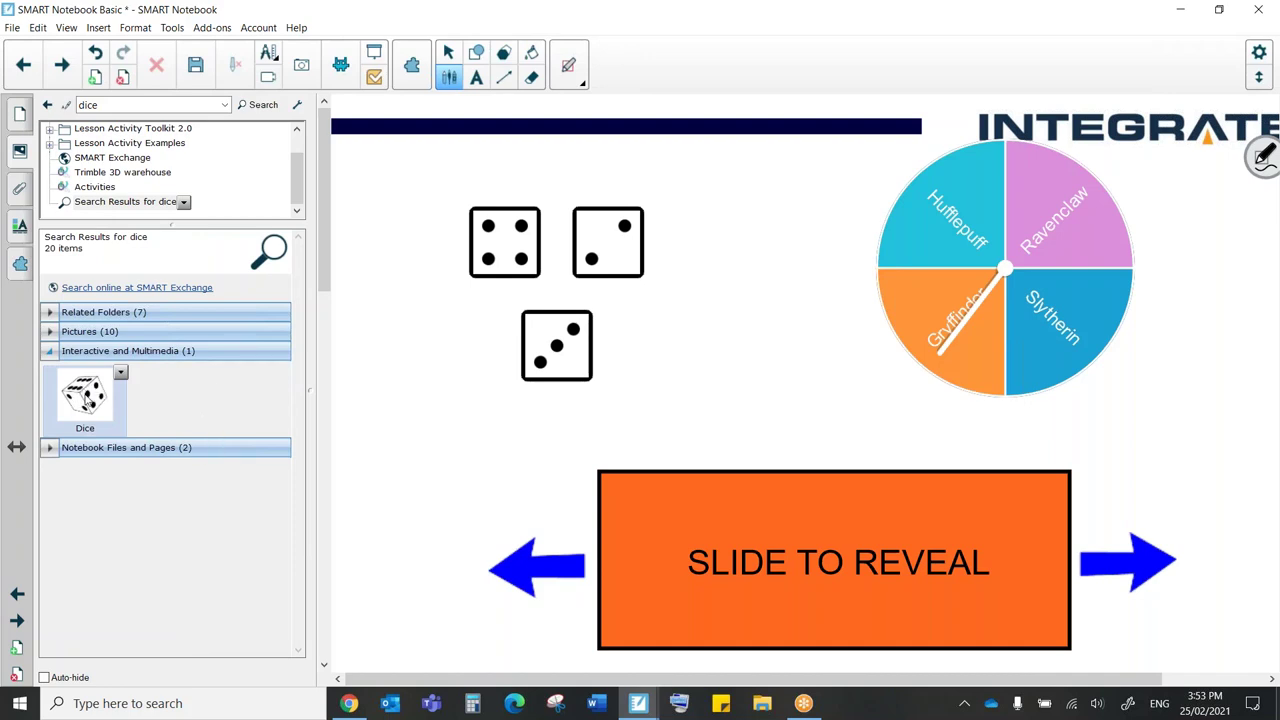
pyautogui.moveTo(167, 389); pyautogui.dragTo(777, 322)
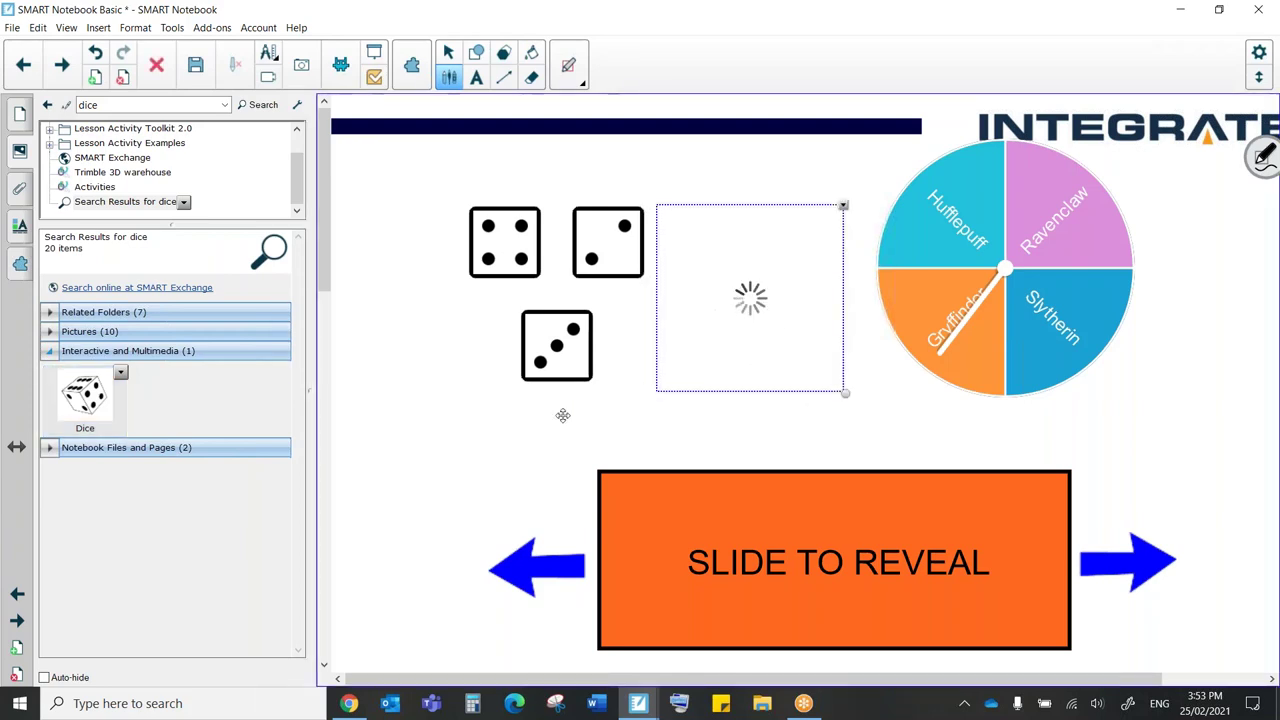
# Nudge the house spinner slightly up and to the left.
pyautogui.click(459, 436)
pyautogui.click(423, 471)
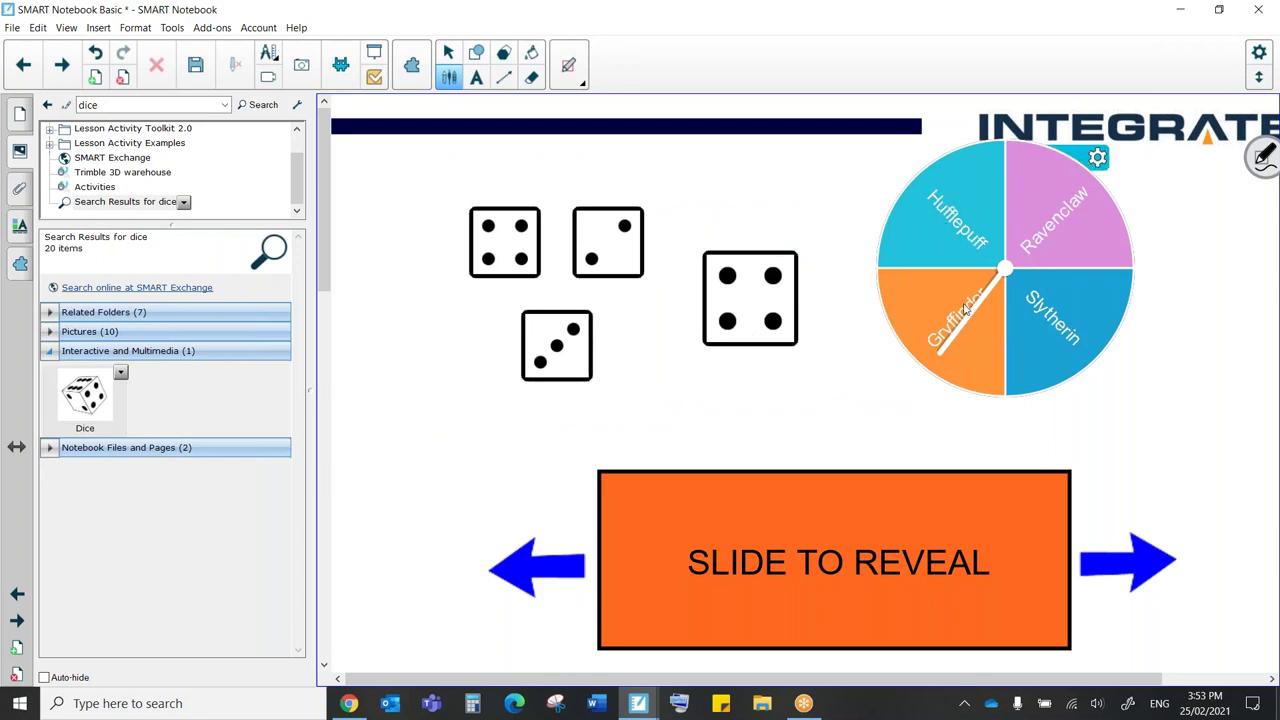
pyautogui.click(1108, 384)
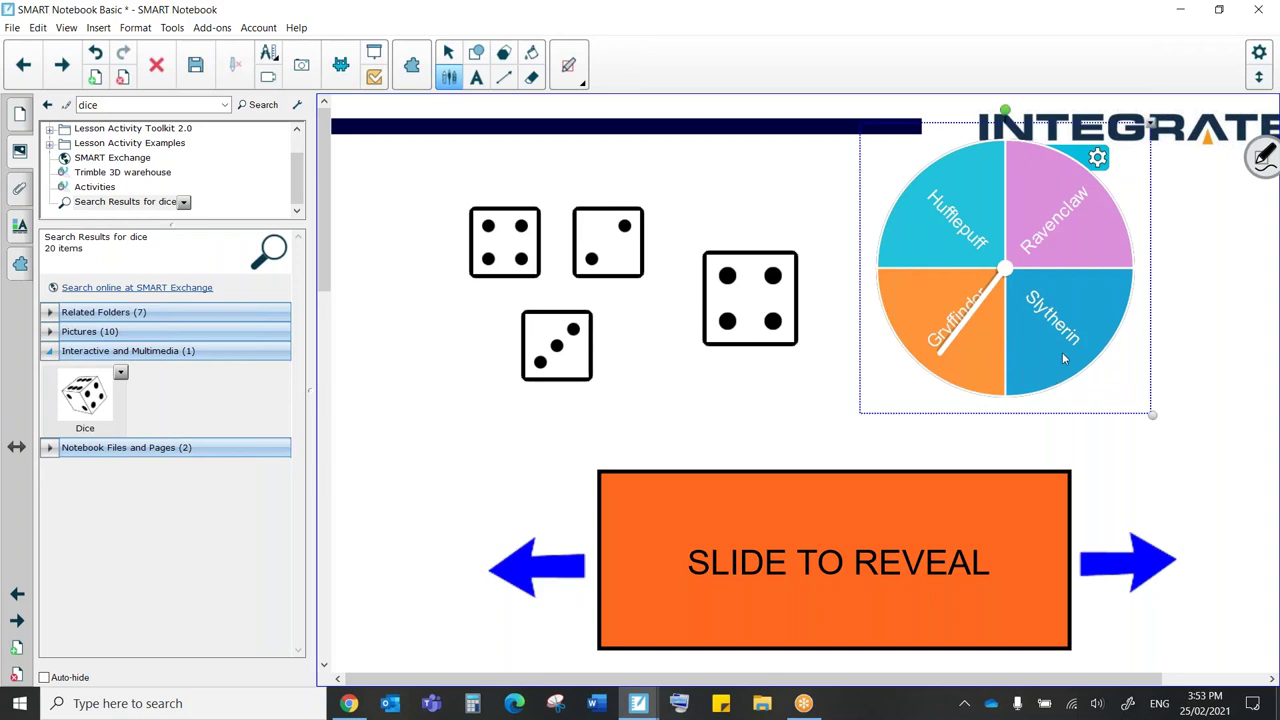
pyautogui.moveTo(1116, 368); pyautogui.dragTo(1086, 354)
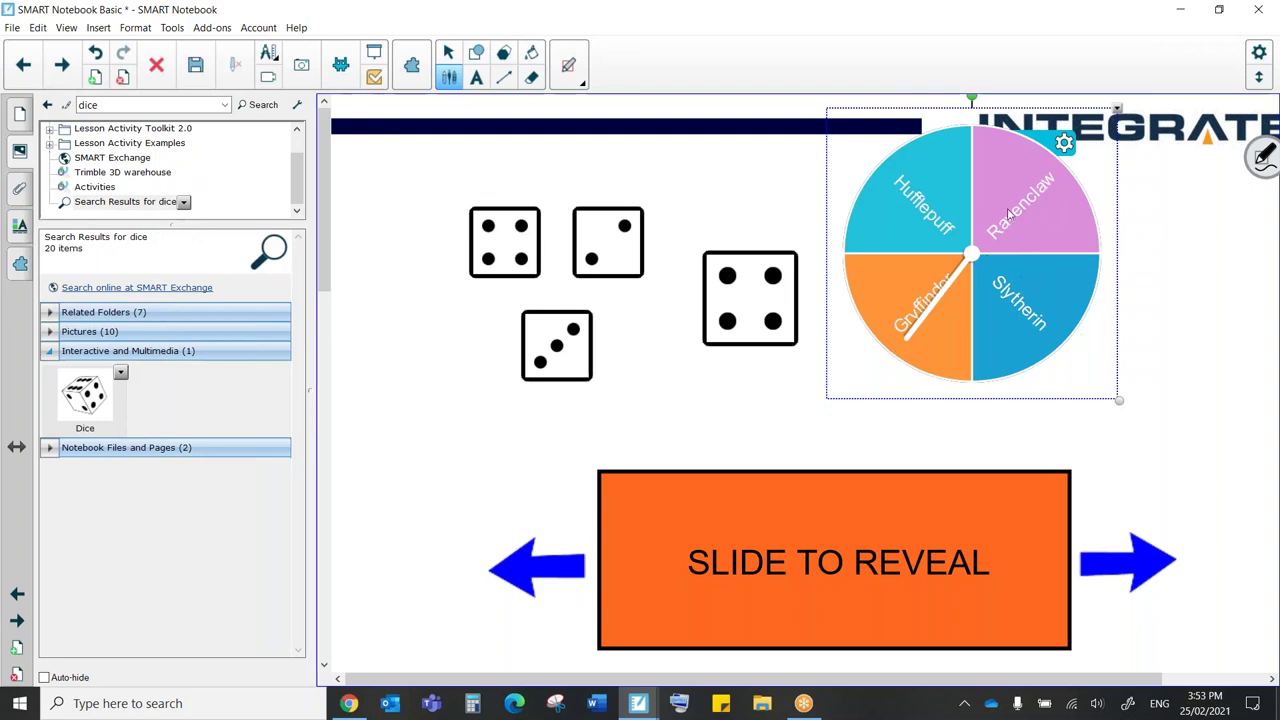
pyautogui.scroll(1, 125, 163)
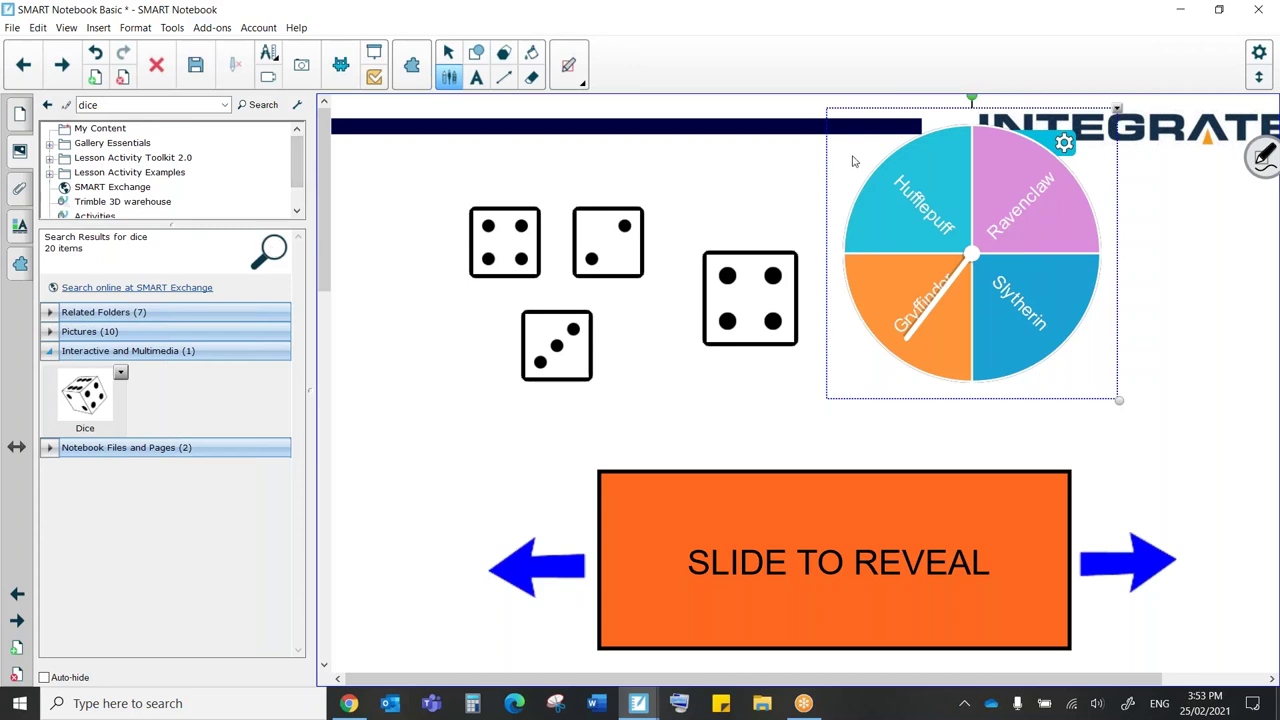
pyautogui.moveTo(860, 160); pyautogui.dragTo(92, 133)
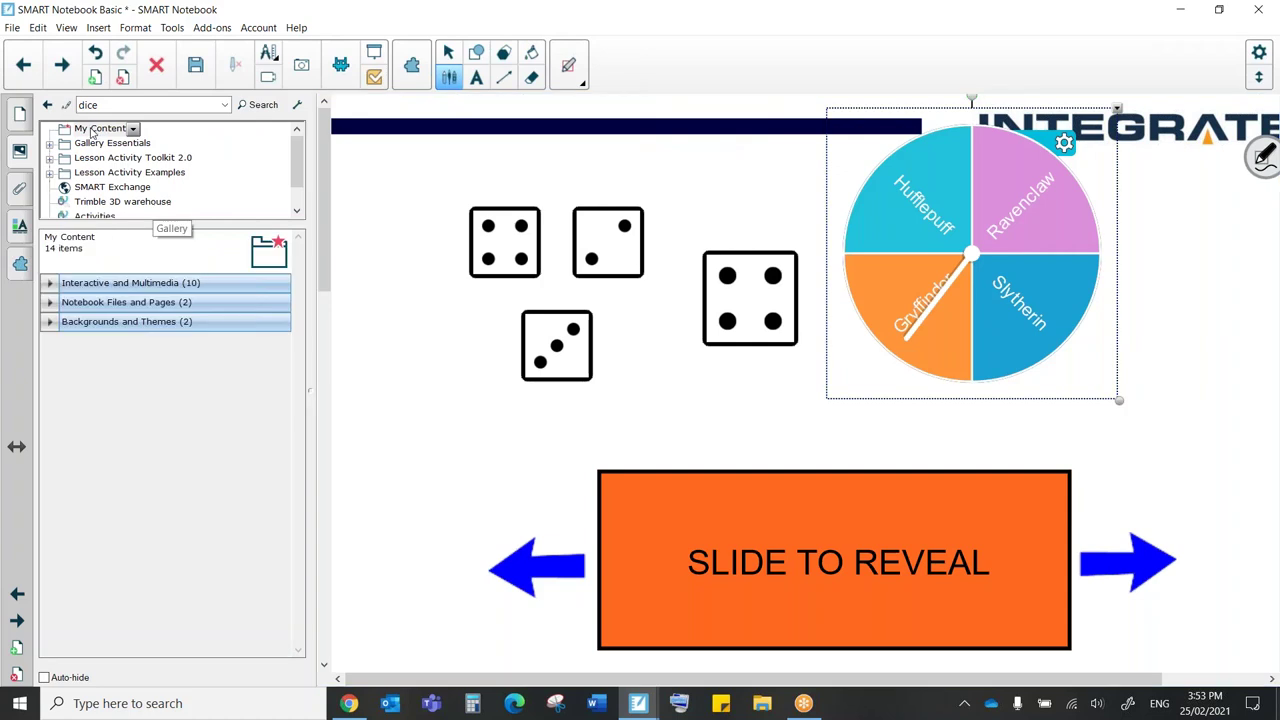
# Drag the saved mountains word die from Gallery My Content onto the page.
pyautogui.click(50, 284)
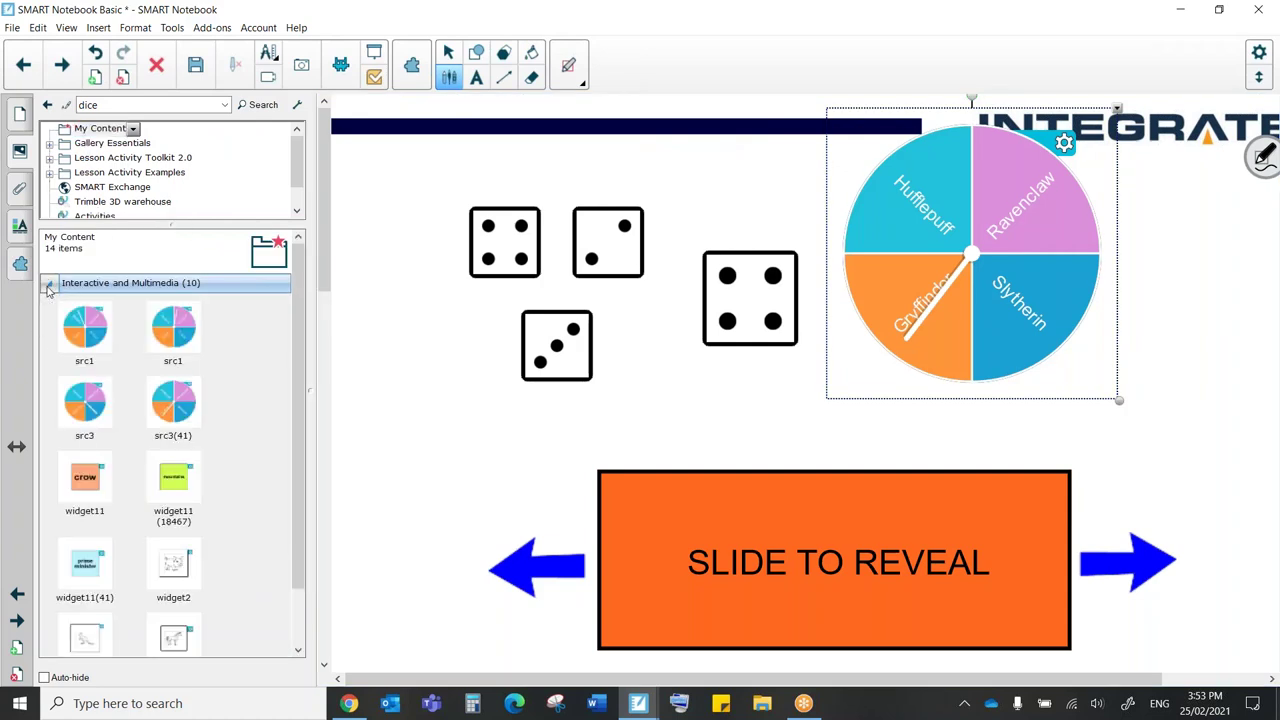
pyautogui.scroll(-2, 160, 480)
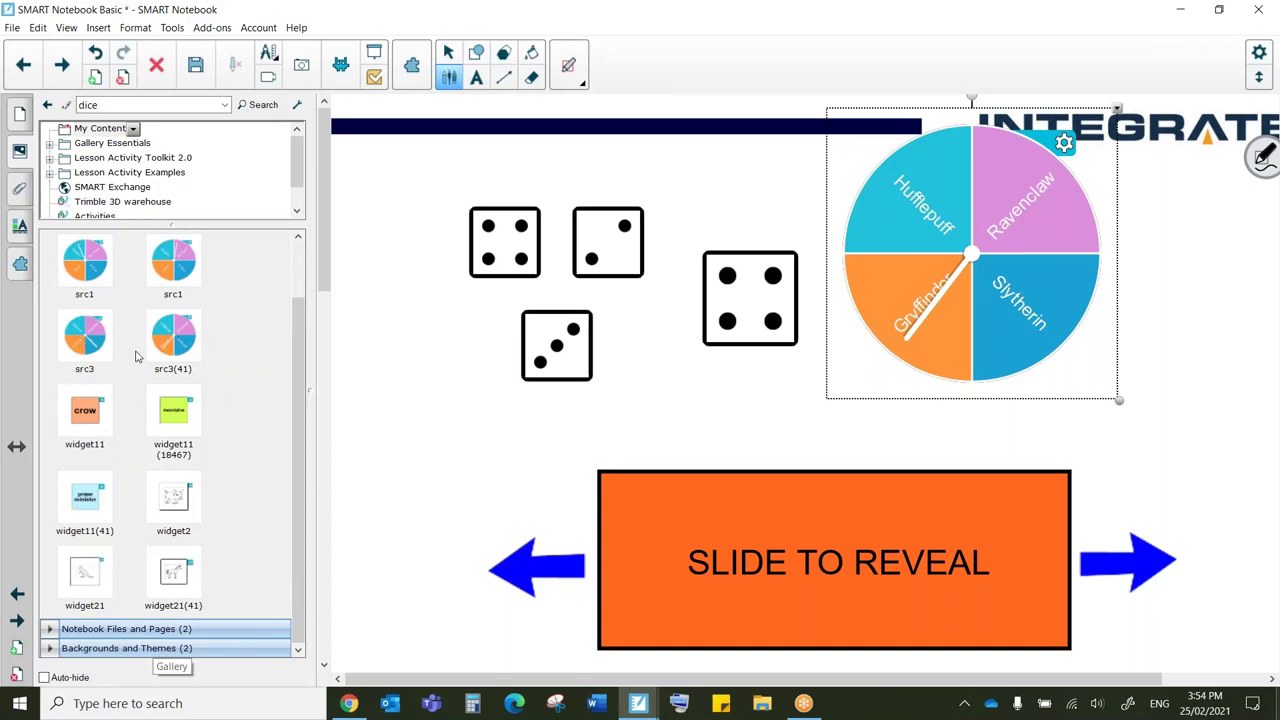
pyautogui.moveTo(175, 427); pyautogui.dragTo(471, 397)
# Place the mountains word die beside the dice and roll it to 'forest'.
pyautogui.moveTo(737, 400); pyautogui.dragTo(528, 372)
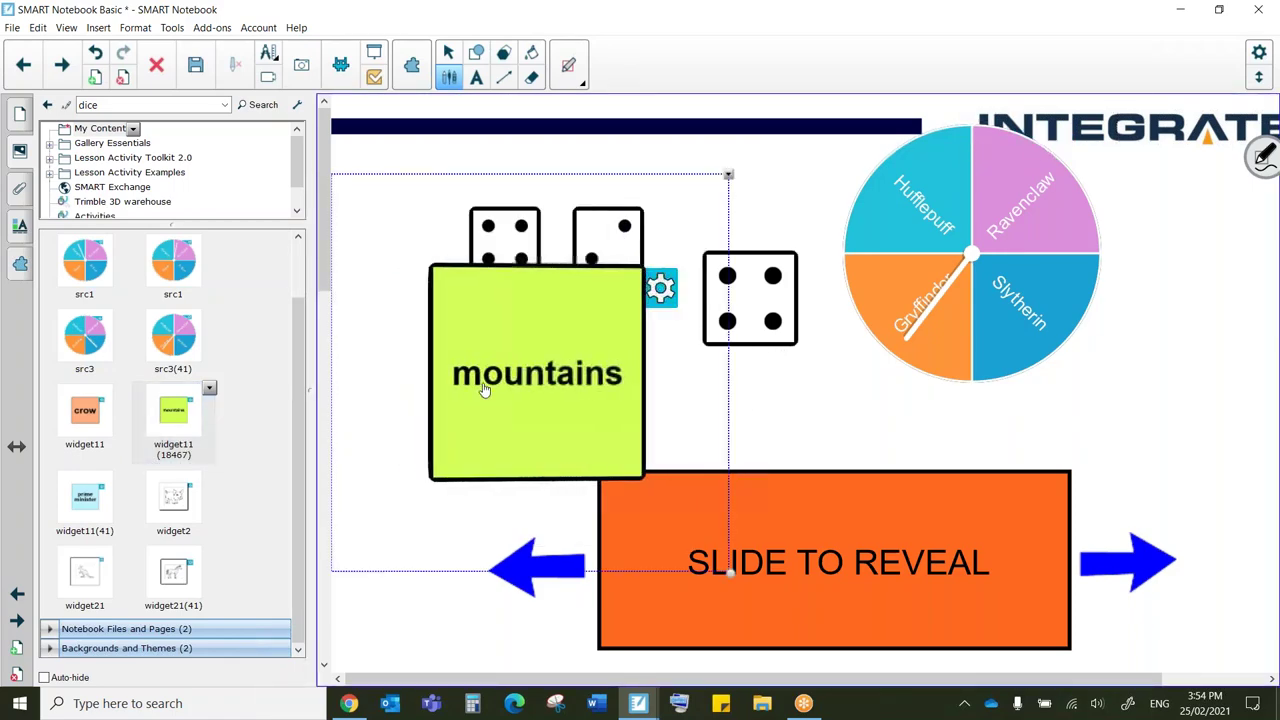
pyautogui.click(486, 380)
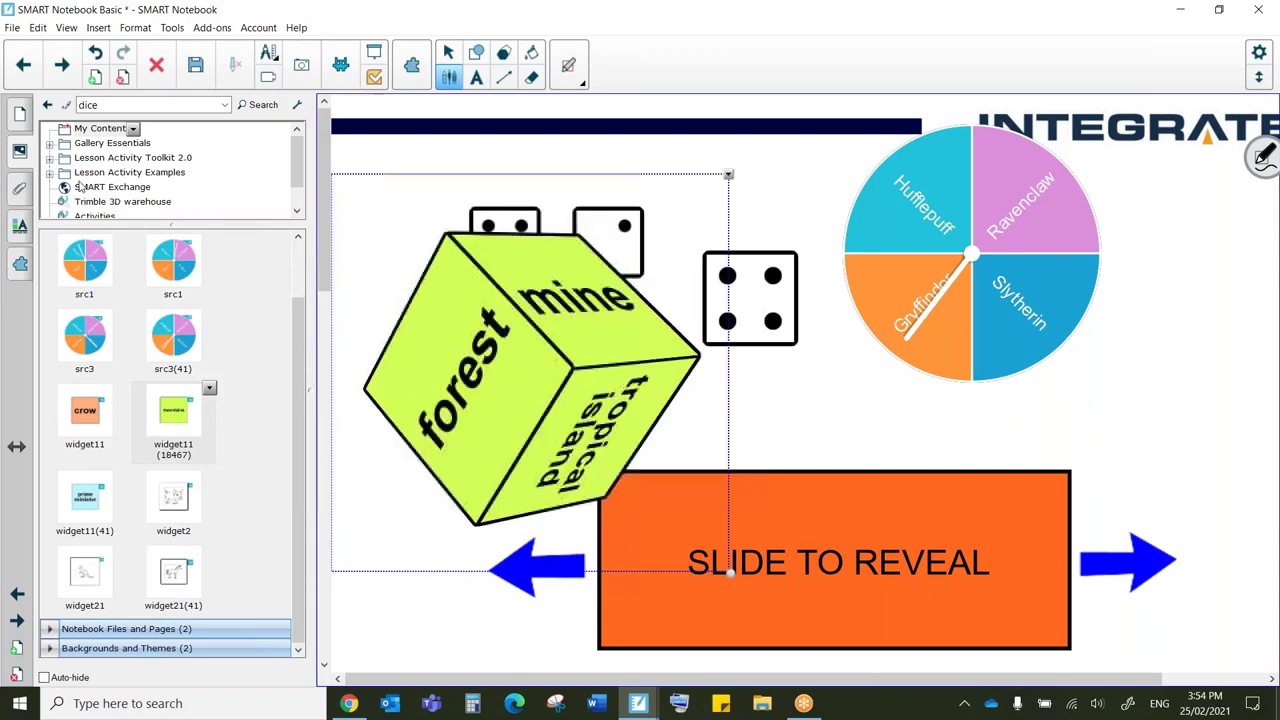
pyautogui.click(22, 113)
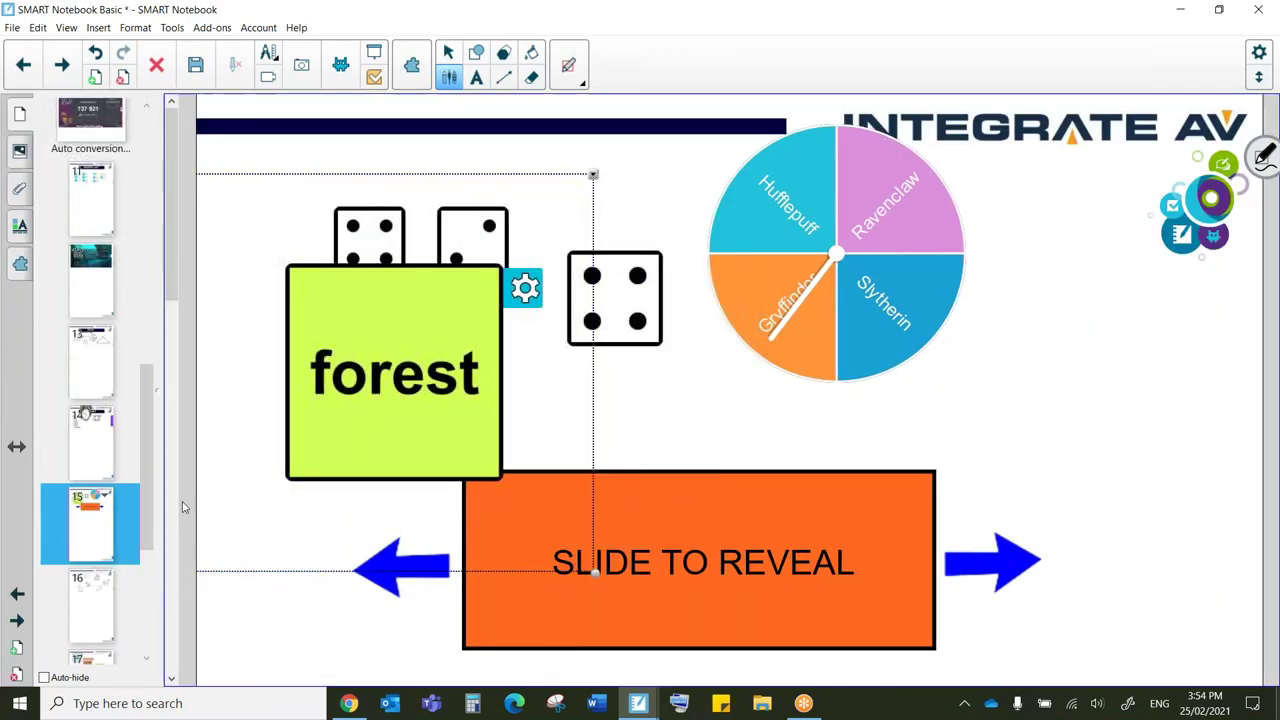
pyautogui.click(86, 503)
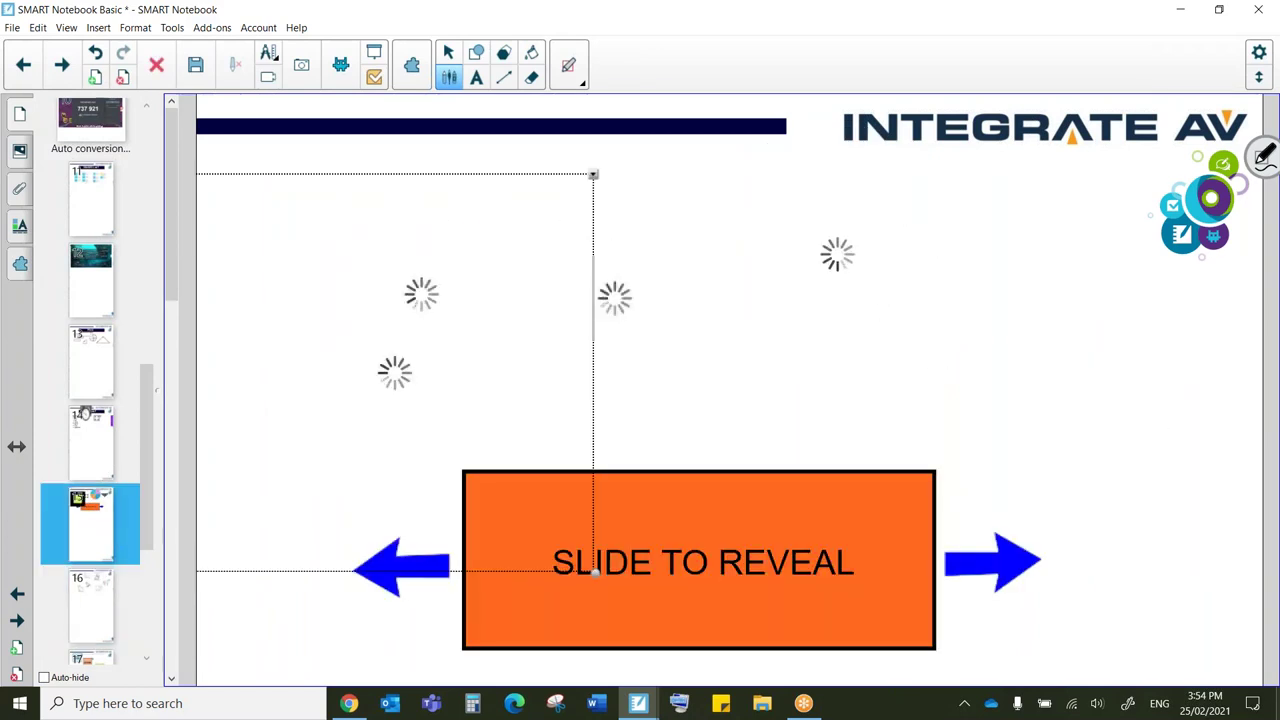
# Delete the house spinner and the leftover empty widget frame from page 15.
pyautogui.rightClick(593, 177)
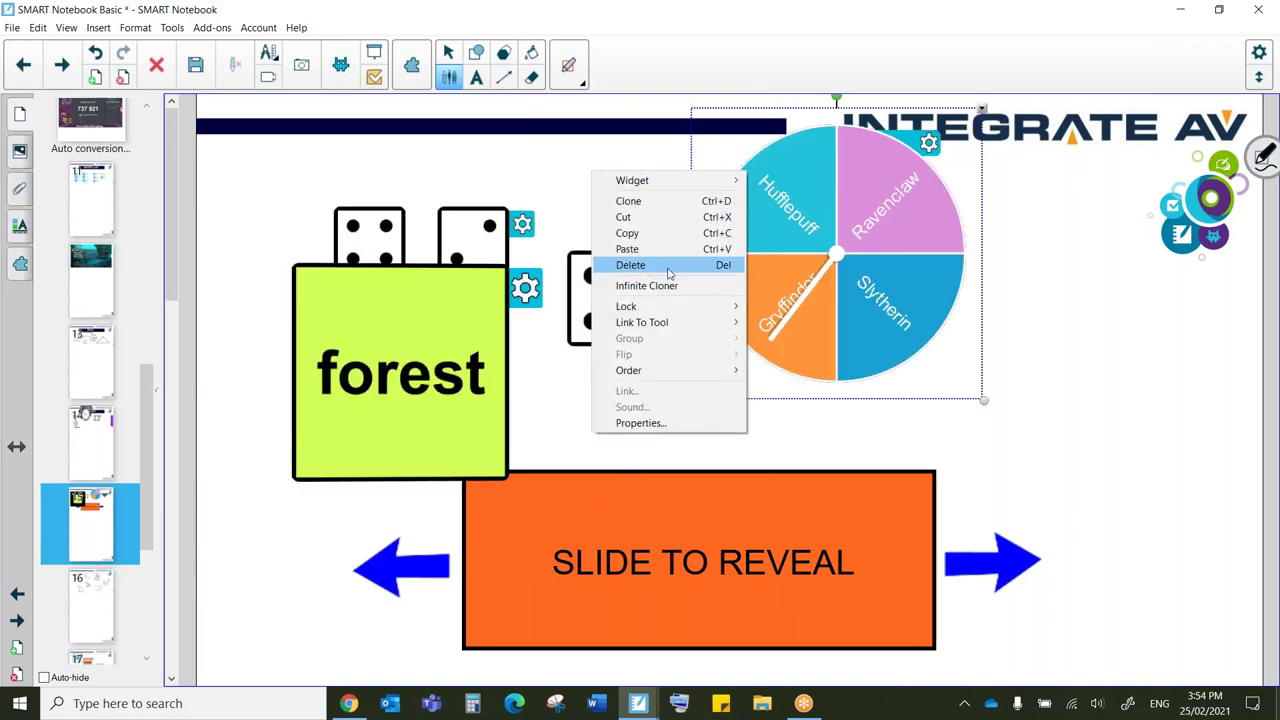
pyautogui.click(631, 265)
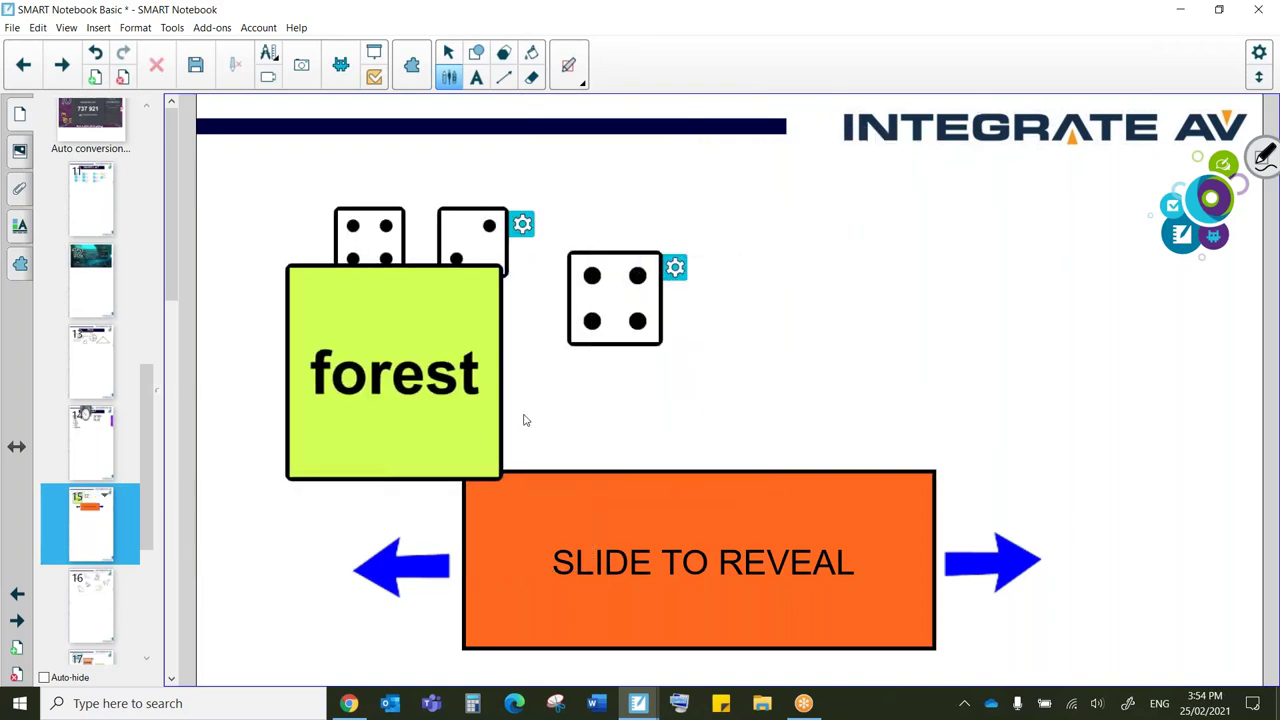
pyautogui.rightClick(594, 176)
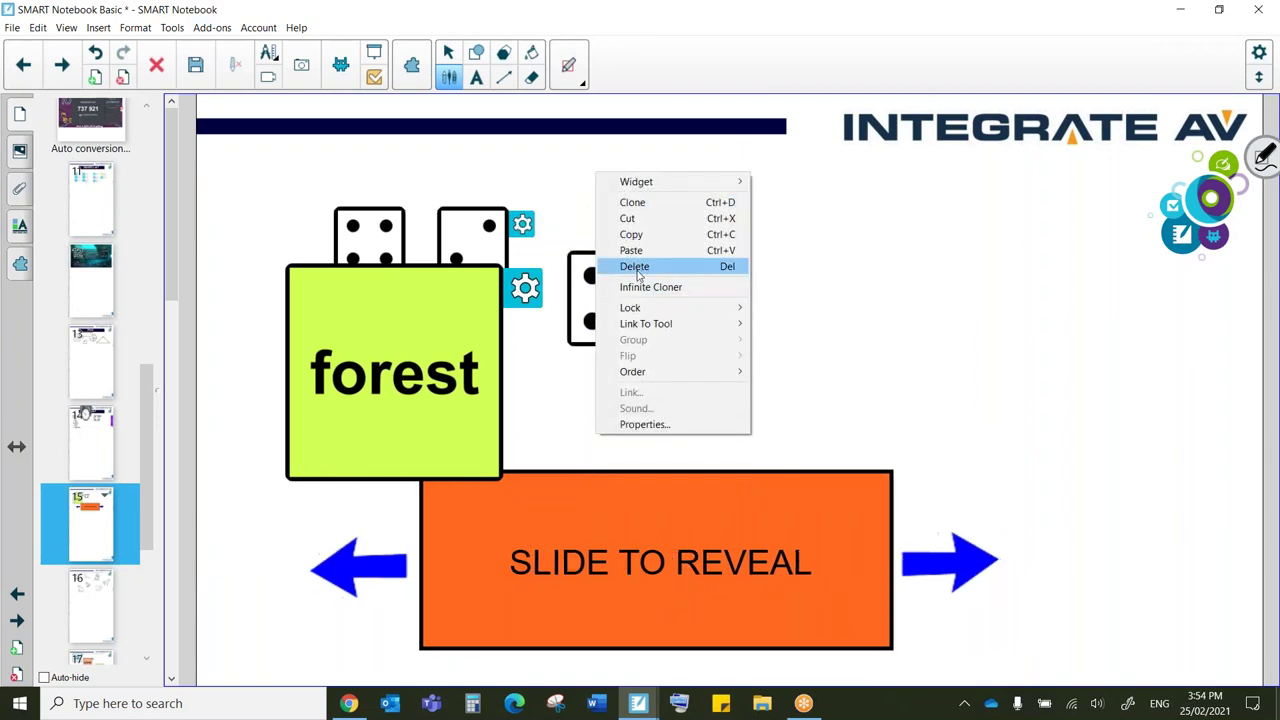
pyautogui.click(634, 266)
# Slide the reveal block aside, roll the name die twice, and roll the flag die to Ireland.
pyautogui.moveTo(668, 548); pyautogui.dragTo(354, 586)
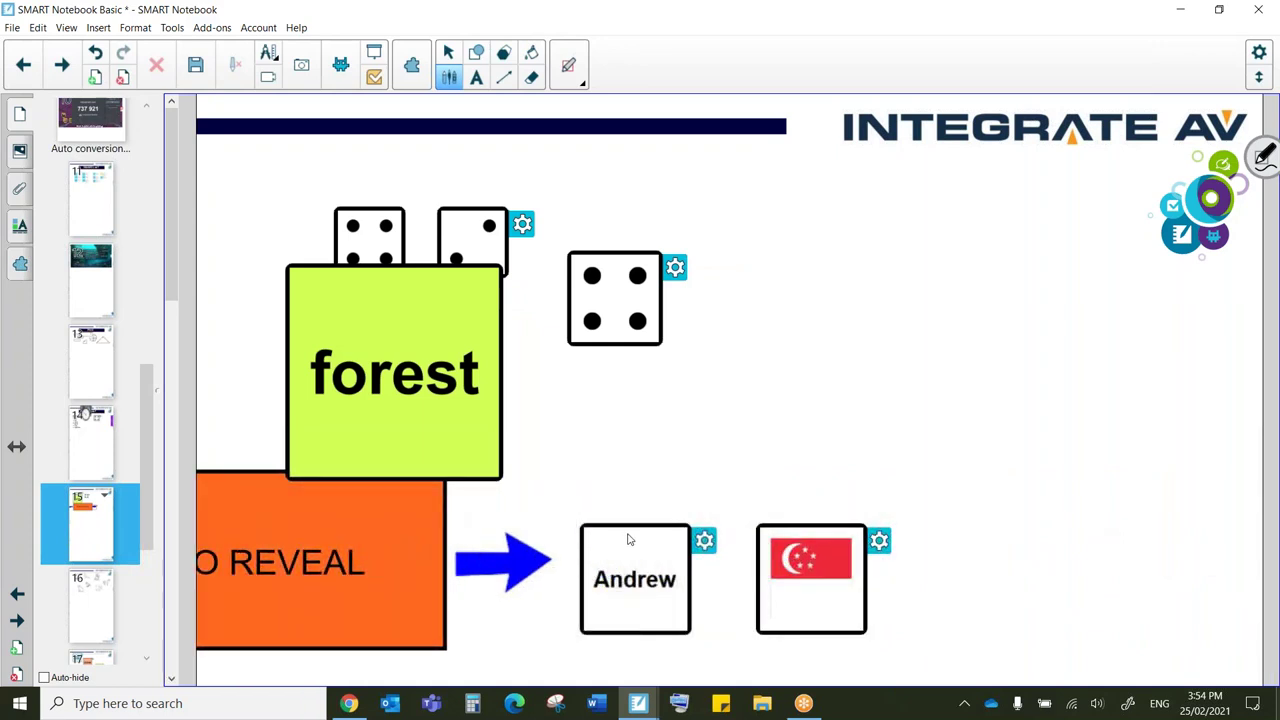
pyautogui.click(656, 585)
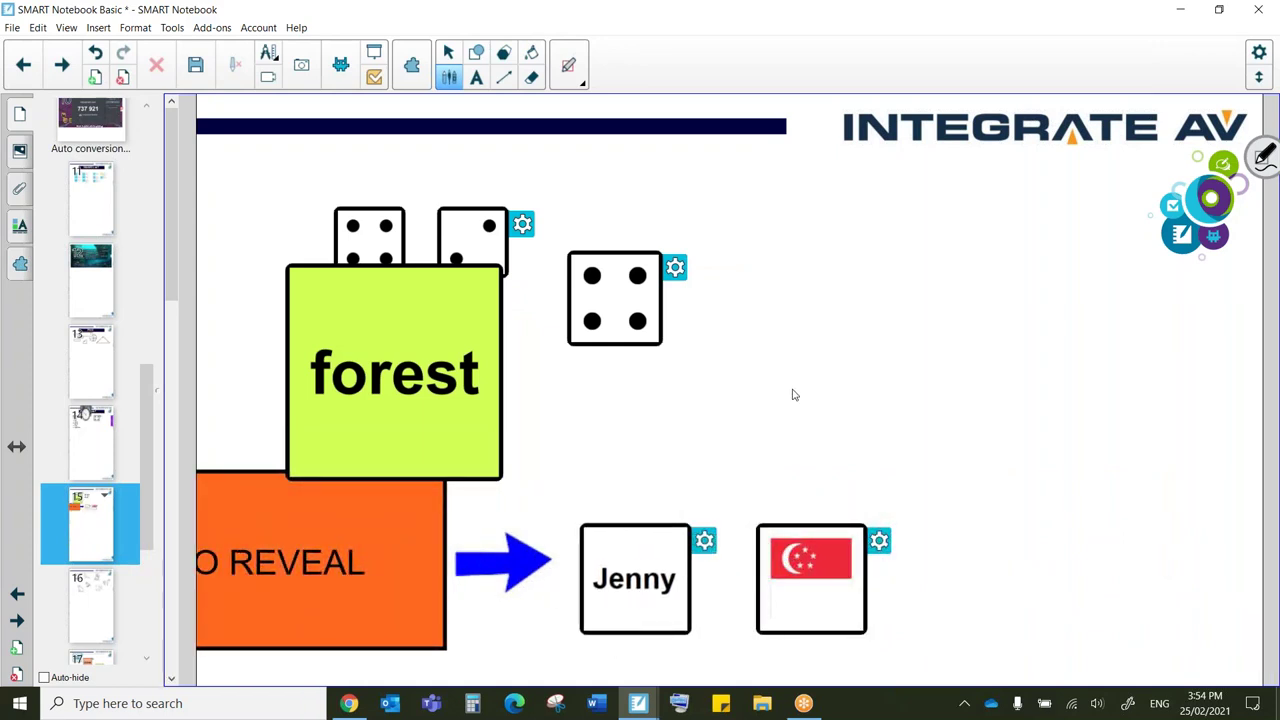
pyautogui.click(640, 578)
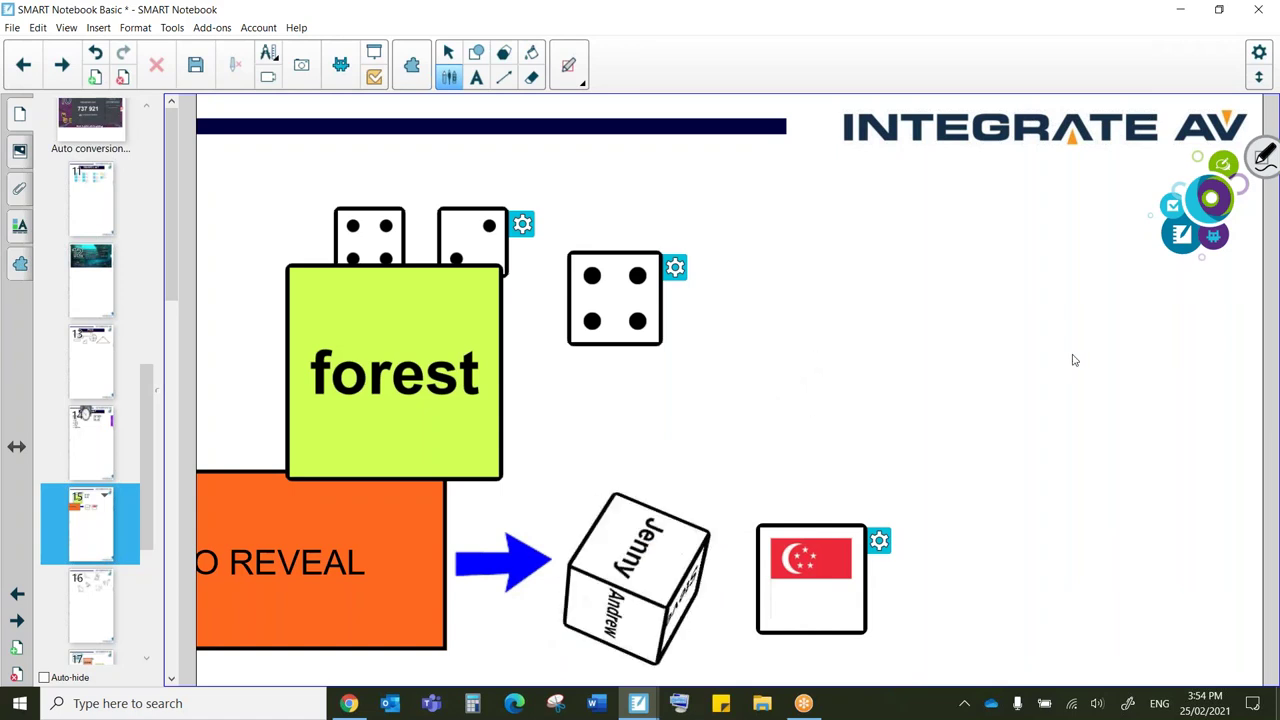
pyautogui.click(812, 588)
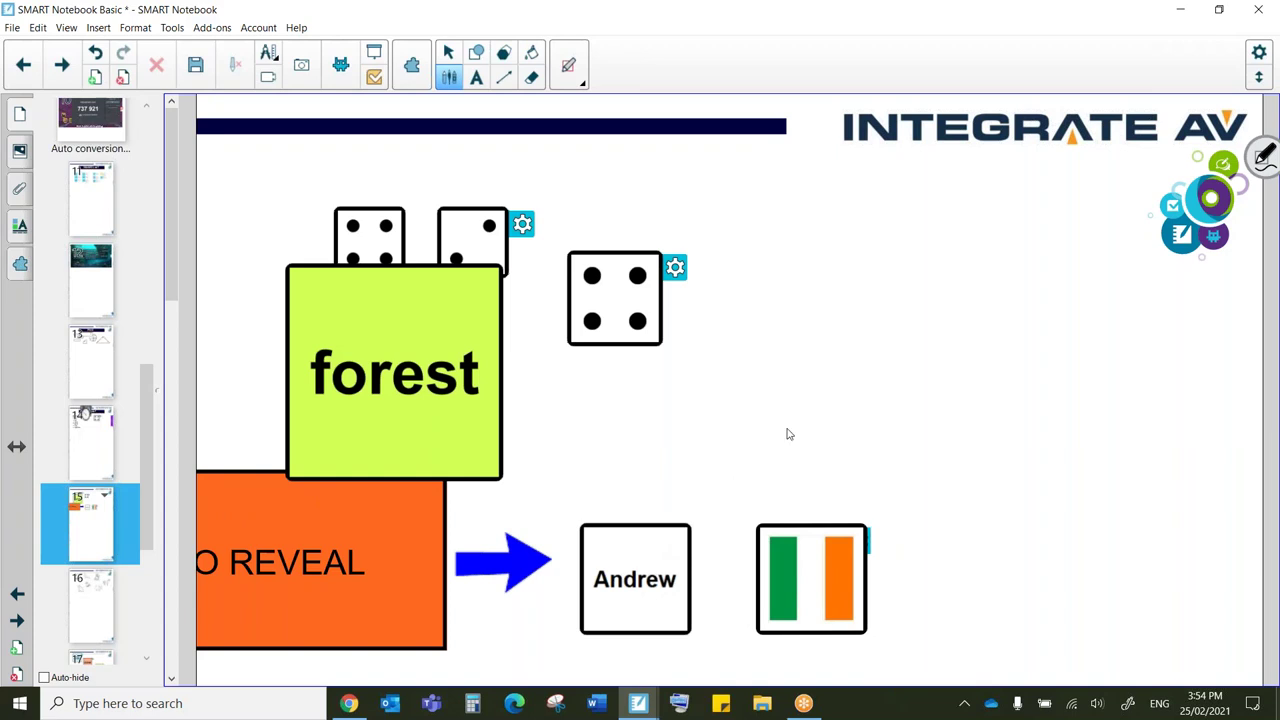
# On page 16, open the die's settings and switch it to the Custom picture theme.
pyautogui.press('pagedown')
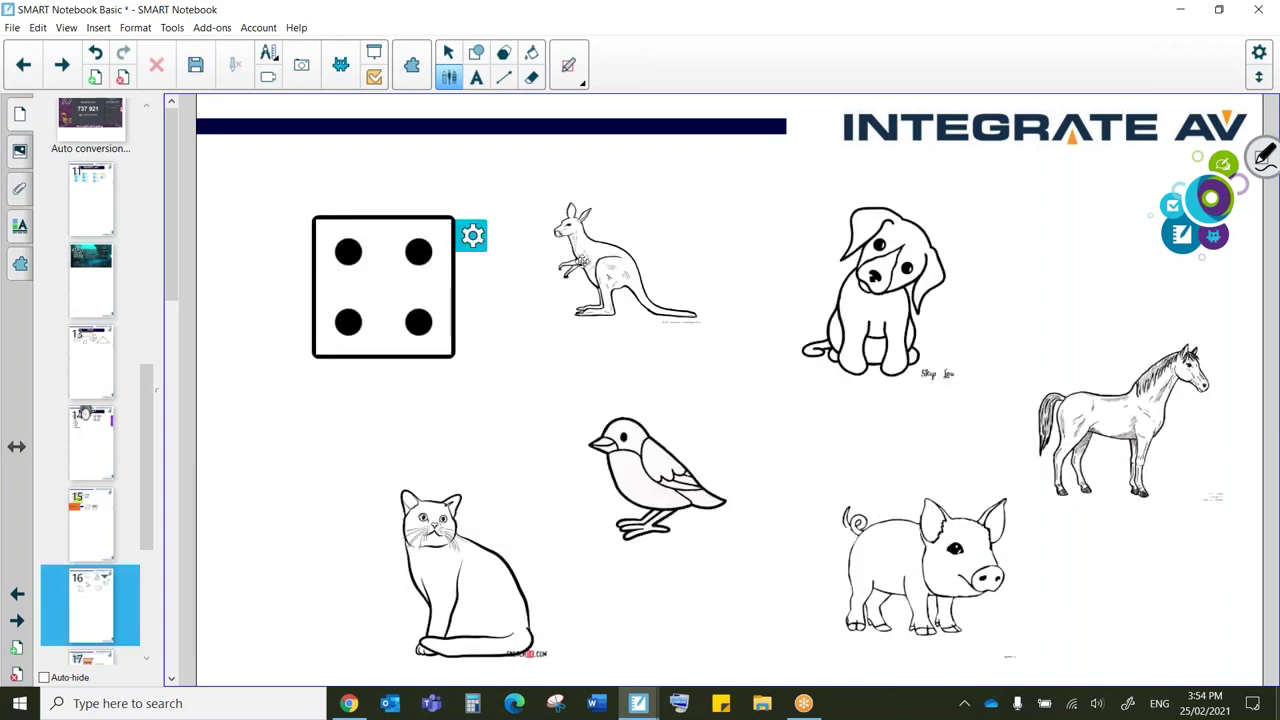
pyautogui.moveTo(625, 265); pyautogui.dragTo(670, 289)
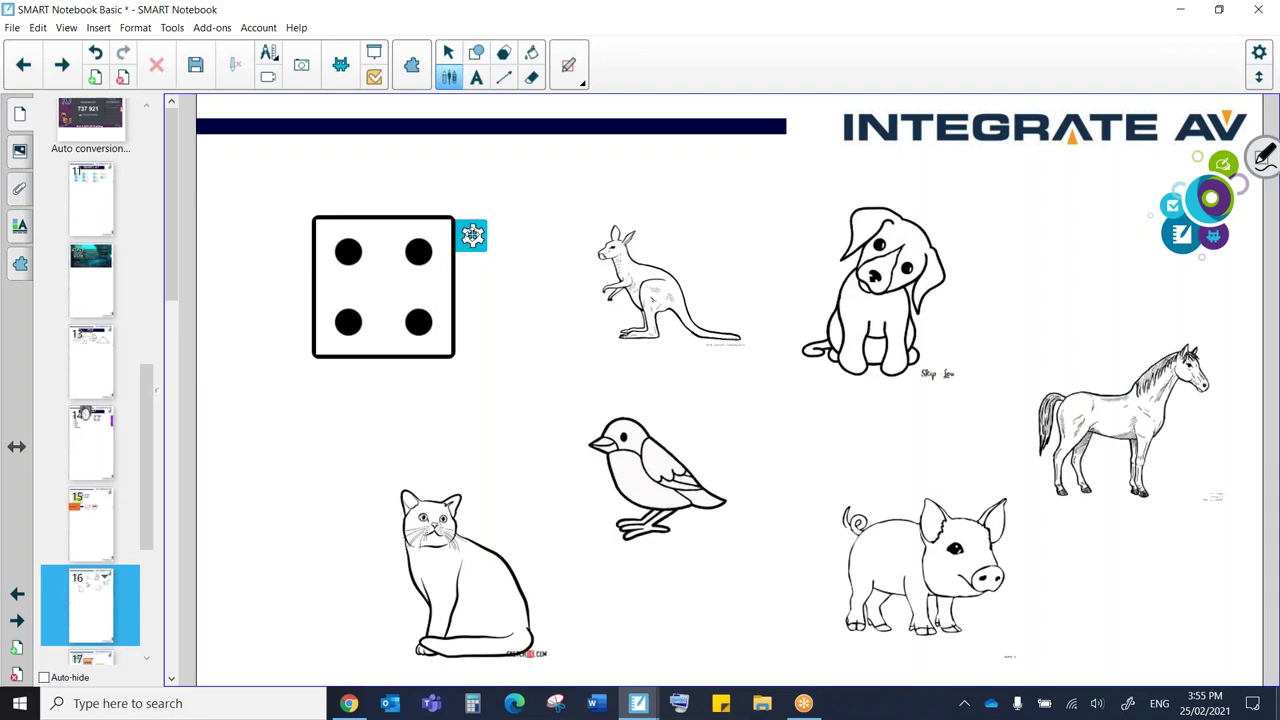
pyautogui.click(472, 235)
pyautogui.moveTo(478, 176); pyautogui.dragTo(419, 144)
pyautogui.click(492, 348)
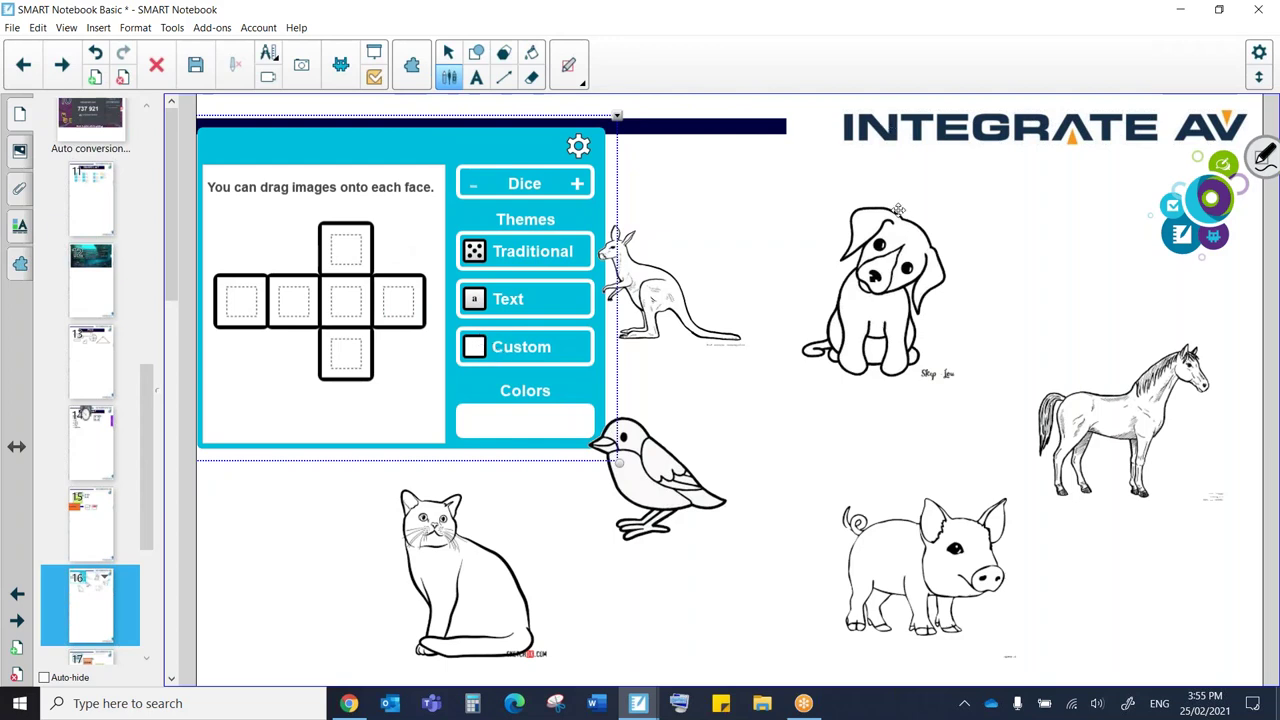
# Put the dog, kangaroo, cat, bird, pig and horse pictures on the faces and roll the die.
pyautogui.moveTo(897, 301); pyautogui.dragTo(243, 296)
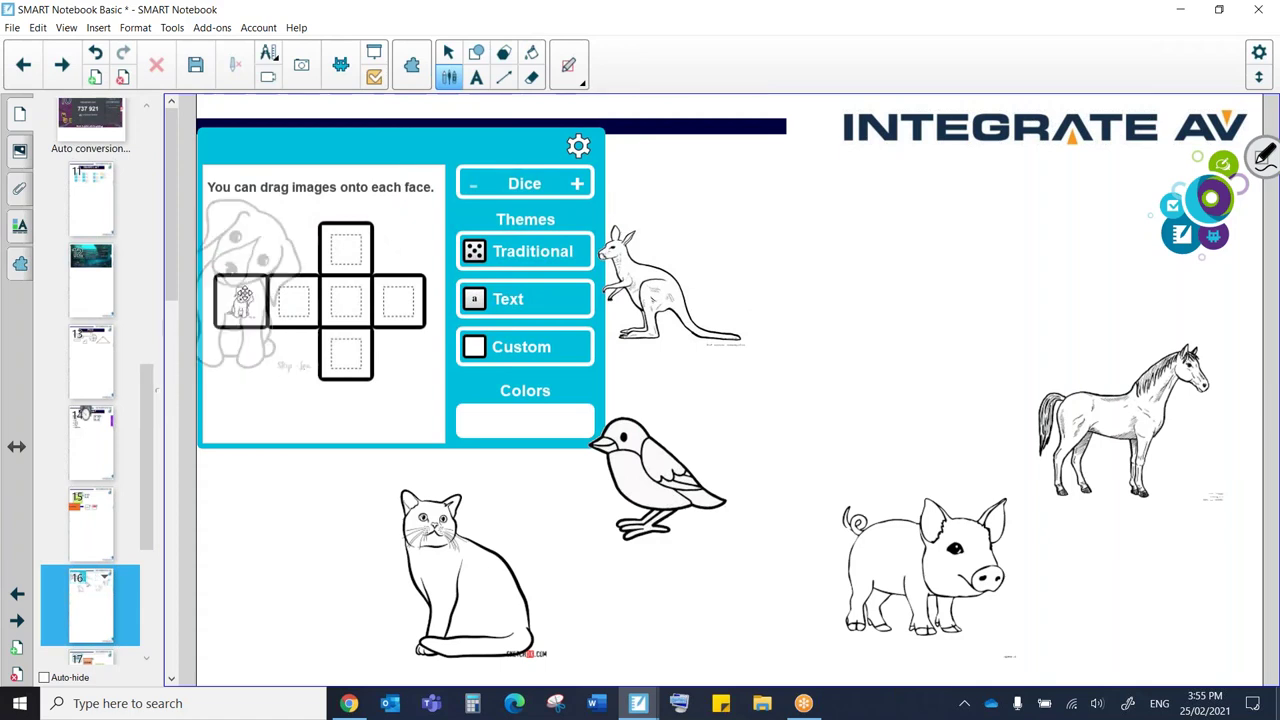
pyautogui.moveTo(663, 290); pyautogui.dragTo(305, 310)
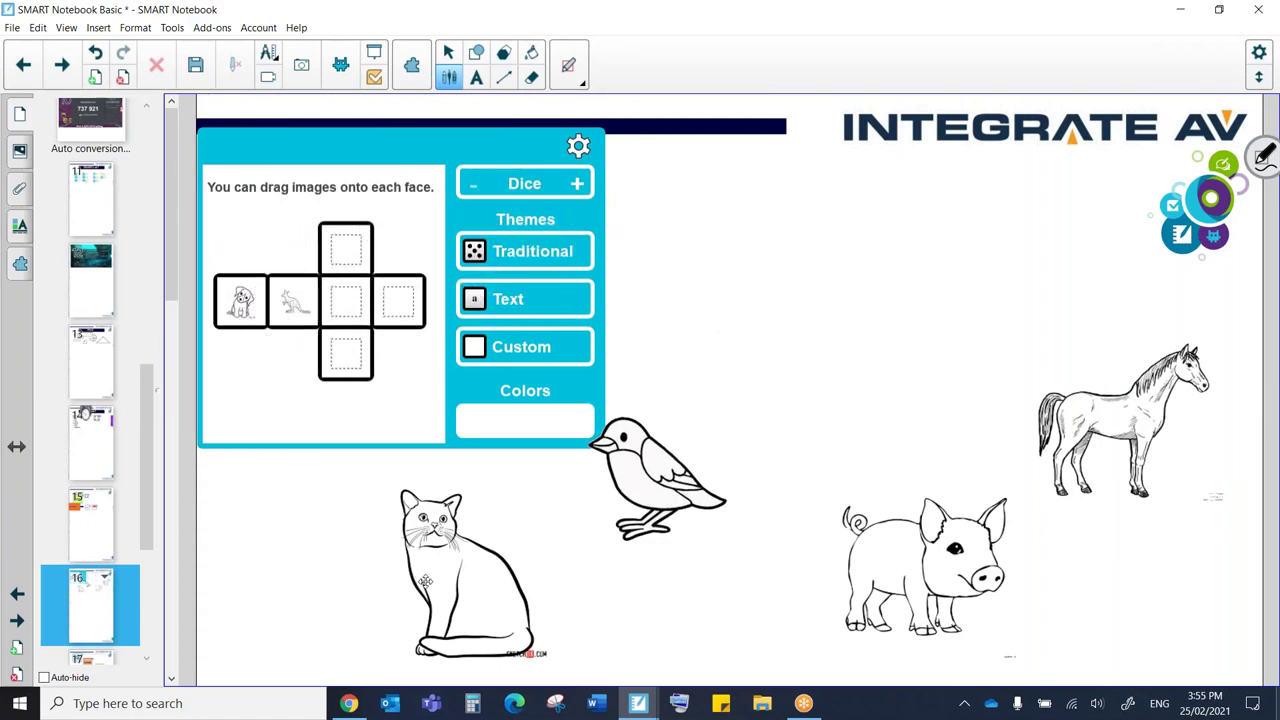
pyautogui.moveTo(433, 577); pyautogui.dragTo(348, 252)
pyautogui.moveTo(648, 480); pyautogui.dragTo(345, 300)
pyautogui.moveTo(928, 563); pyautogui.dragTo(400, 301)
pyautogui.moveTo(1097, 400); pyautogui.dragTo(345, 352)
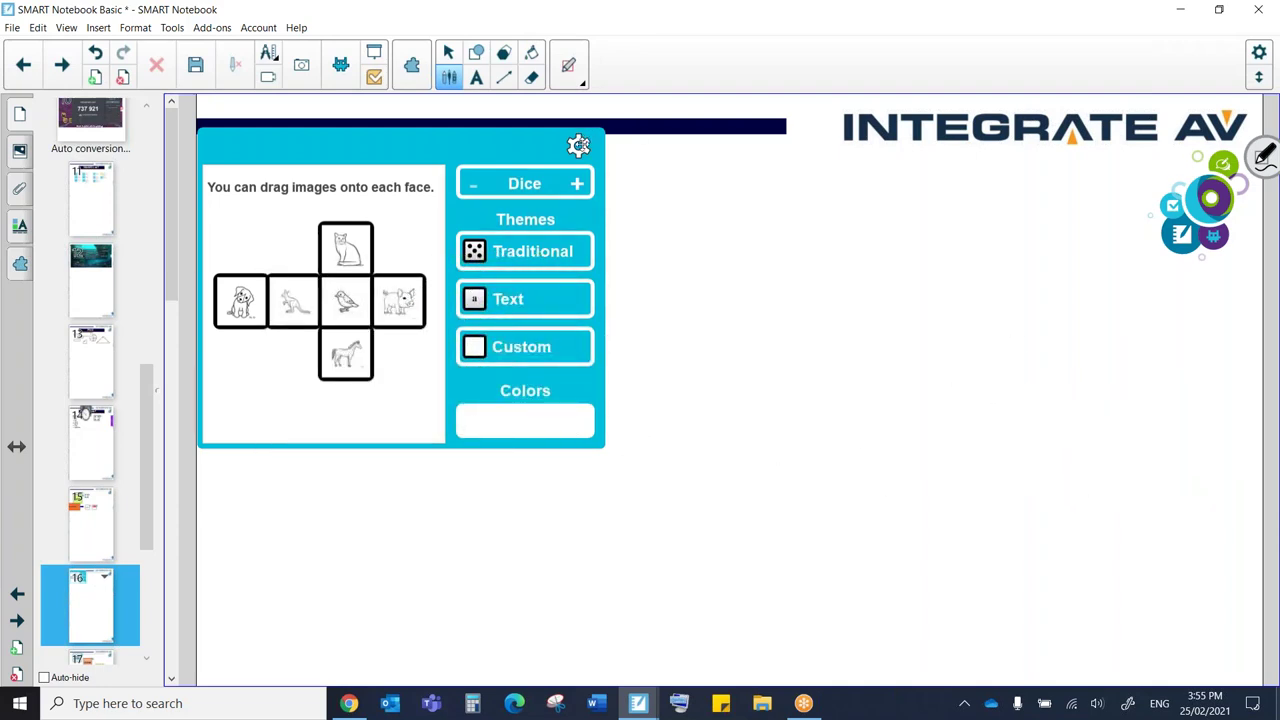
pyautogui.click(580, 148)
pyautogui.click(360, 316)
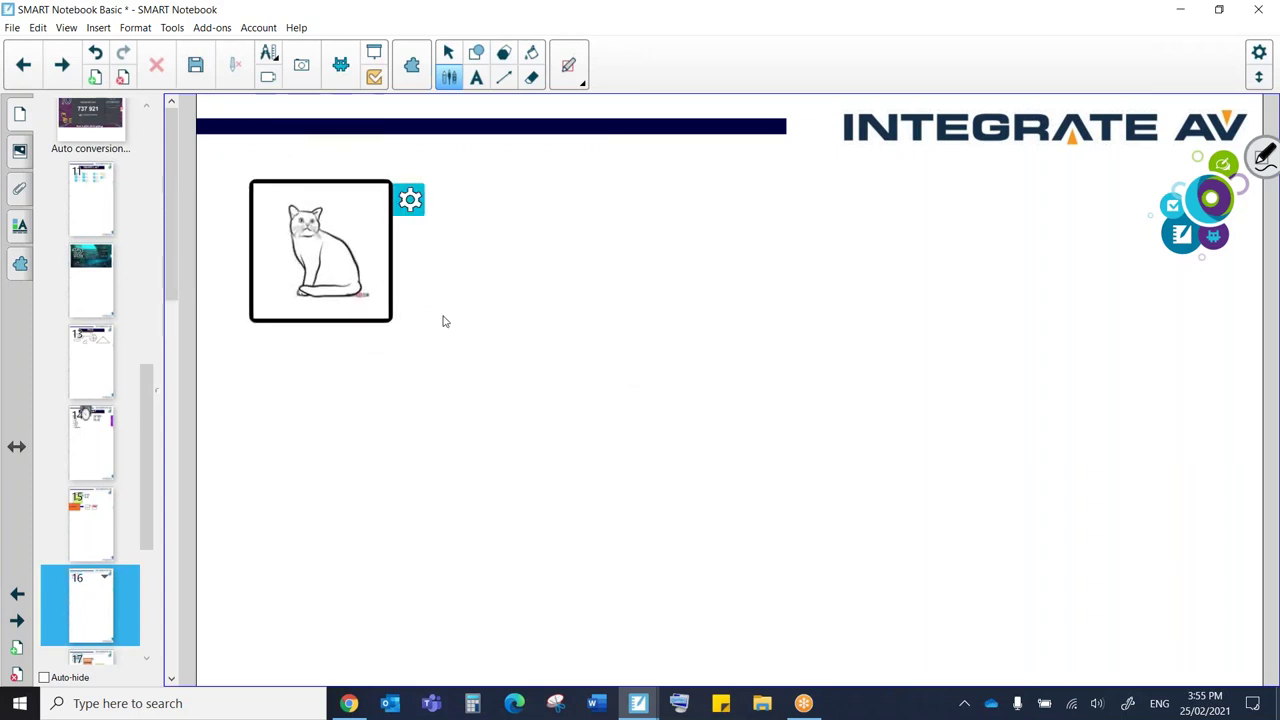
# On the next page, roll the prime minister, crow and mountains word cubes.
pyautogui.scroll(-5, 85, 472)
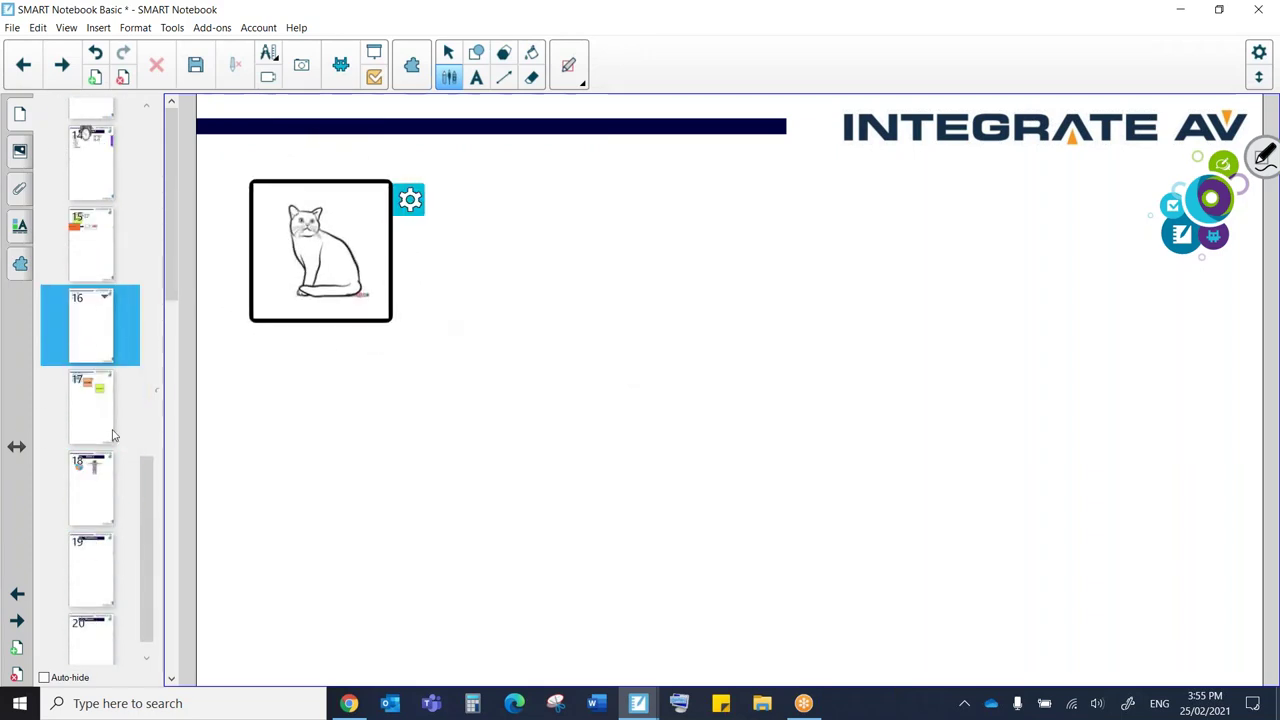
pyautogui.scroll(-1, 98, 382)
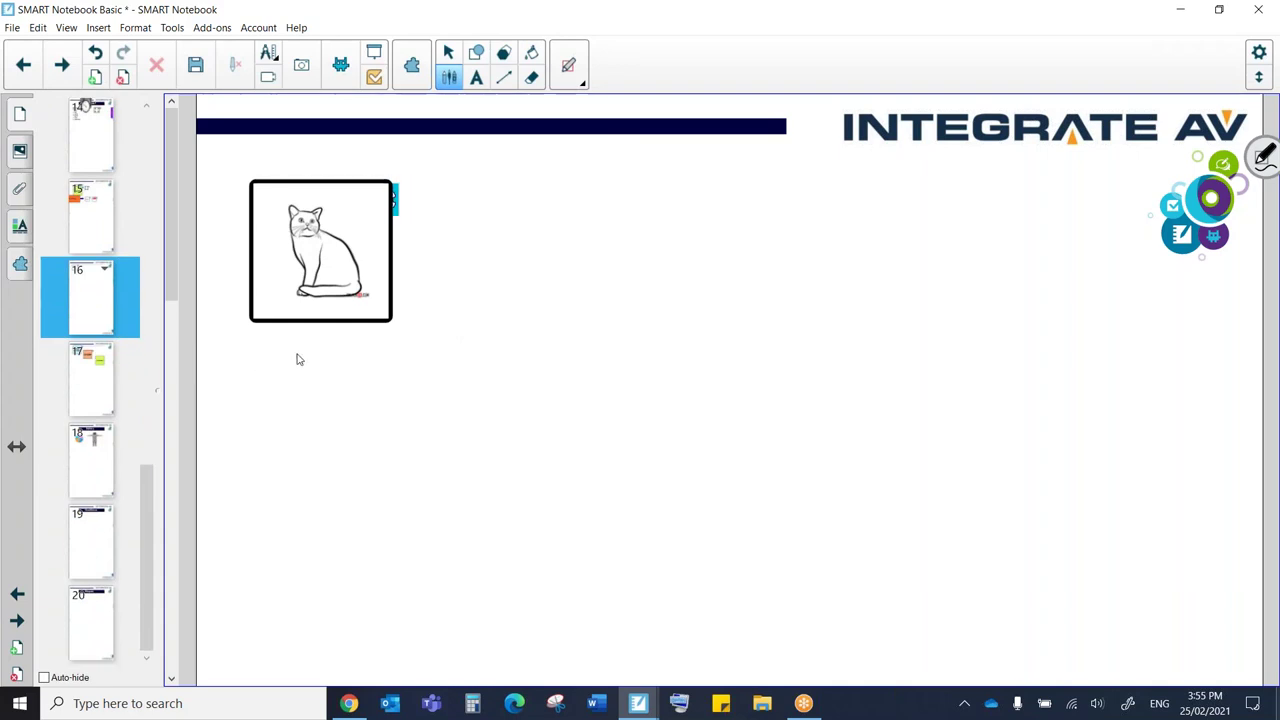
pyautogui.press('pagedown')
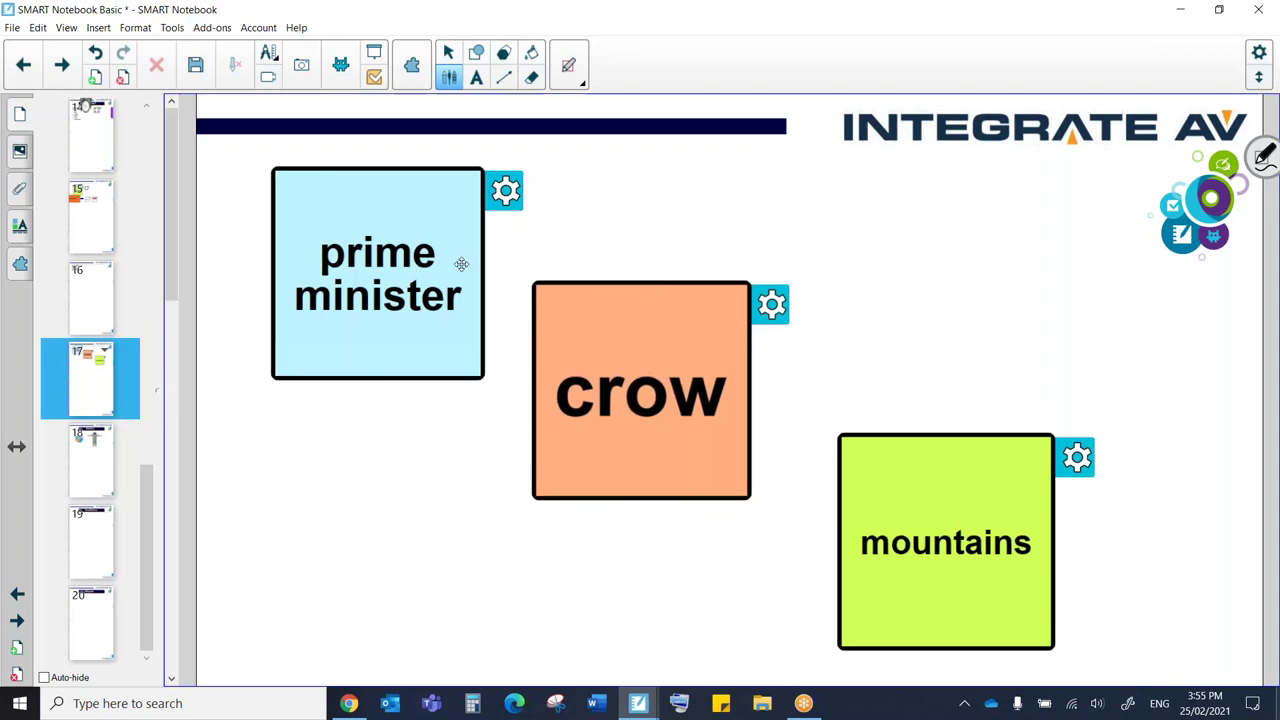
pyautogui.click(409, 237)
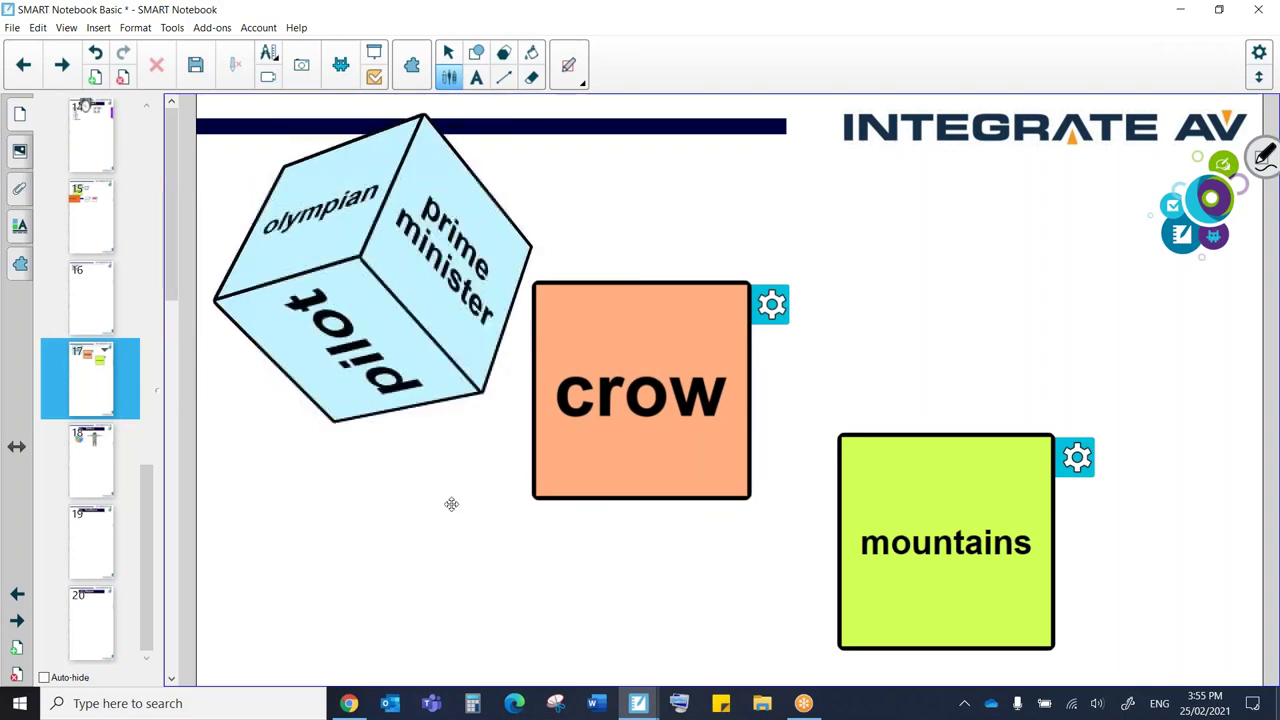
pyautogui.click(646, 428)
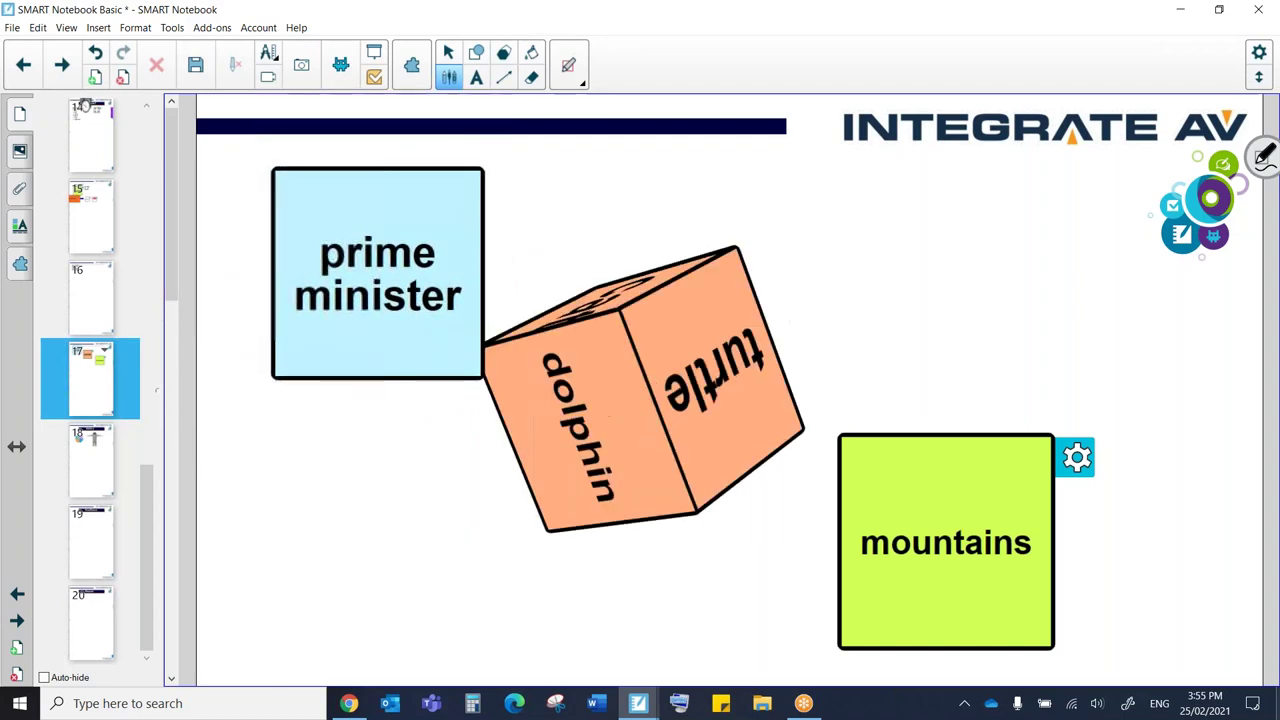
pyautogui.click(945, 560)
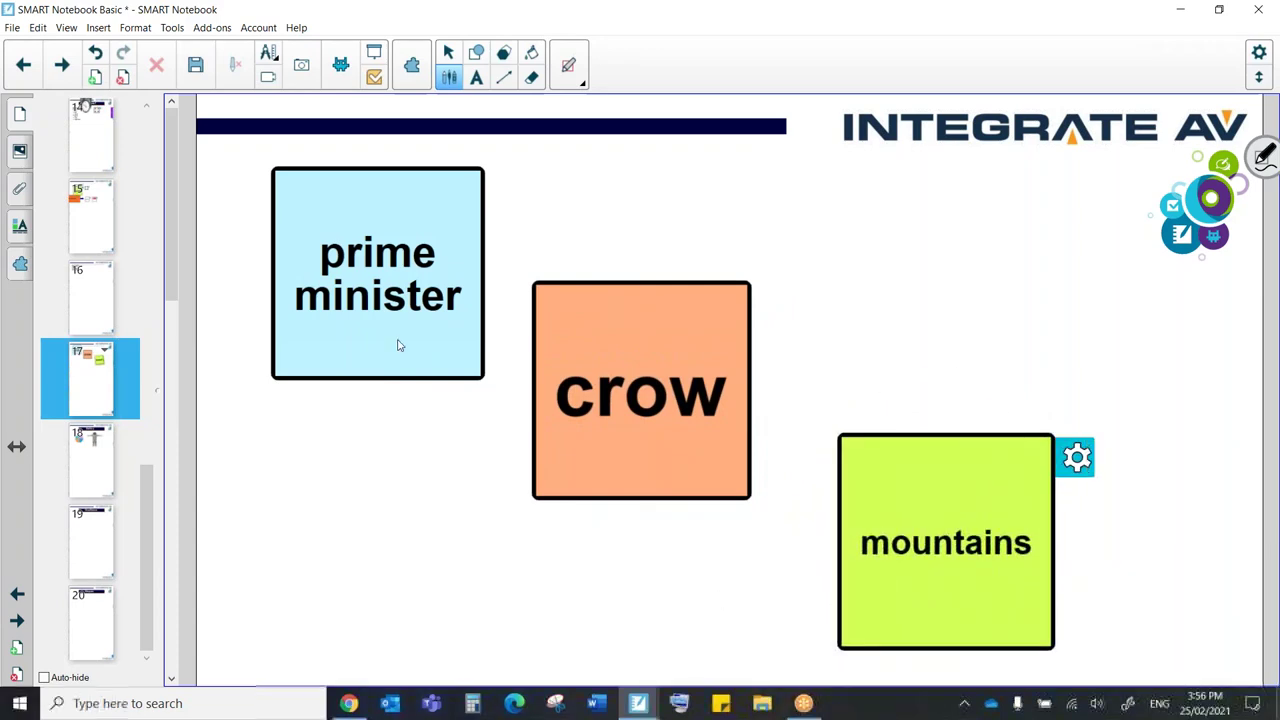
# Roll the blue, orange and green cubes to new words, then go to page 18, Gallery.
pyautogui.click(342, 314)
pyautogui.click(697, 450)
pyautogui.click(855, 540)
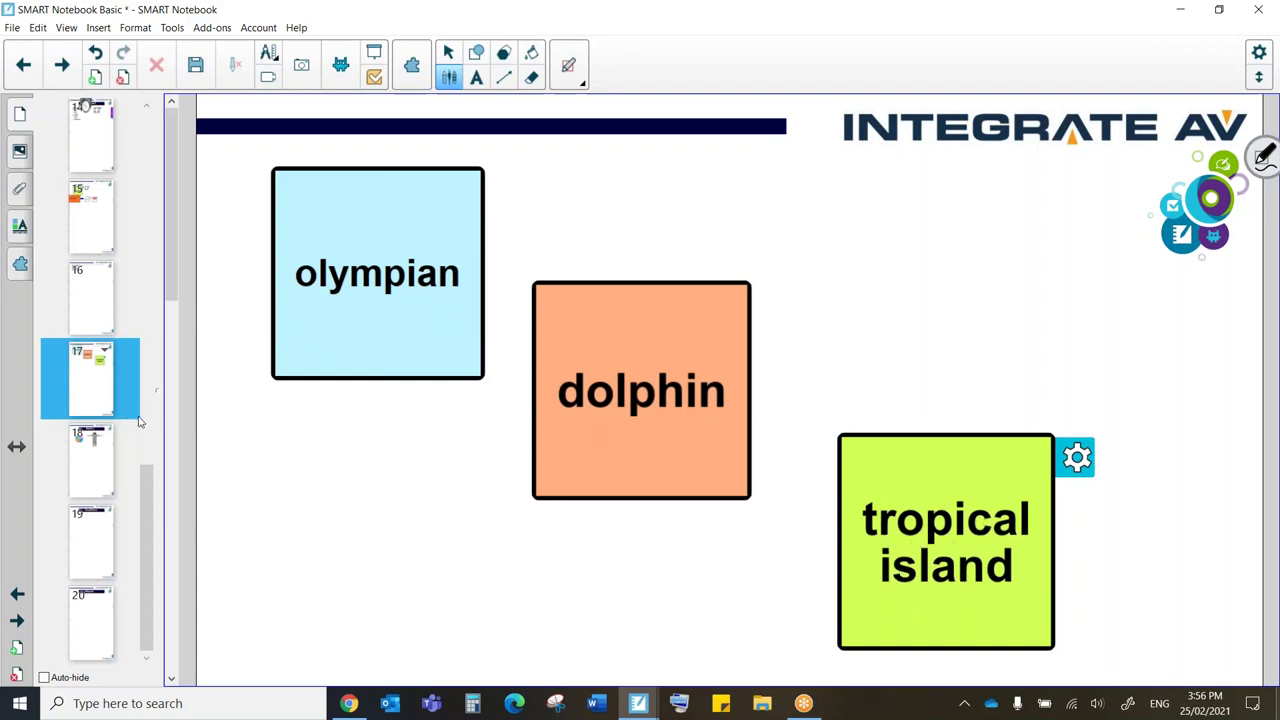
pyautogui.click(348, 357)
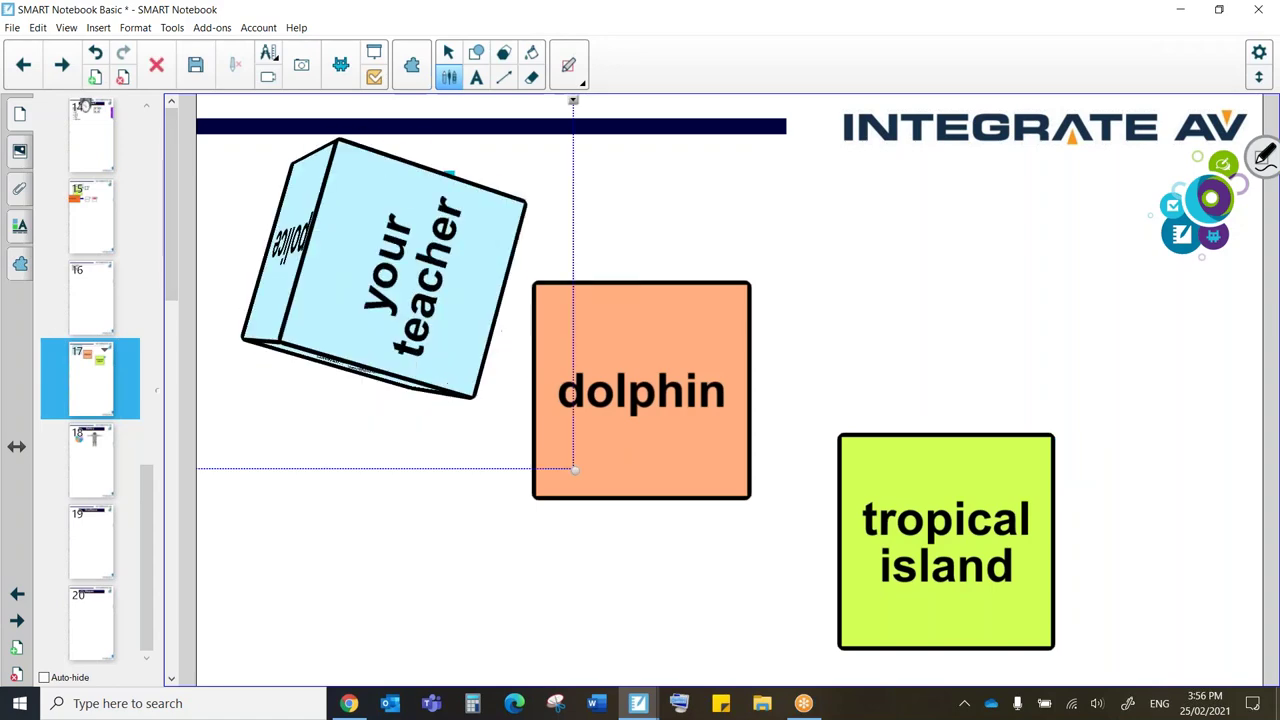
pyautogui.click(607, 399)
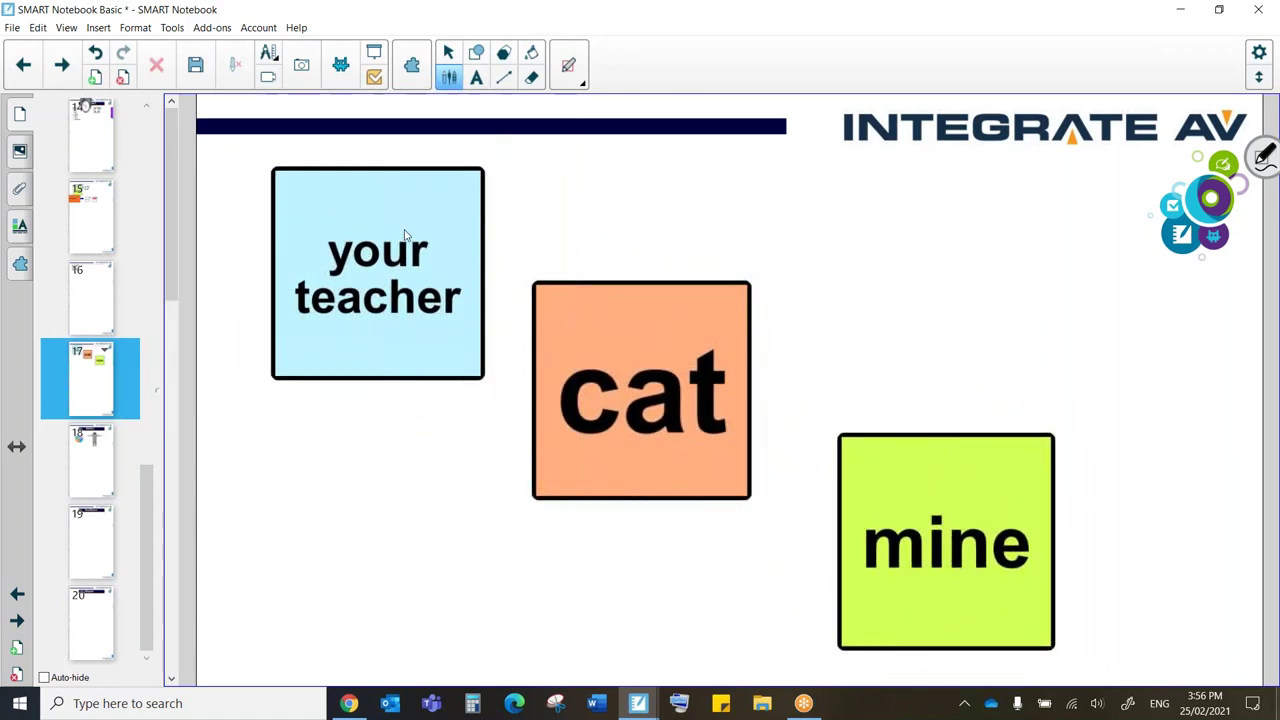
pyautogui.click(85, 455)
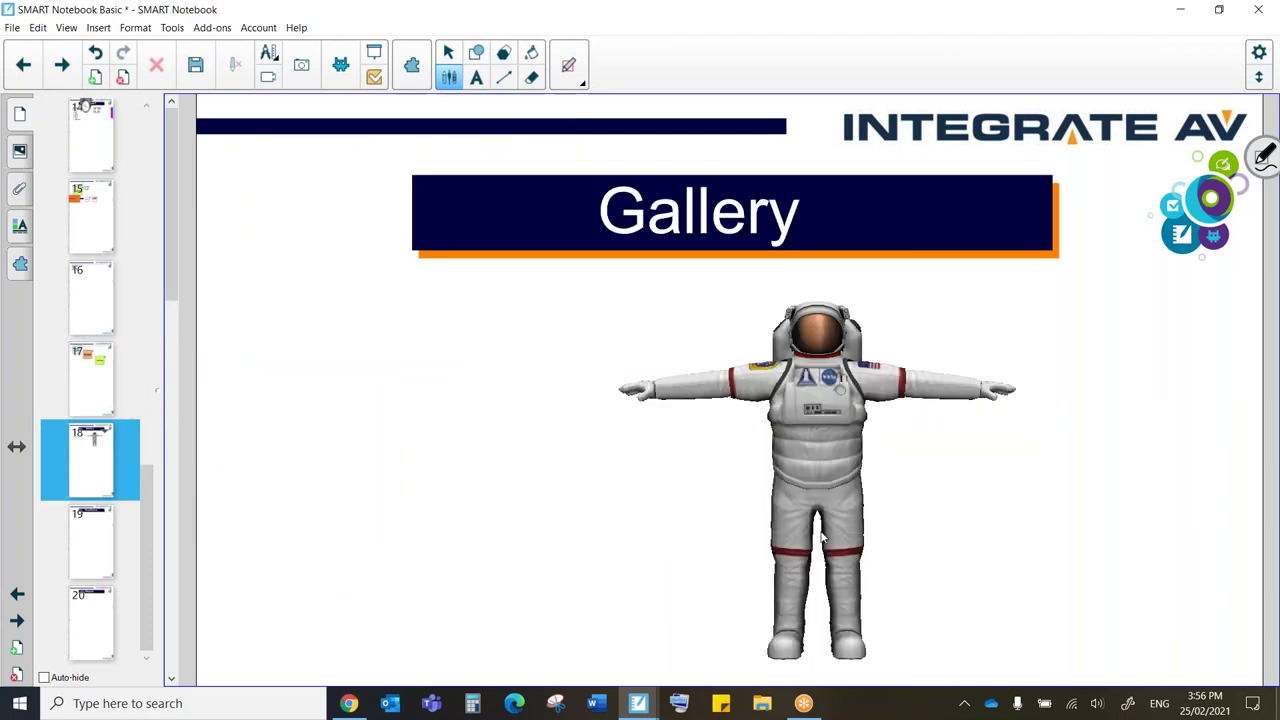
# Move the 3D astronaut up-left and rotate it with its rings until it stands upright, facing forward.
pyautogui.moveTo(821, 448); pyautogui.dragTo(756, 394)
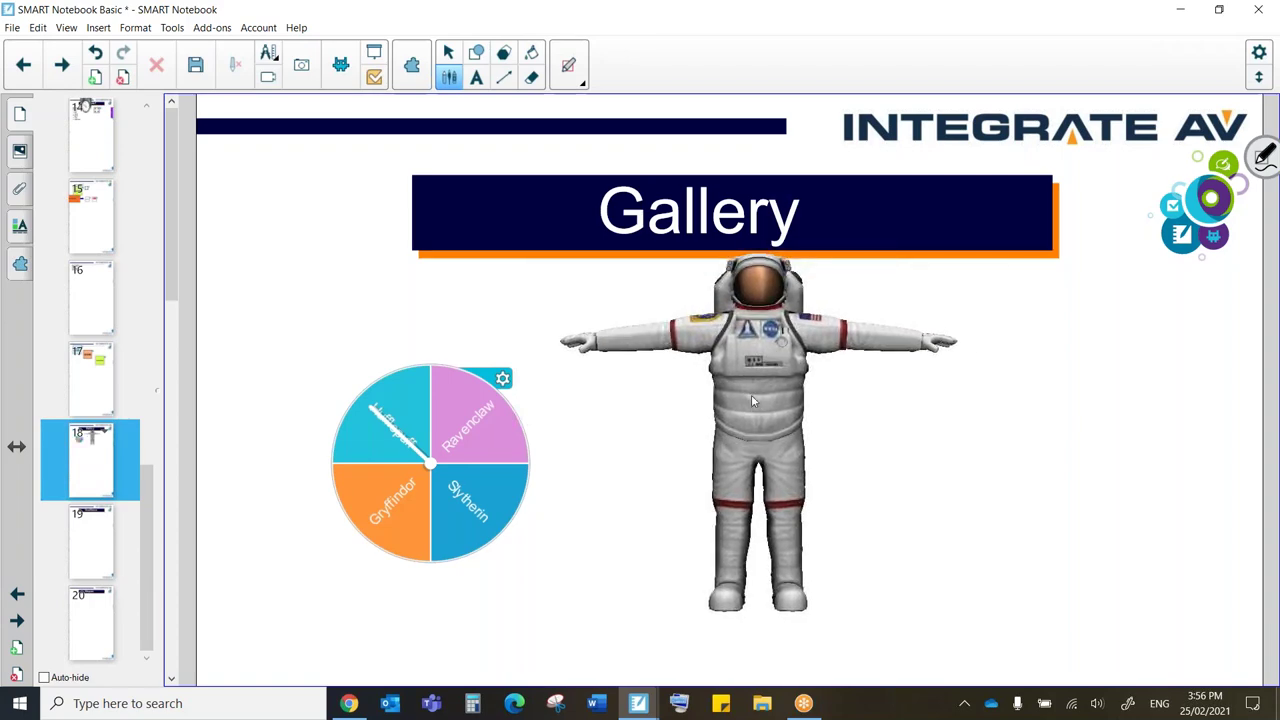
pyautogui.click(753, 400)
pyautogui.click(757, 432)
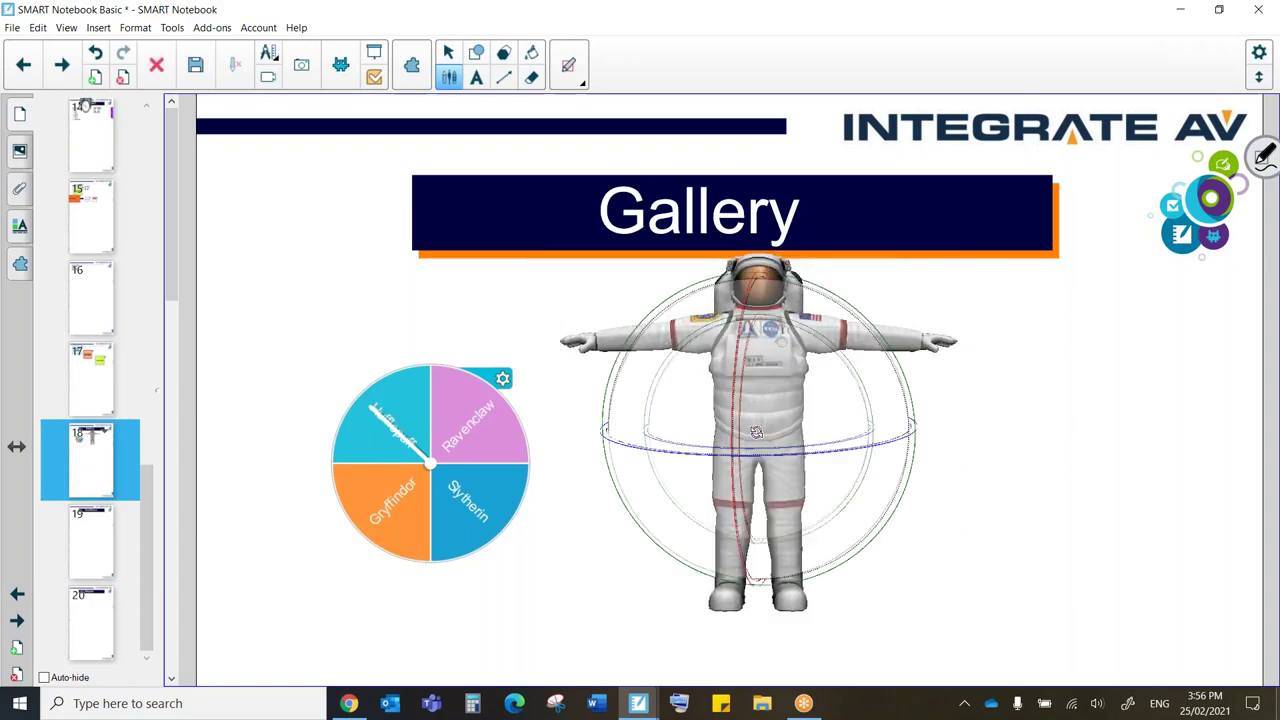
pyautogui.moveTo(757, 432); pyautogui.dragTo(571, 432)
pyautogui.moveTo(754, 600)
pyautogui.mouseDown()
pyautogui.moveTo(775, 605)
pyautogui.moveTo(712, 620)
pyautogui.moveTo(735, 575)
pyautogui.moveTo(799, 571)
pyautogui.moveTo(747, 609)
pyautogui.mouseUp()
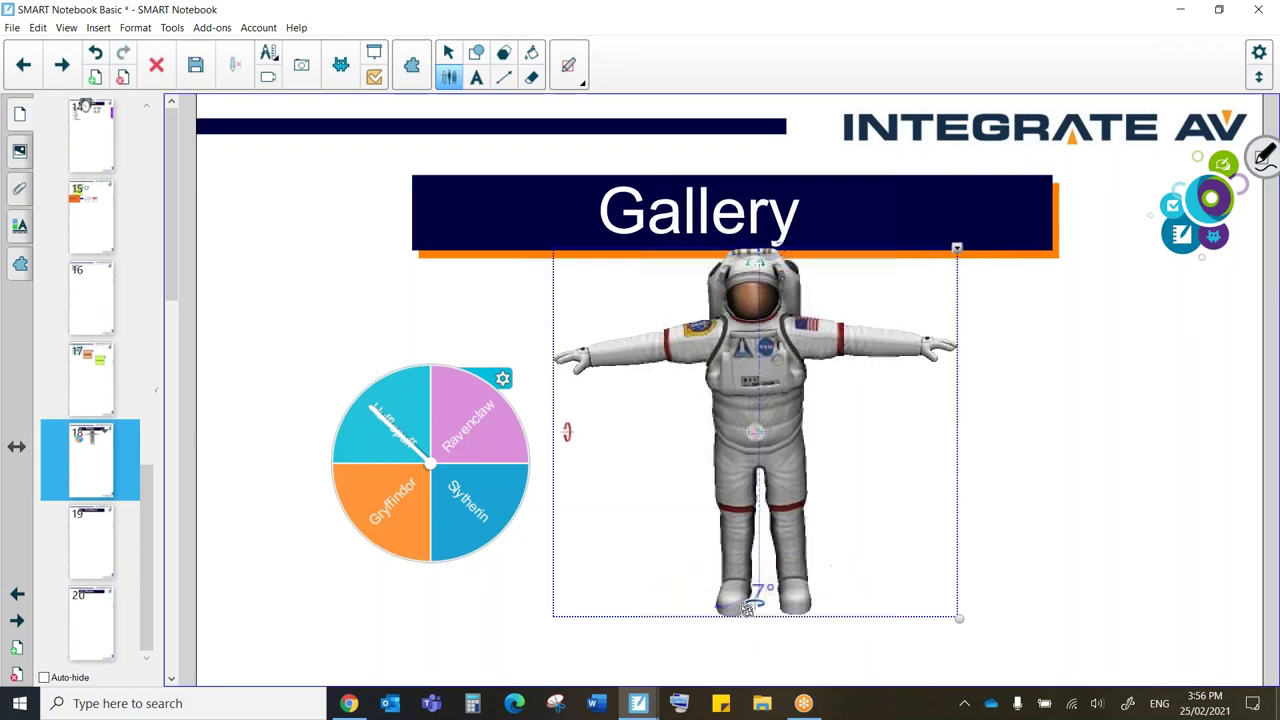
# Look at the Trimble 3D Warehouse entry in the Gallery, then go to page 19, GeoGebra.
pyautogui.click(1063, 449)
pyautogui.click(19, 152)
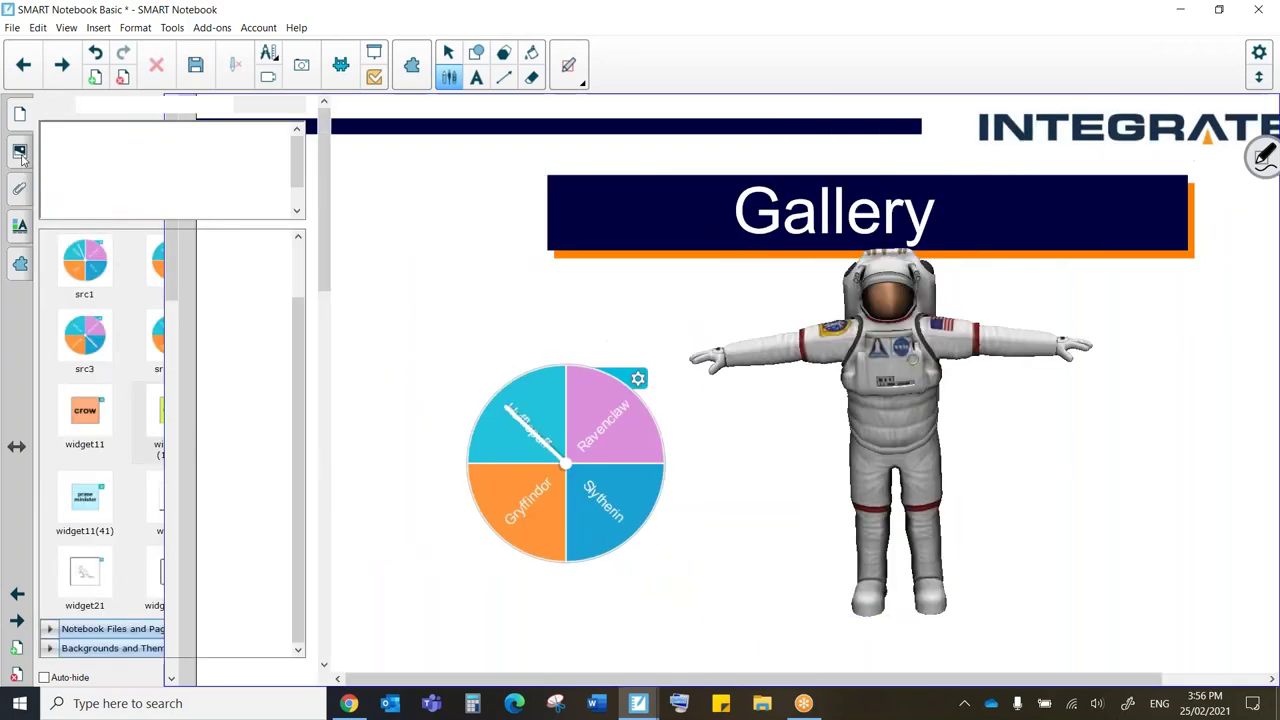
pyautogui.scroll(-1, 95, 165)
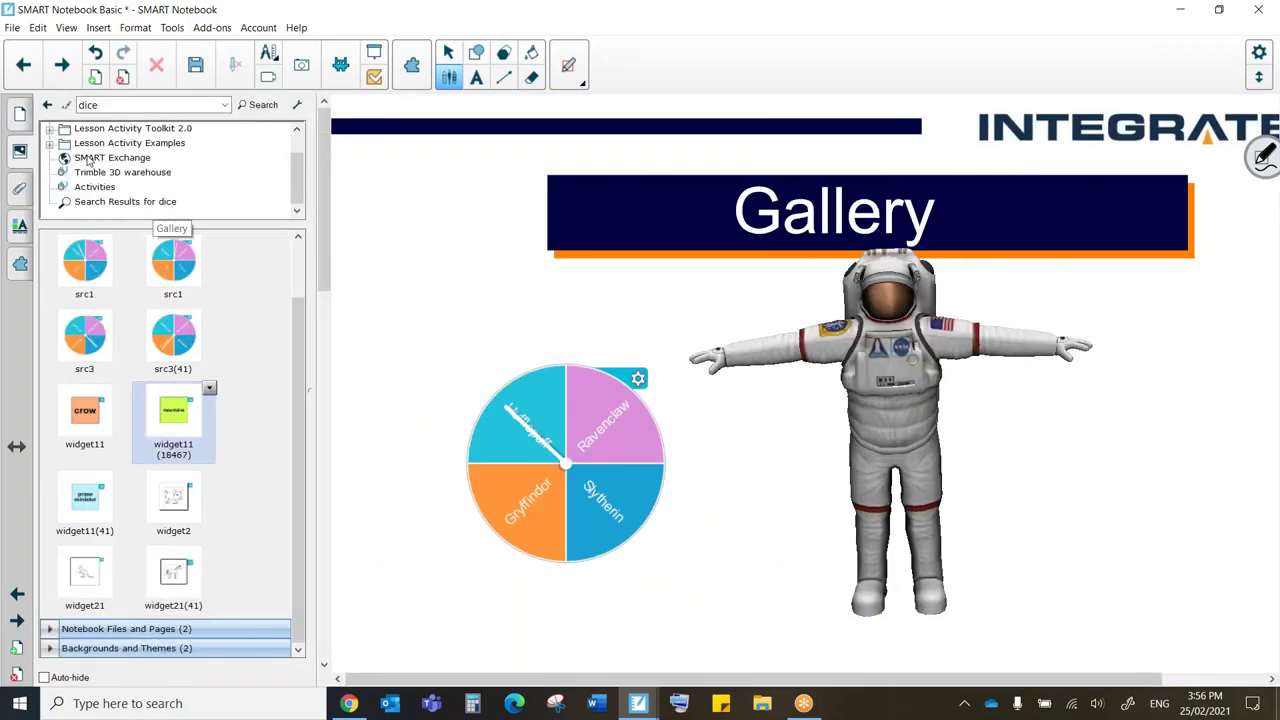
pyautogui.click(127, 174)
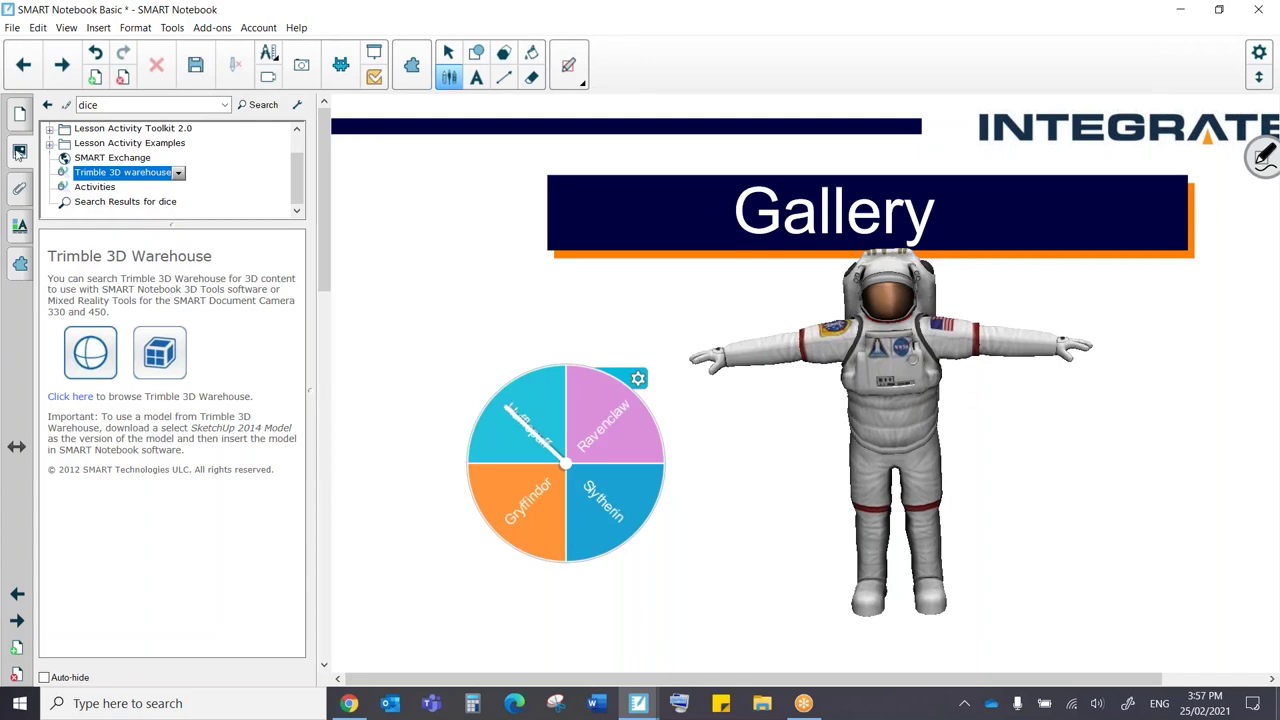
pyautogui.click(21, 122)
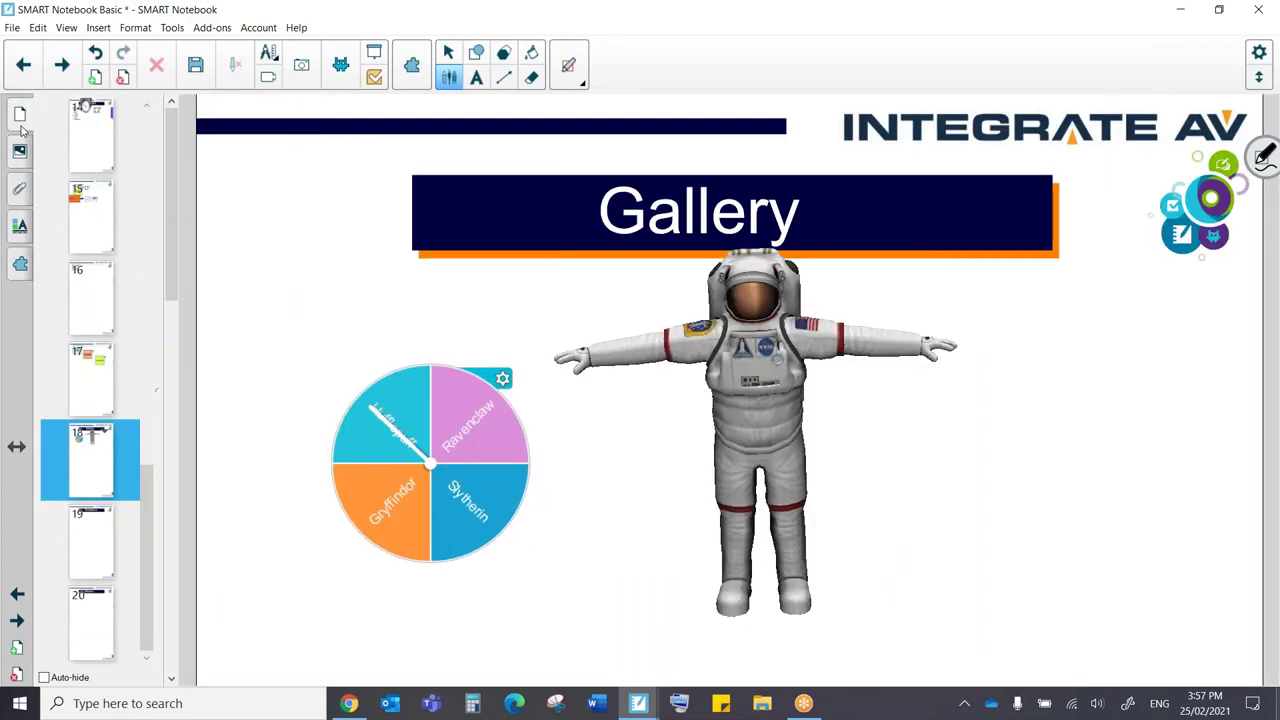
pyautogui.click(83, 542)
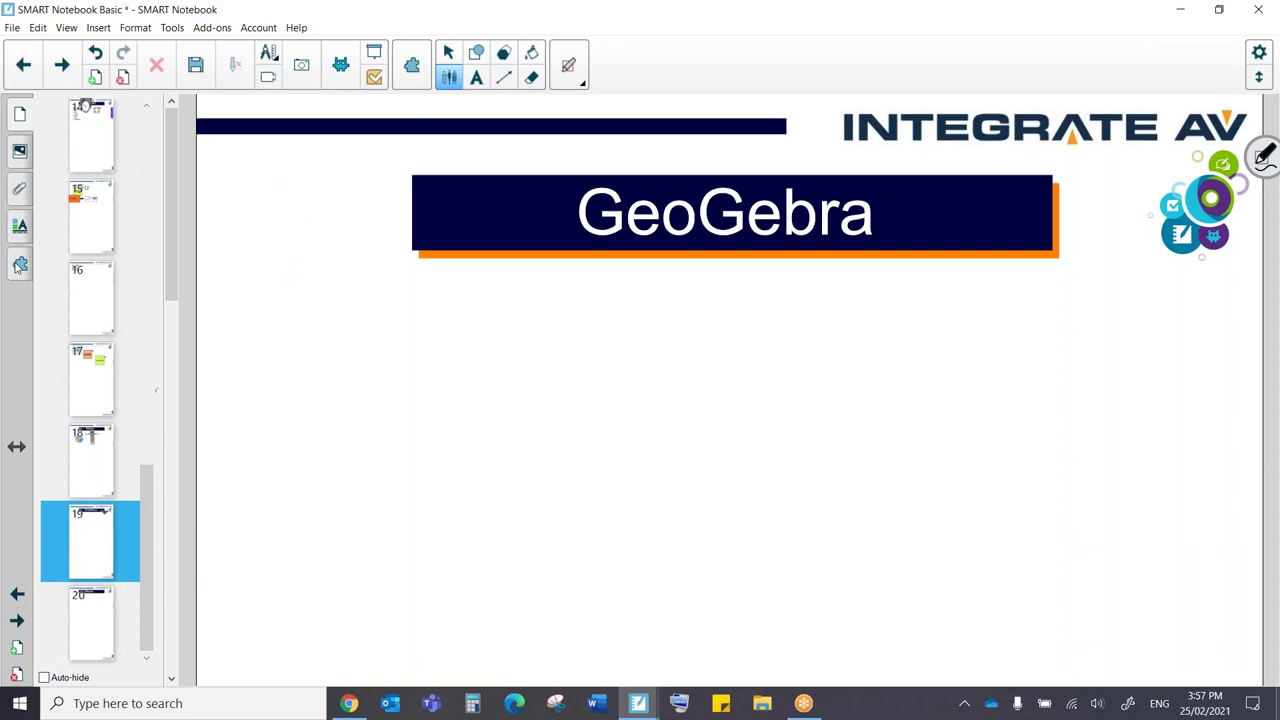
# Insert a GeoGebra widget from Add-ons and switch to the calligraphic pen.
pyautogui.click(19, 265)
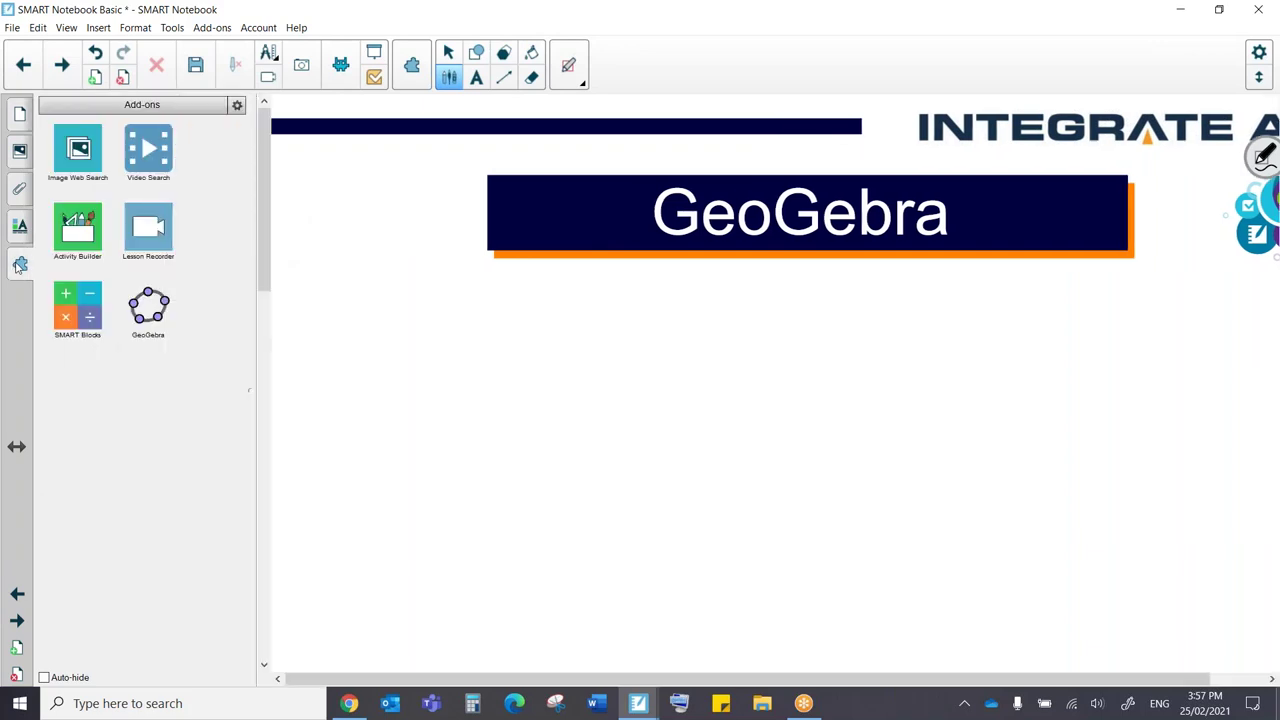
pyautogui.click(147, 300)
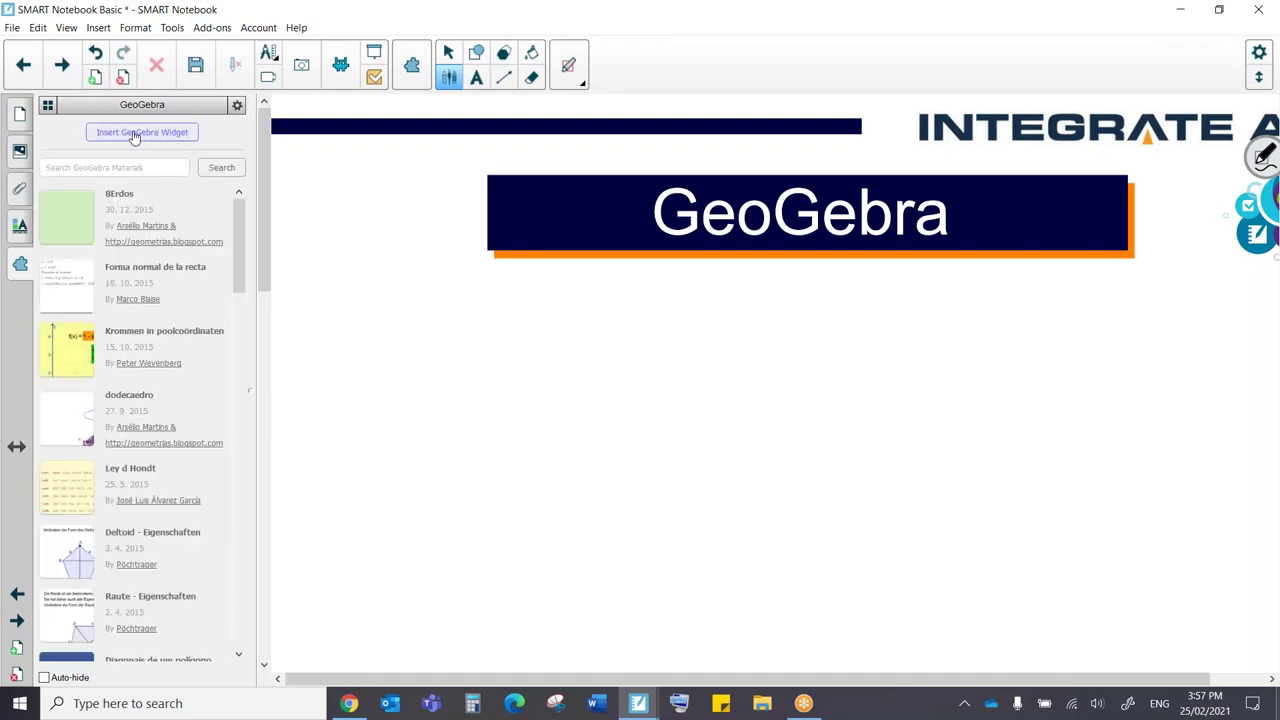
pyautogui.click(150, 134)
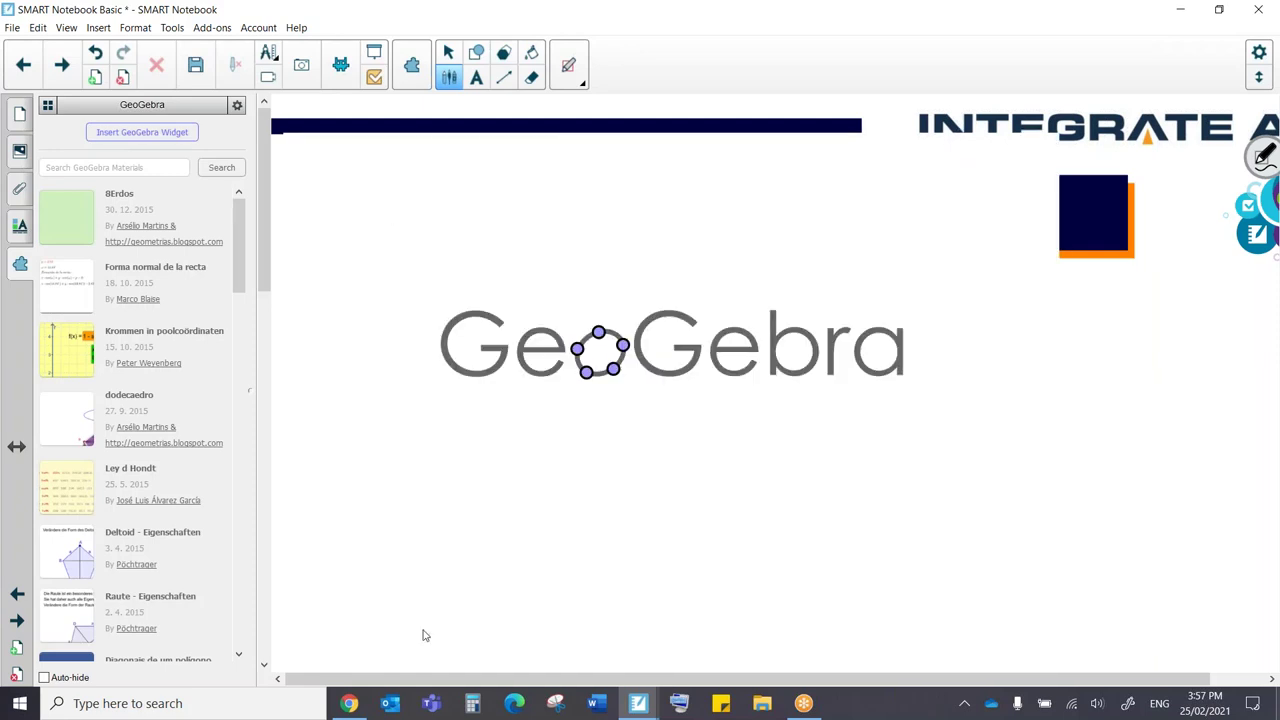
pyautogui.click(18, 110)
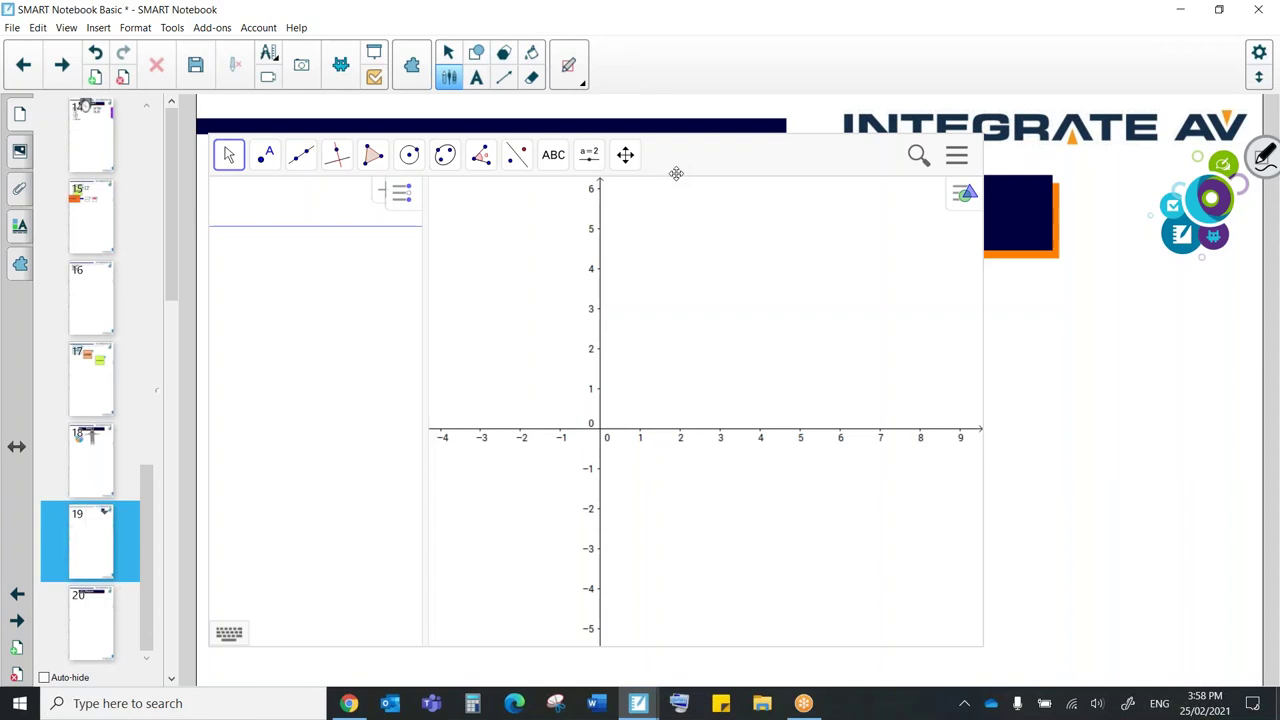
pyautogui.click(570, 64)
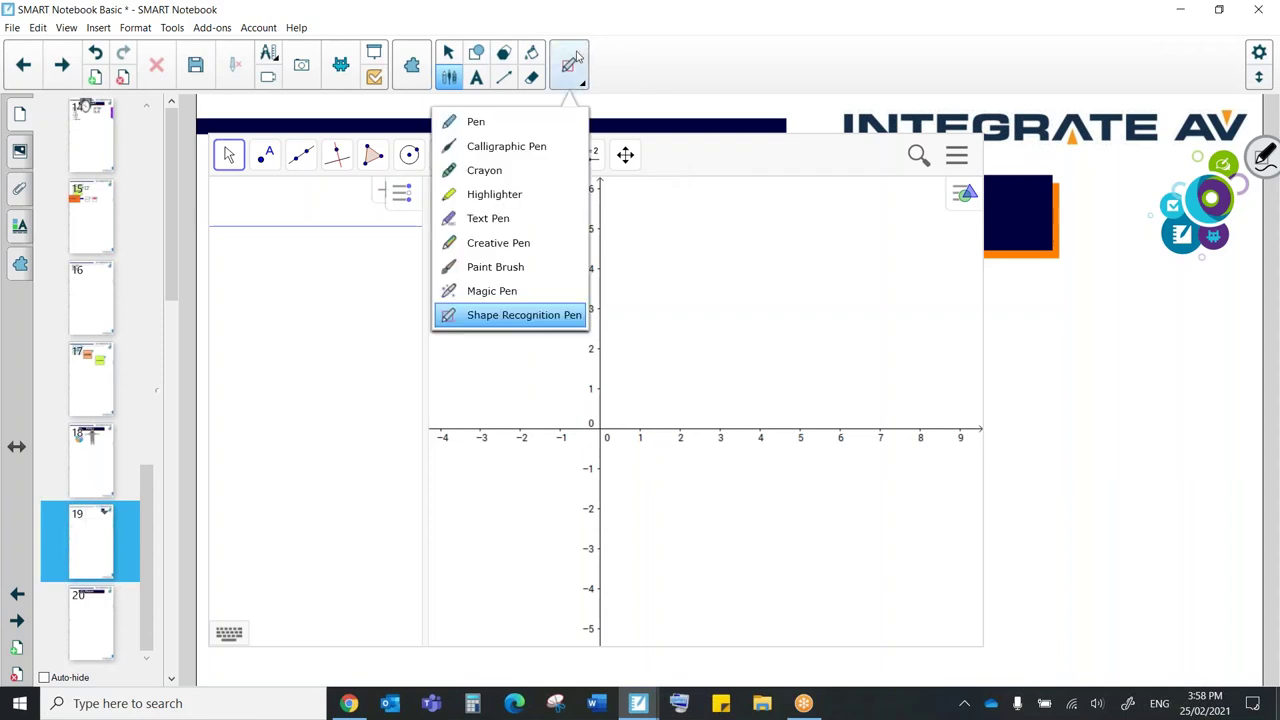
pyautogui.click(541, 145)
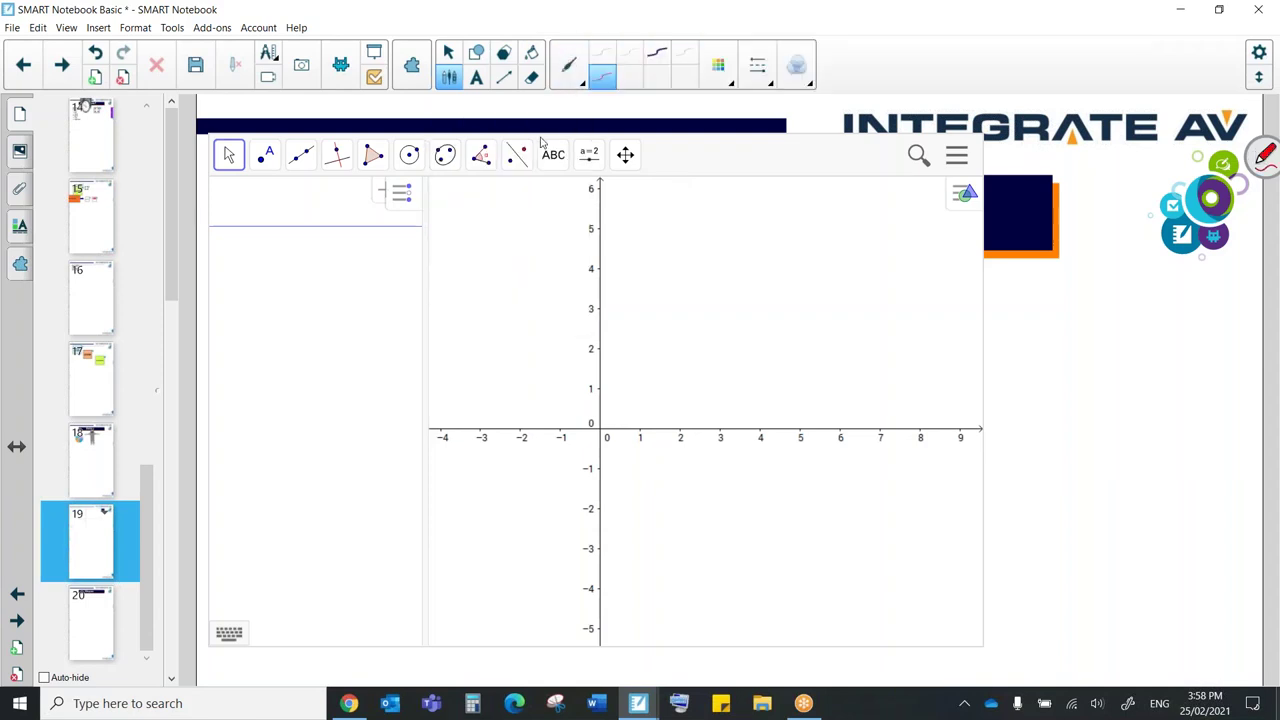
# Erase the stray ink and handwrite y = x² in red beside the graph.
pyautogui.moveTo(1070, 410)
pyautogui.mouseDown()
pyautogui.moveTo(1078, 430)
pyautogui.moveTo(1104, 424)
pyautogui.mouseUp()
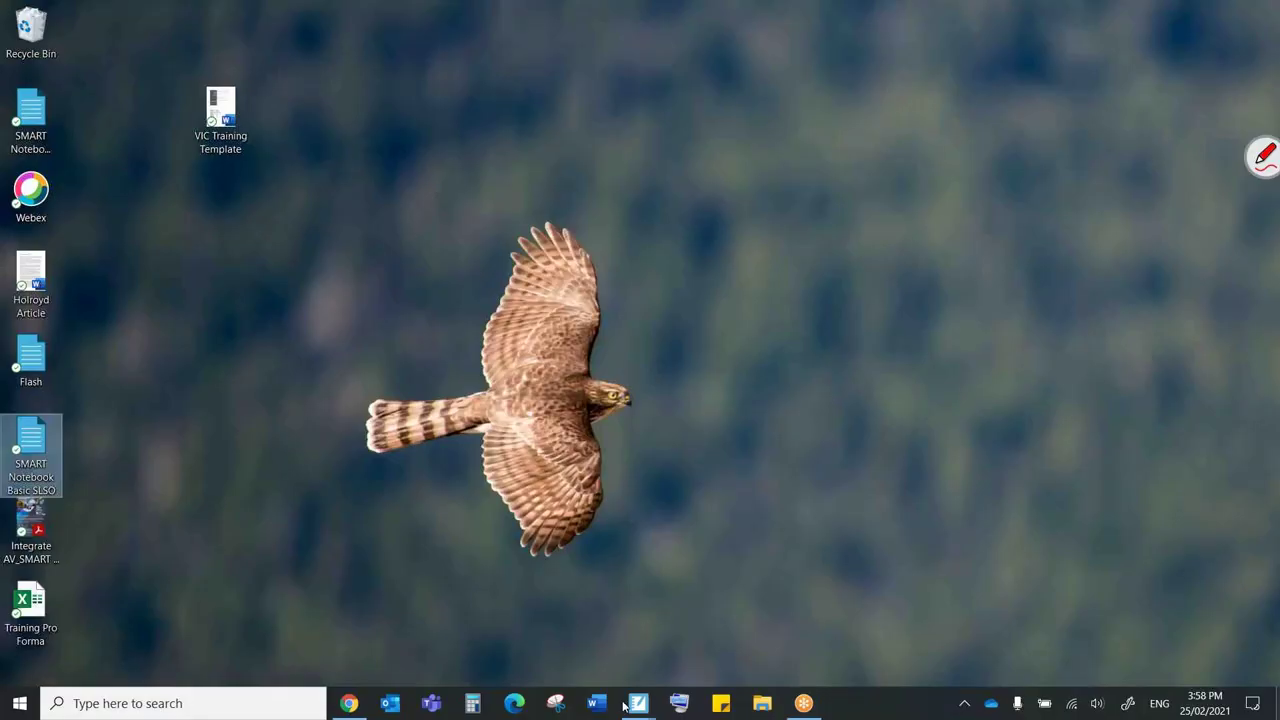
pyautogui.moveTo(624, 706)
pyautogui.click(596, 631)
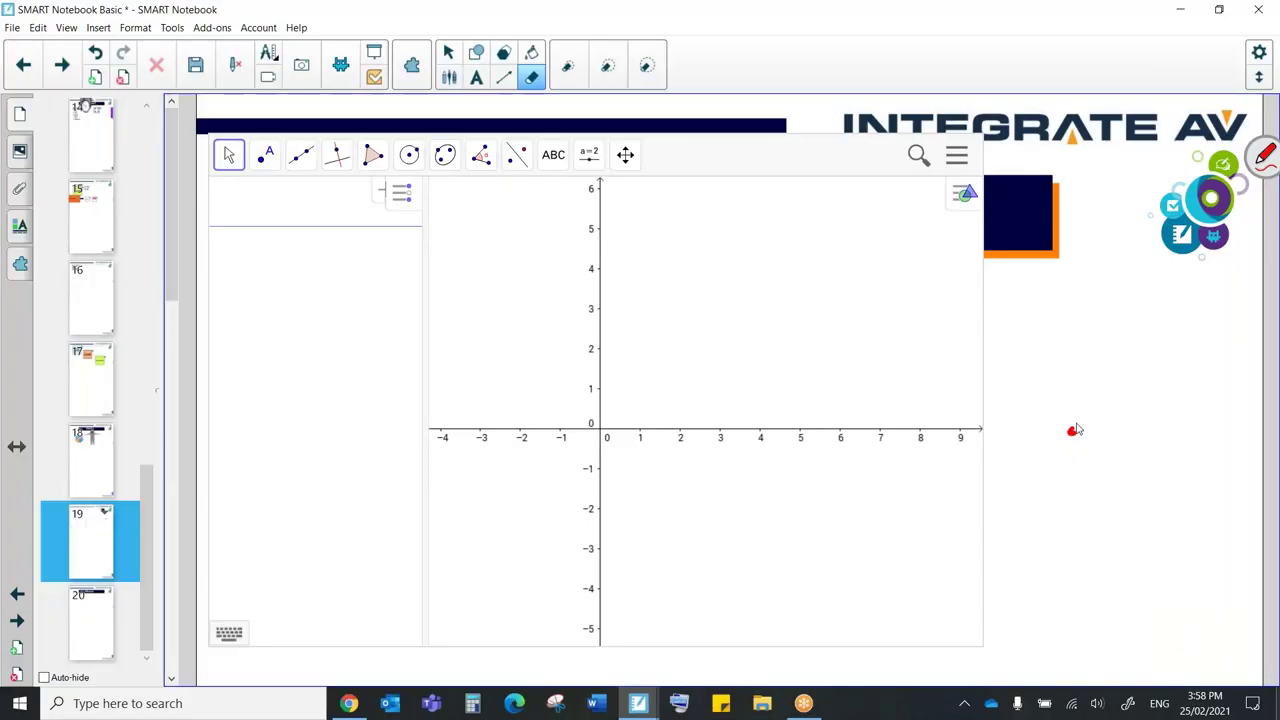
pyautogui.click(449, 77)
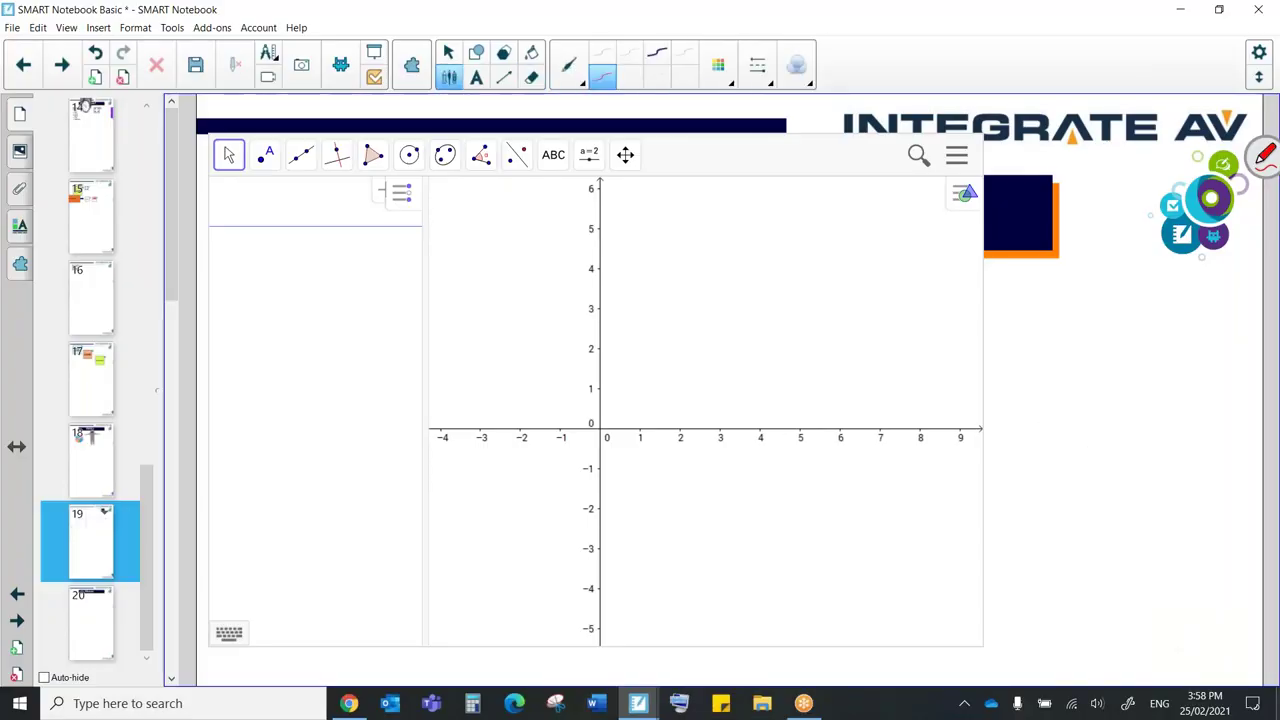
pyautogui.moveTo(1070, 370); pyautogui.dragTo(1068, 401)
pyautogui.moveTo(1104, 354)
pyautogui.mouseDown()
pyautogui.moveTo(1146, 353)
pyautogui.moveTo(1177, 322)
pyautogui.mouseUp()
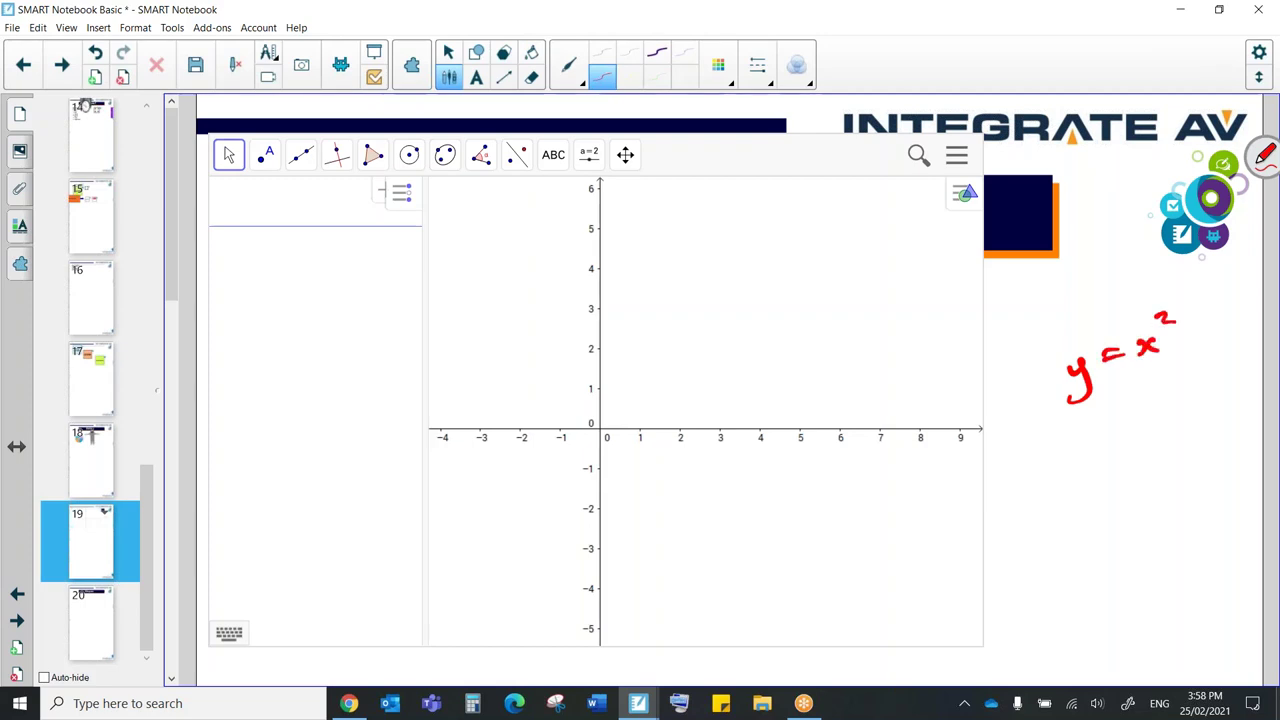
# Drag the y = x² ink into GeoGebra and shift the parabola's vertex to about x = 1.
pyautogui.moveTo(1065, 387)
pyautogui.mouseDown()
pyautogui.moveTo(1033, 425)
pyautogui.moveTo(460, 349)
pyautogui.moveTo(330, 292)
pyautogui.moveTo(312, 298)
pyautogui.mouseUp()
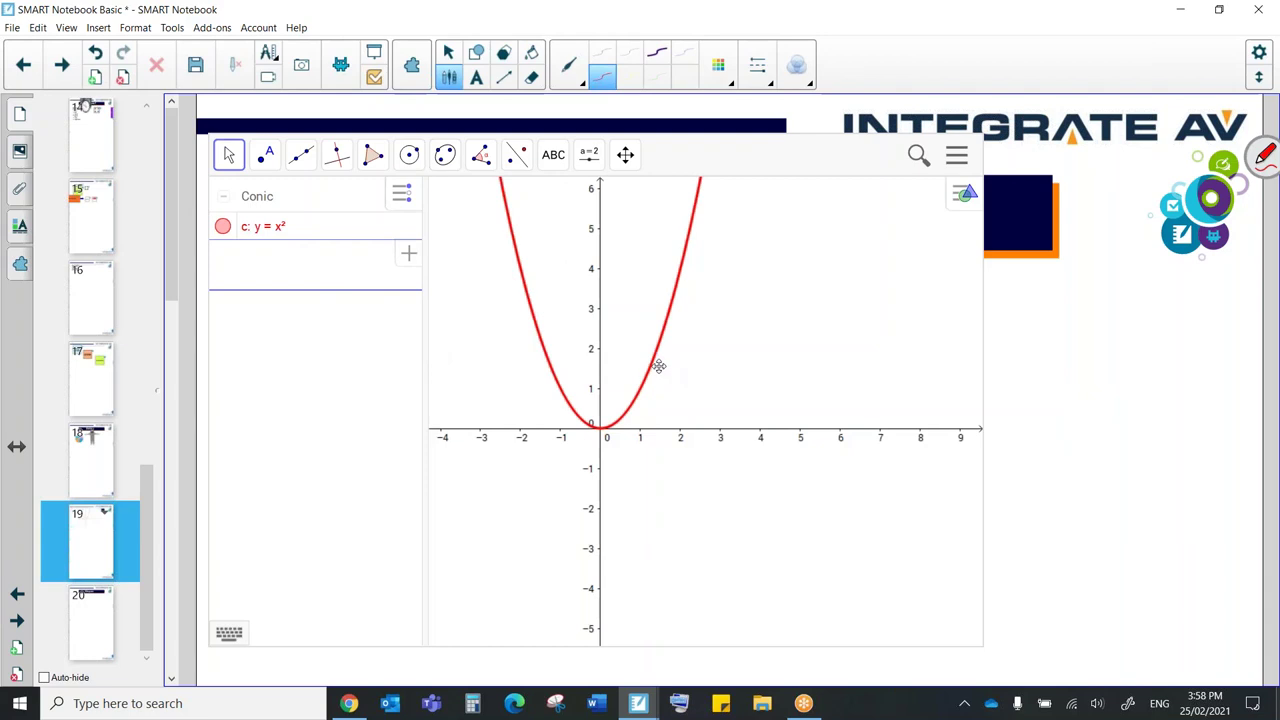
pyautogui.moveTo(655, 363); pyautogui.dragTo(689, 363)
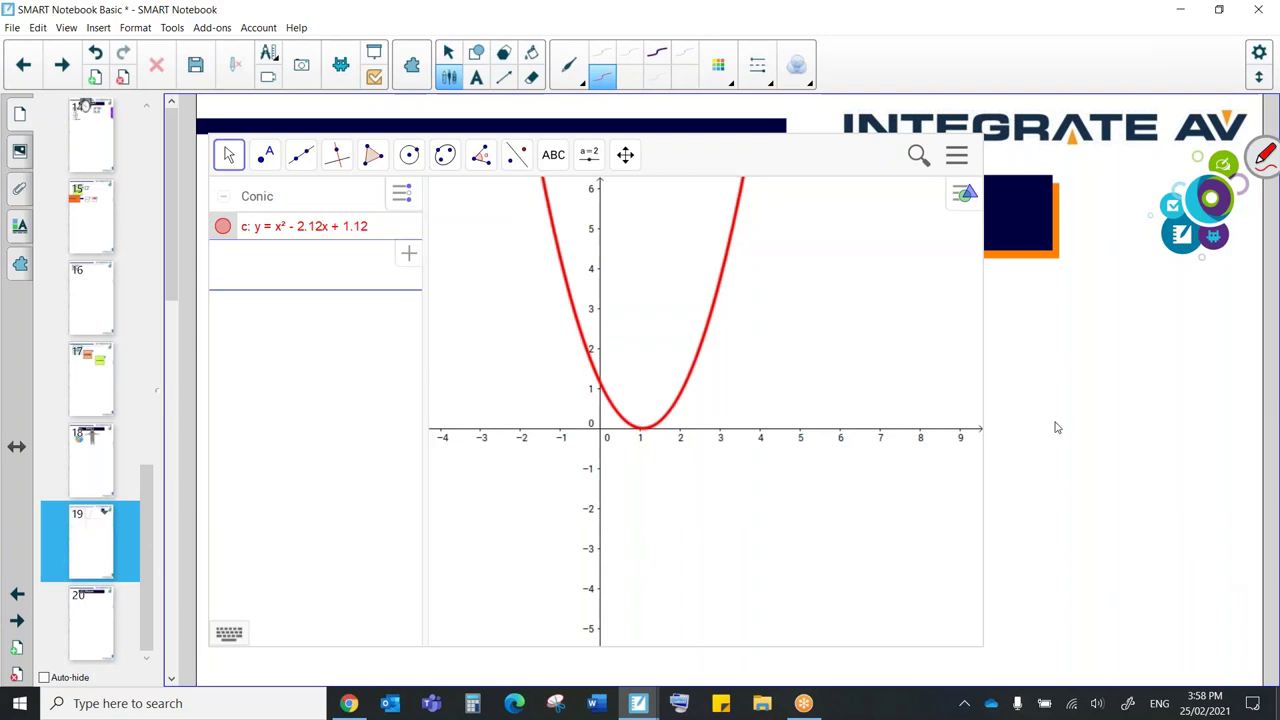
pyautogui.click(636, 705)
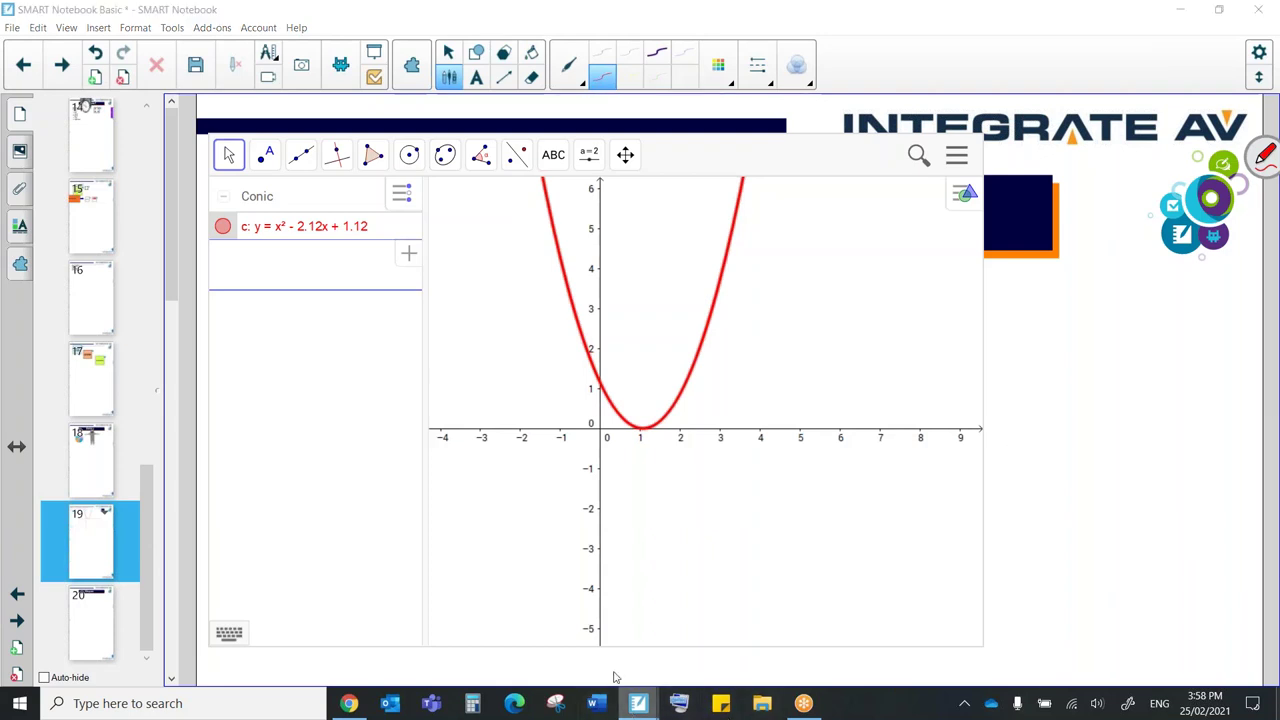
# Switch to the SMART Learning Suite document and reveal its hidden Online label.
pyautogui.moveTo(645, 705)
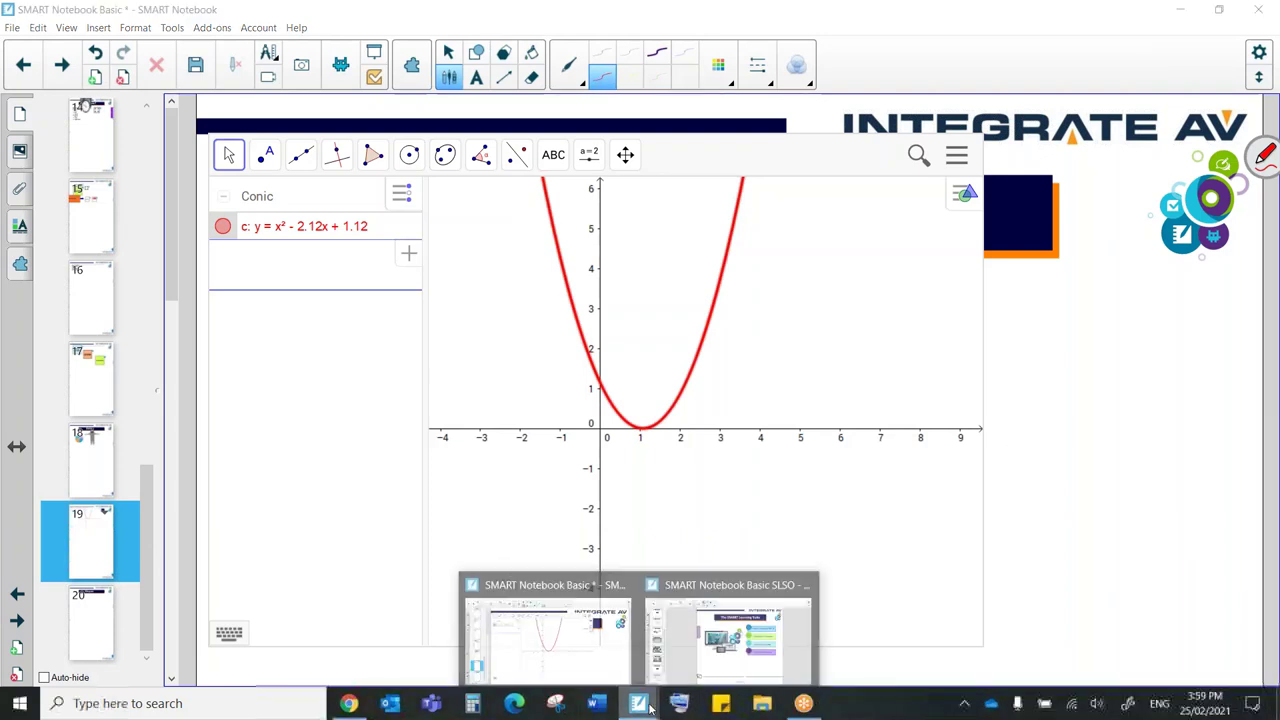
pyautogui.click(705, 643)
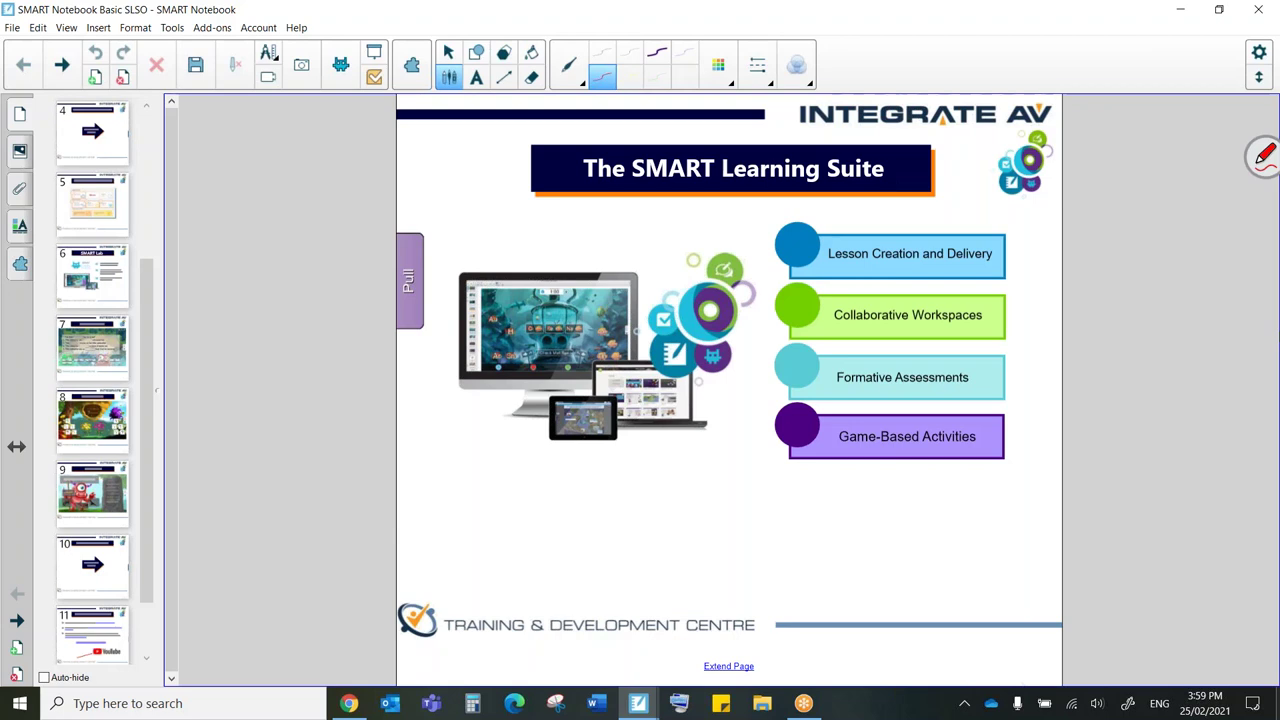
pyautogui.moveTo(476, 510)
pyautogui.mouseDown()
pyautogui.moveTo(516, 432)
pyautogui.moveTo(474, 438)
pyautogui.moveTo(520, 458)
pyautogui.mouseUp()
pyautogui.click(409, 280)
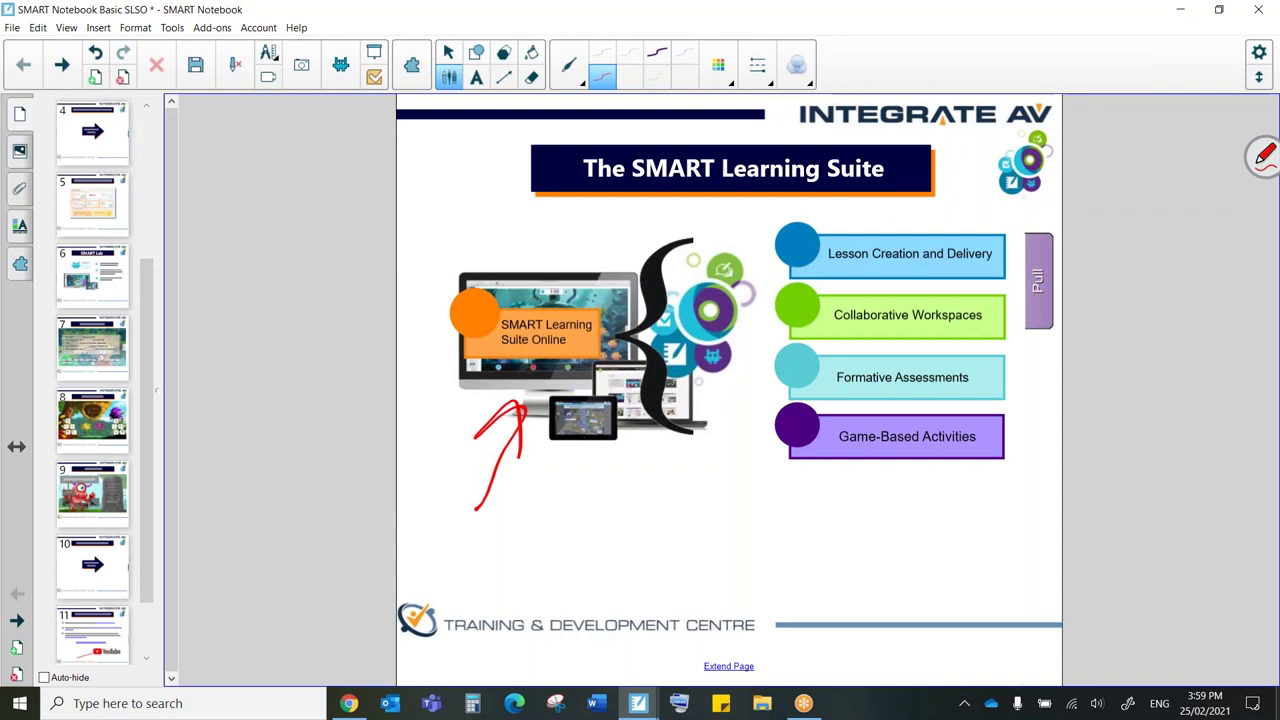
# Underline Delivery, Collaborative Workspaces, Formative Assessments and Game-Based Activities in red.
pyautogui.moveTo(950, 263); pyautogui.dragTo(1005, 255)
pyautogui.moveTo(830, 325); pyautogui.dragTo(1003, 316)
pyautogui.moveTo(828, 392); pyautogui.dragTo(972, 390)
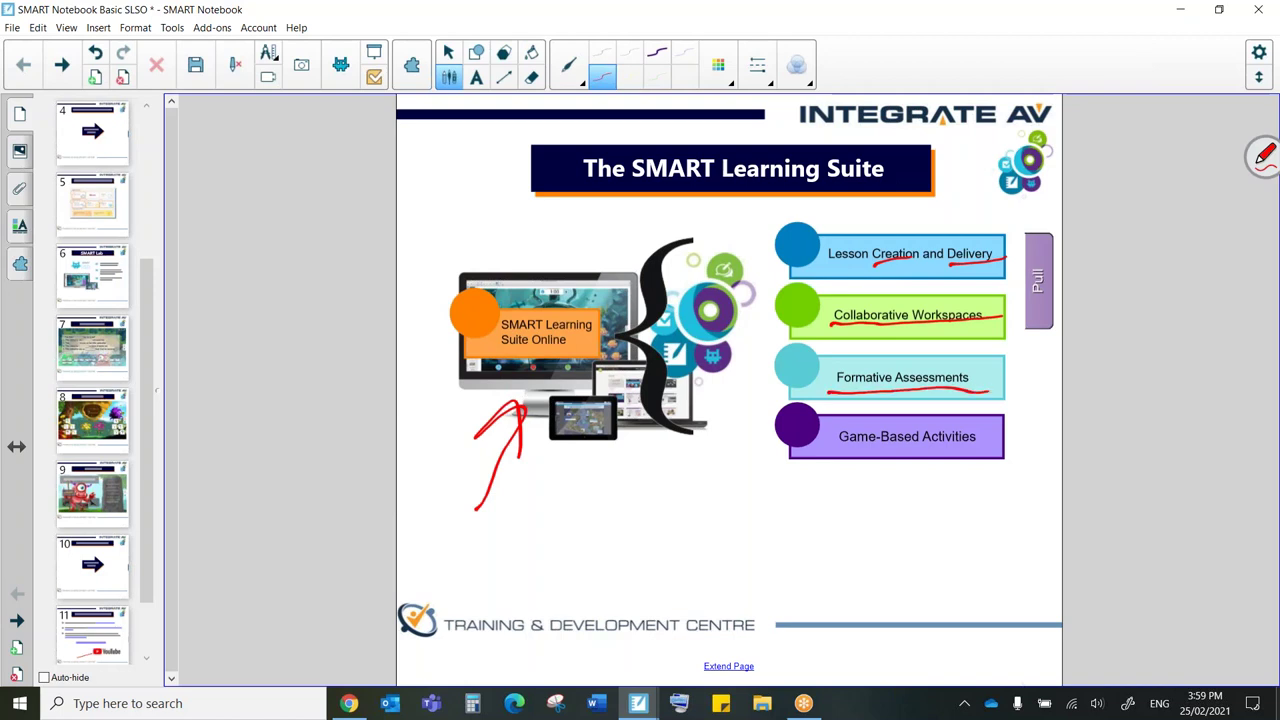
pyautogui.moveTo(835, 449); pyautogui.dragTo(975, 445)
pyautogui.moveTo(834, 477)
pyautogui.mouseDown()
pyautogui.moveTo(832, 548)
pyautogui.moveTo(862, 543)
pyautogui.mouseUp()
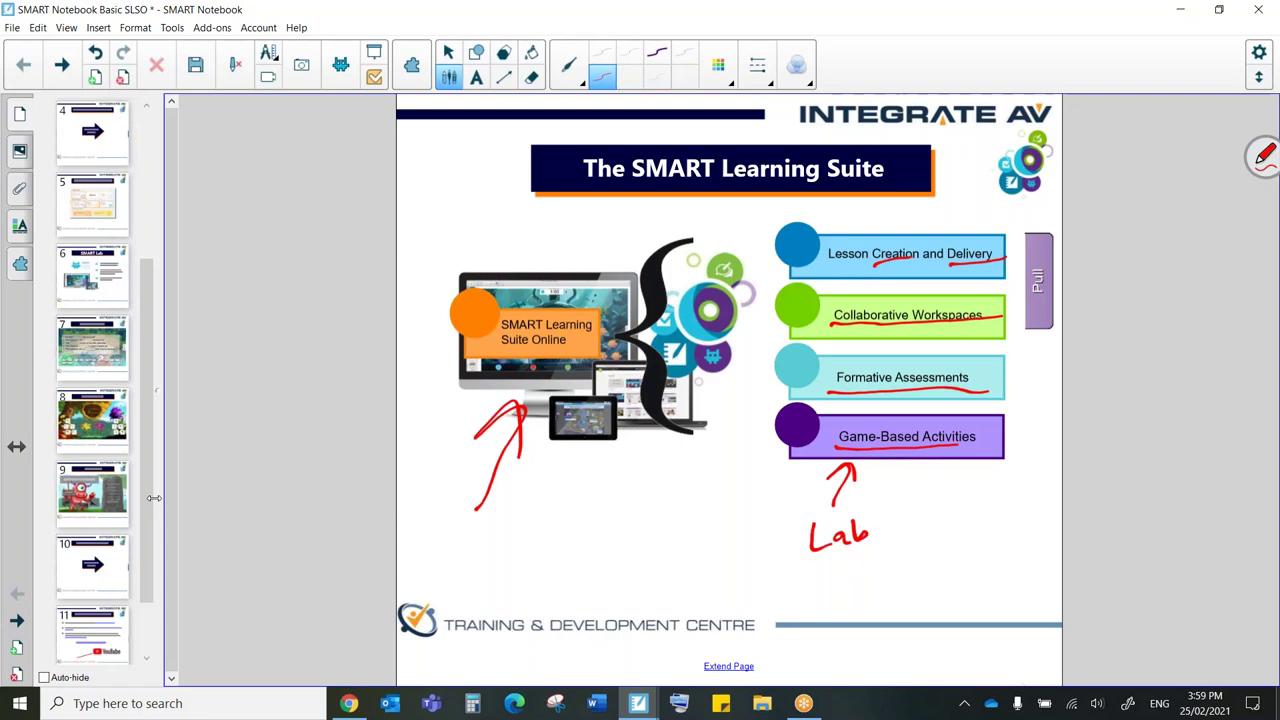
# In the browser's meeting hub tab, go to suite.smarttech.com.
pyautogui.click(349, 703)
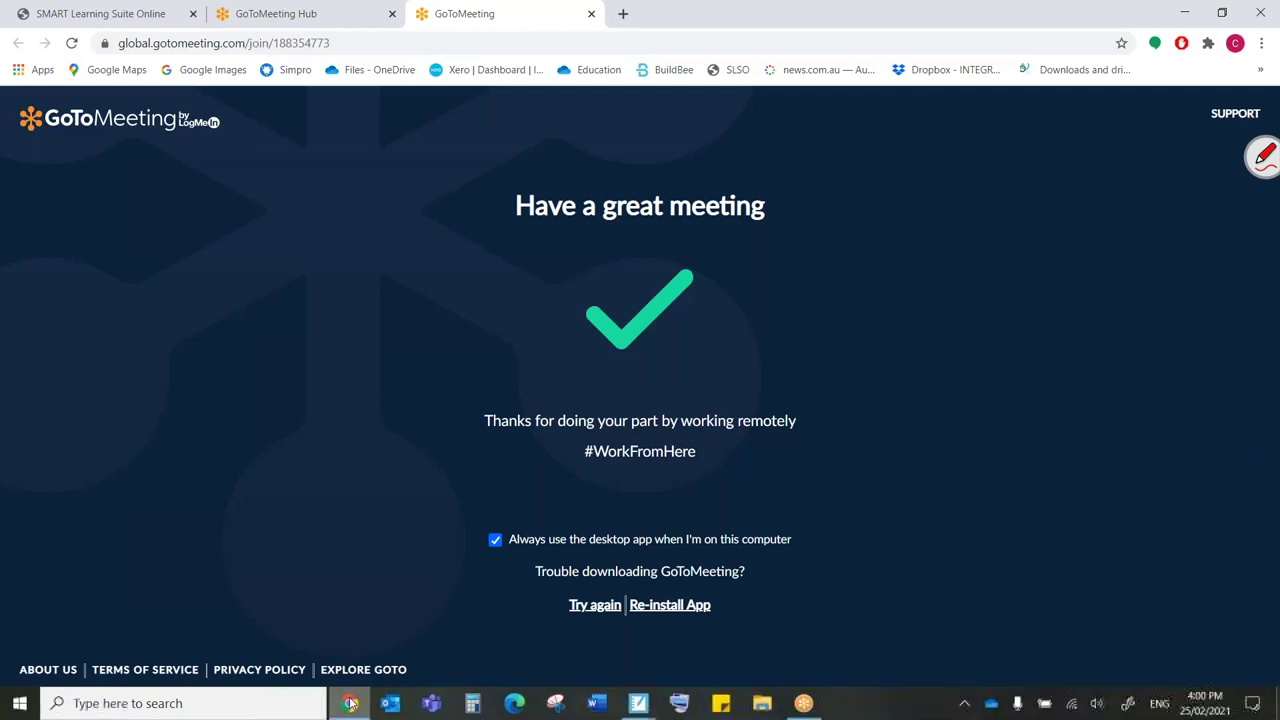
pyautogui.moveTo(786, 194); pyautogui.dragTo(838, 161)
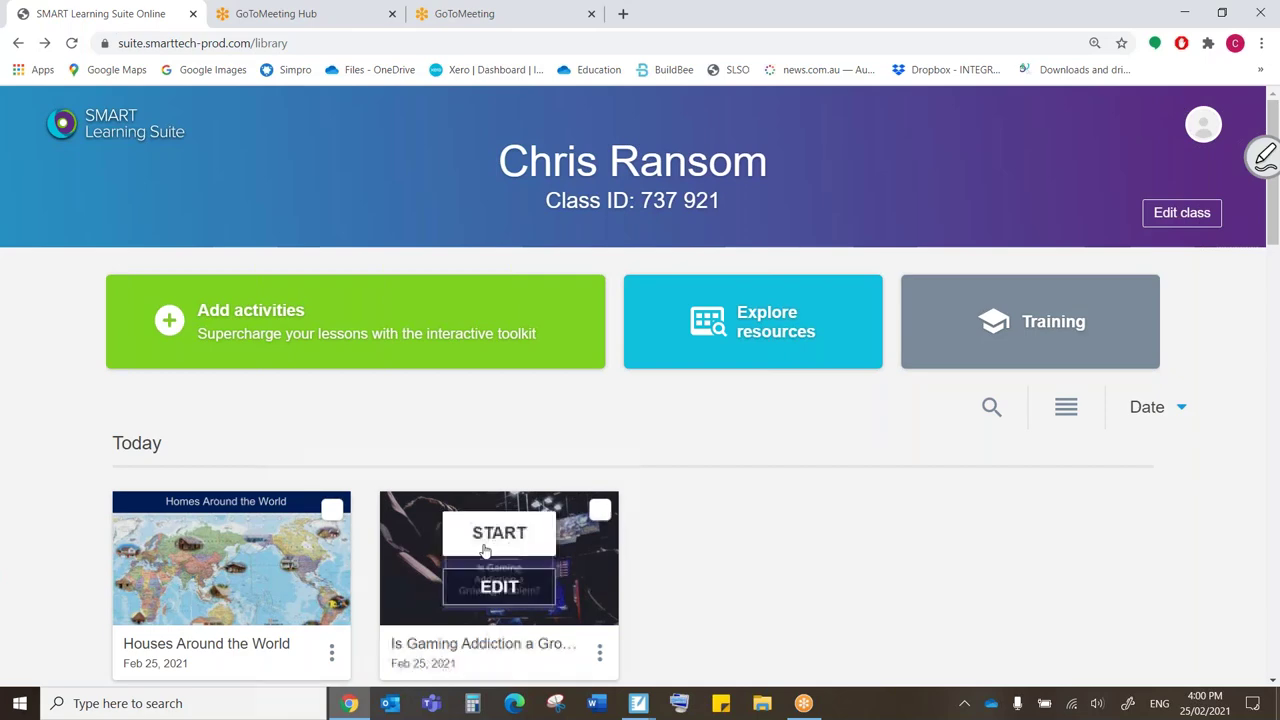
pyautogui.click(366, 27)
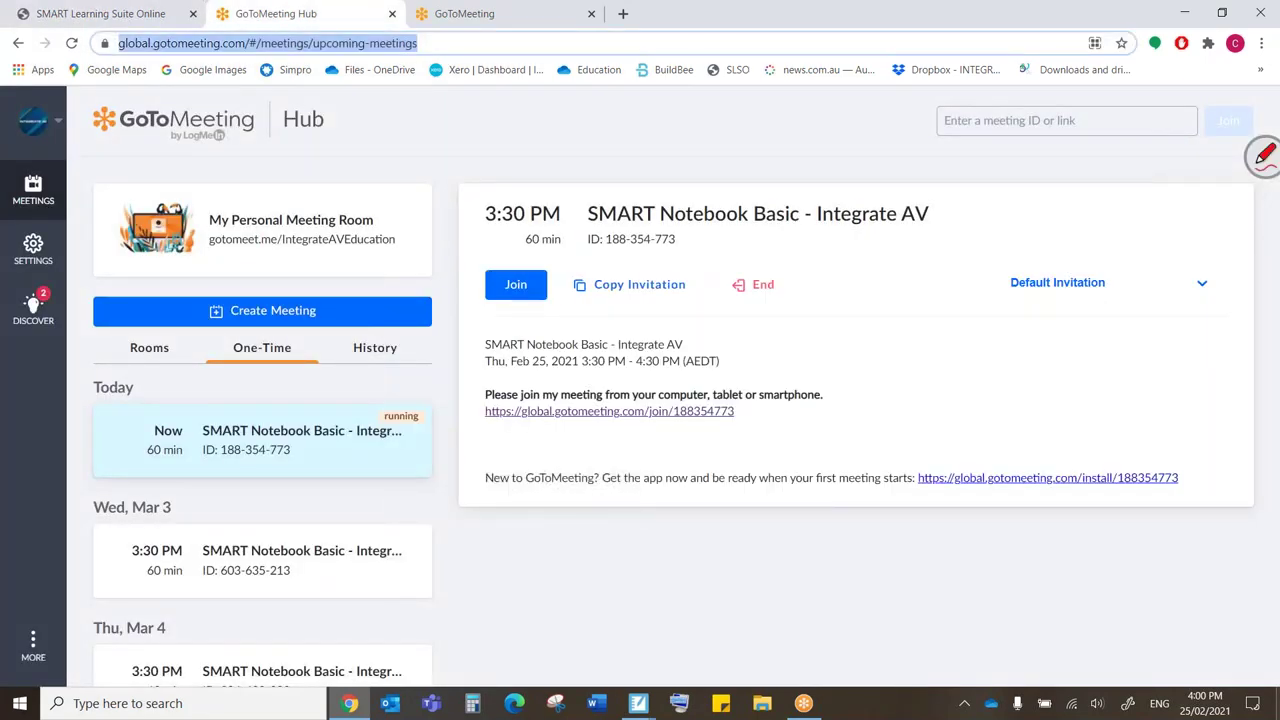
pyautogui.write('suite.smarttech-prod.com/library')
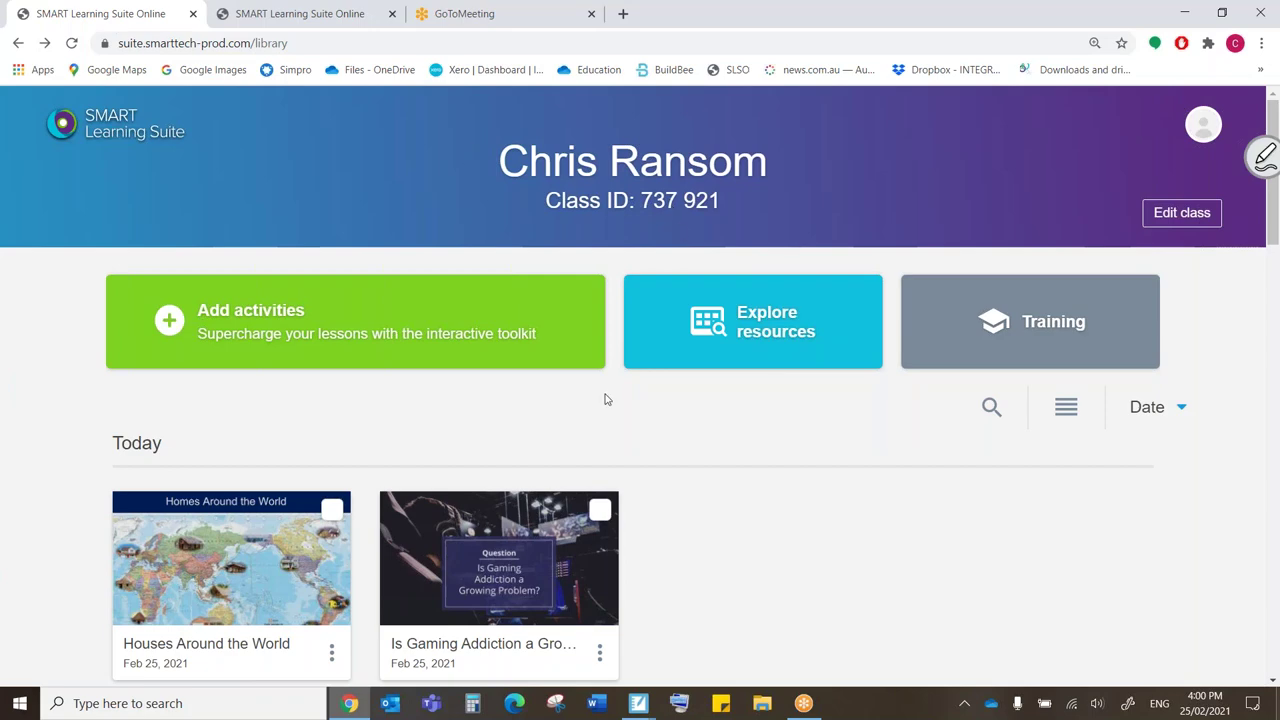
# Scroll and zoom through the lesson library to find 'Houses Around the World'.
pyautogui.scroll(-3, 612, 393)
pyautogui.scroll(-5, 714, 366)
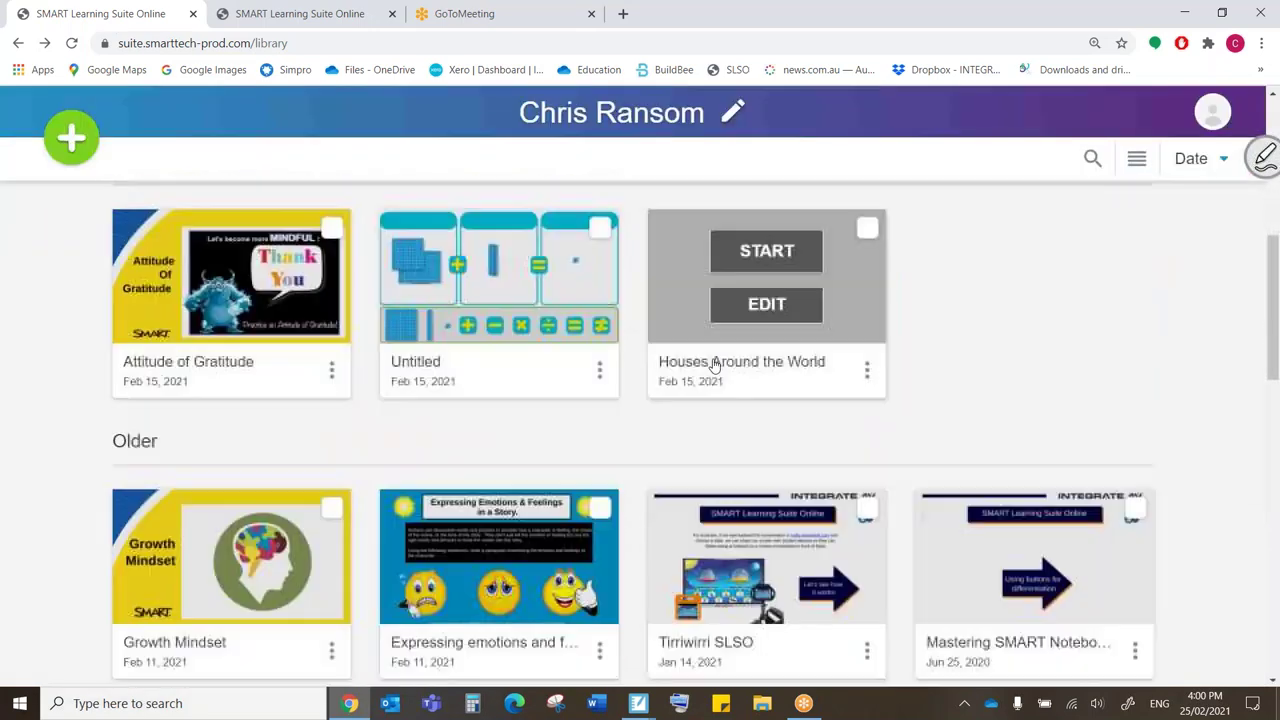
pyautogui.scroll(-6, 730, 358)
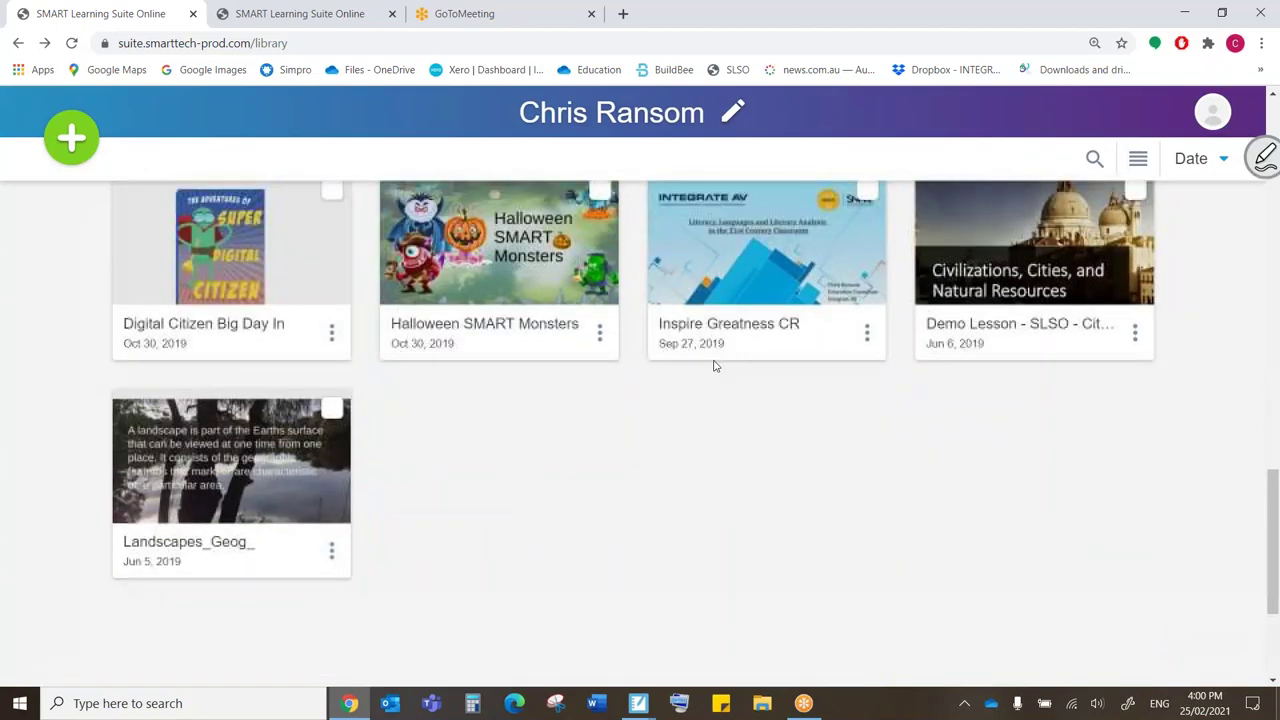
pyautogui.scroll(3, 714, 363)
pyautogui.hotkey('ctrl', '-')
pyautogui.scroll(10, 714, 366)
pyautogui.scroll(-2, 714, 364)
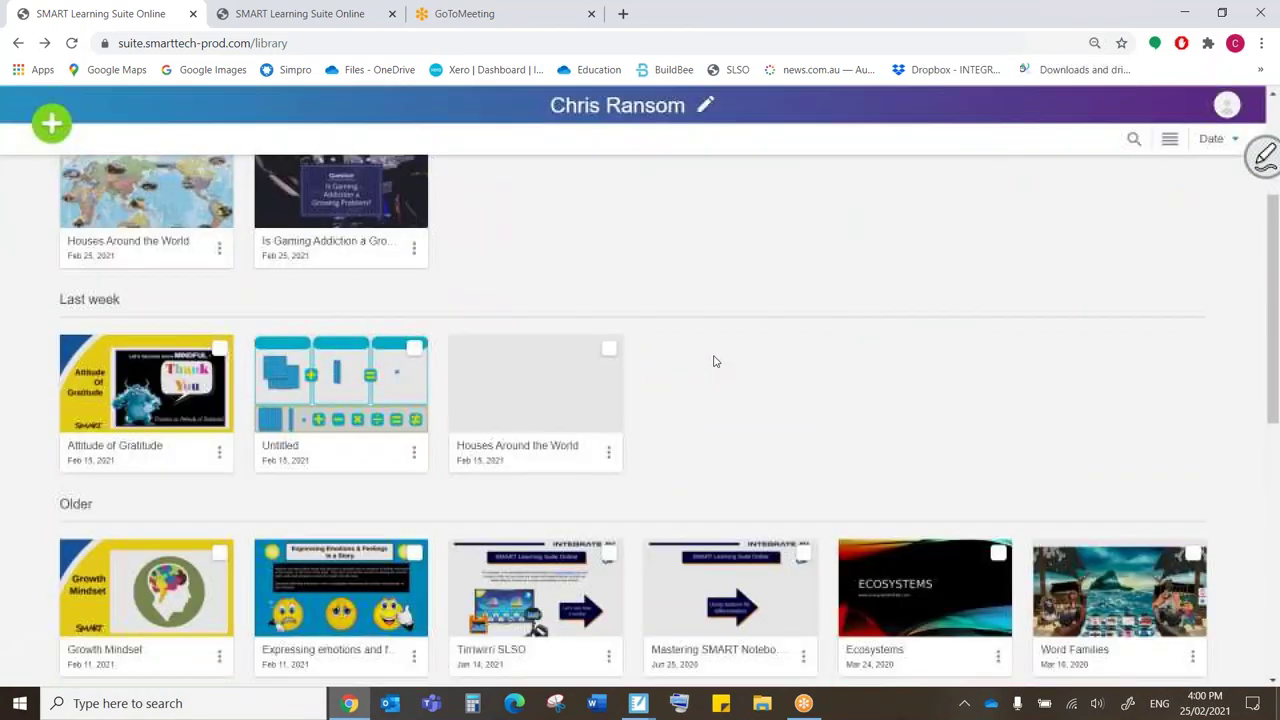
pyautogui.scroll(3, 711, 357)
pyautogui.hotkey('ctrl', '+')
pyautogui.hotkey('ctrl', '+')
pyautogui.hotkey('ctrl', '+')
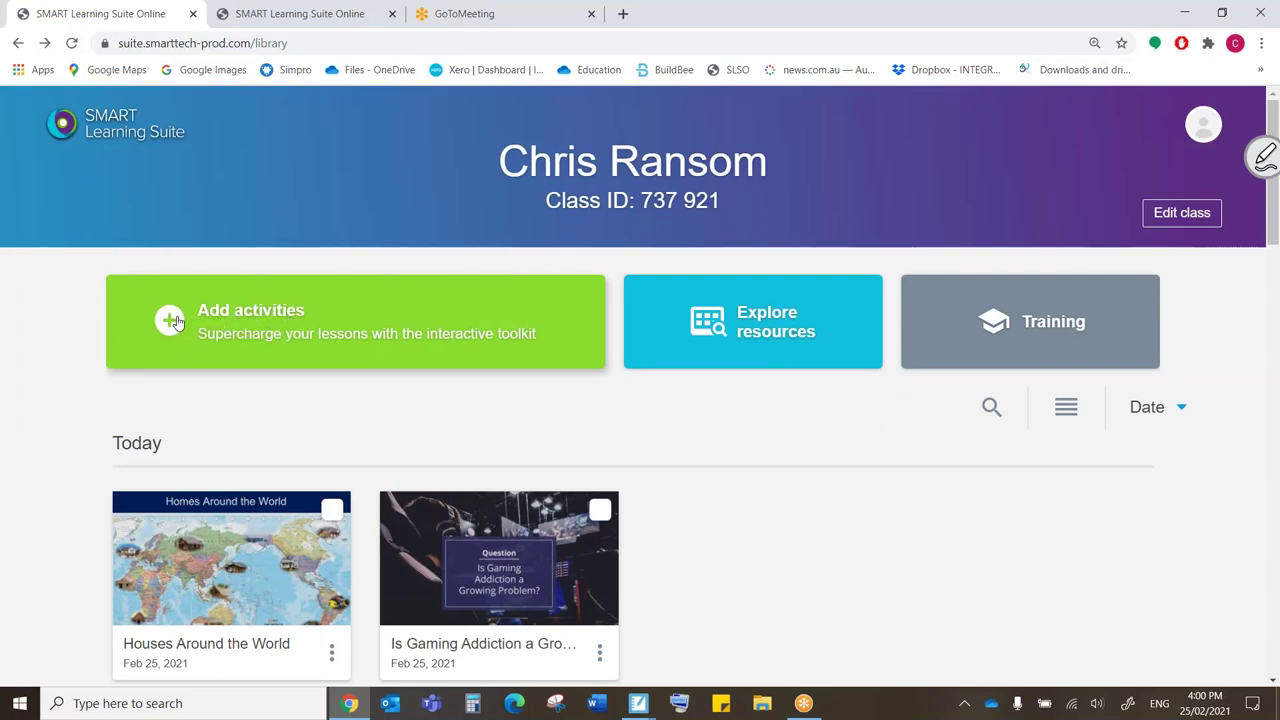
# Start a new lesson, dismiss the tip, preview Graphic Organizers, and return to Add content.
pyautogui.click(178, 322)
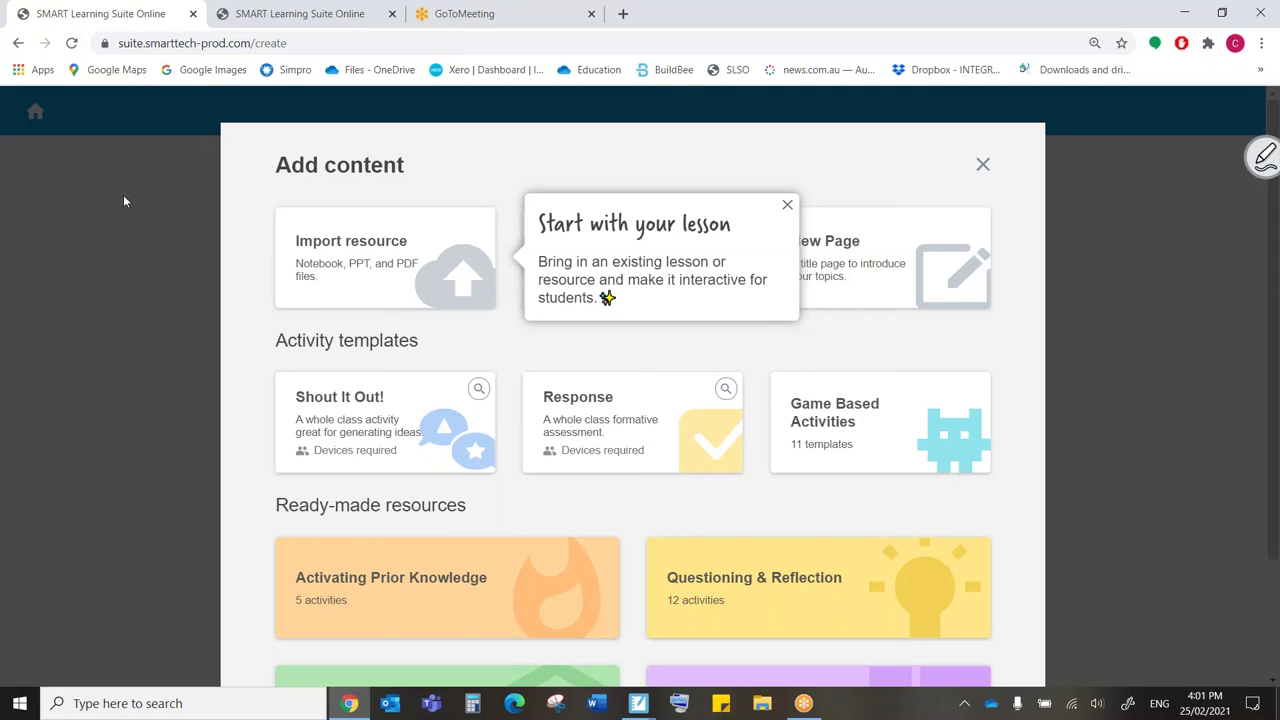
pyautogui.click(787, 204)
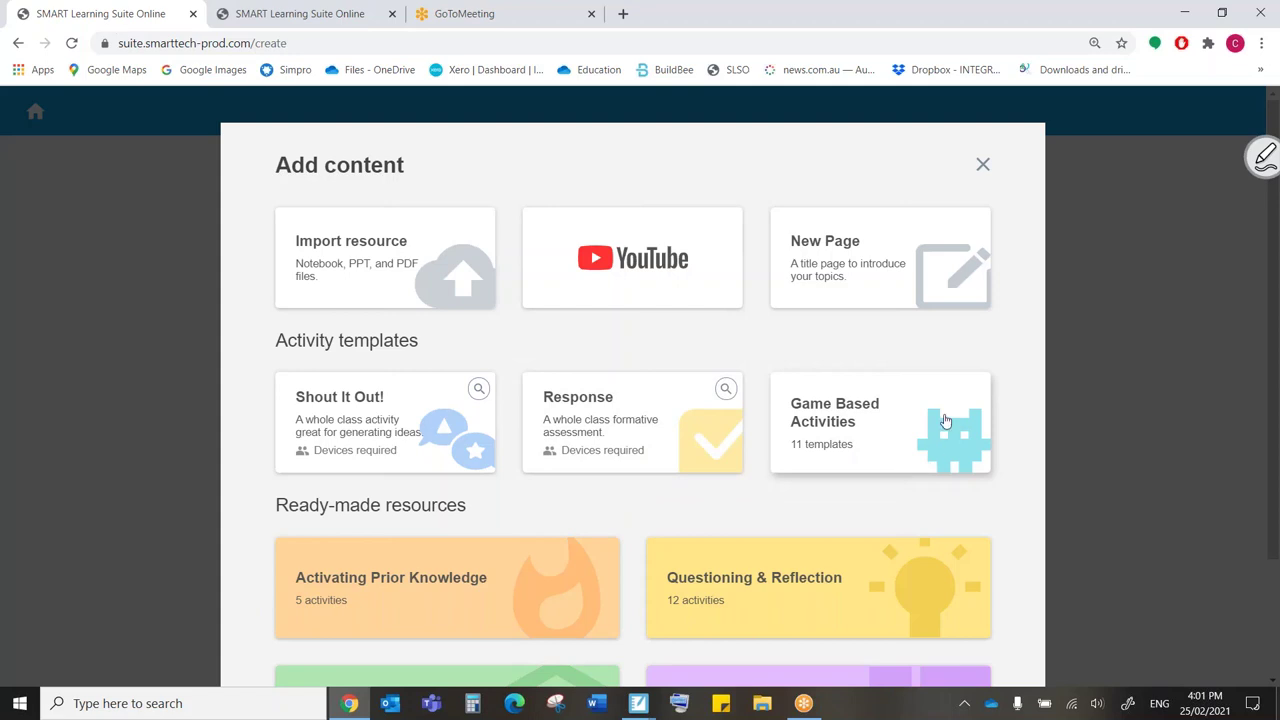
pyautogui.scroll(-2, 886, 418)
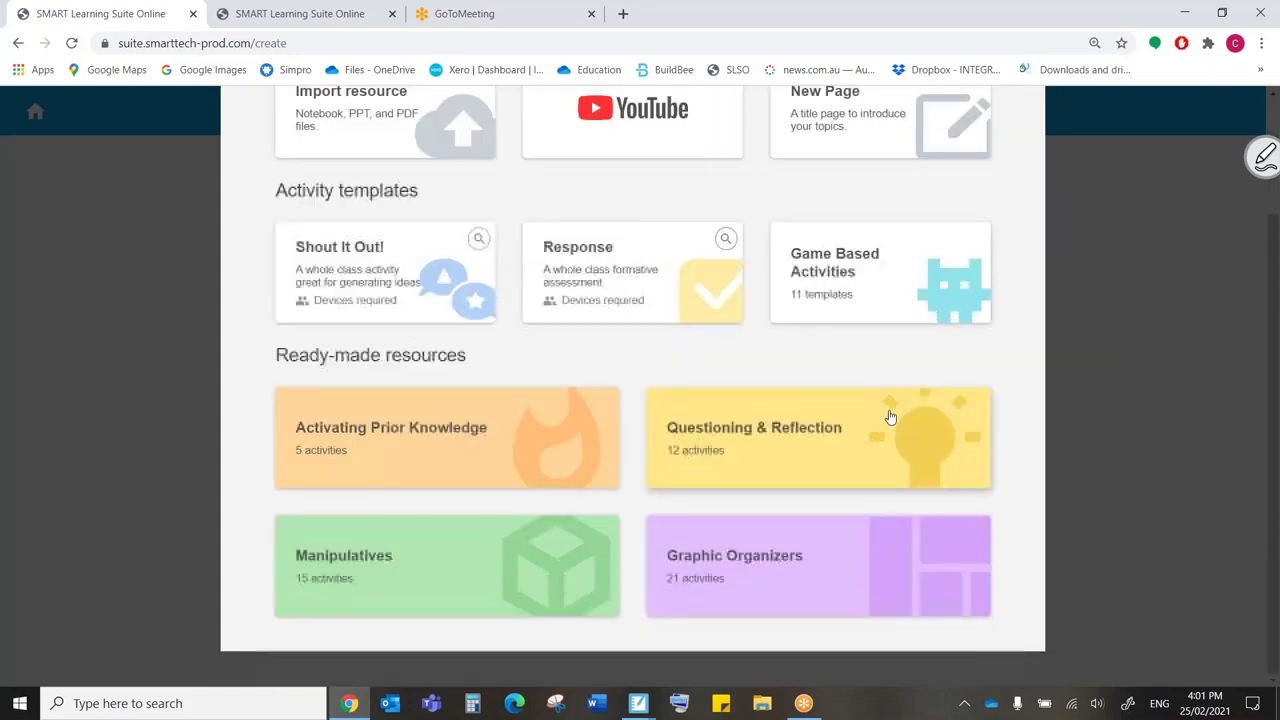
pyautogui.click(774, 550)
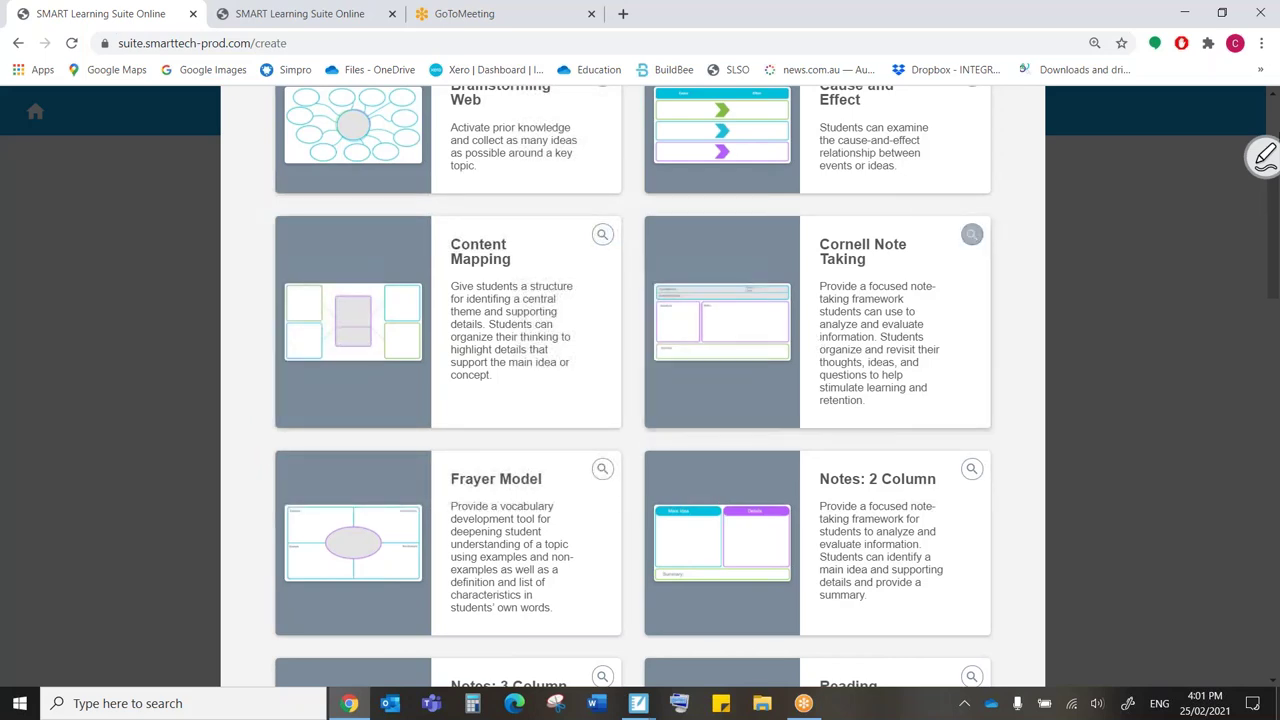
pyautogui.scroll(2, 1065, 197)
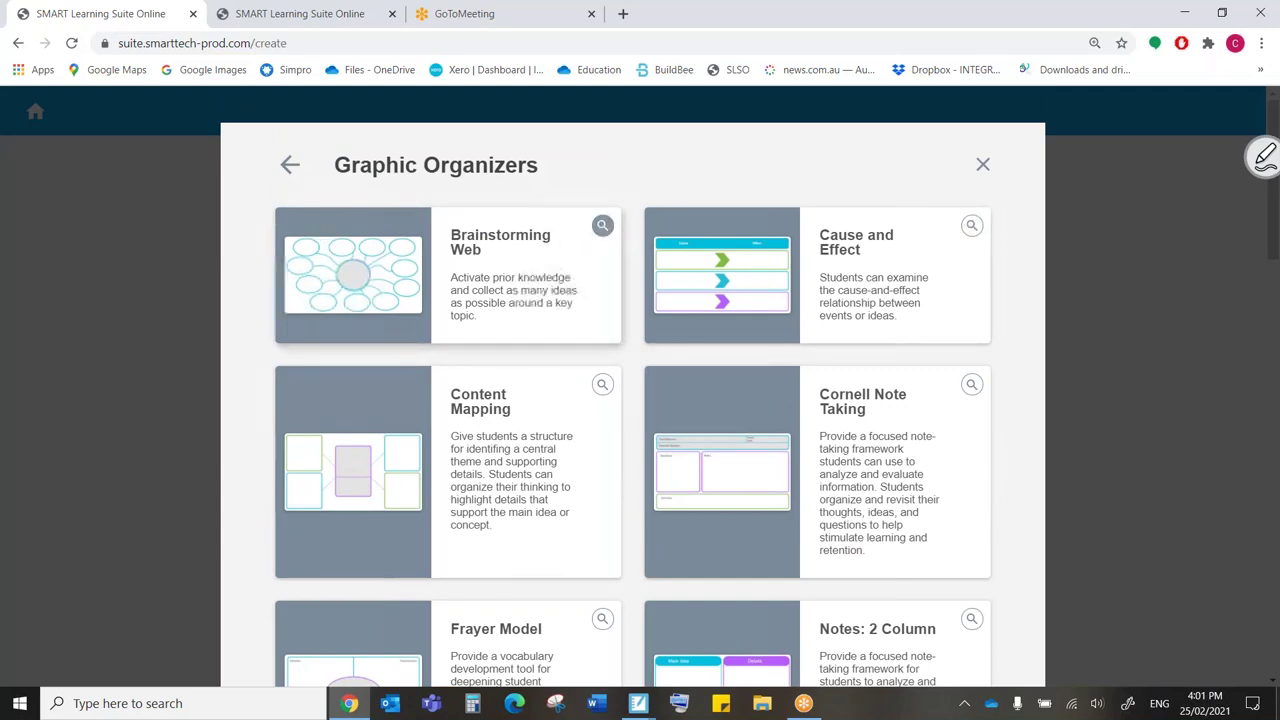
pyautogui.click(288, 165)
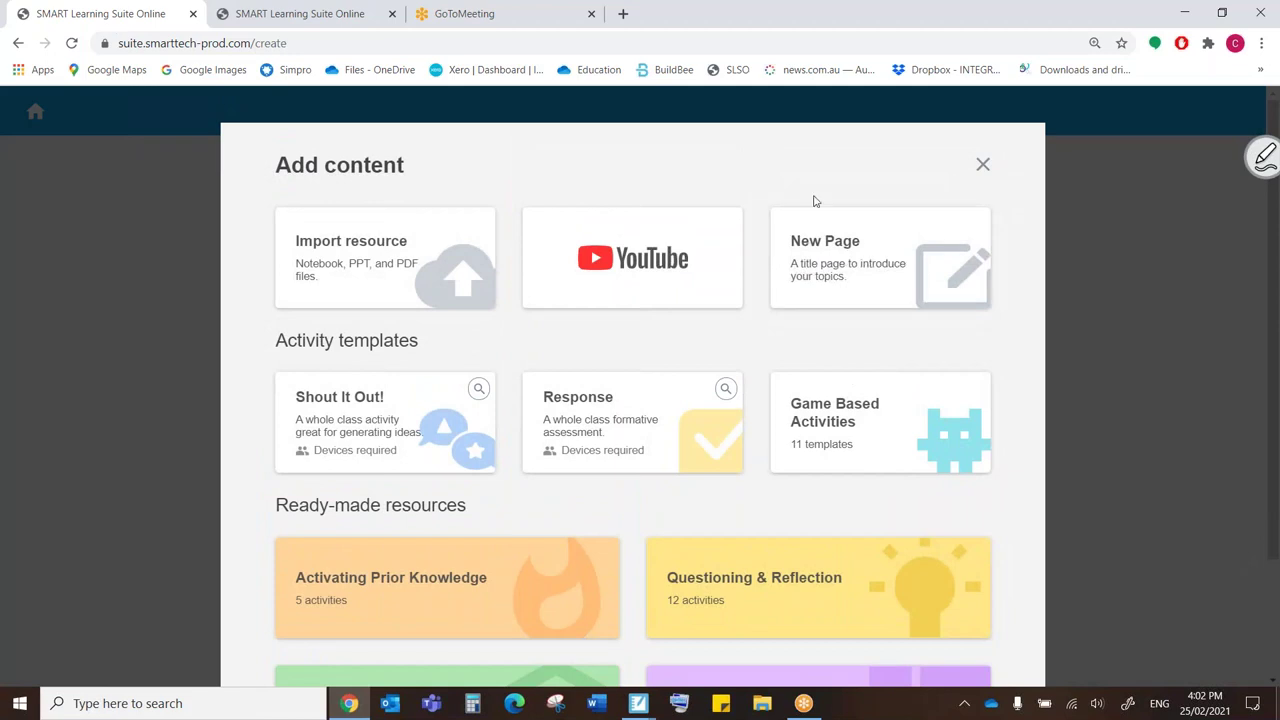
# Abandon the resource import and close Add content to return to the library.
pyautogui.click(387, 249)
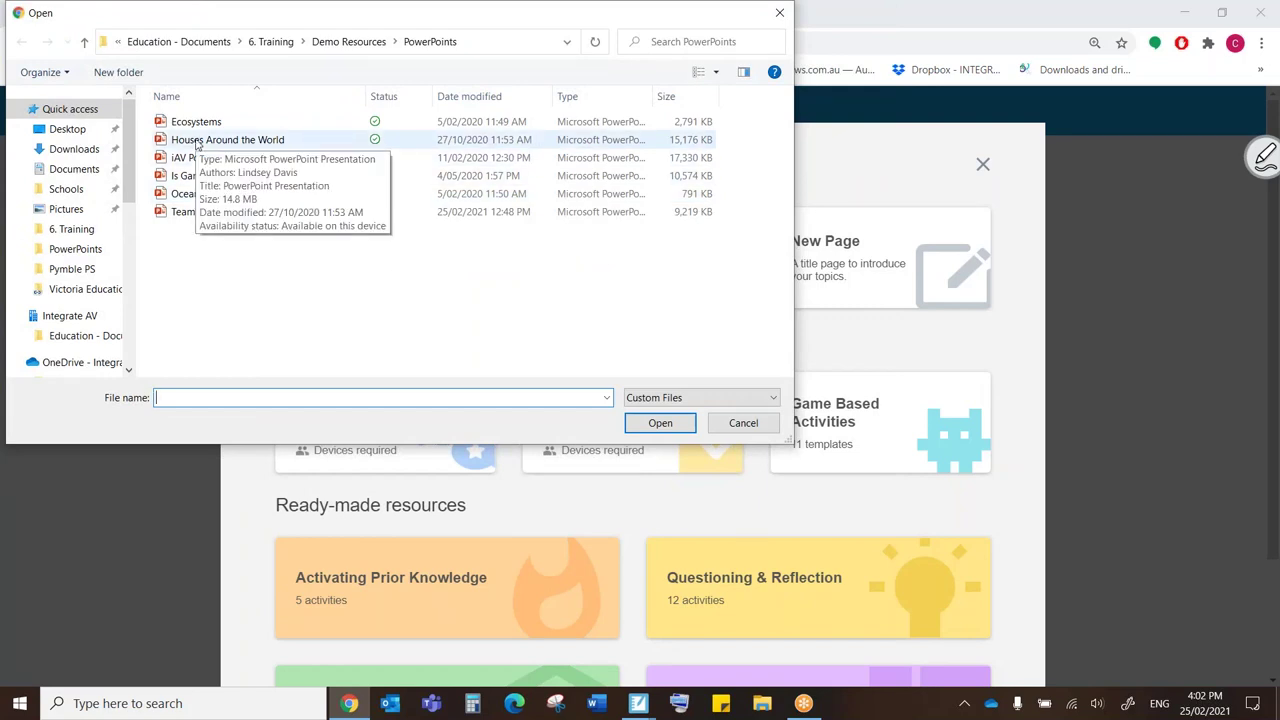
pyautogui.click(748, 423)
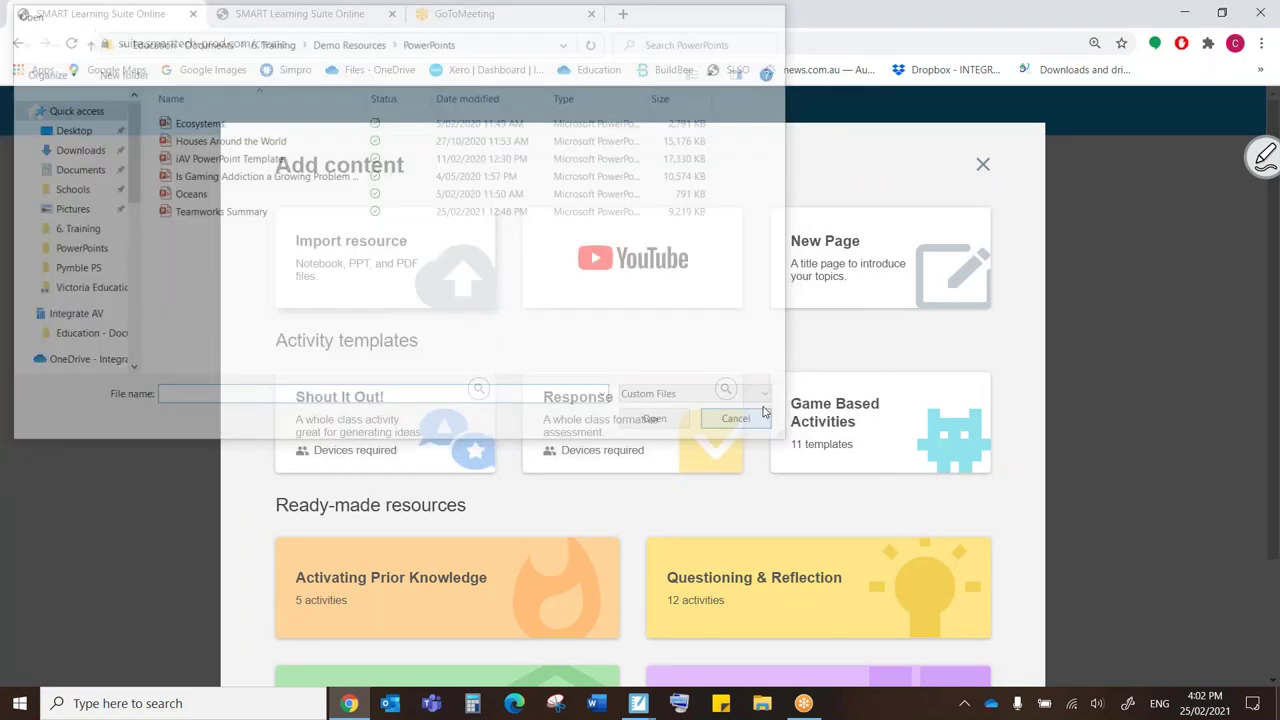
pyautogui.click(983, 164)
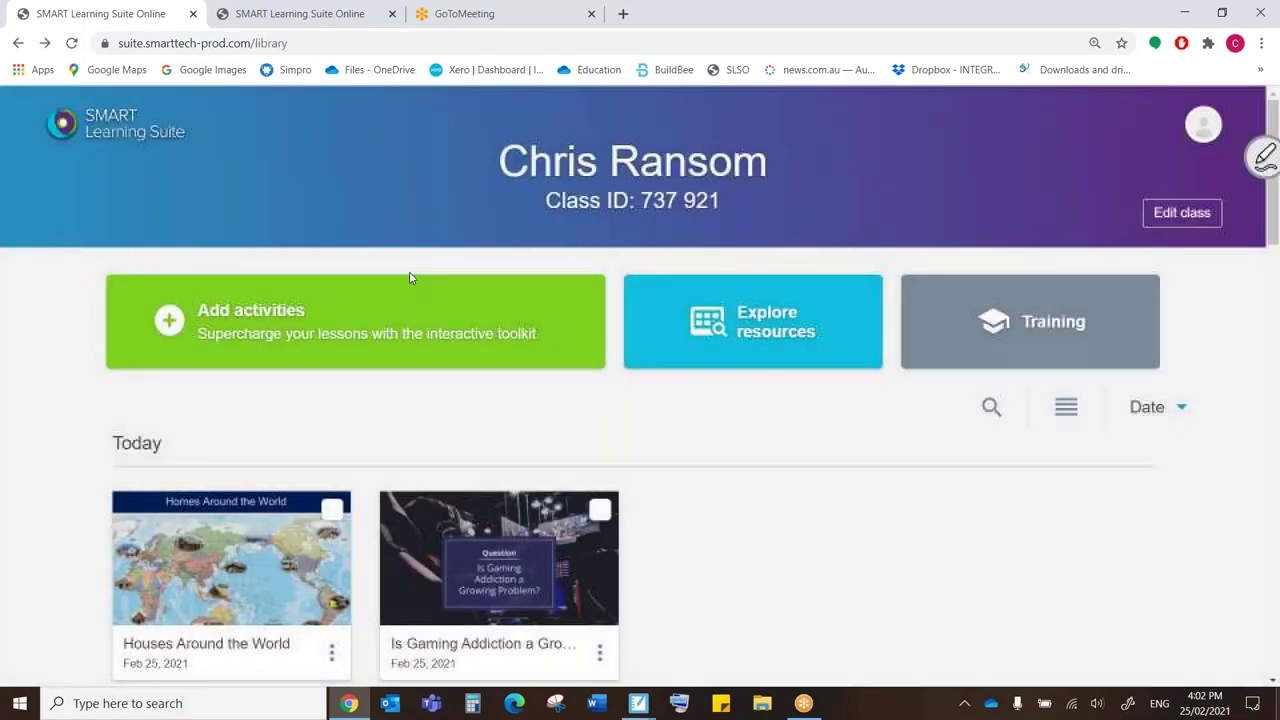
# Open Houses Around the World for editing and view pages 2, 3, then 1.
pyautogui.scroll(-3, 535, 415)
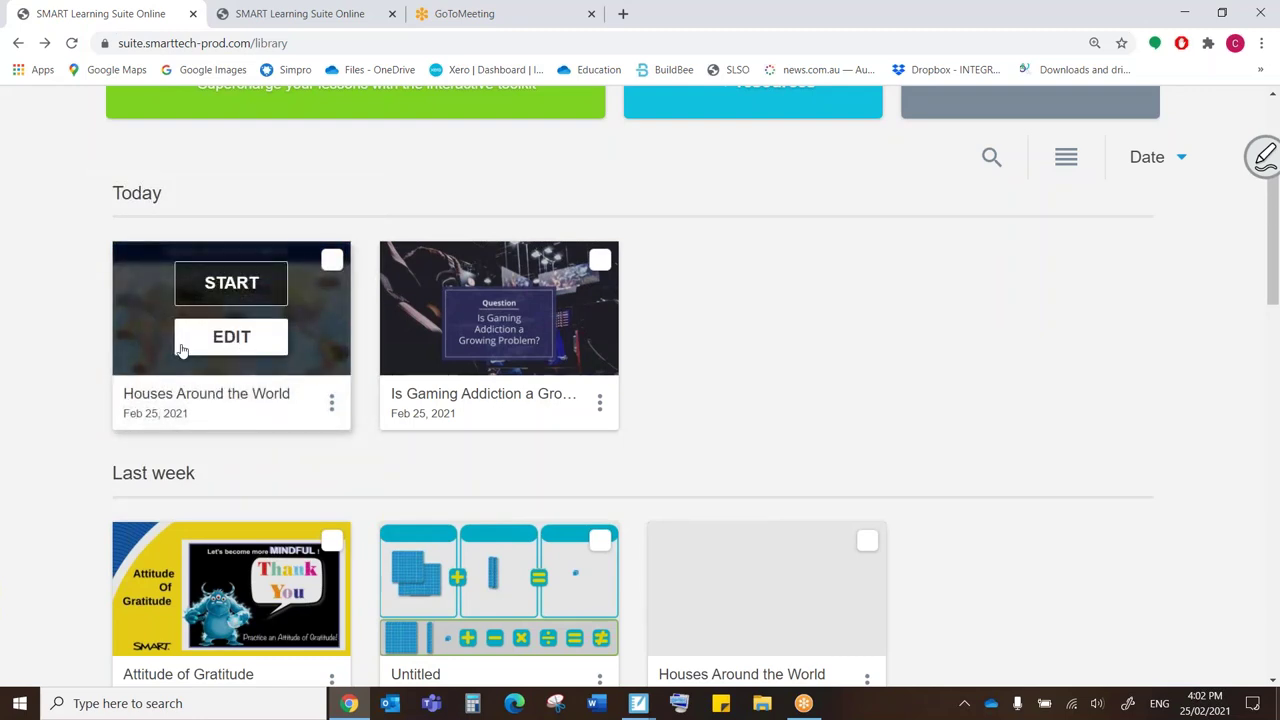
pyautogui.click(236, 346)
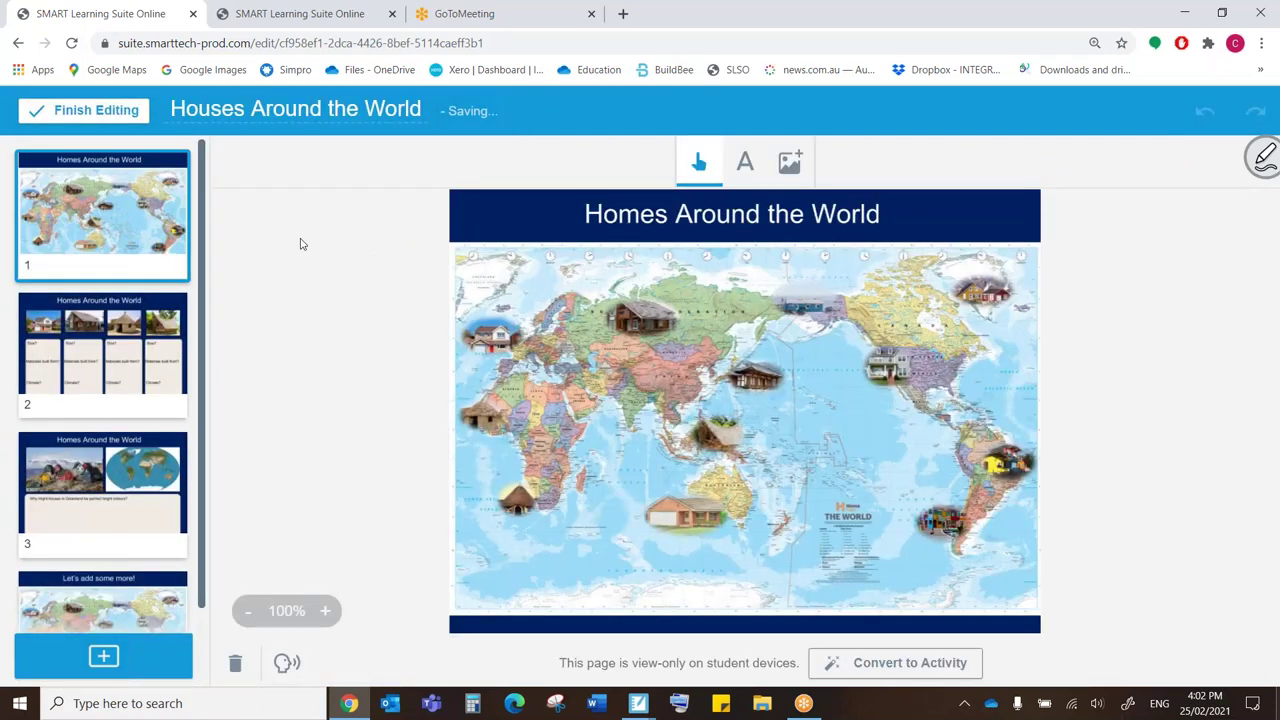
pyautogui.click(90, 333)
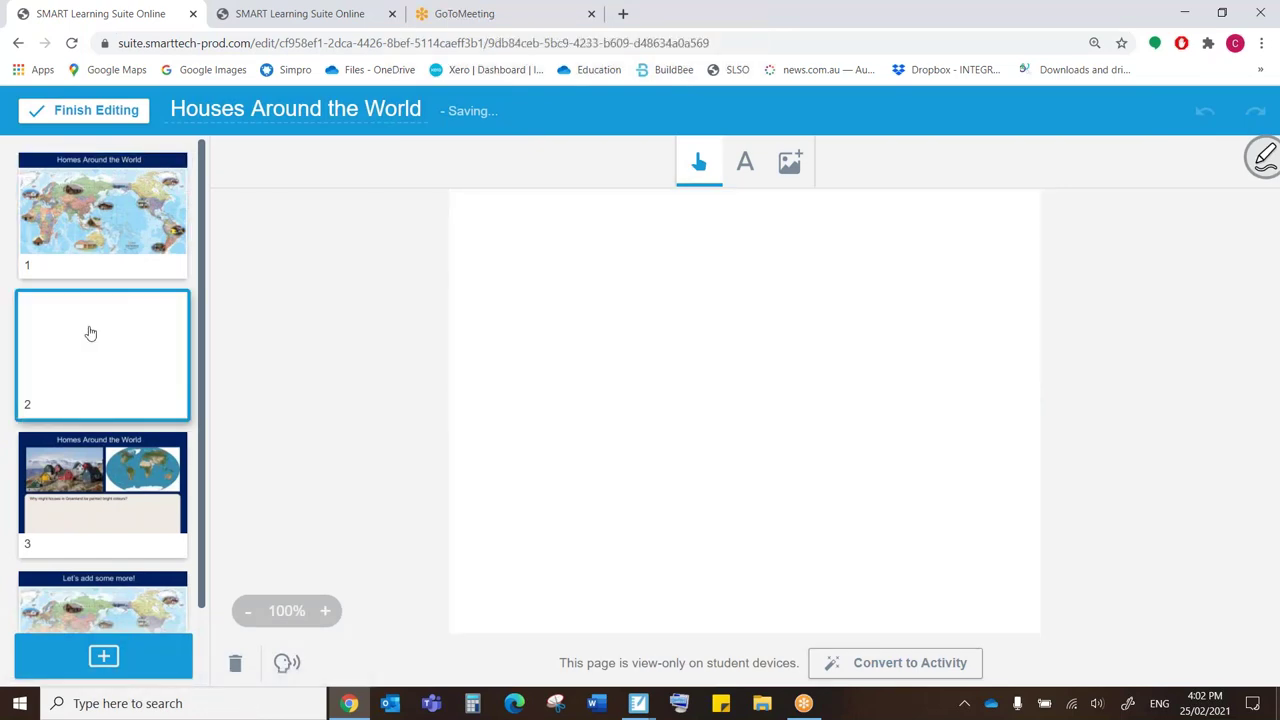
pyautogui.scroll(-1, 90, 333)
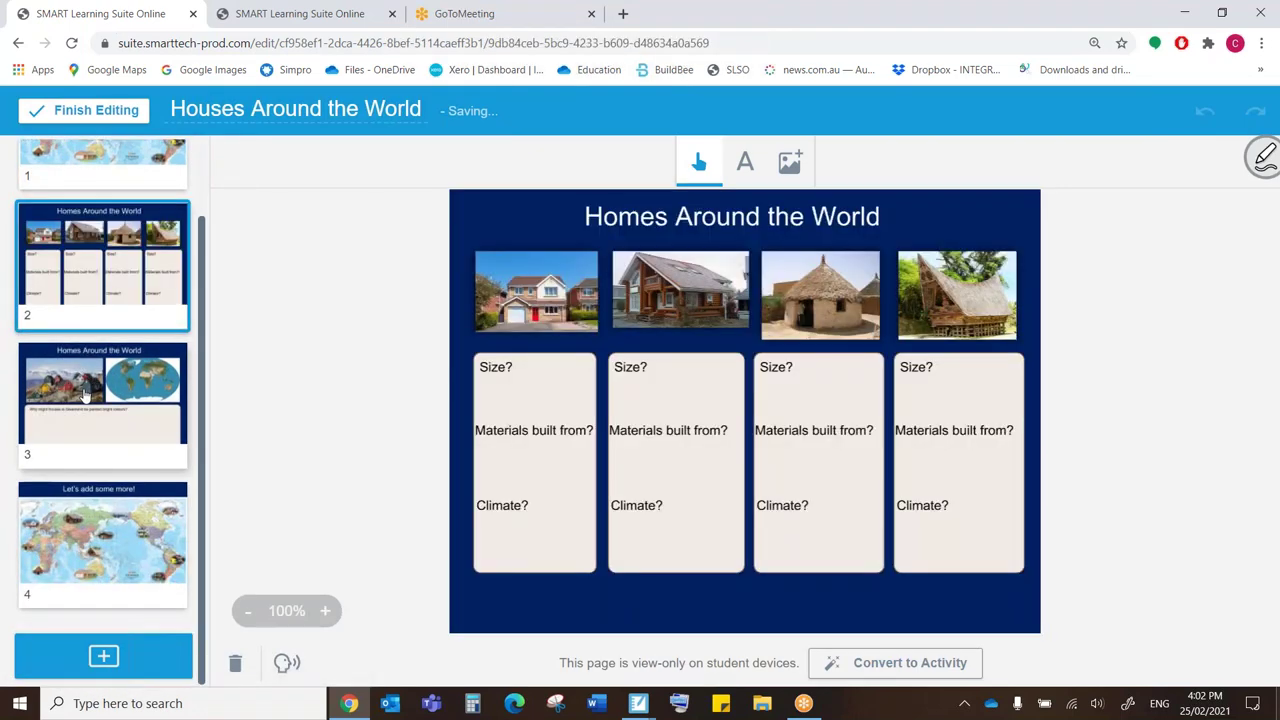
pyautogui.click(85, 395)
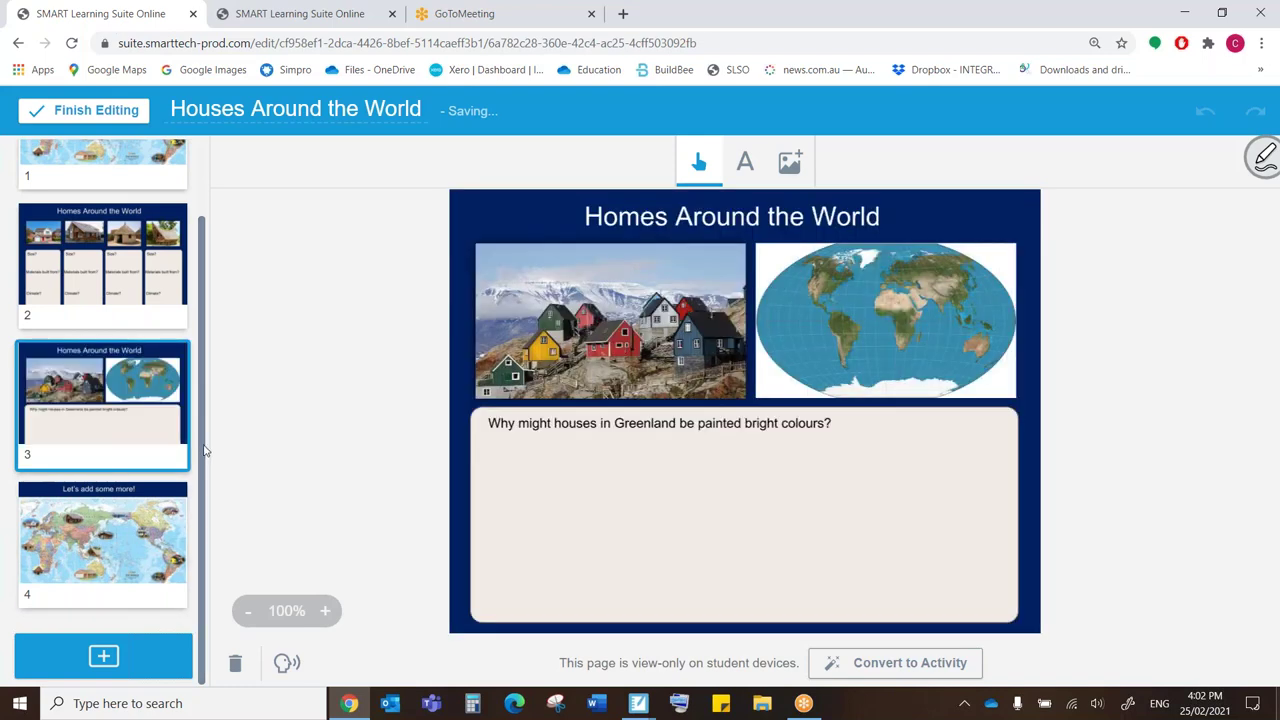
pyautogui.scroll(1, 203, 451)
pyautogui.click(98, 208)
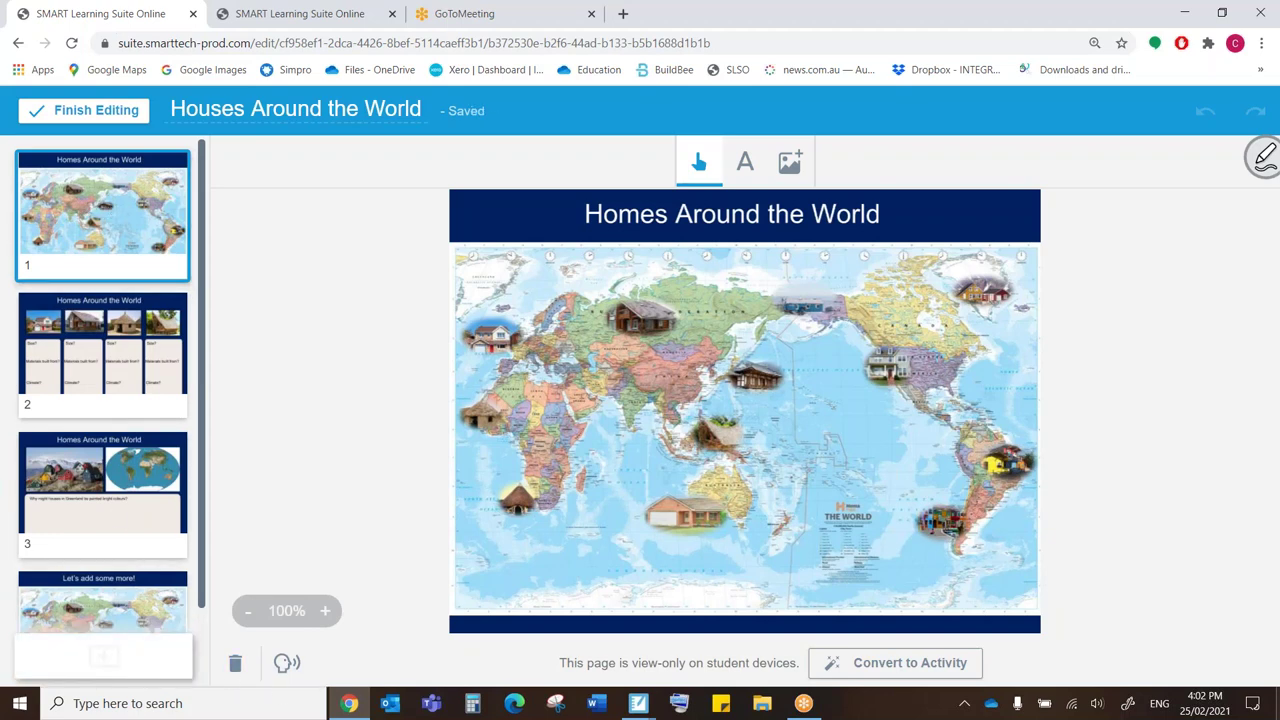
# Search YouTube for 'houses around the world' and insert the 'Houses around the World' video.
pyautogui.click(103, 657)
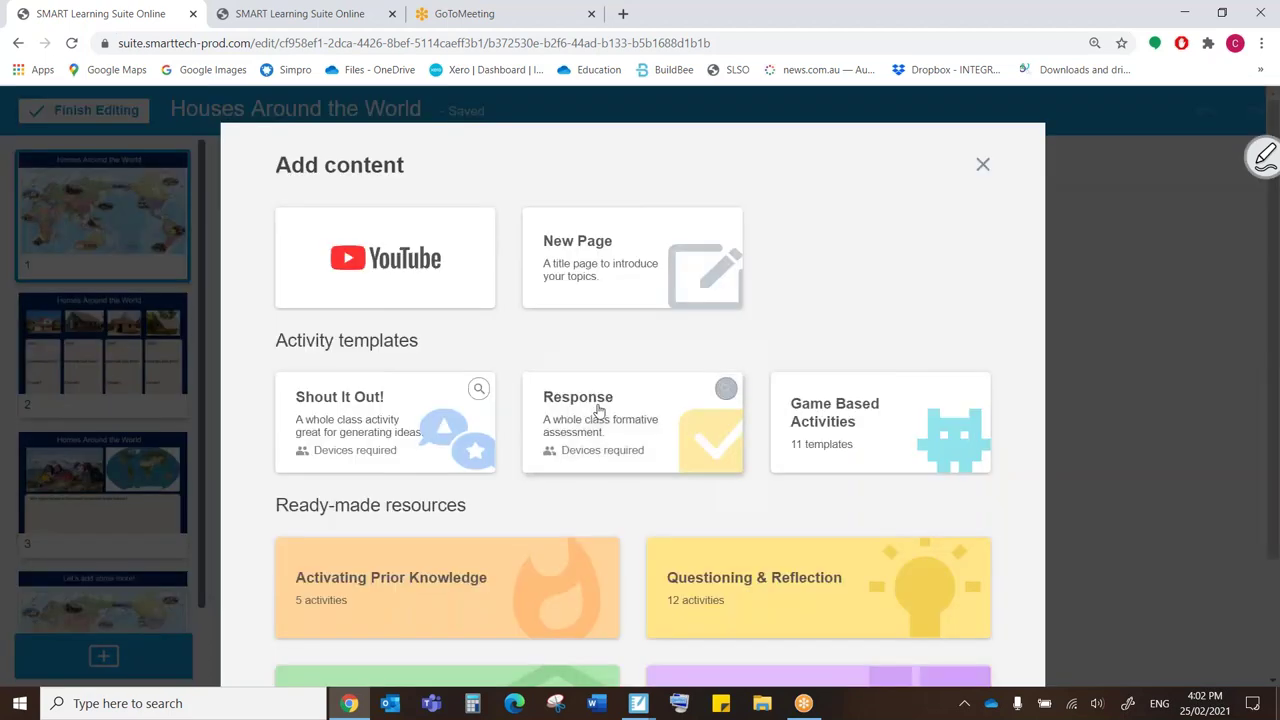
pyautogui.scroll(-3, 608, 406)
pyautogui.scroll(3, 618, 393)
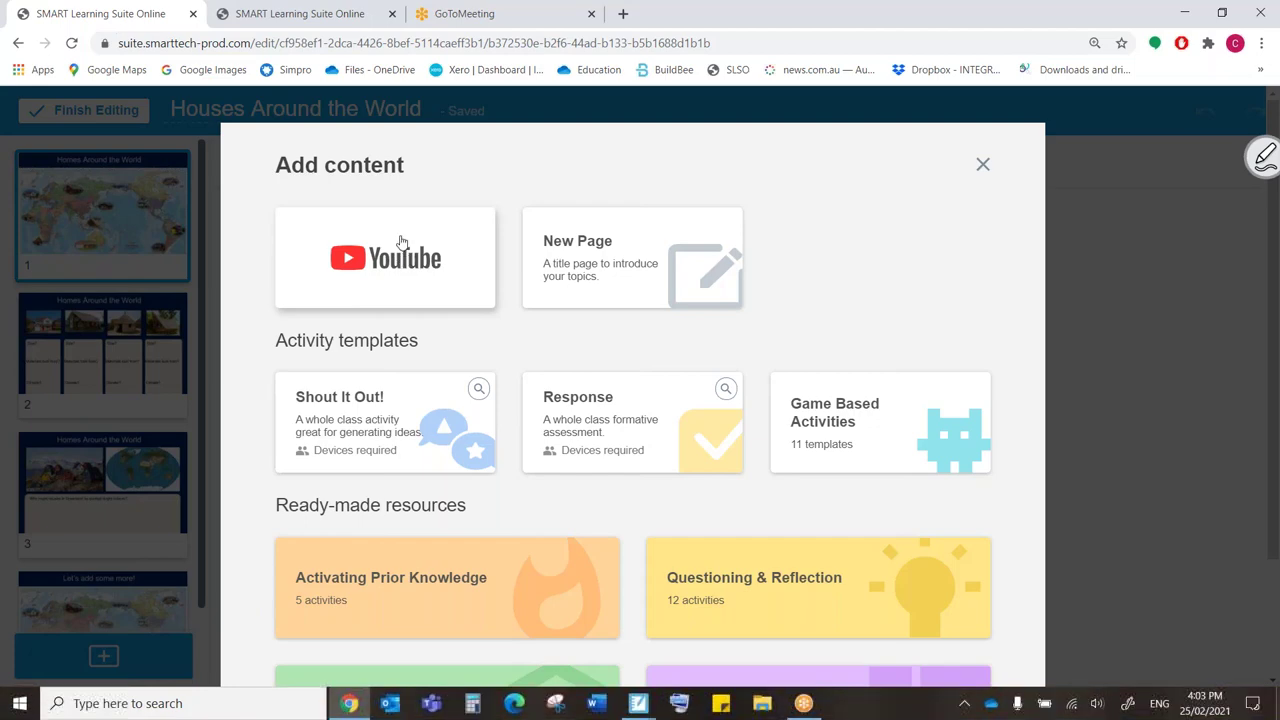
pyautogui.click(368, 250)
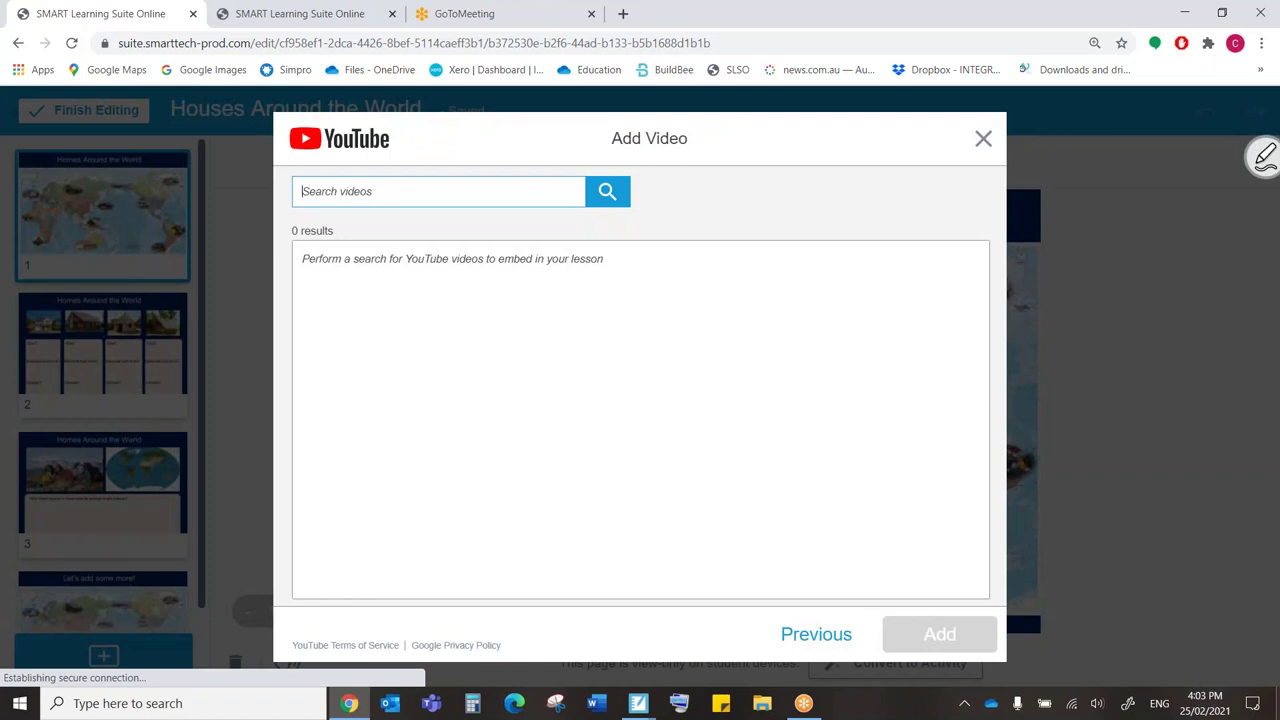
pyautogui.write('houses around the world')
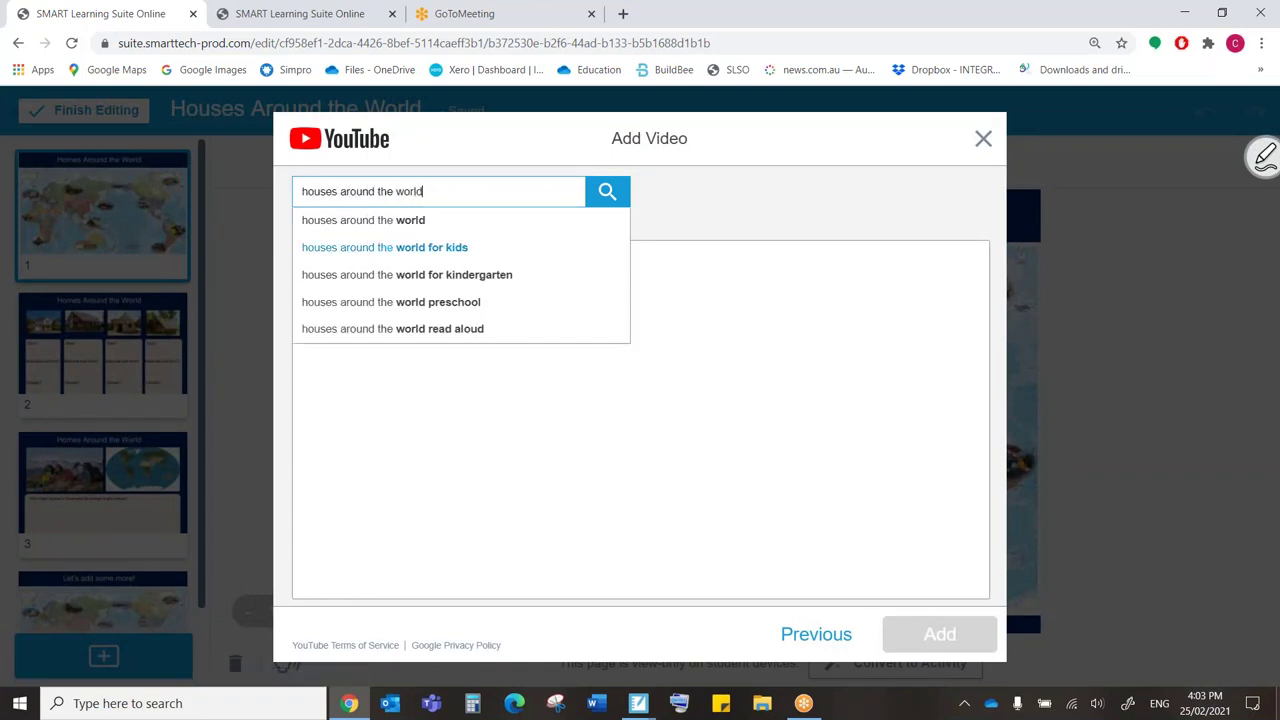
pyautogui.click(353, 251)
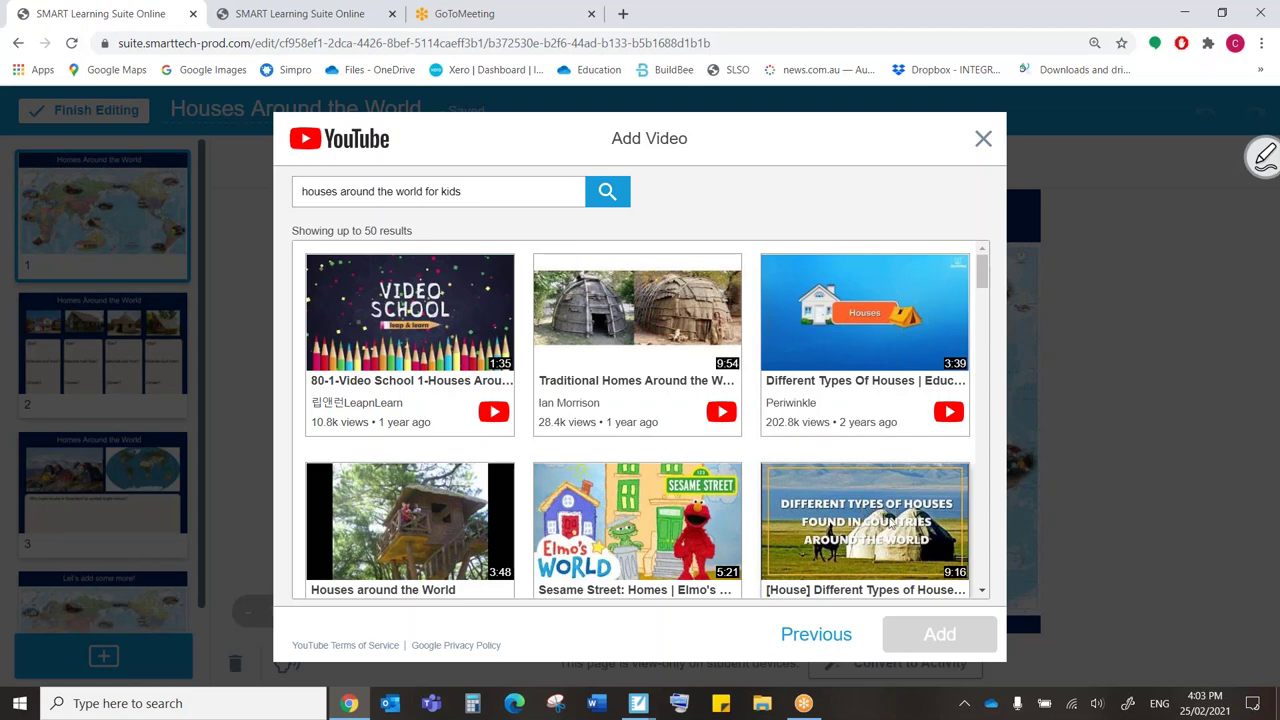
pyautogui.click(430, 517)
pyautogui.scroll(-1, 378, 496)
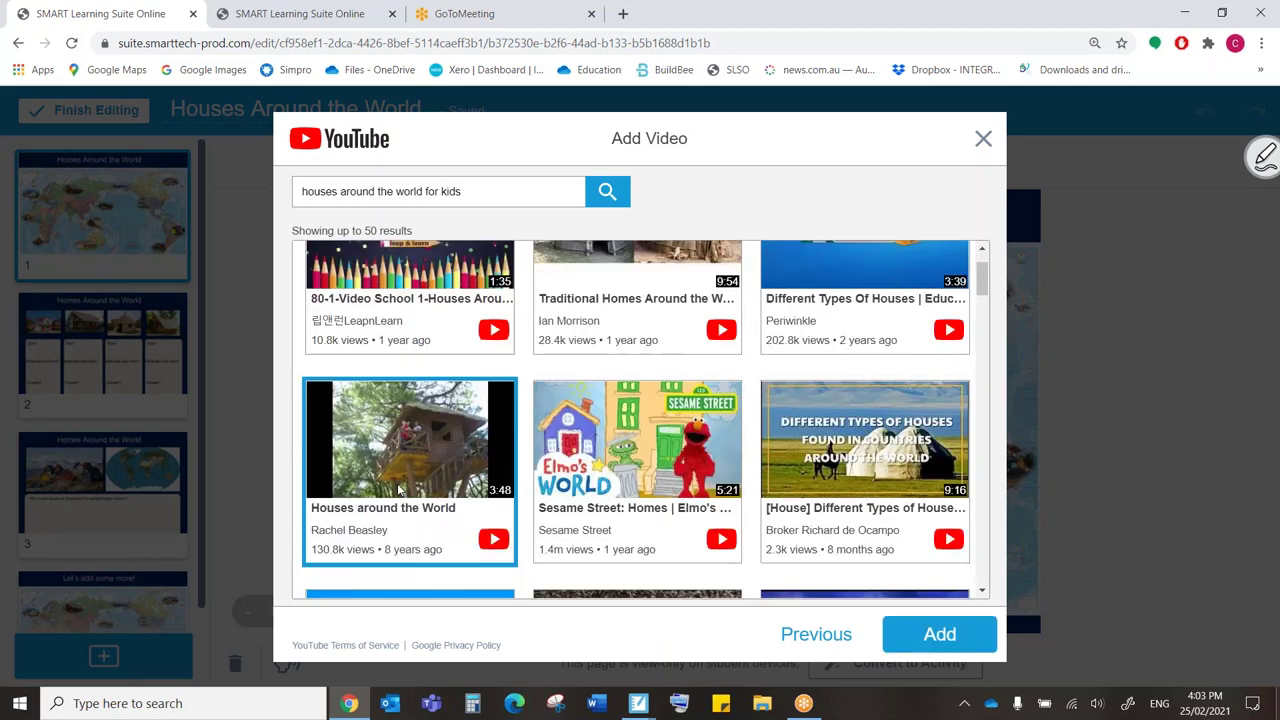
pyautogui.scroll(-1, 398, 489)
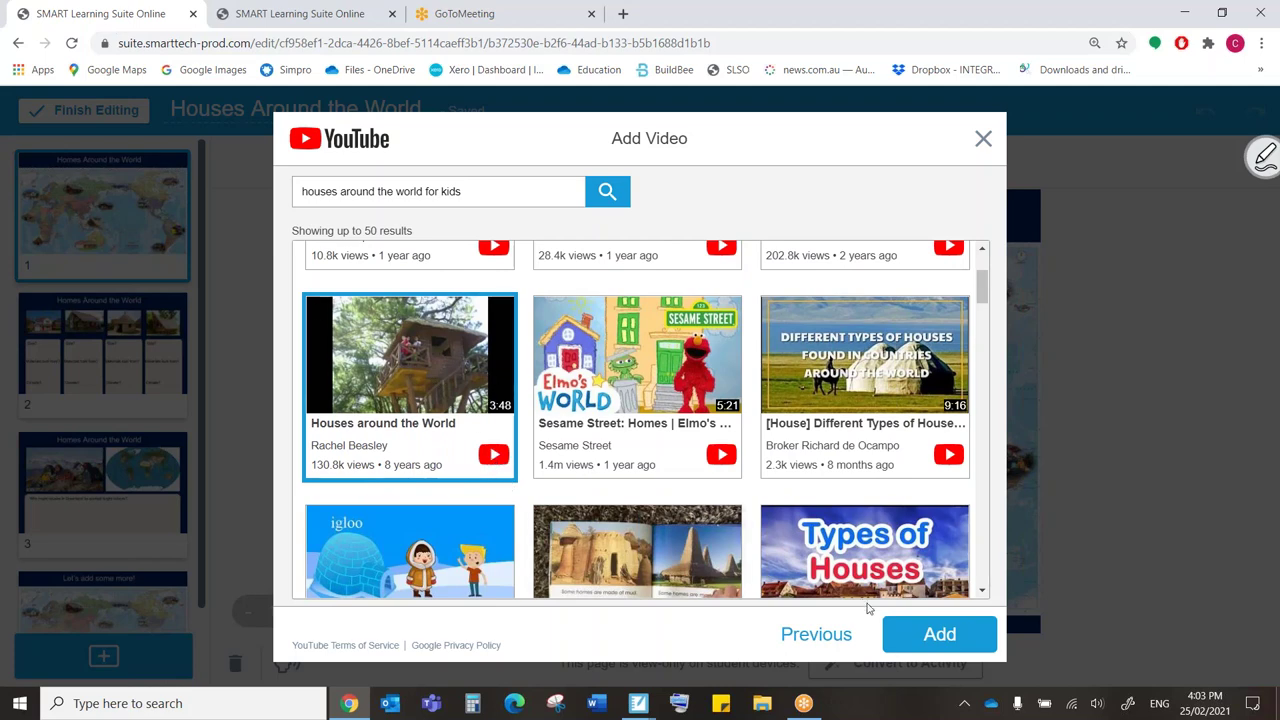
pyautogui.click(929, 632)
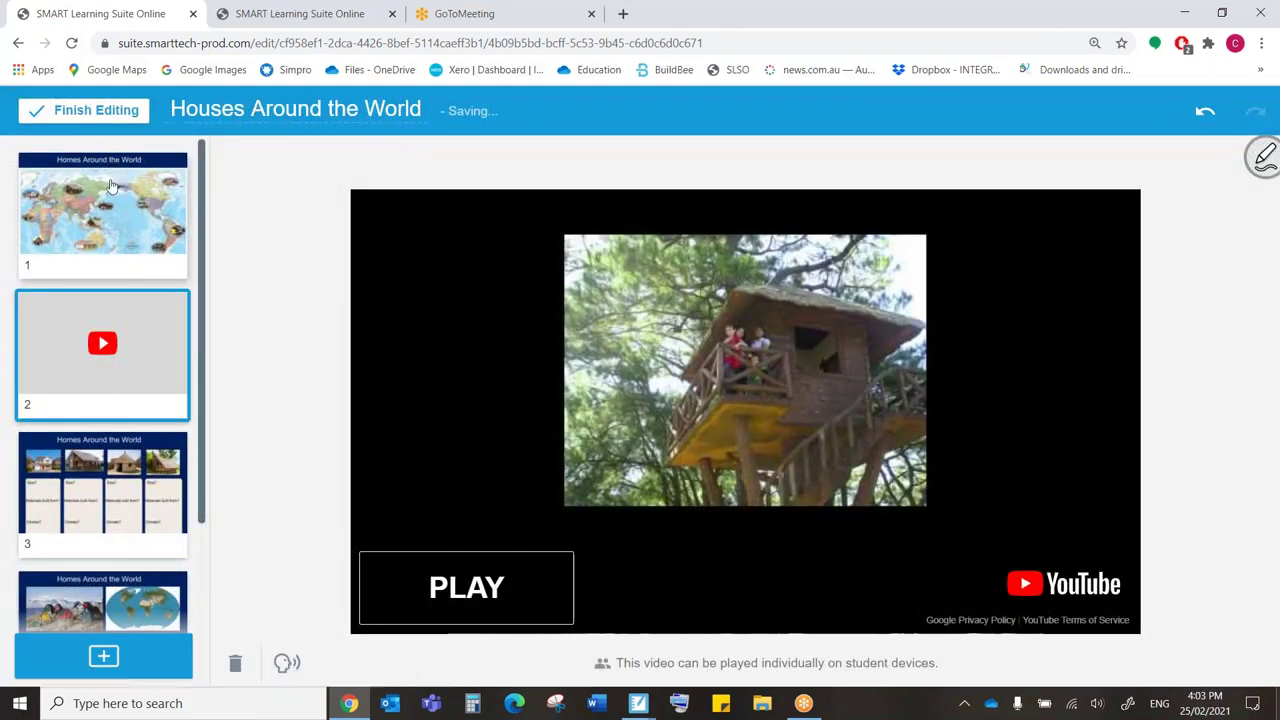
# Review the world map and video pages, then open the house comparison worksheet.
pyautogui.click(143, 245)
pyautogui.click(151, 321)
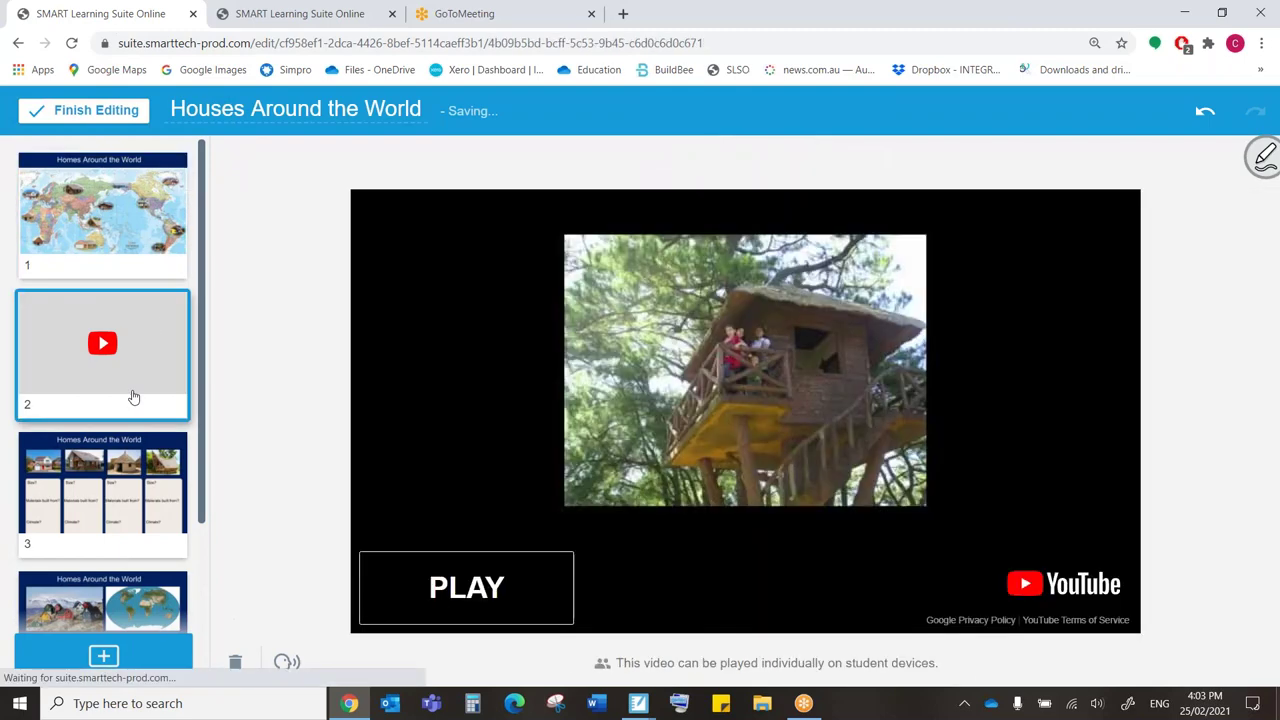
pyautogui.click(130, 470)
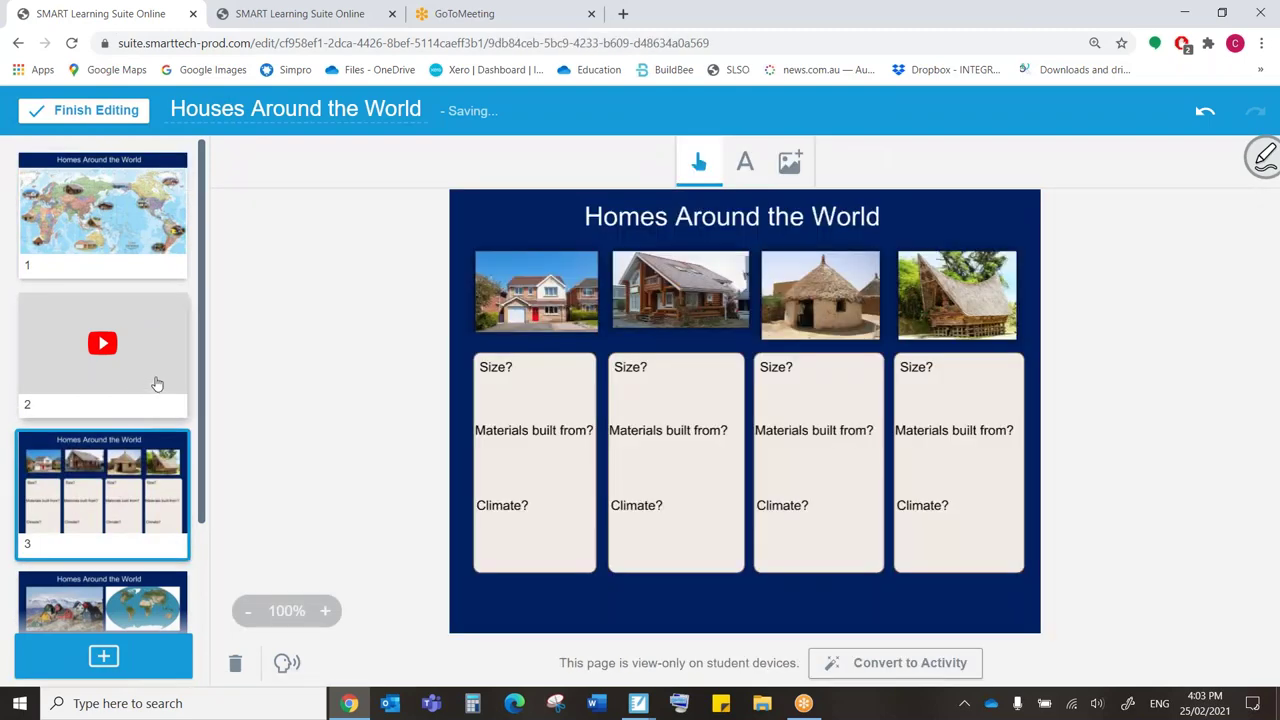
# Convert the page 3 worksheet into an individual Handout activity.
pyautogui.scroll(-2, 157, 378)
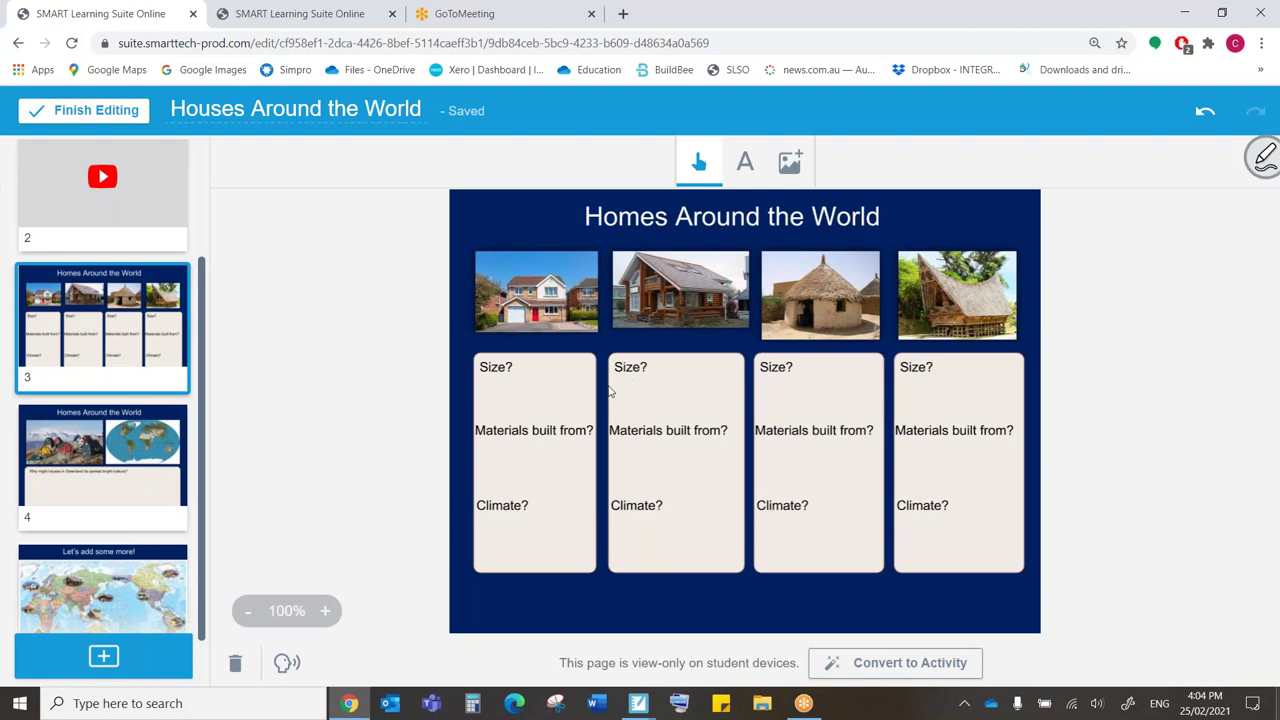
pyautogui.click(895, 663)
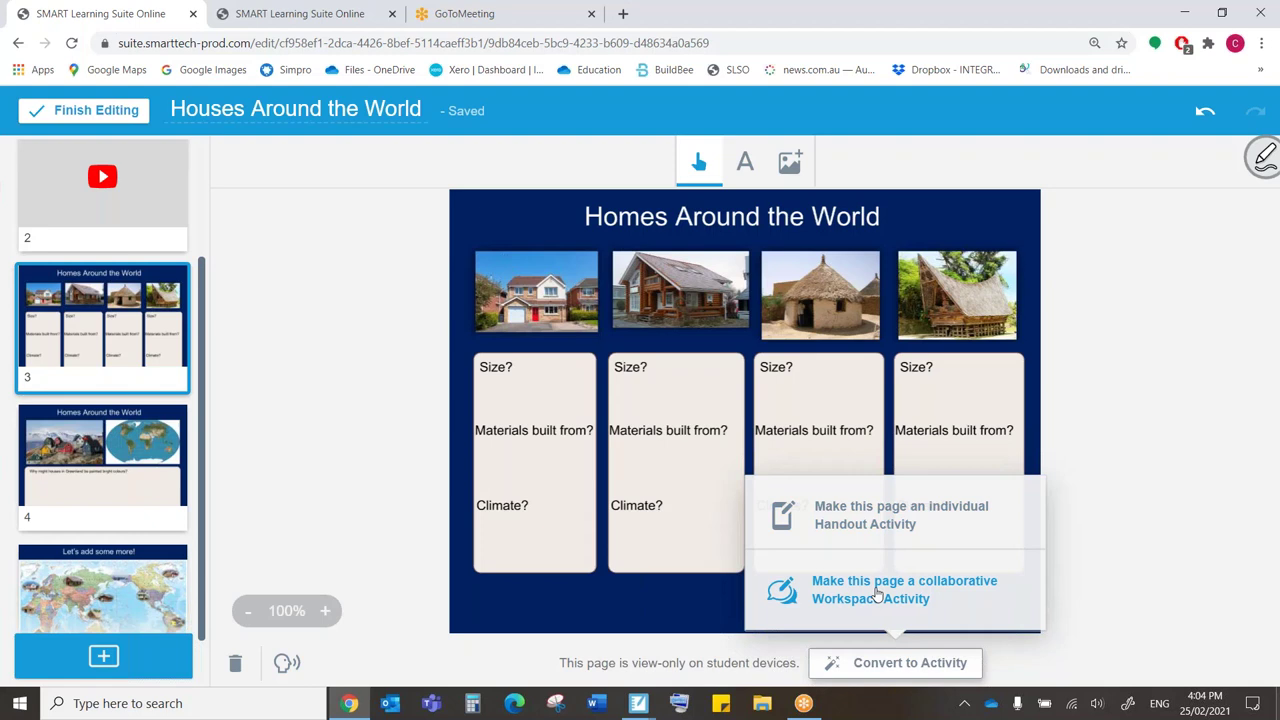
pyautogui.click(885, 515)
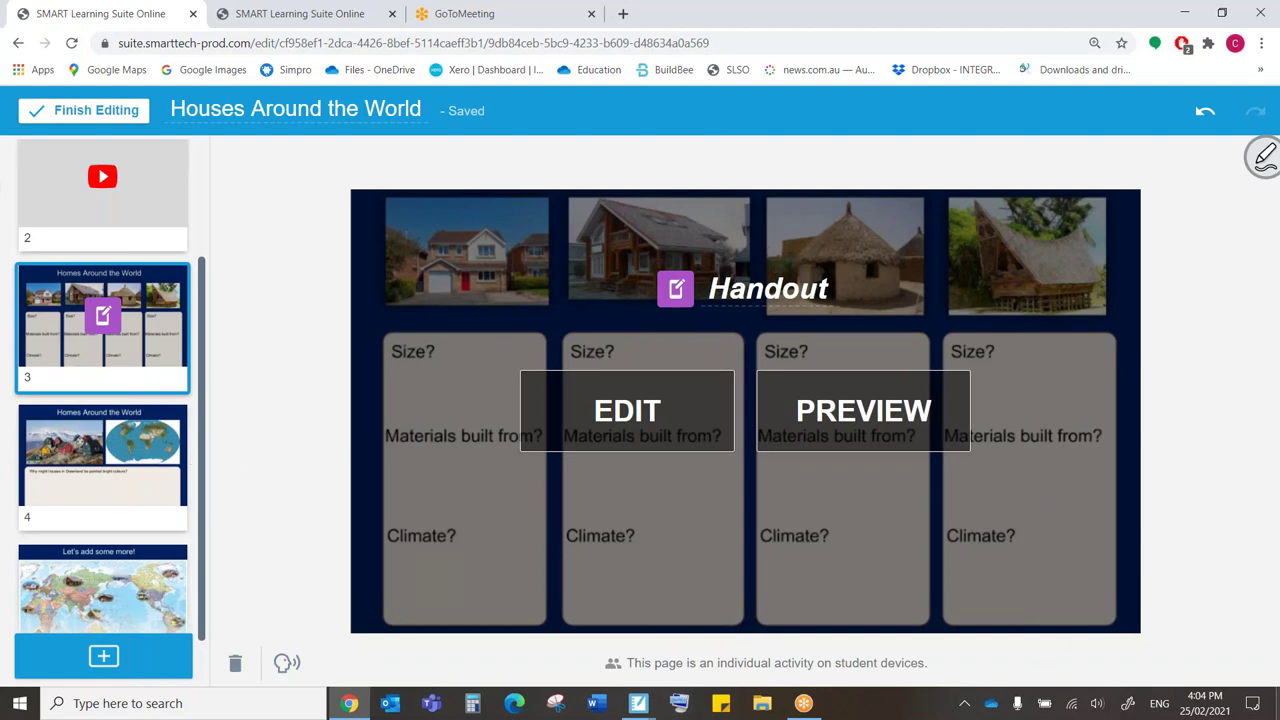
# Make the Greenland page a collaborative Workspace activity and finish editing.
pyautogui.click(117, 464)
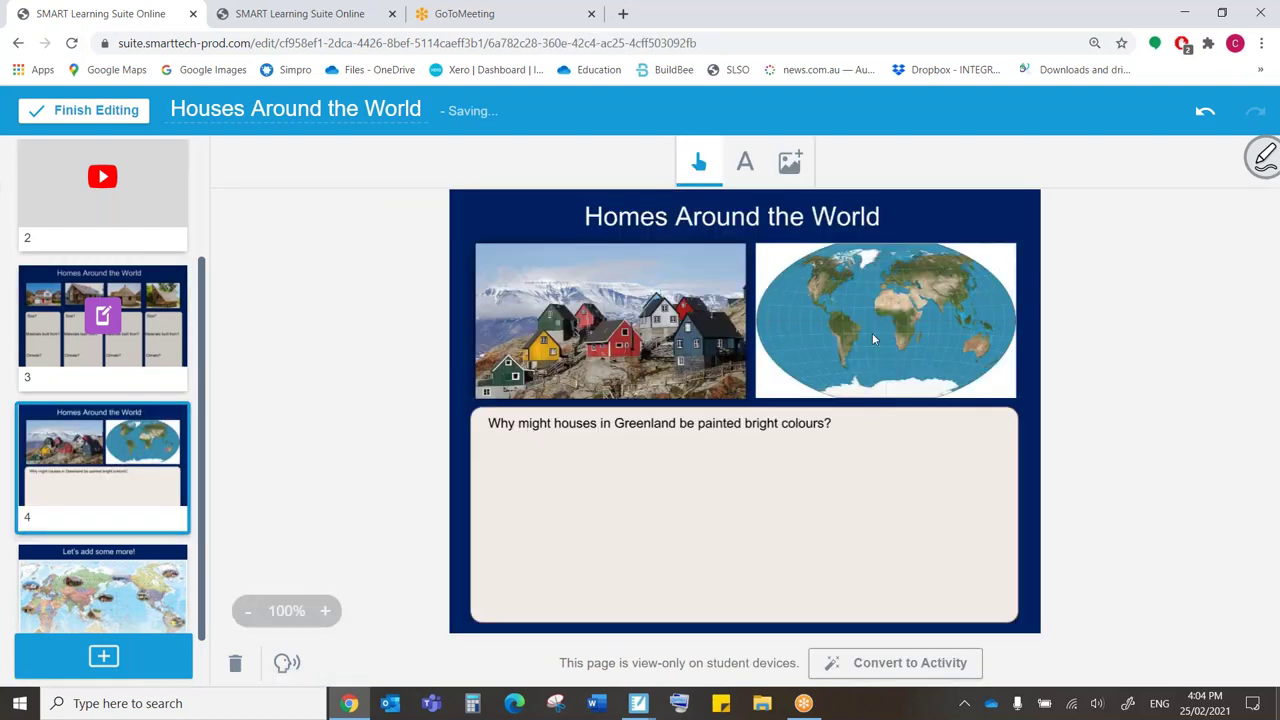
pyautogui.click(898, 663)
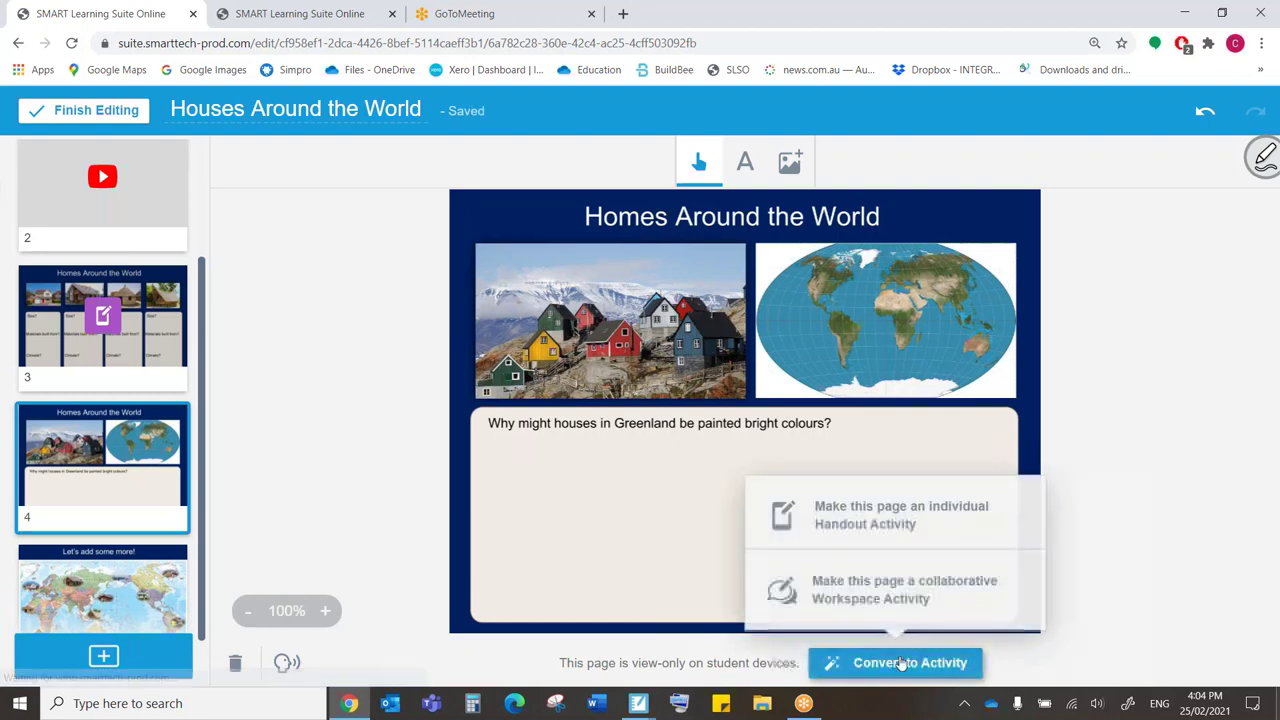
pyautogui.click(866, 599)
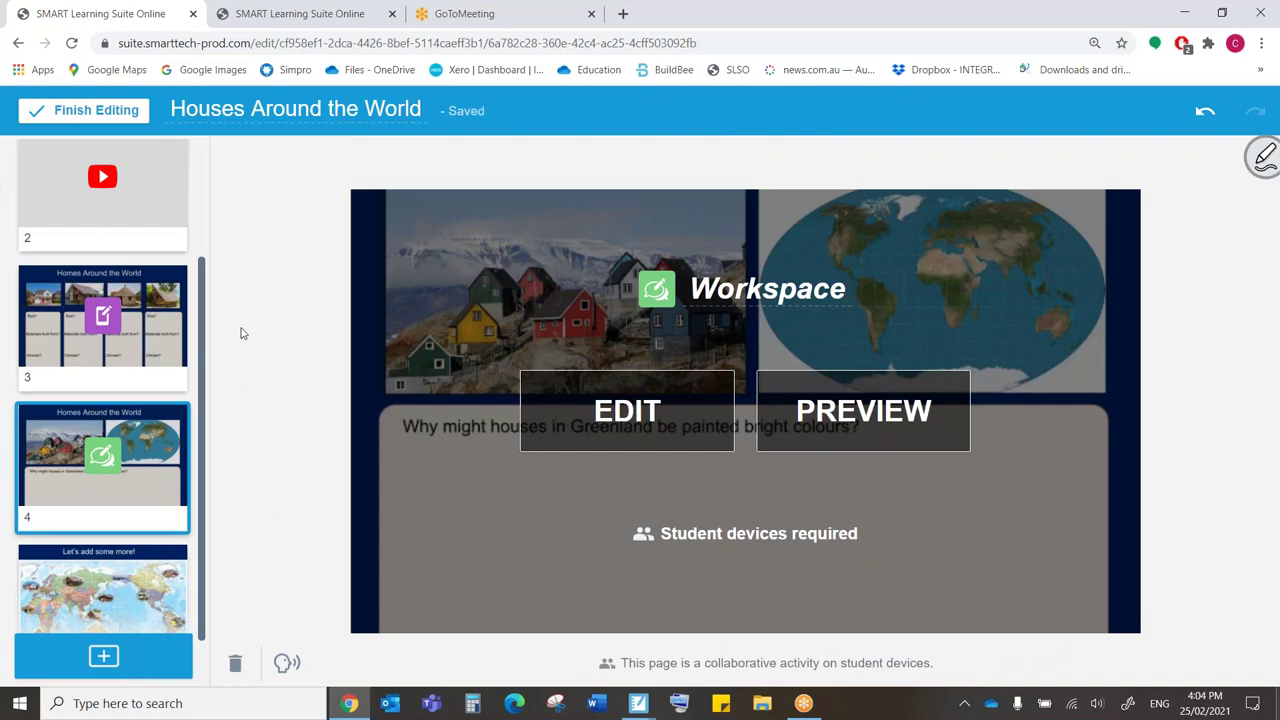
pyautogui.click(77, 111)
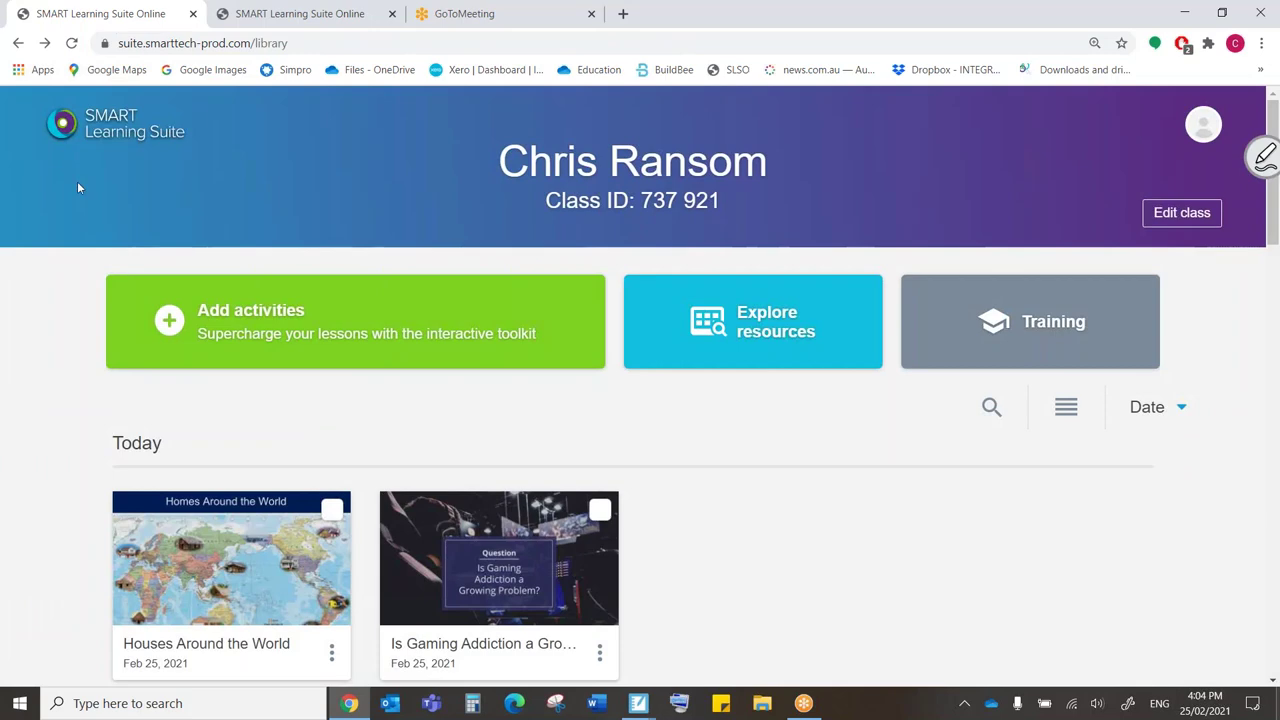
# Check which students have joined, then show and dismiss the joining instructions.
pyautogui.scroll(-3, 78, 197)
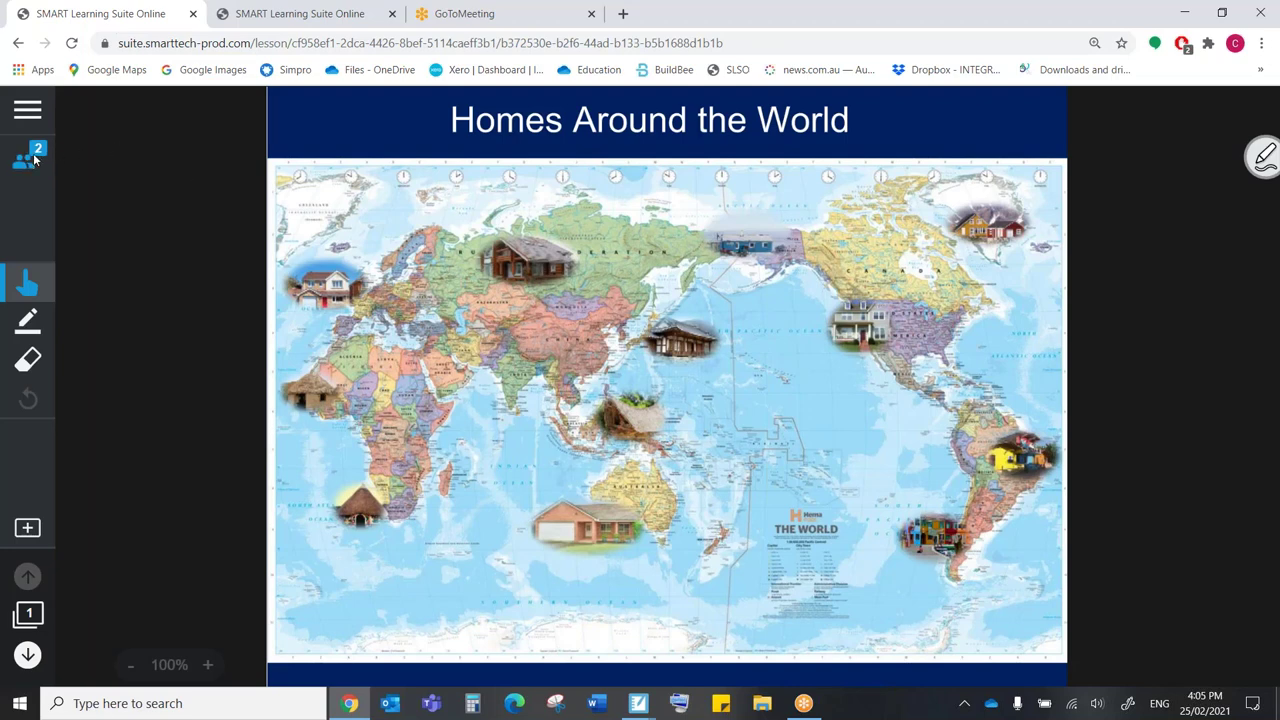
pyautogui.click(38, 160)
pyautogui.click(256, 107)
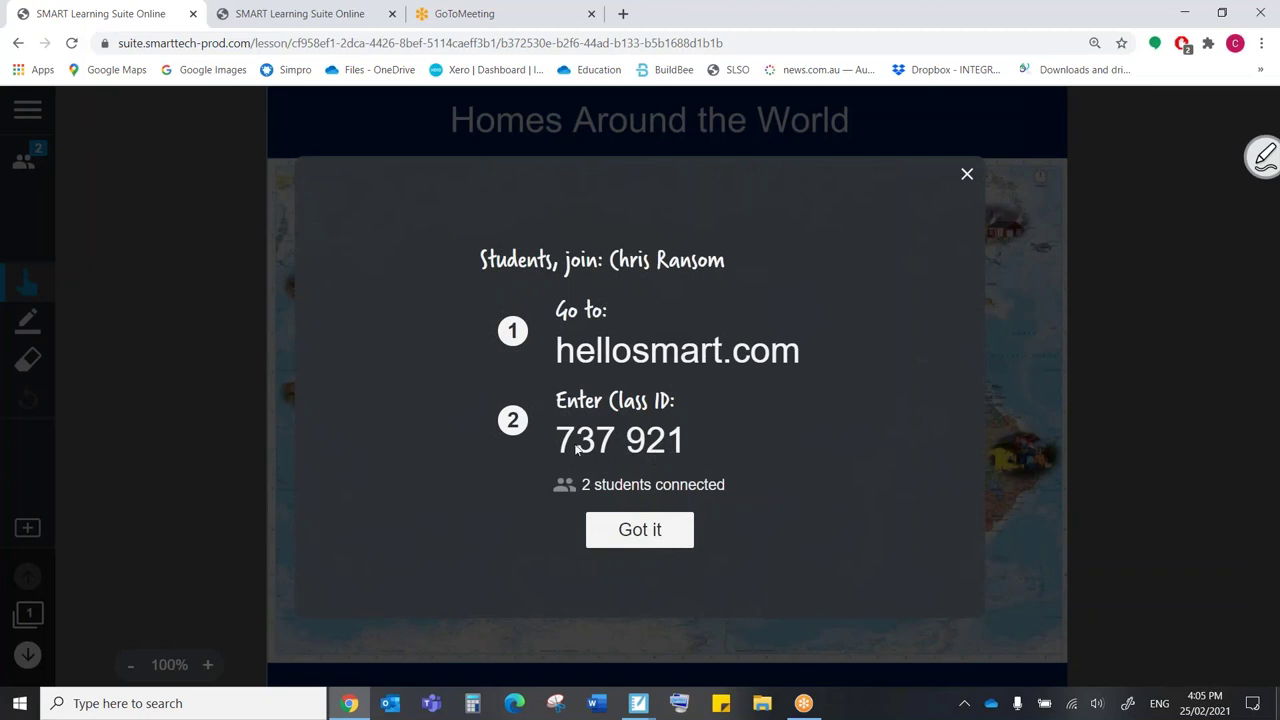
pyautogui.click(640, 530)
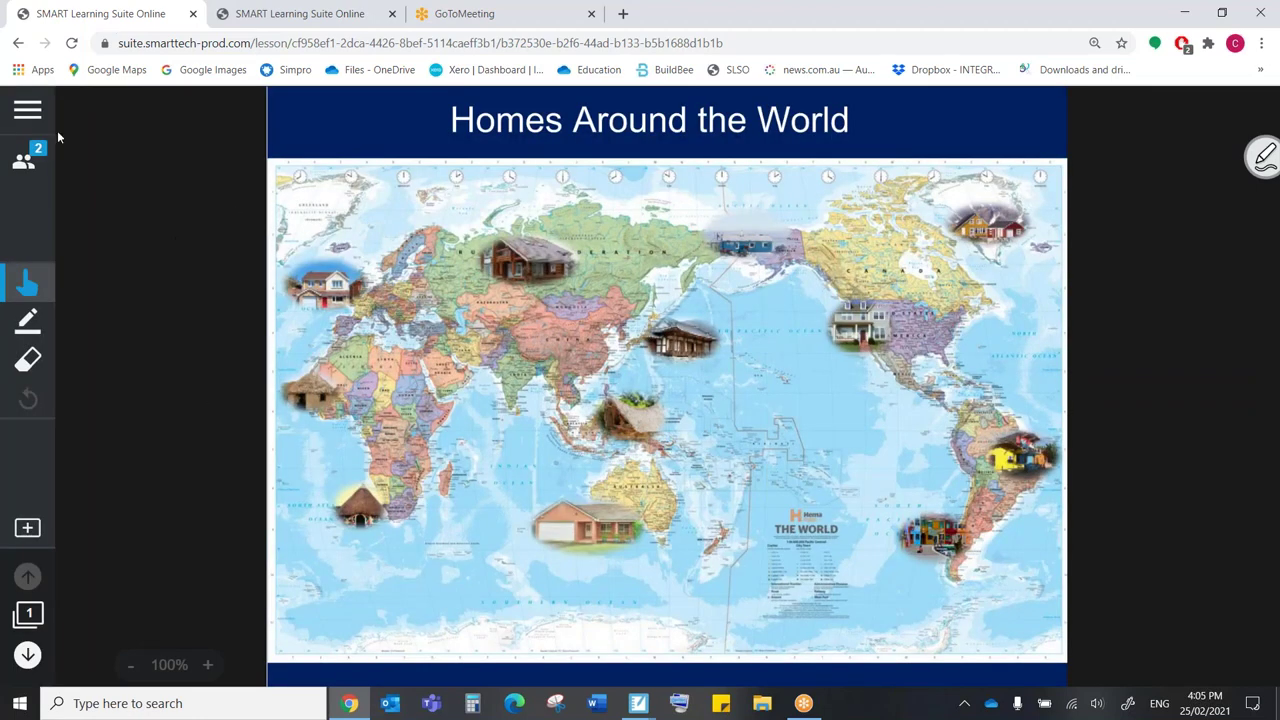
# Show students the joining instructions from the class panel, then close the panel.
pyautogui.click(29, 170)
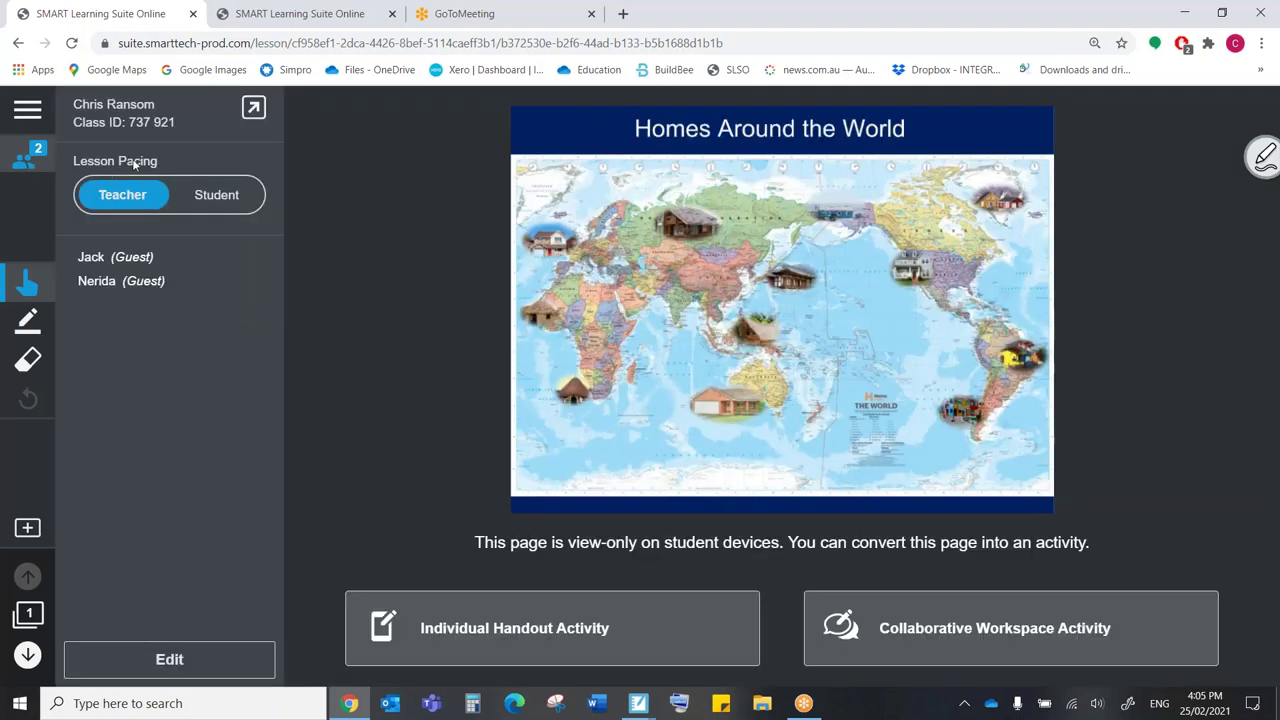
pyautogui.click(253, 110)
pyautogui.click(253, 110)
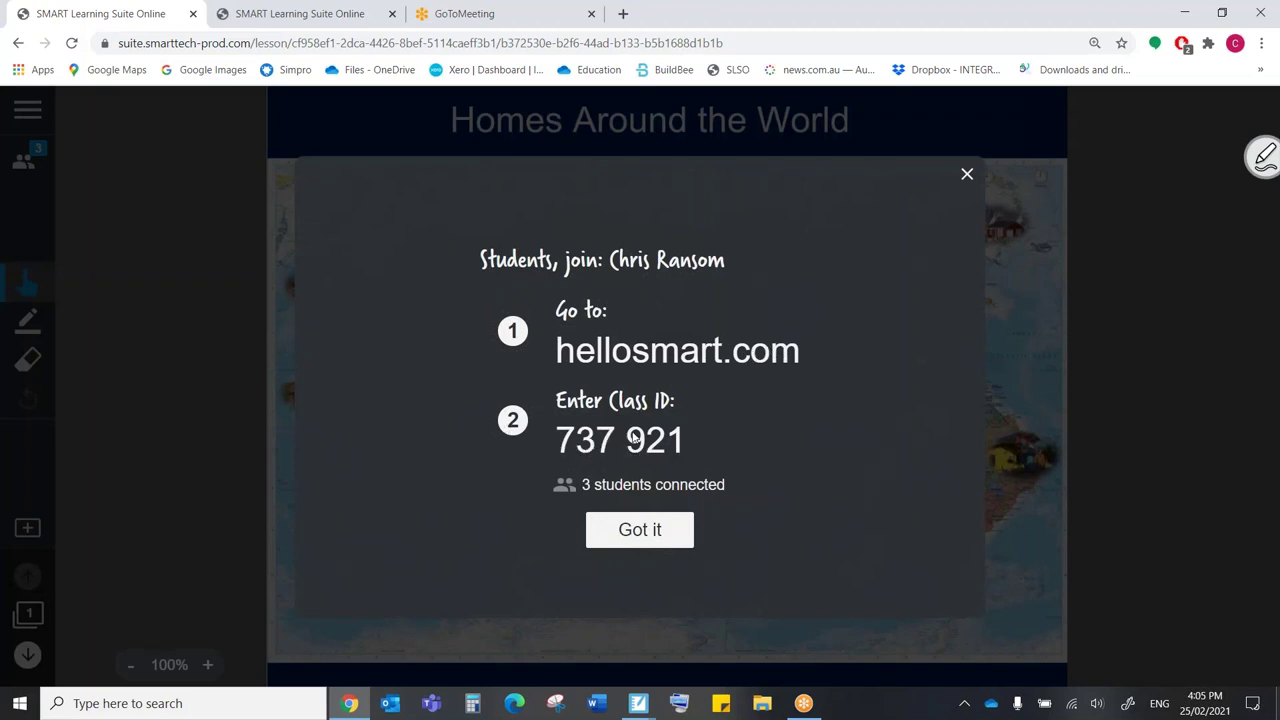
pyautogui.click(652, 530)
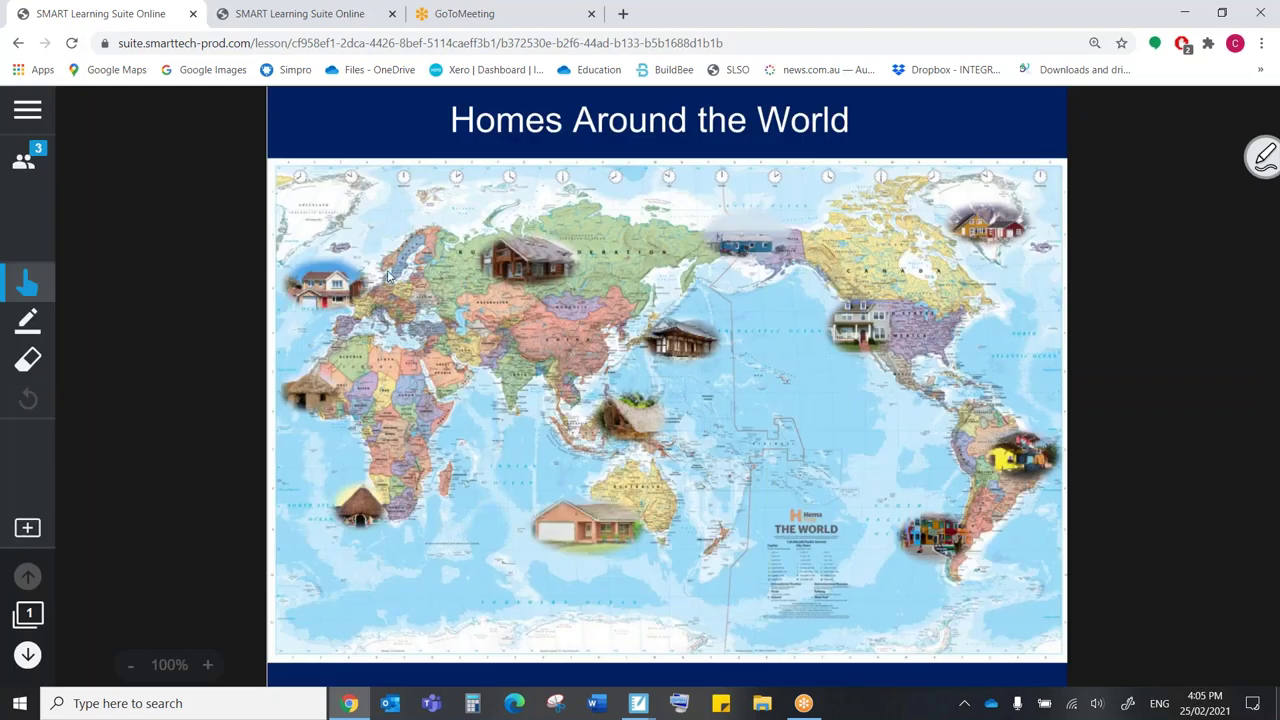
pyautogui.click(30, 164)
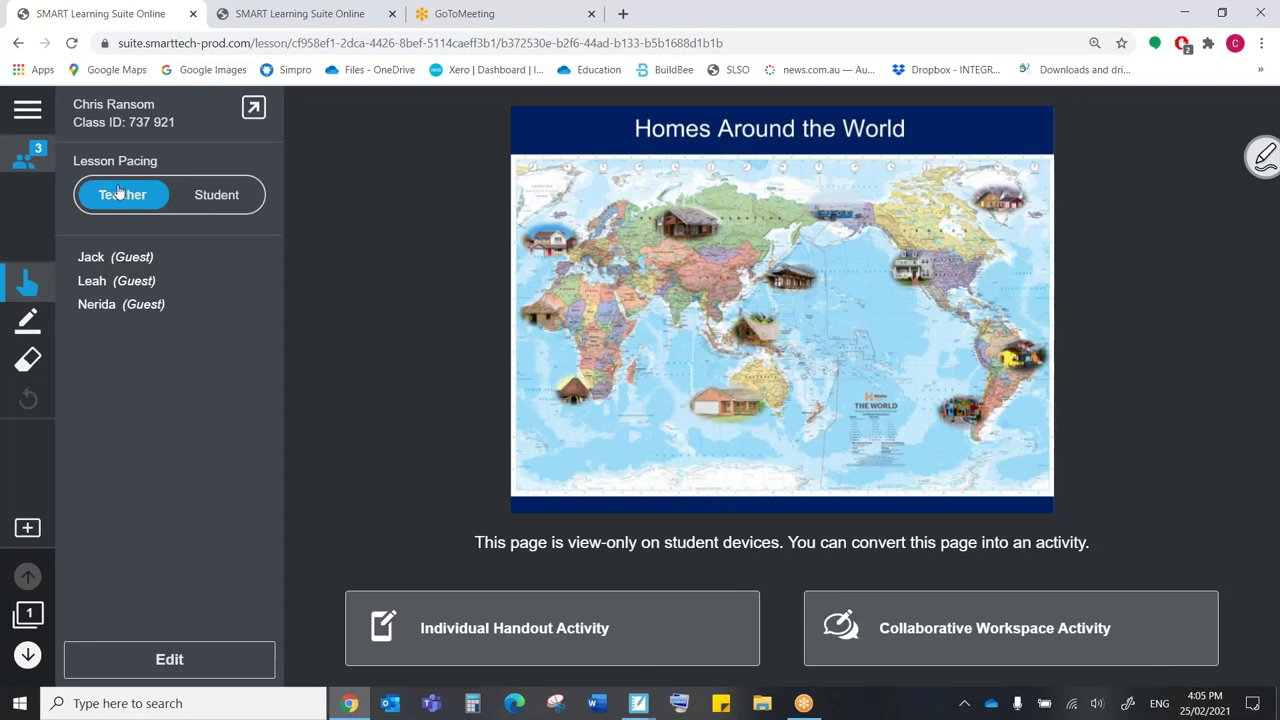
pyautogui.click(37, 166)
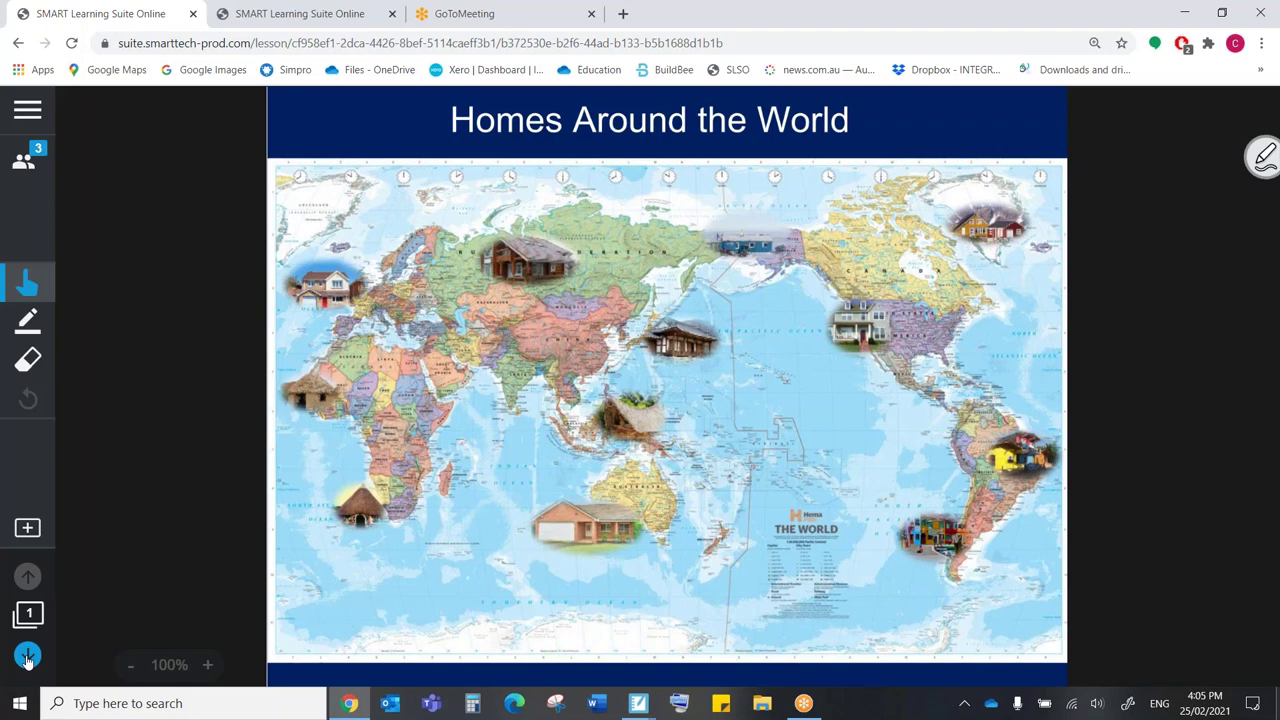
# Advance to the page 3 Handout, switching pacing to Student and back to Teacher.
pyautogui.click(27, 657)
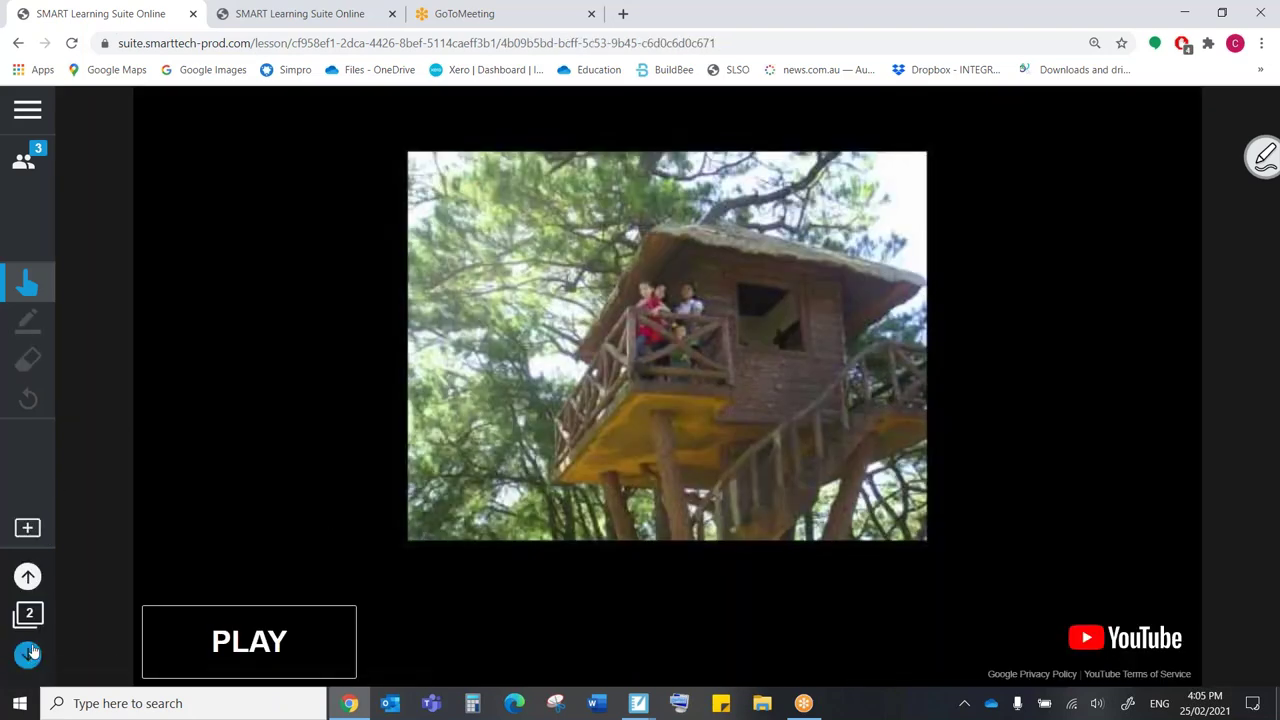
pyautogui.click(28, 656)
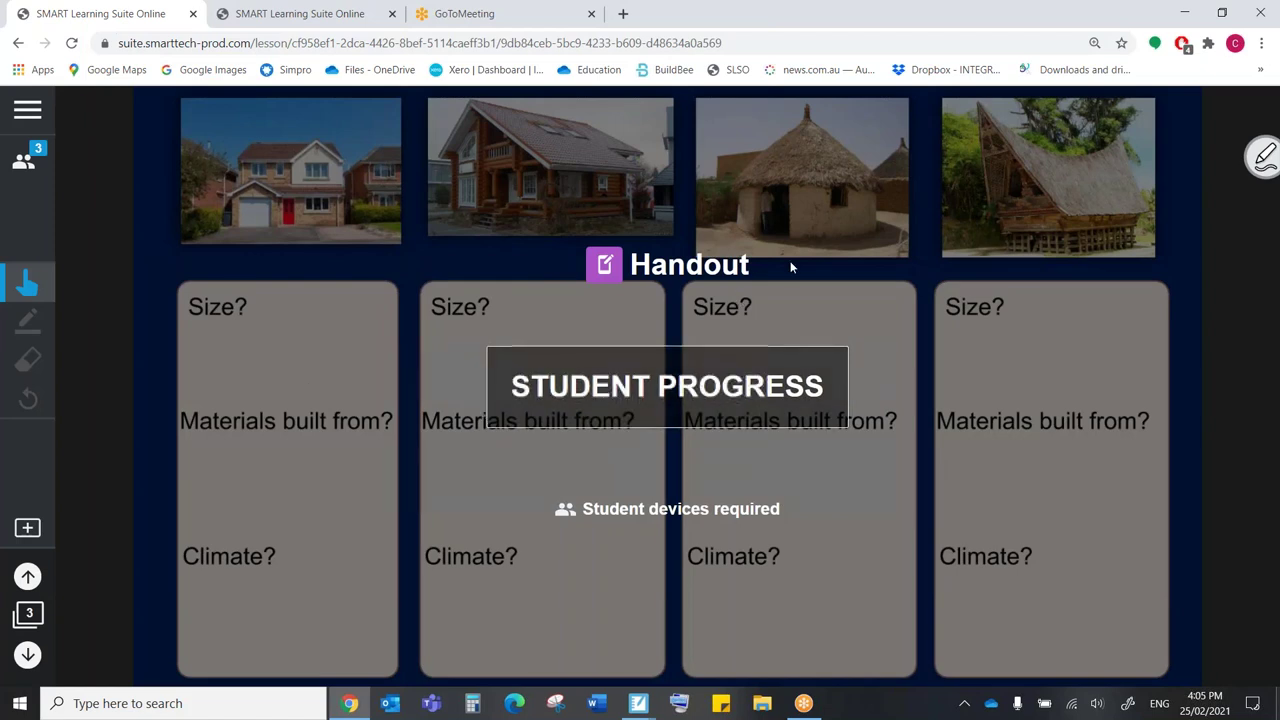
pyautogui.click(27, 527)
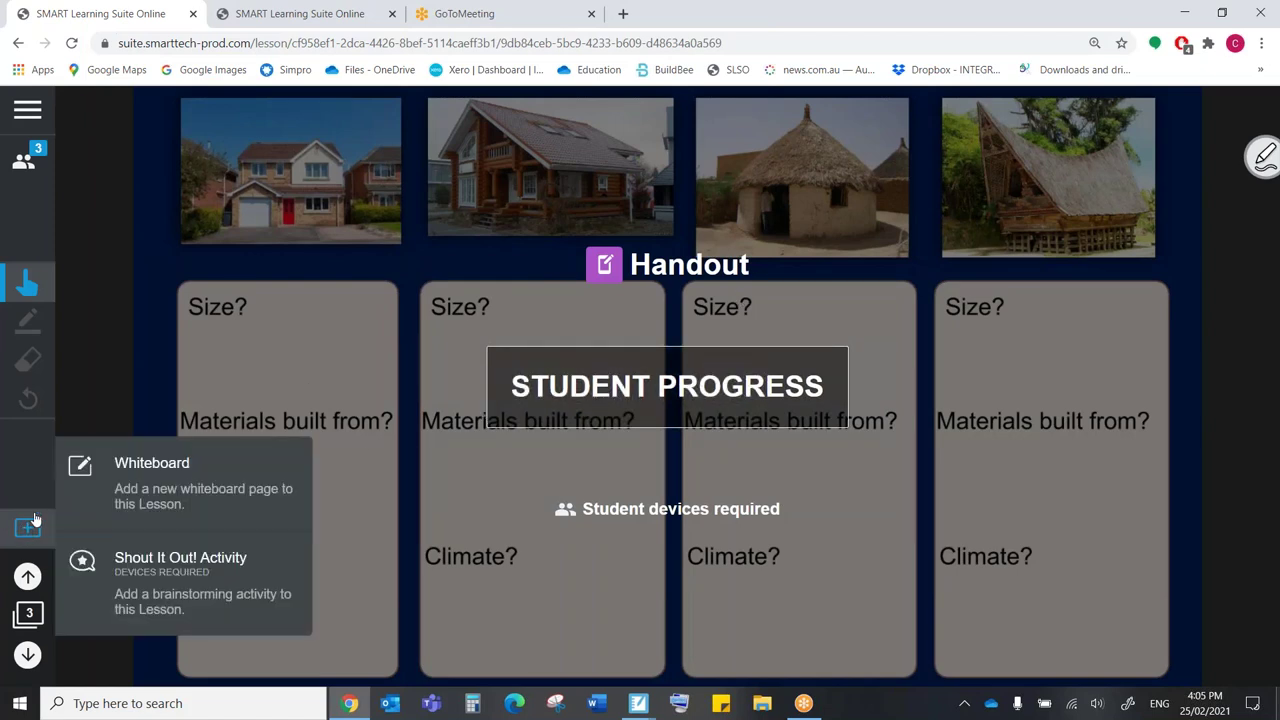
pyautogui.click(24, 160)
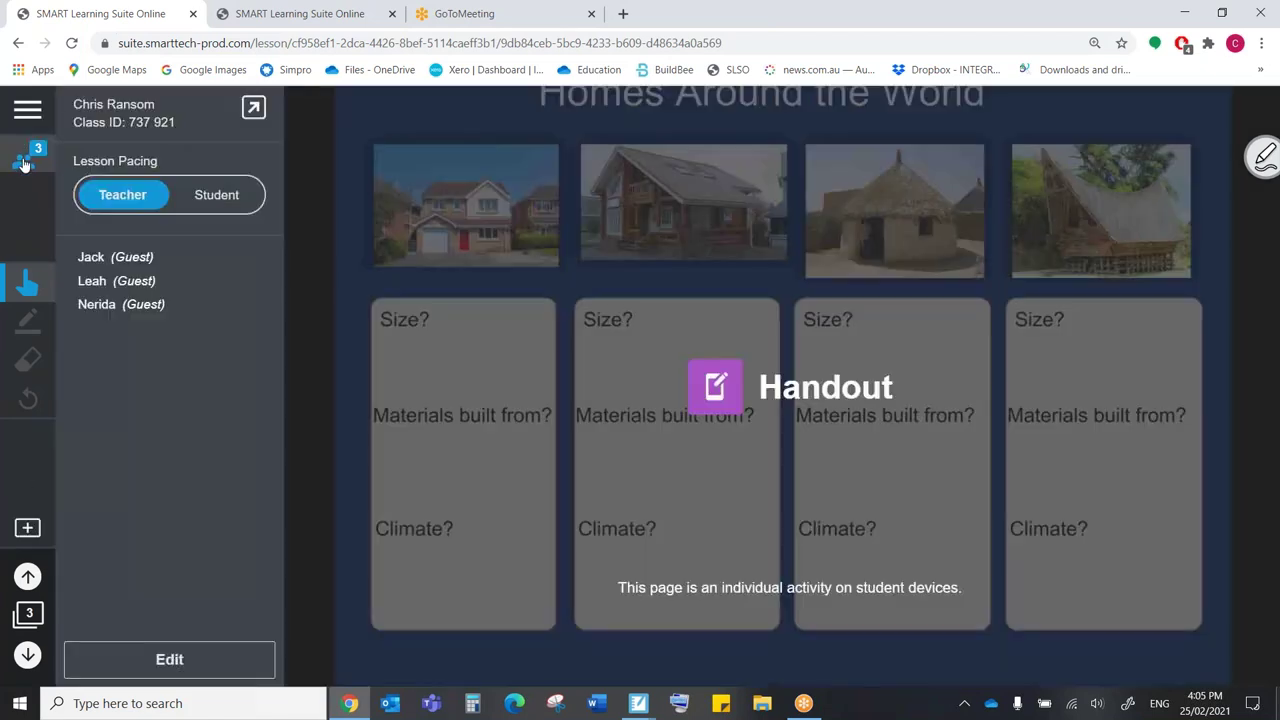
pyautogui.click(221, 197)
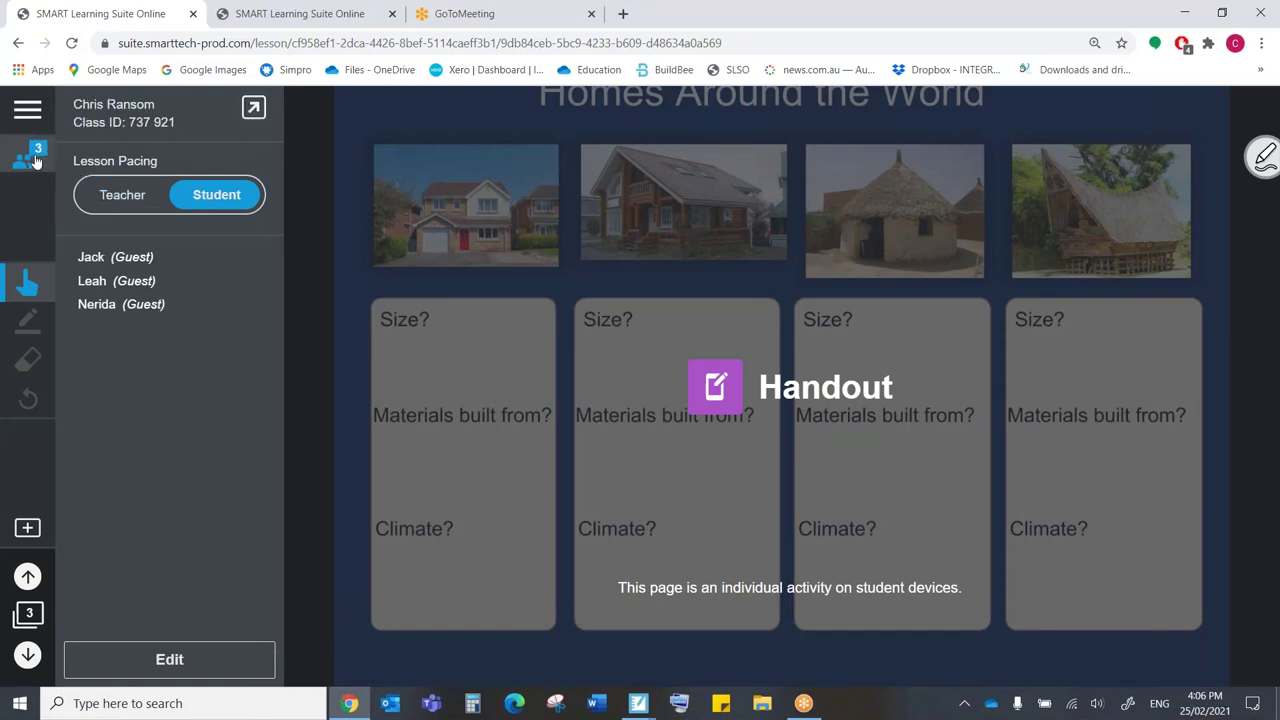
pyautogui.click(113, 194)
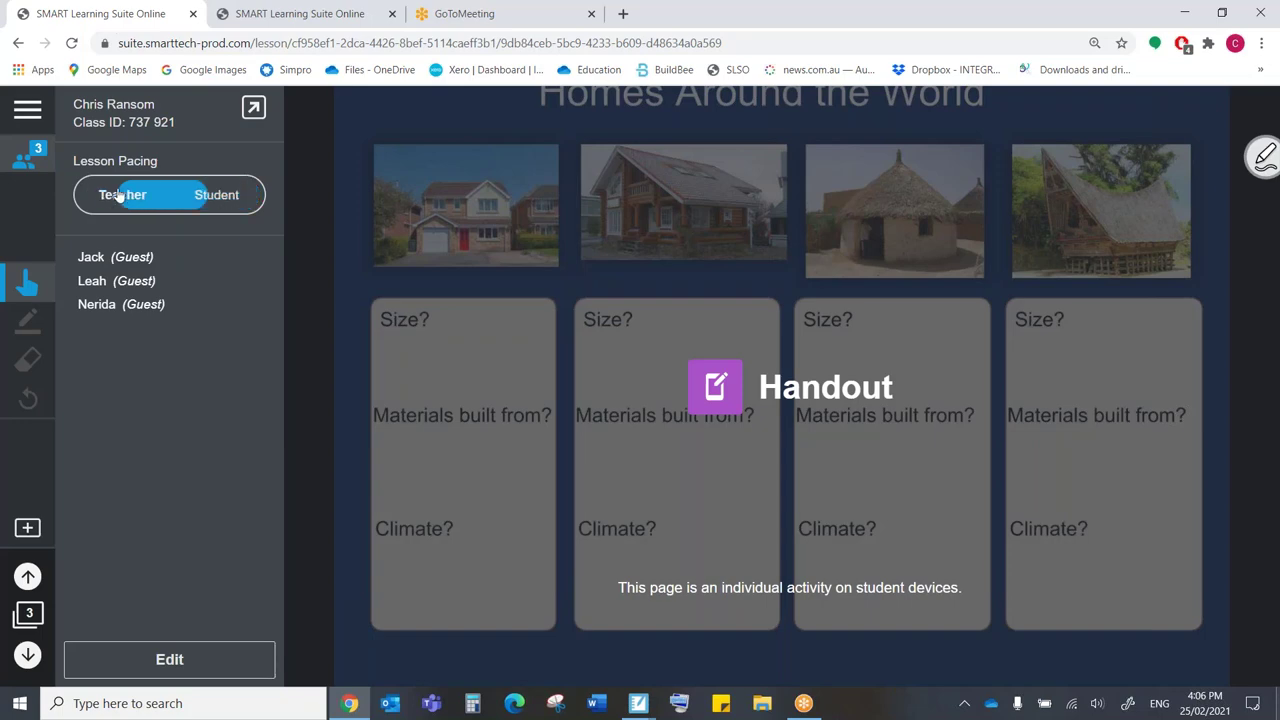
pyautogui.click(28, 615)
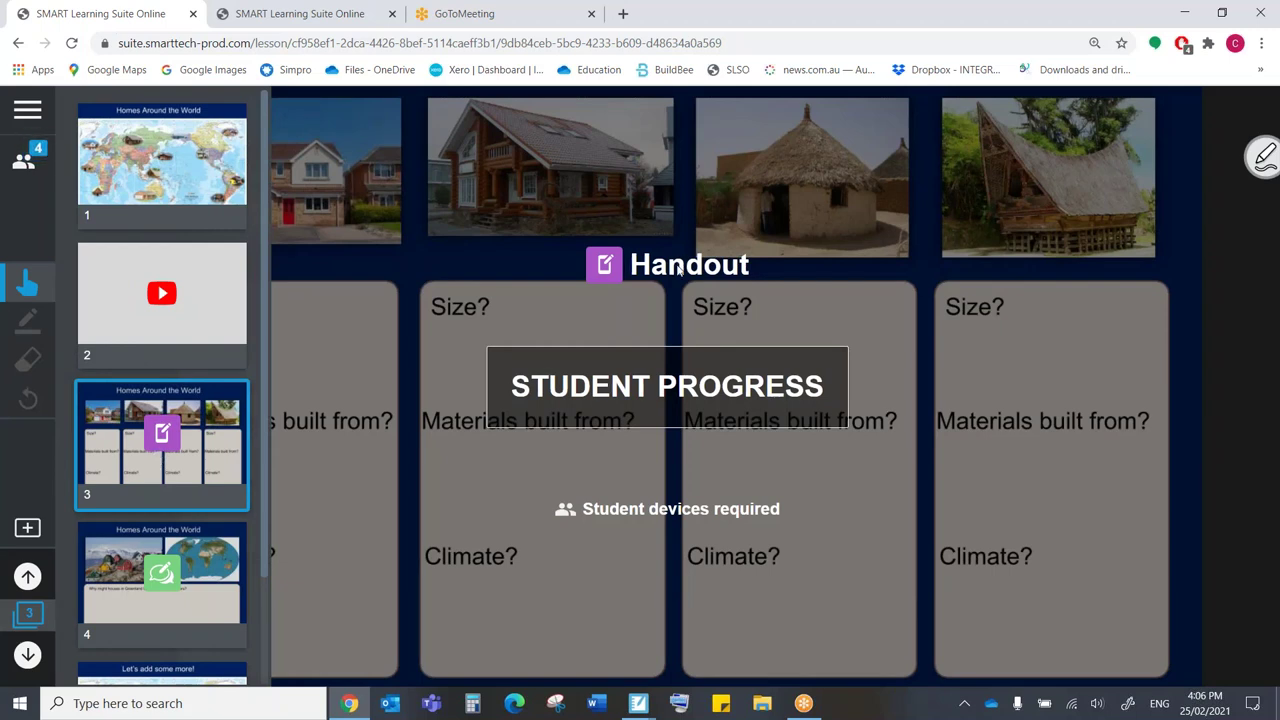
# Open the second student's handout progress and try the pen, eraser, image and select tools.
pyautogui.click(28, 613)
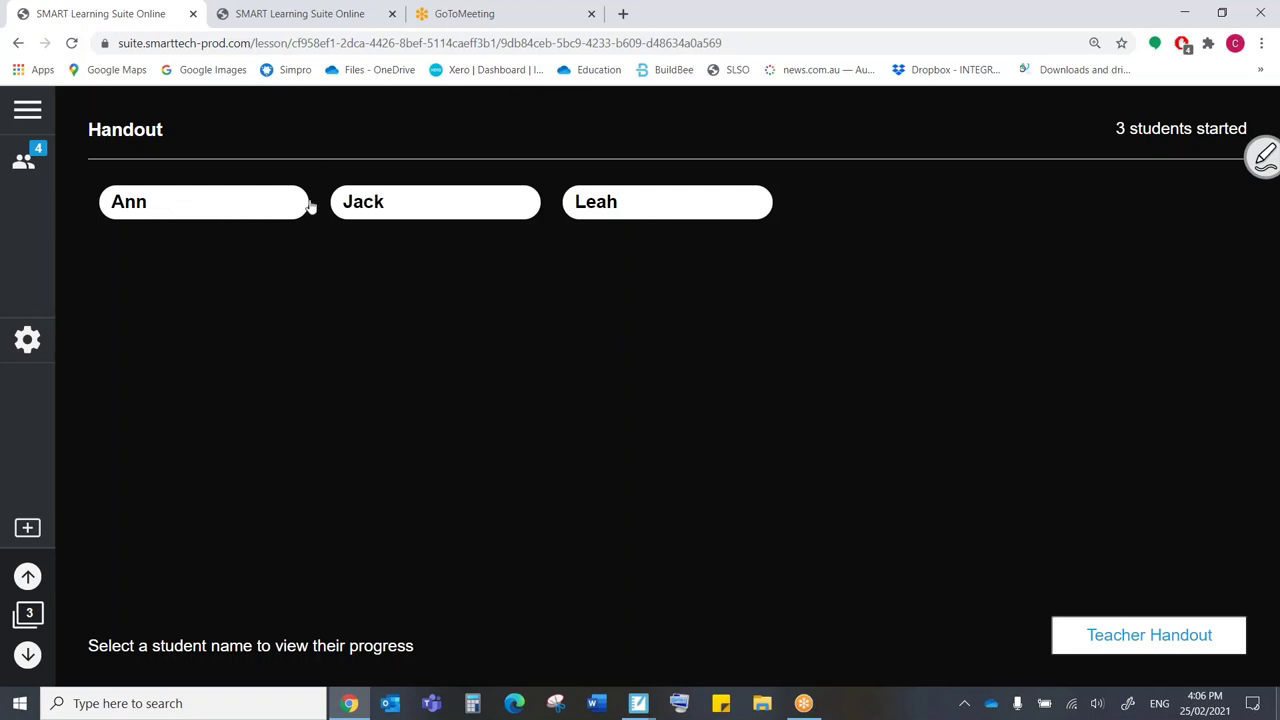
pyautogui.click(393, 206)
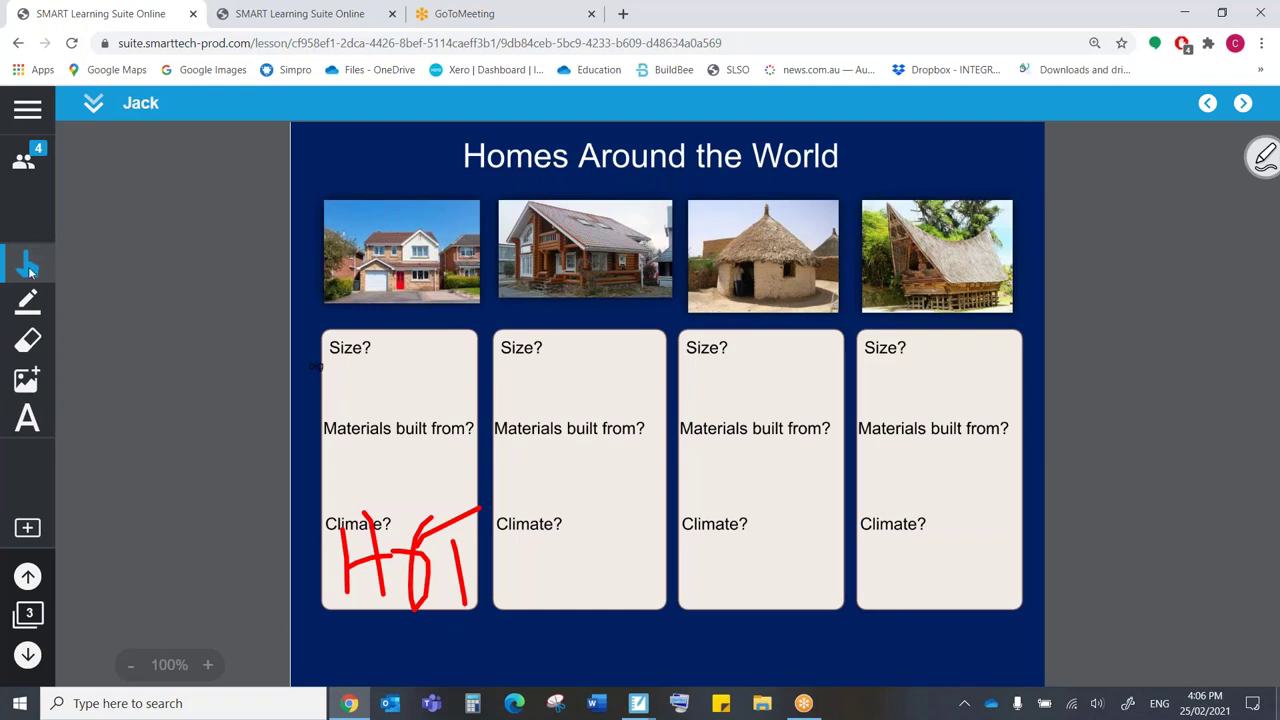
pyautogui.click(27, 300)
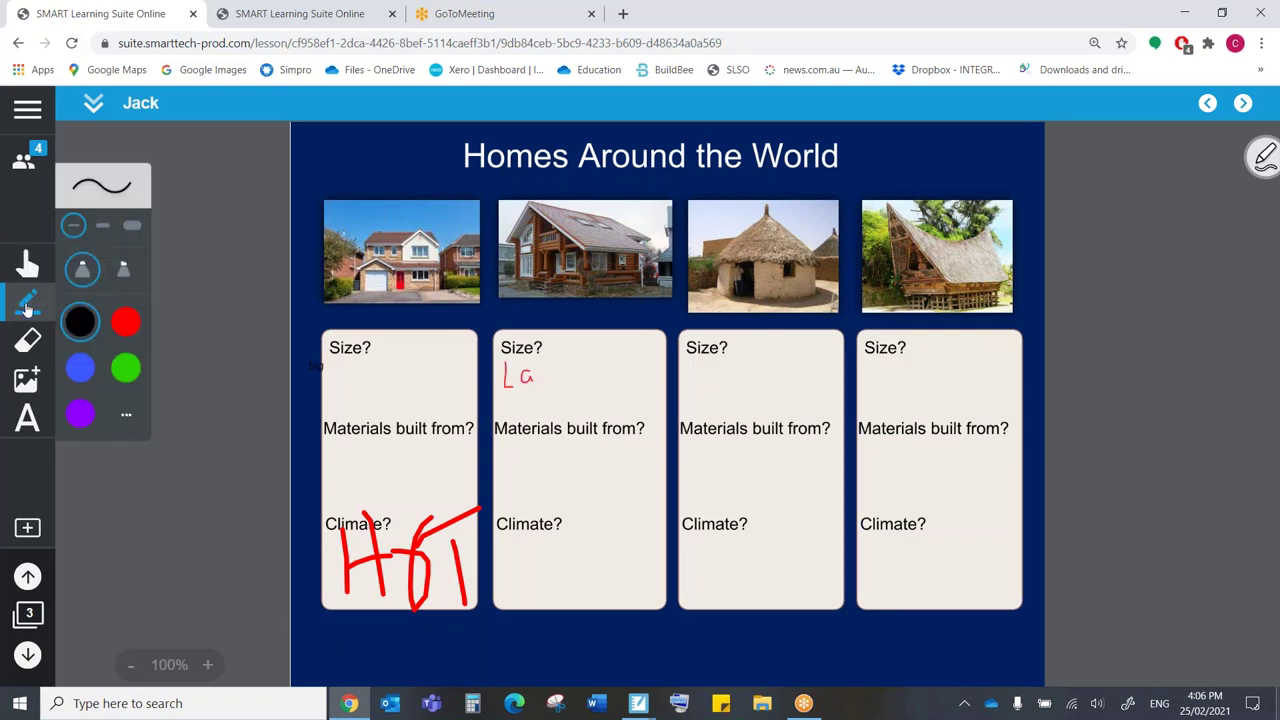
pyautogui.click(29, 340)
pyautogui.click(27, 379)
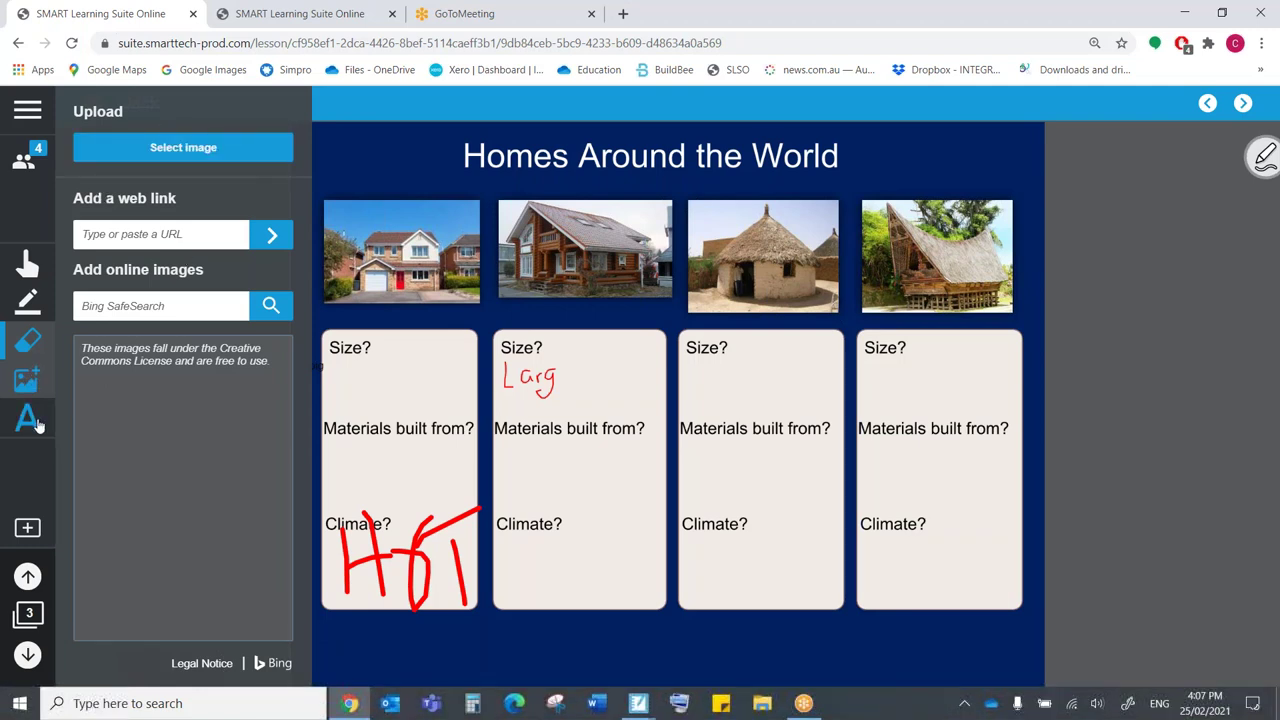
pyautogui.click(27, 262)
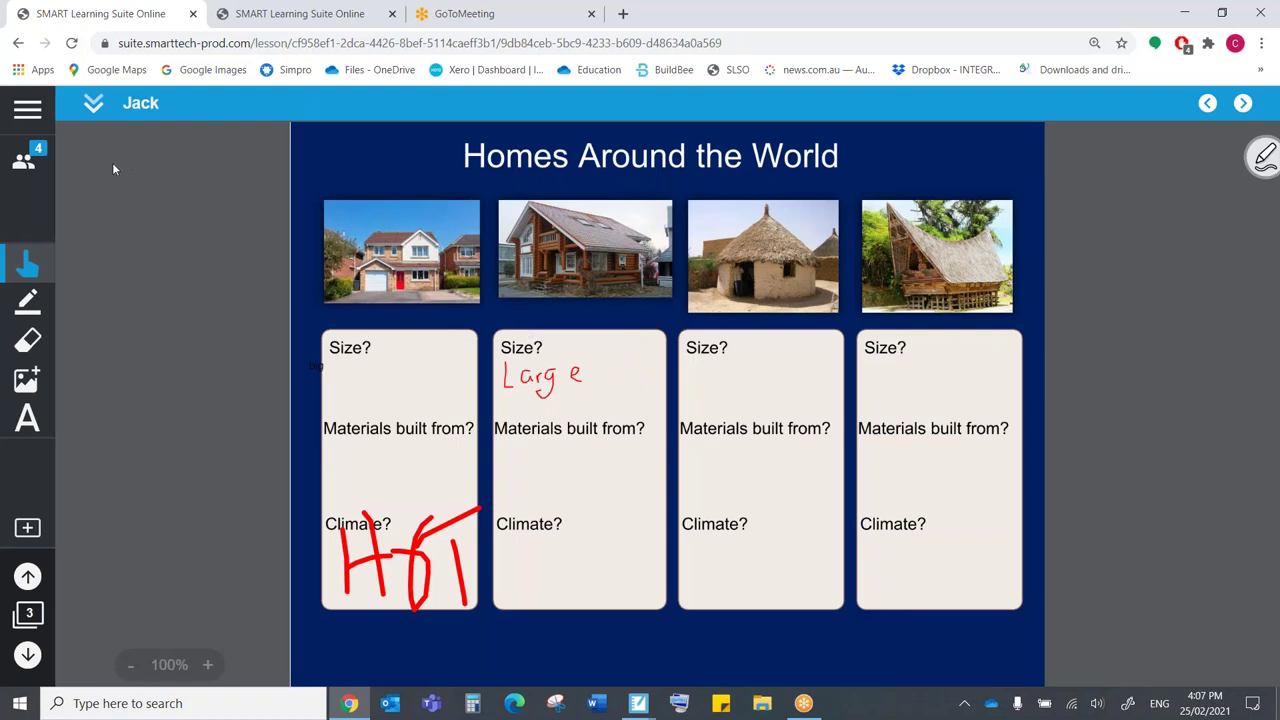
# Open the fourth student's handout and click through its answer boxes, including Hut.
pyautogui.click(94, 103)
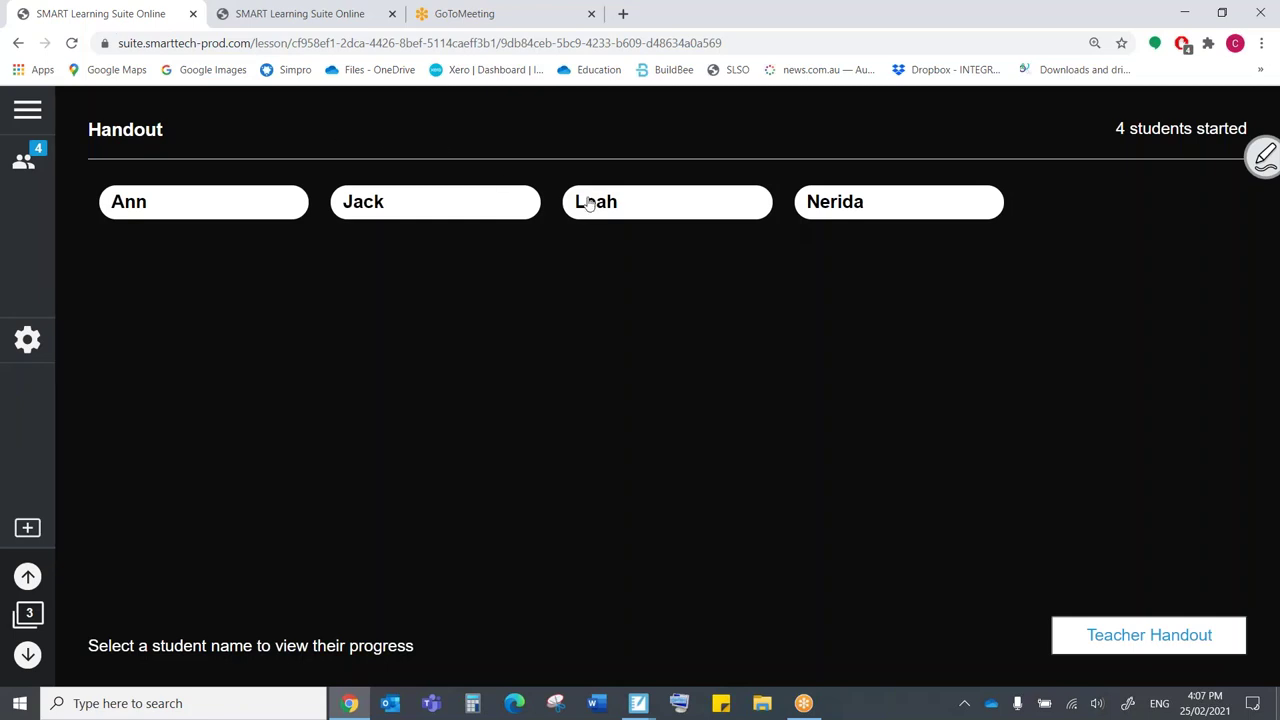
pyautogui.click(834, 201)
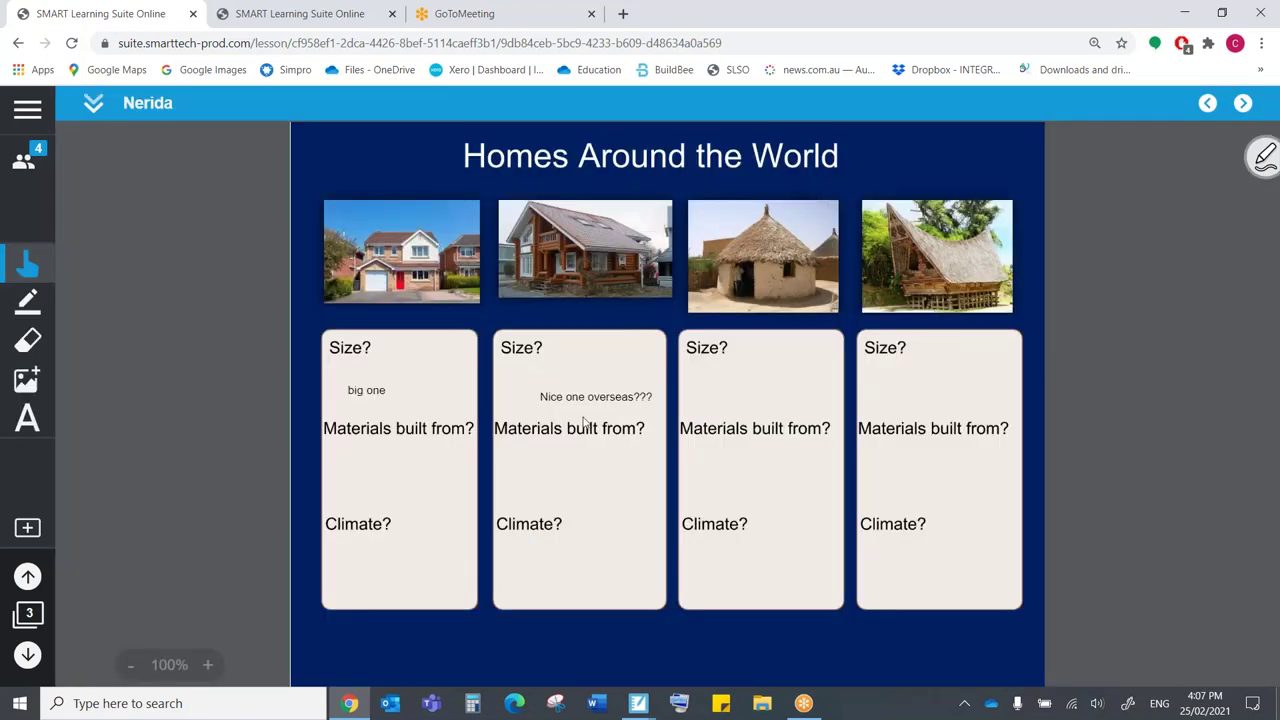
pyautogui.click(378, 396)
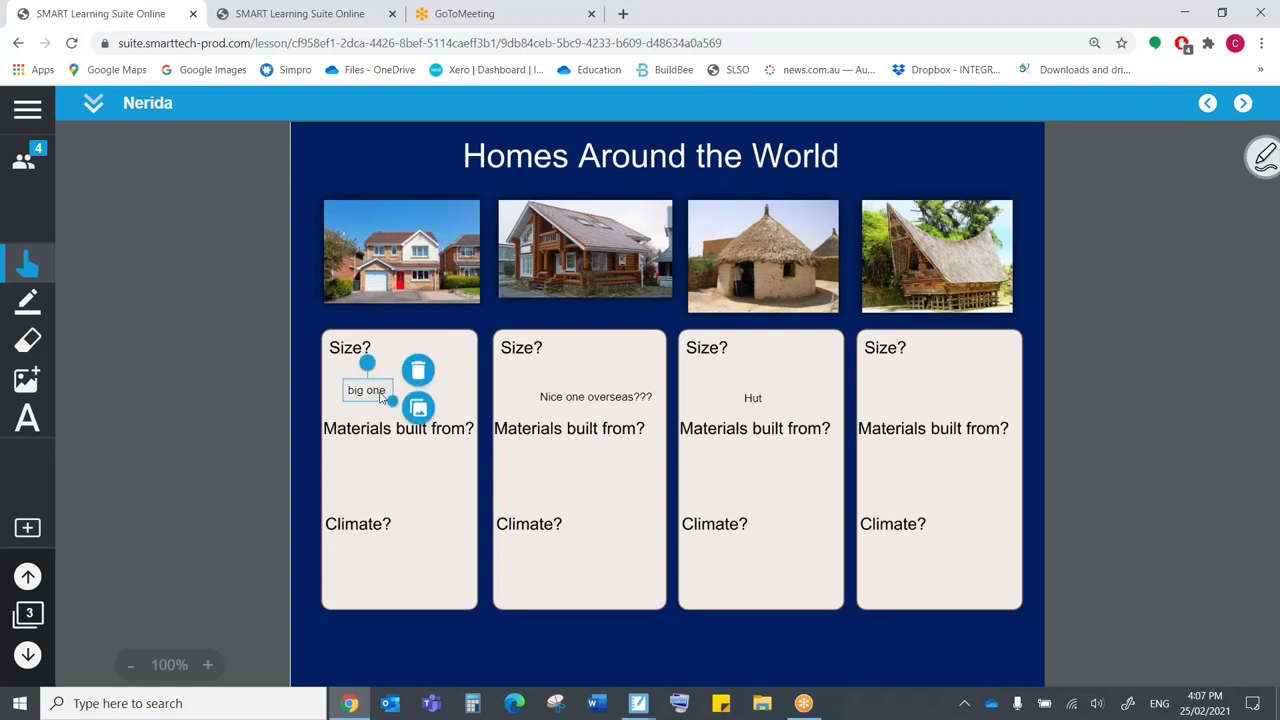
pyautogui.click(556, 401)
pyautogui.click(755, 401)
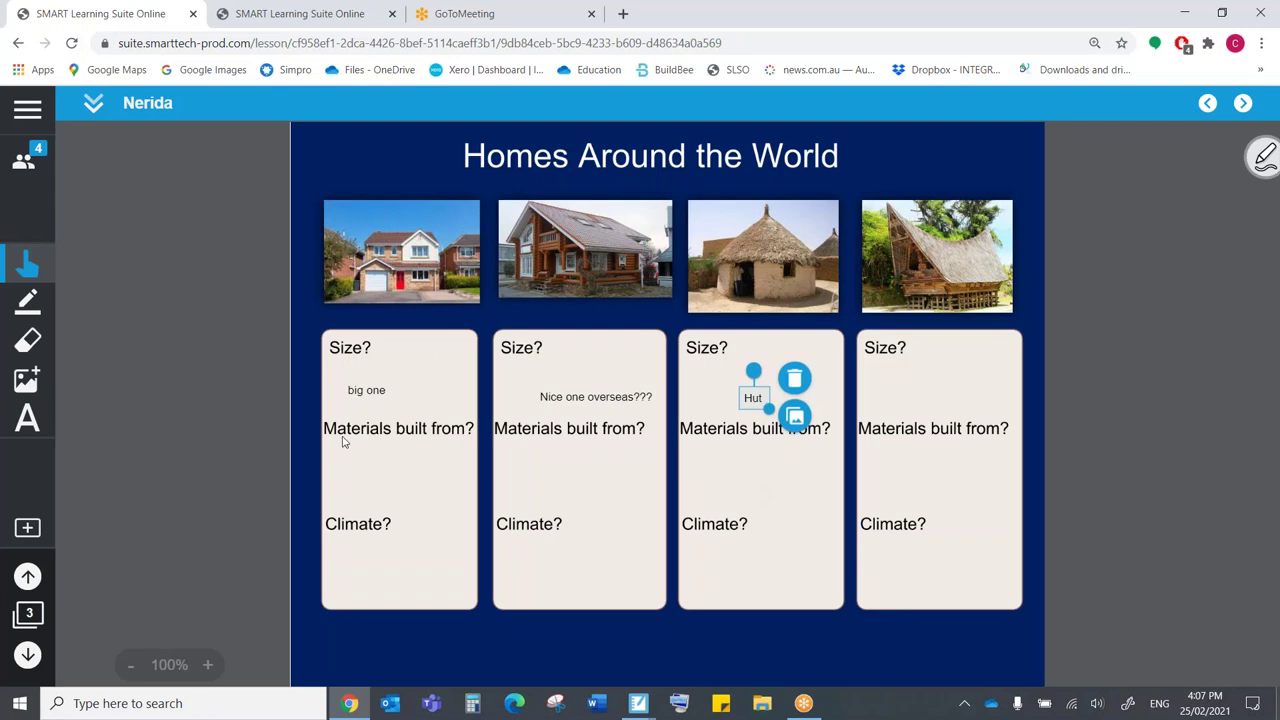
pyautogui.click(381, 453)
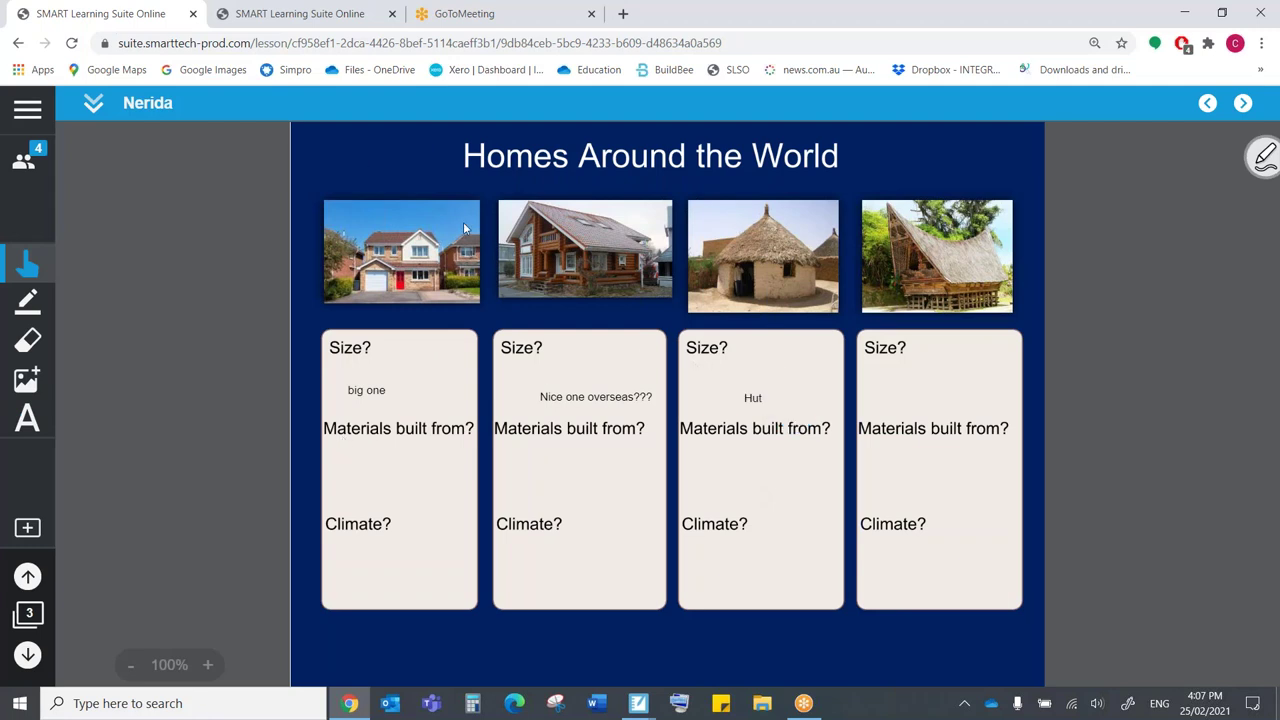
# Review two more students' handouts, ending back on the handout list.
pyautogui.click(93, 103)
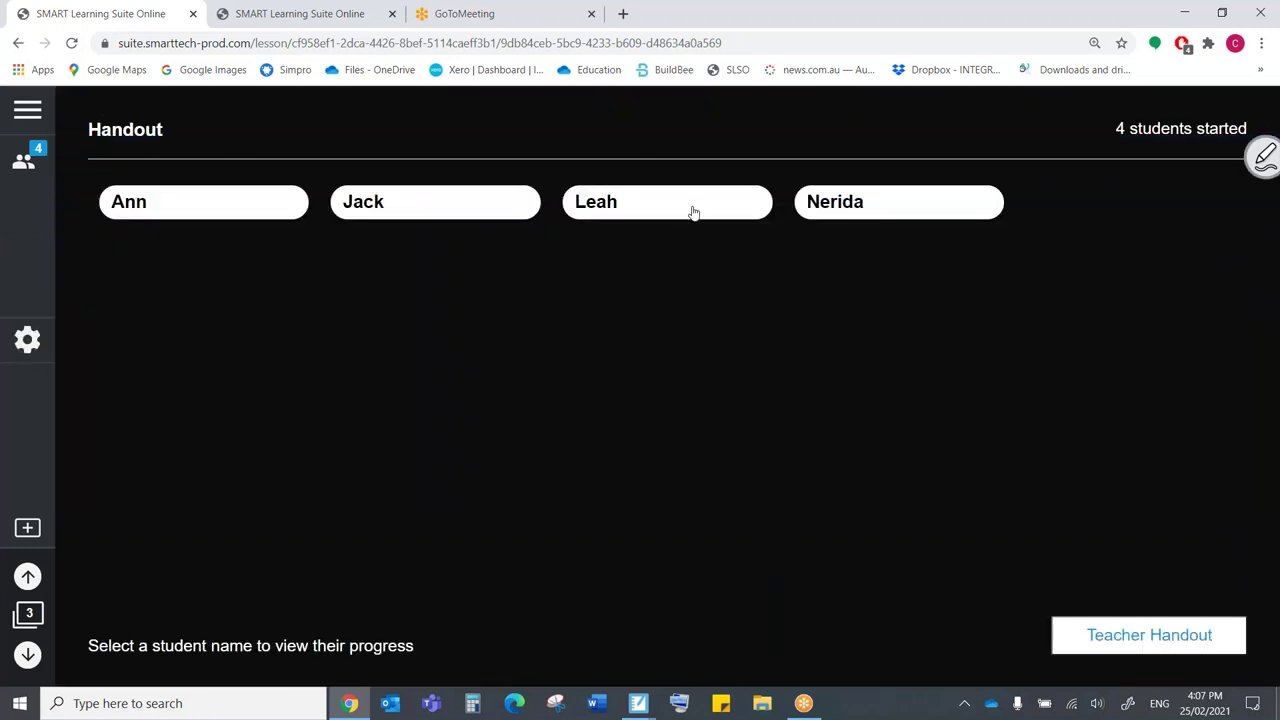
pyautogui.click(698, 207)
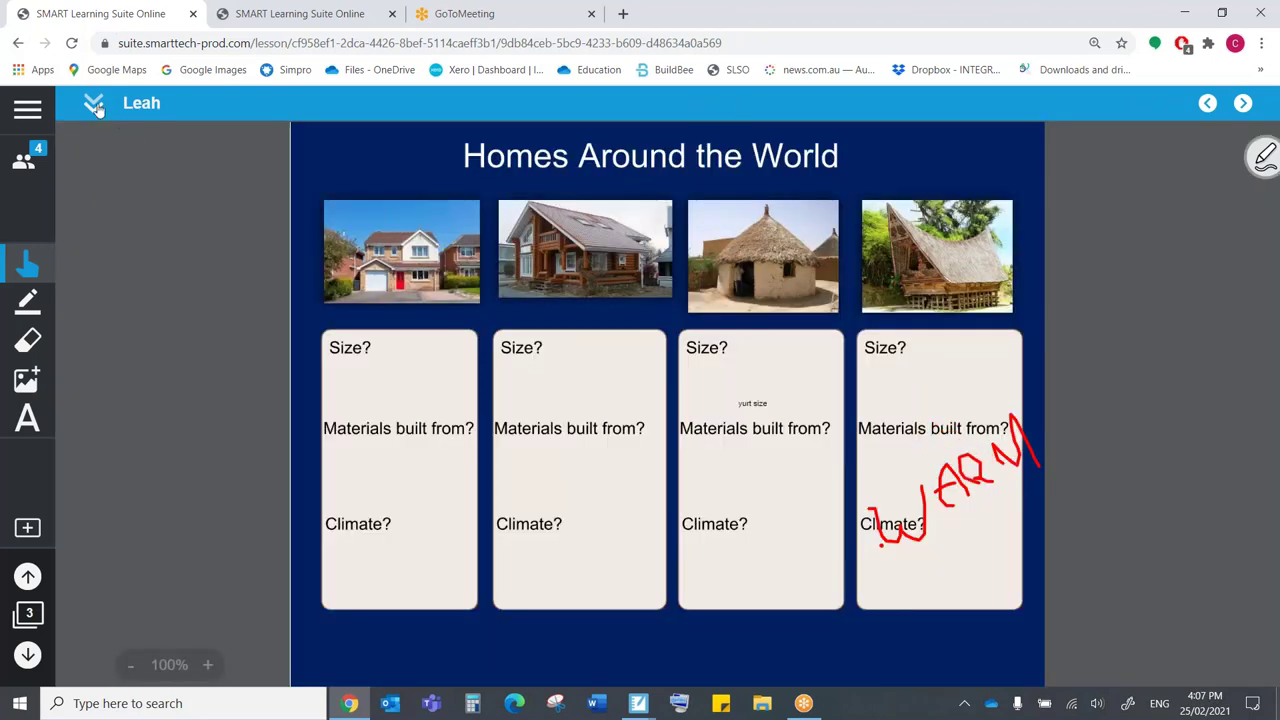
pyautogui.click(93, 104)
pyautogui.click(214, 208)
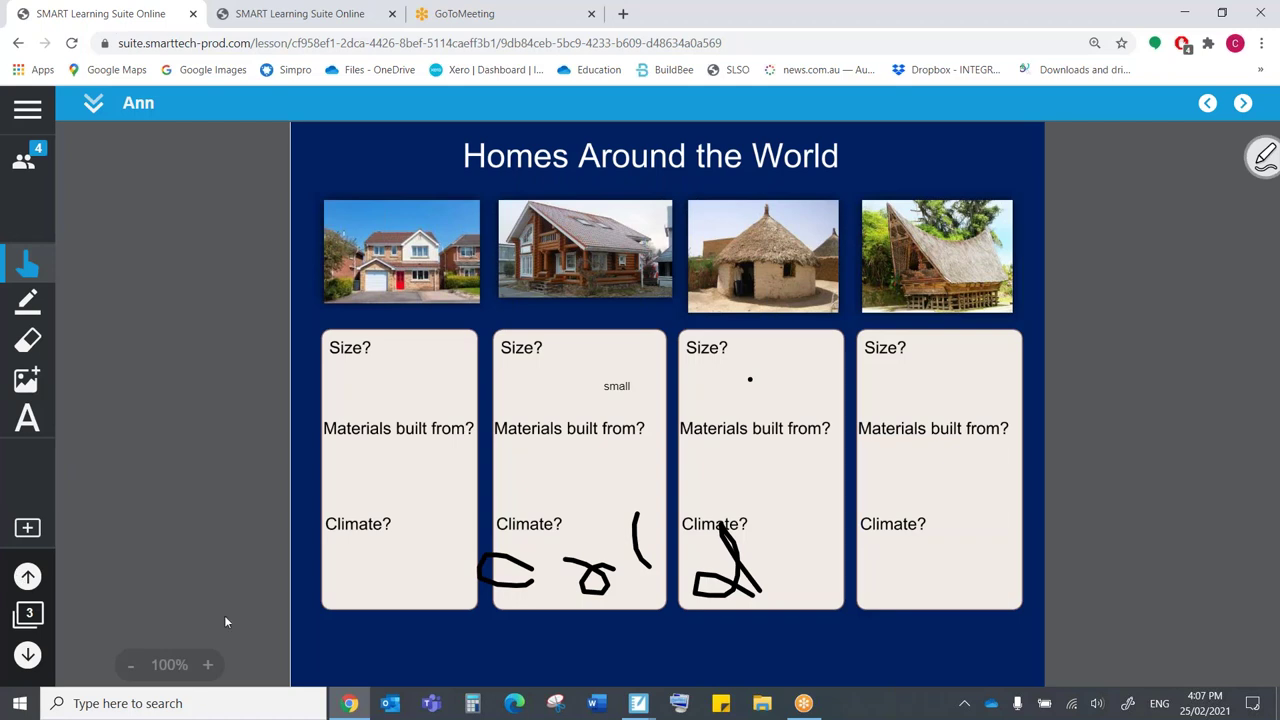
pyautogui.click(93, 104)
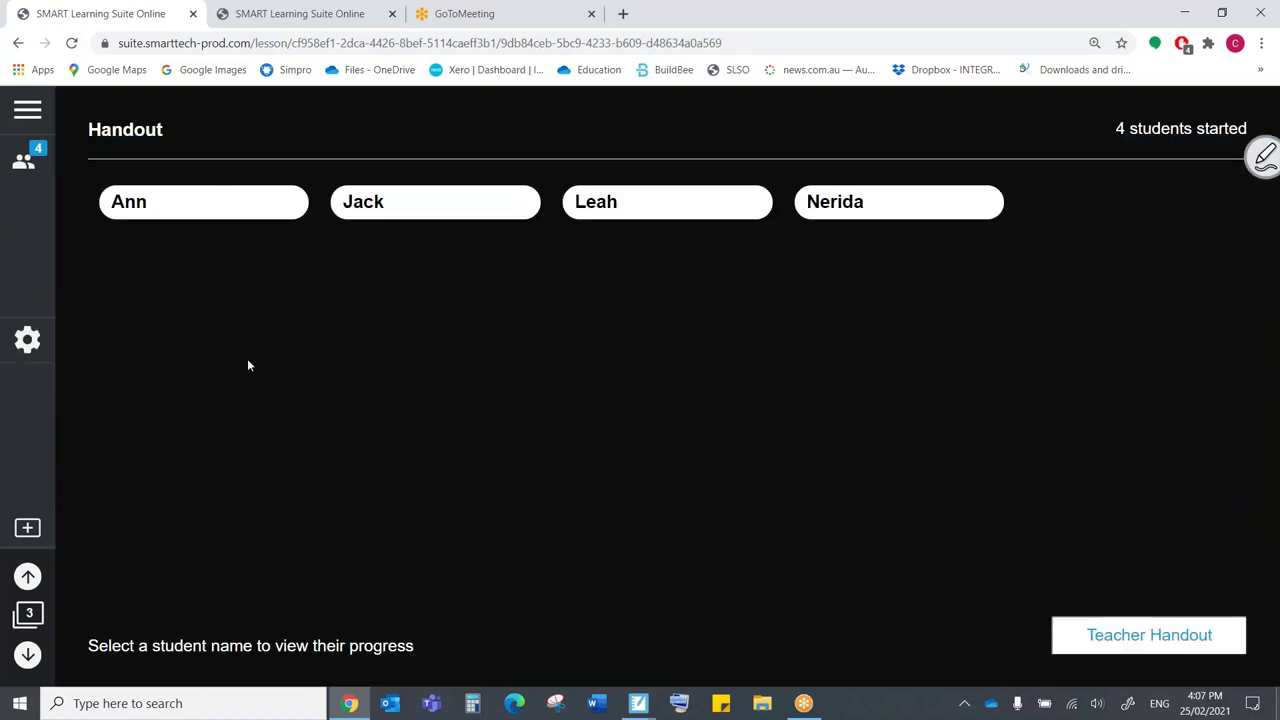
# Go to the Workspace page, choose 2 teams, and swap a student between Team 1 and Team 2.
pyautogui.click(26, 656)
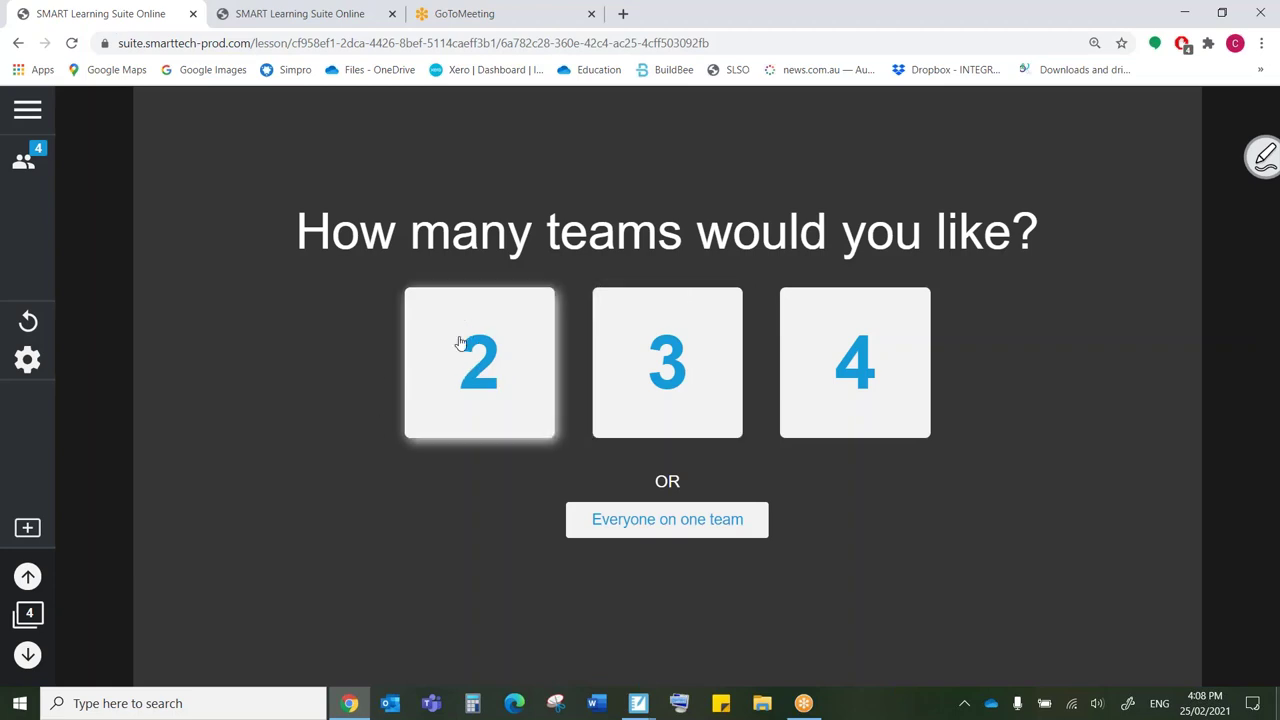
pyautogui.click(496, 352)
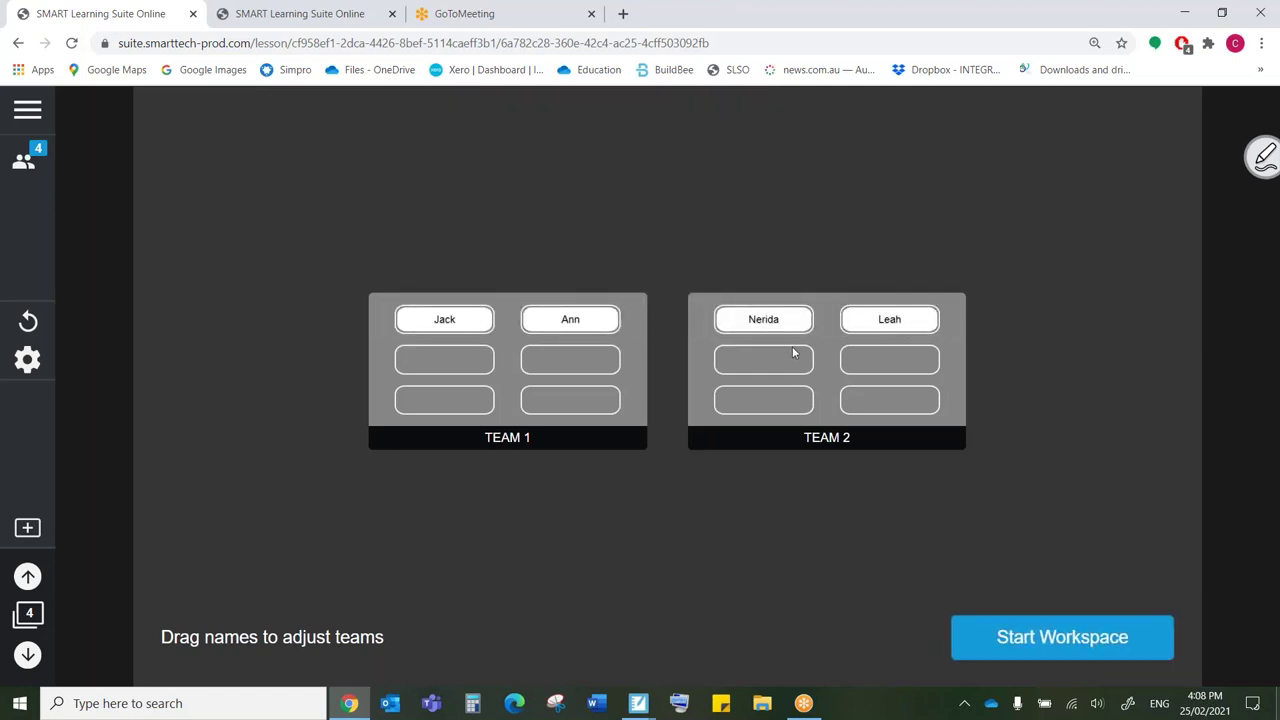
pyautogui.moveTo(575, 324)
pyautogui.mouseDown()
pyautogui.moveTo(556, 351)
pyautogui.moveTo(745, 362)
pyautogui.moveTo(650, 328)
pyautogui.moveTo(577, 323)
pyautogui.mouseUp()
pyautogui.moveTo(765, 318)
pyautogui.mouseDown()
pyautogui.moveTo(590, 322)
pyautogui.moveTo(555, 346)
pyautogui.moveTo(575, 320)
pyautogui.moveTo(712, 300)
pyautogui.moveTo(766, 318)
pyautogui.mouseUp()
pyautogui.moveTo(594, 360); pyautogui.dragTo(590, 322)
# Start the workspace, glance at Team 1's page, then open Team 2's page.
pyautogui.click(1057, 643)
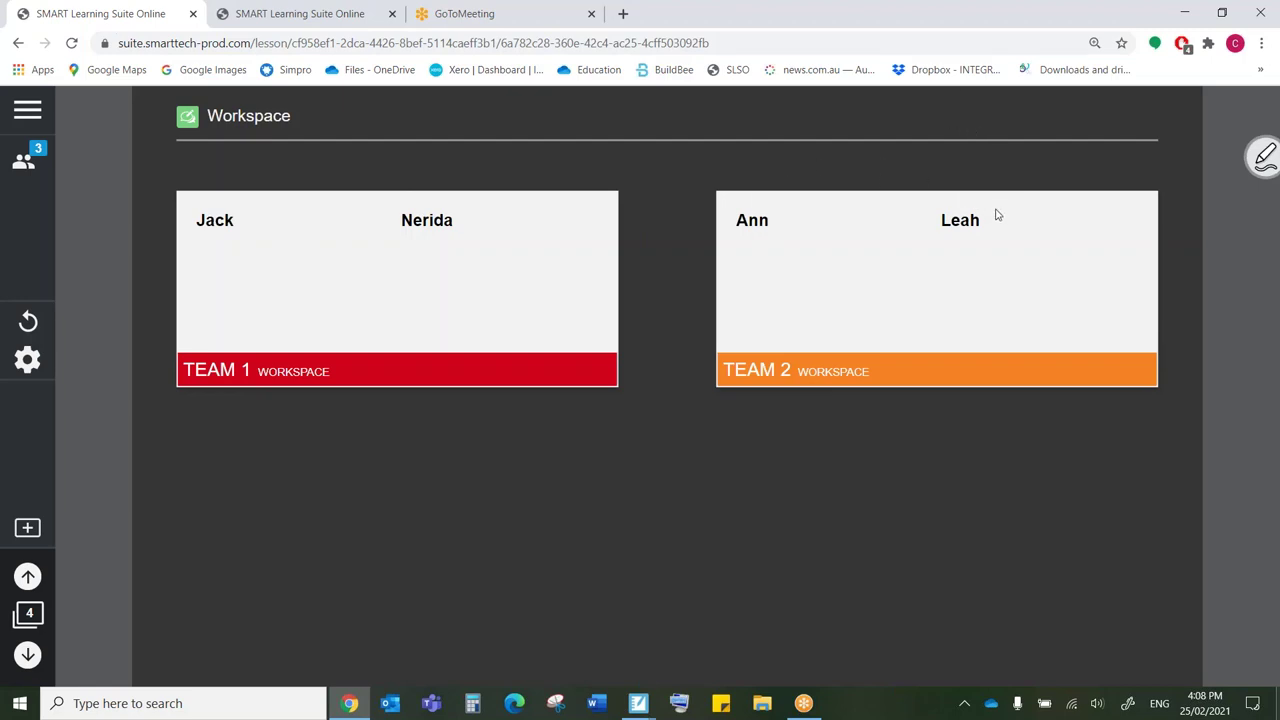
pyautogui.click(356, 364)
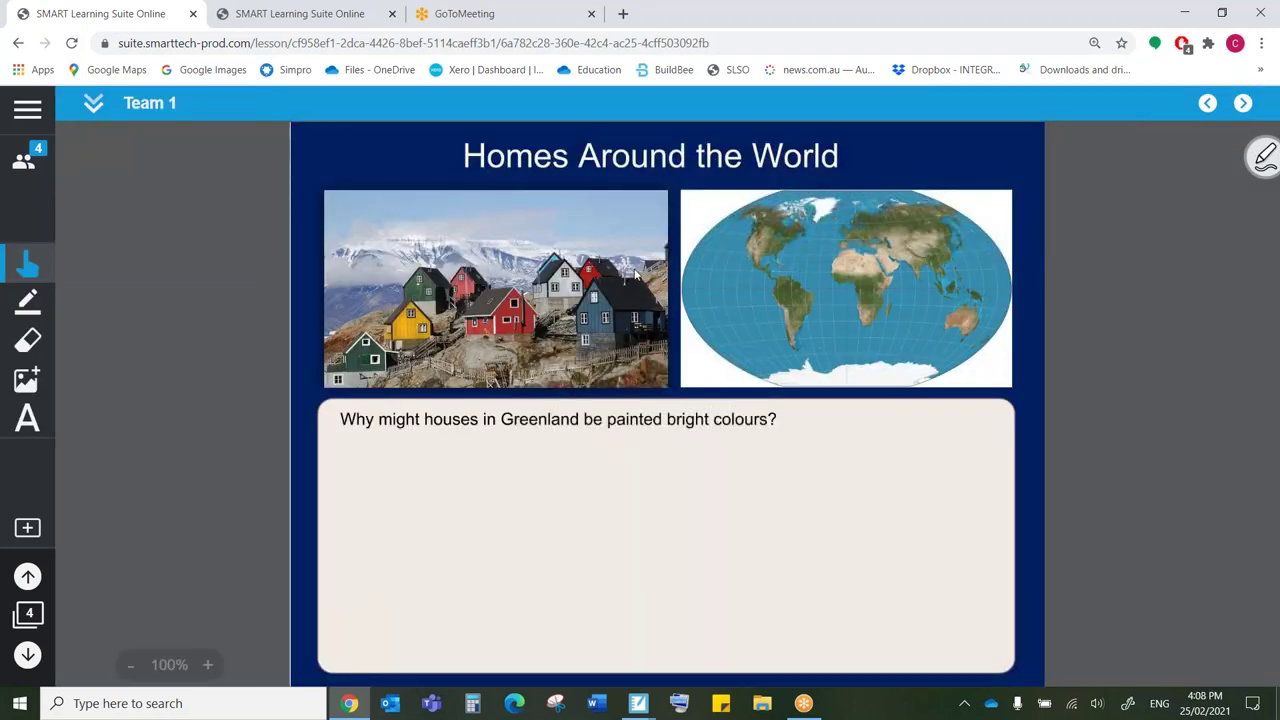
pyautogui.click(93, 104)
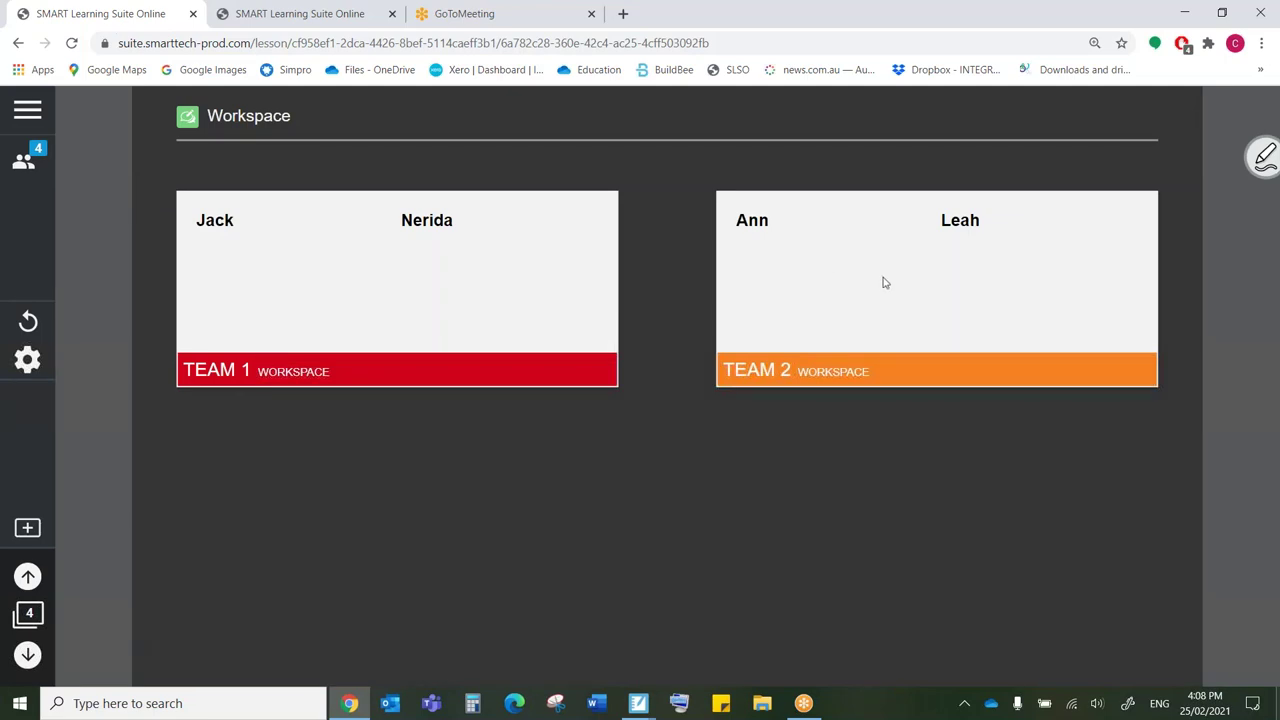
pyautogui.click(883, 283)
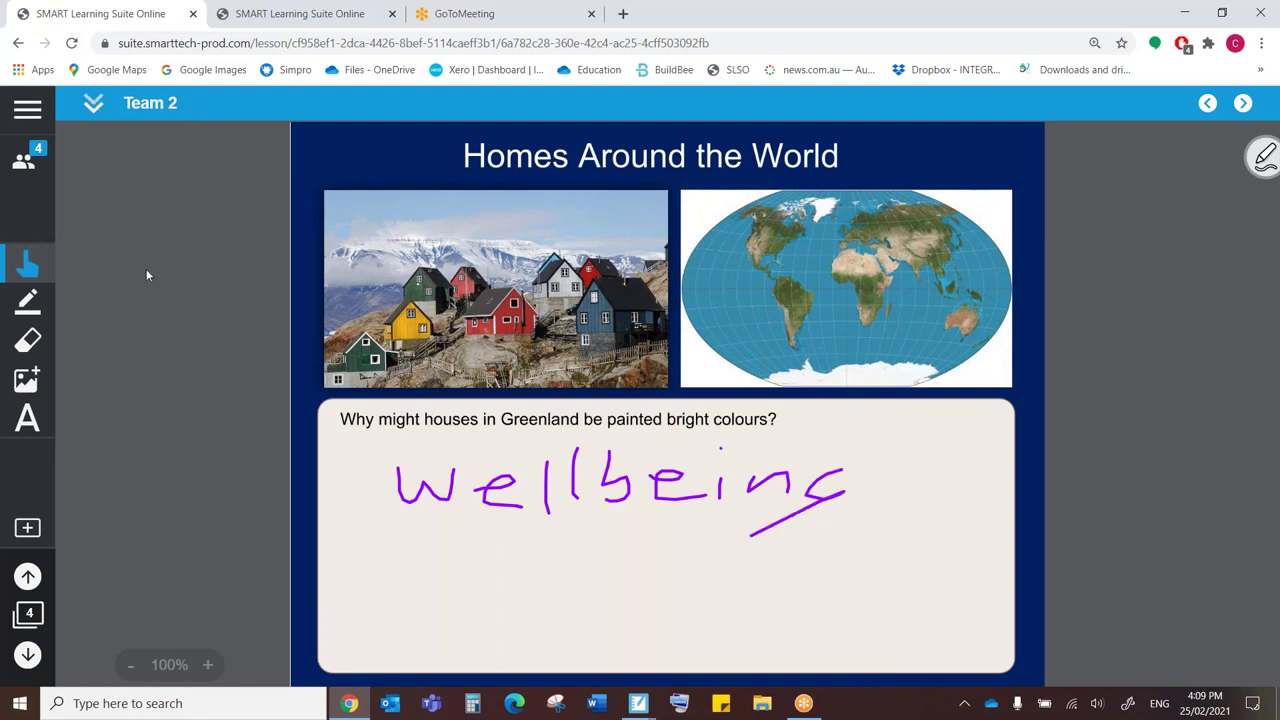
# Draw a medium-width red tick beside Team 2's wellbeing answer.
pyautogui.click(28, 301)
pyautogui.click(126, 321)
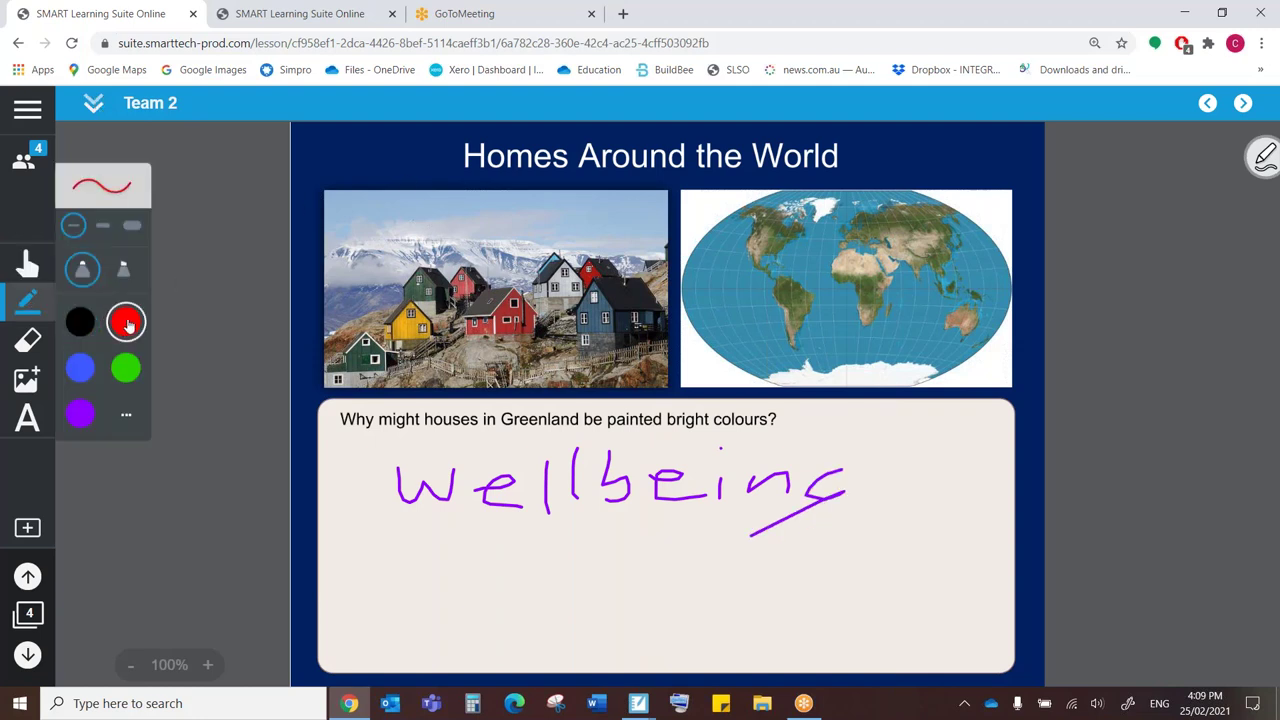
pyautogui.click(103, 225)
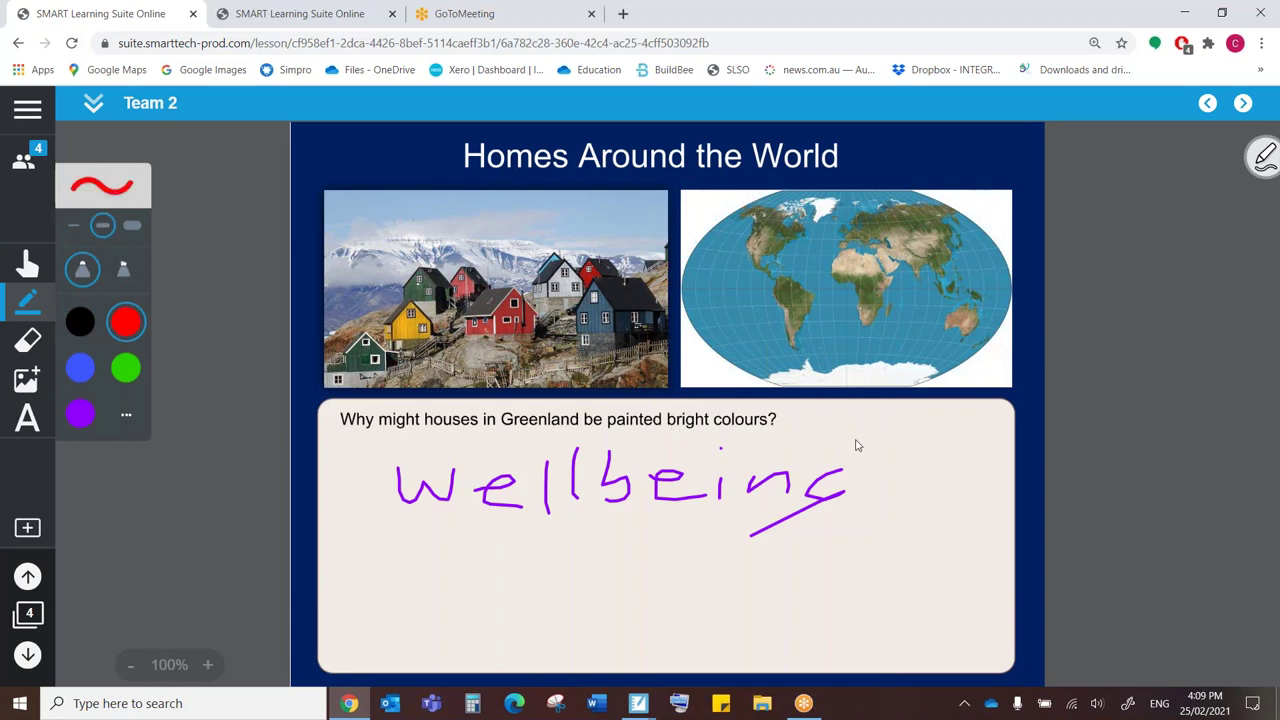
pyautogui.moveTo(855, 440)
pyautogui.mouseDown()
pyautogui.moveTo(868, 452)
pyautogui.moveTo(896, 418)
pyautogui.mouseUp()
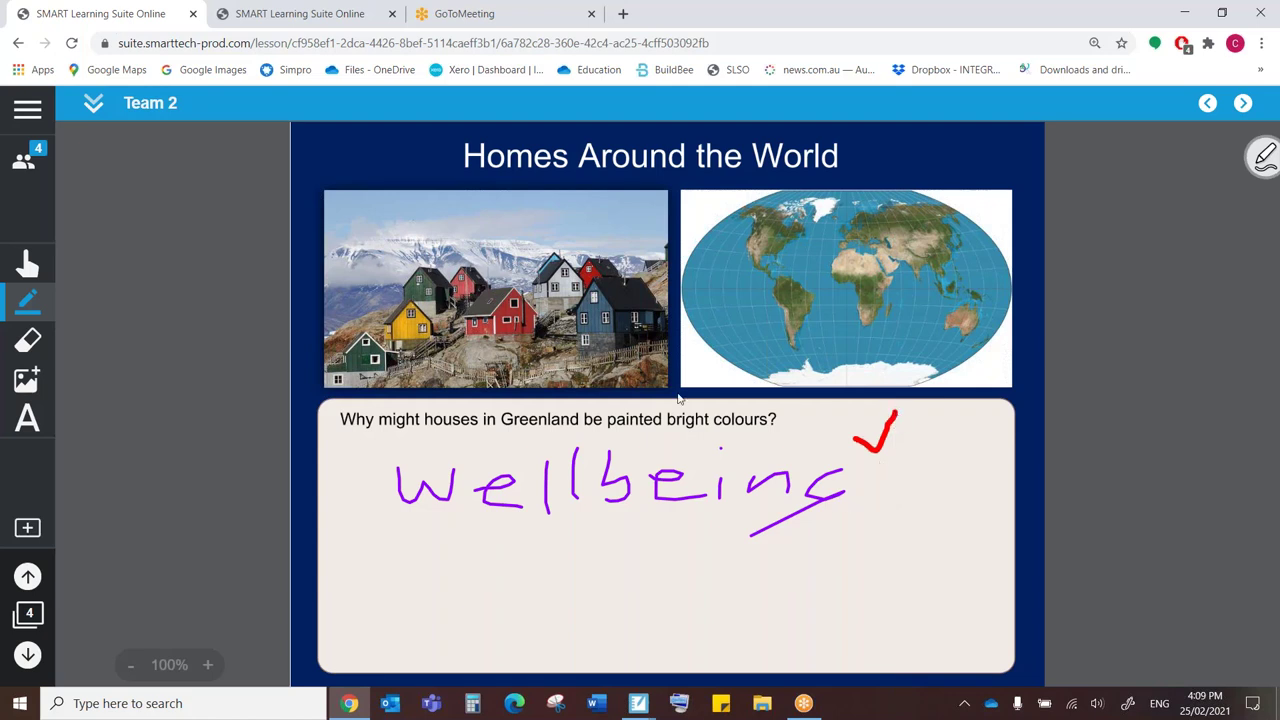
# Add a 'Great work!' text comment and reposition it near the answer.
pyautogui.click(27, 419)
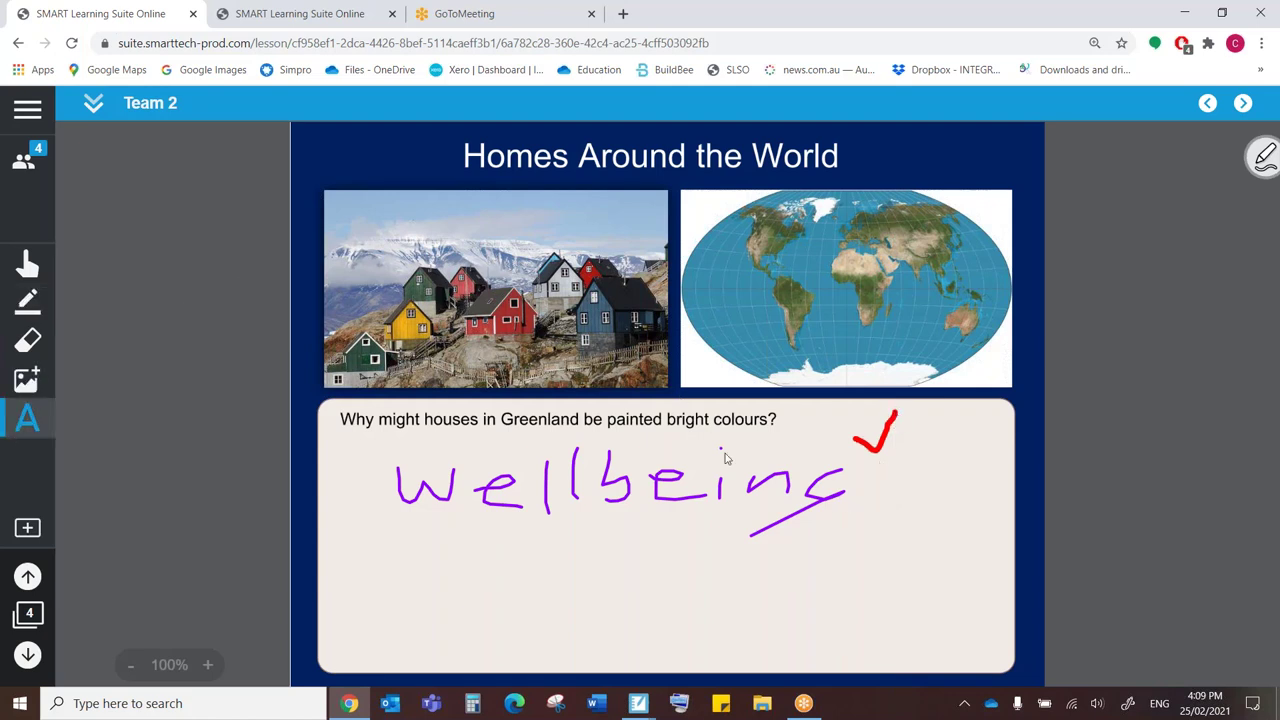
pyautogui.click(603, 588)
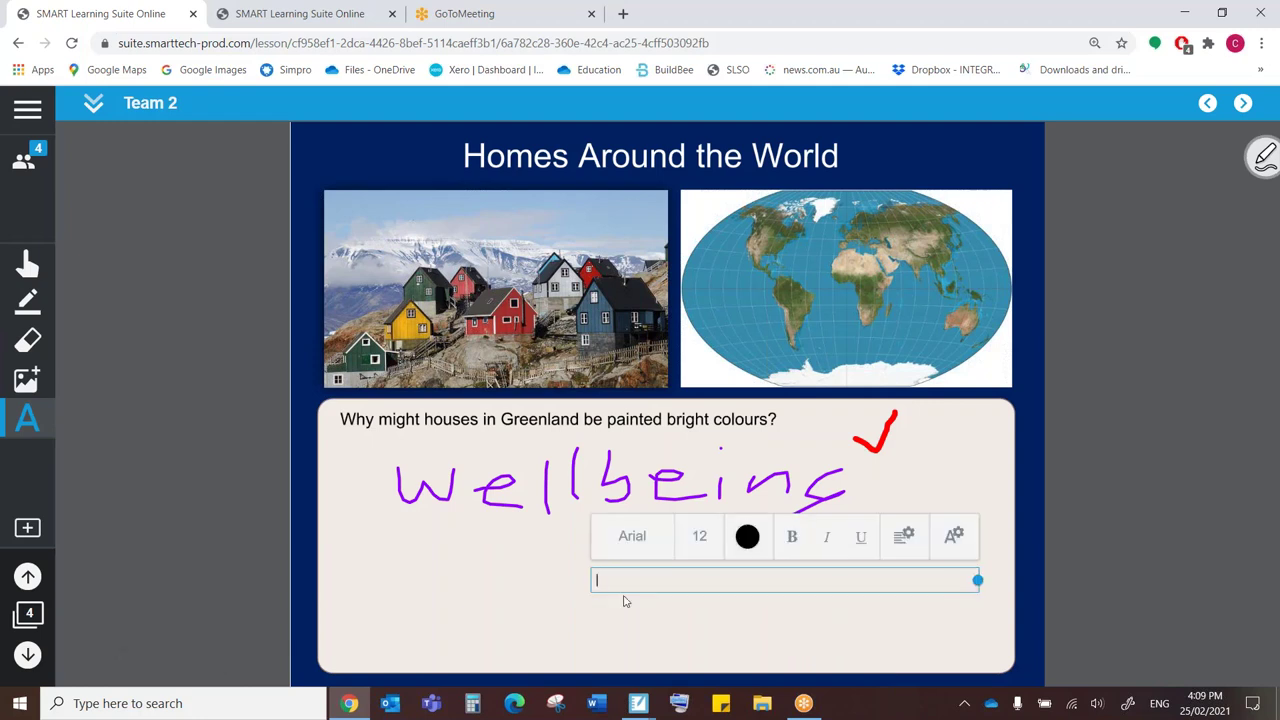
pyautogui.write('Great work!')
pyautogui.press('Return')
pyautogui.press('Escape')
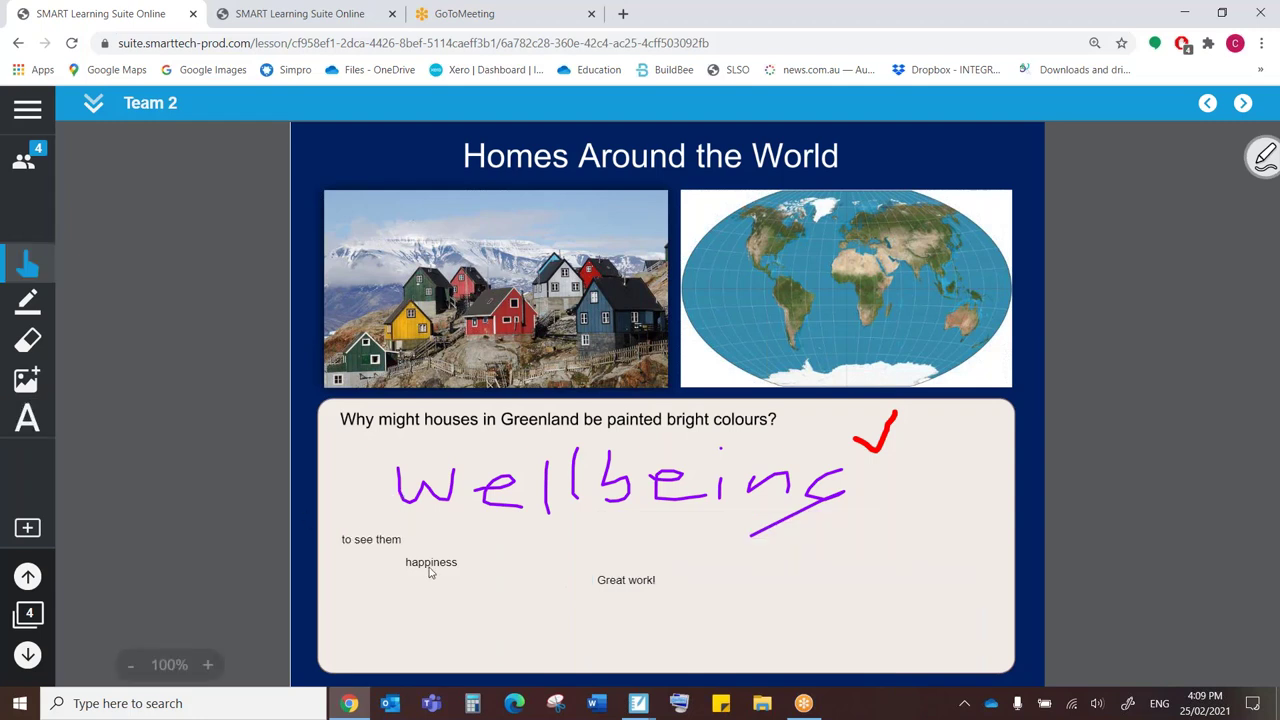
pyautogui.moveTo(430, 572); pyautogui.dragTo(483, 615)
pyautogui.moveTo(616, 578); pyautogui.dragTo(639, 552)
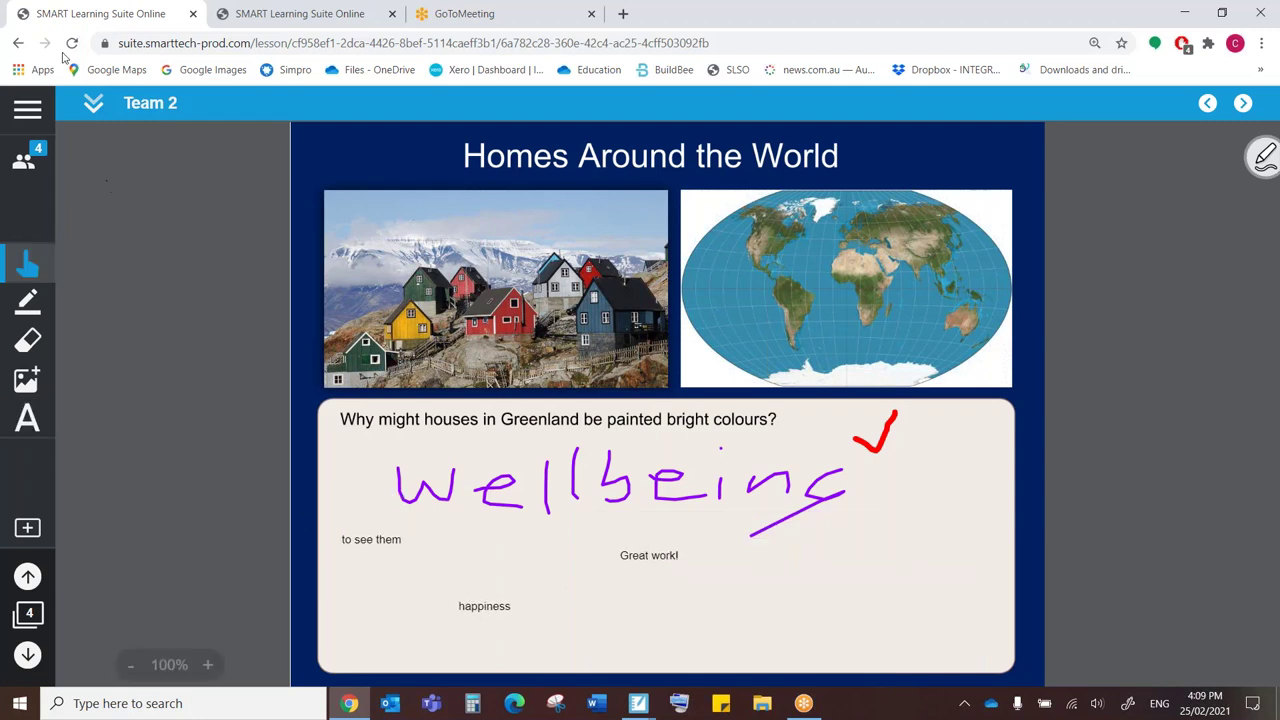
# Open Team 1's workspace and inspect its snowy mountain picture, snow picture and typed answer.
pyautogui.click(97, 108)
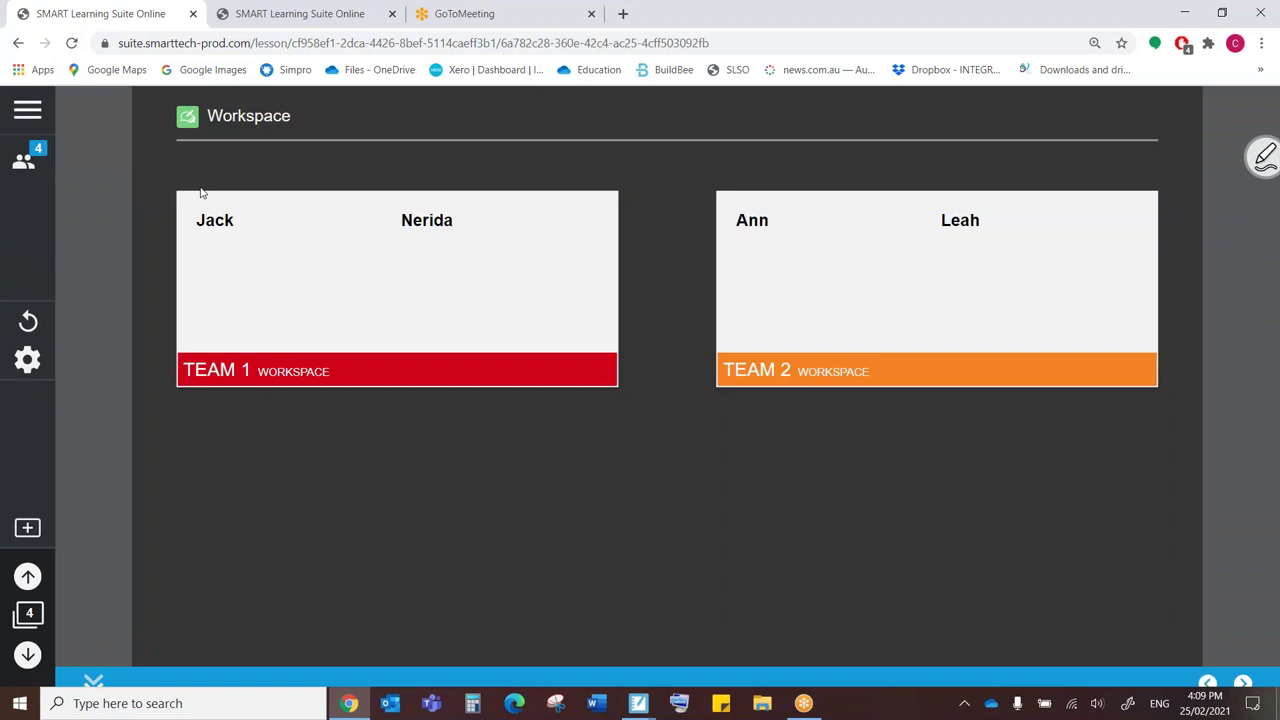
pyautogui.click(393, 285)
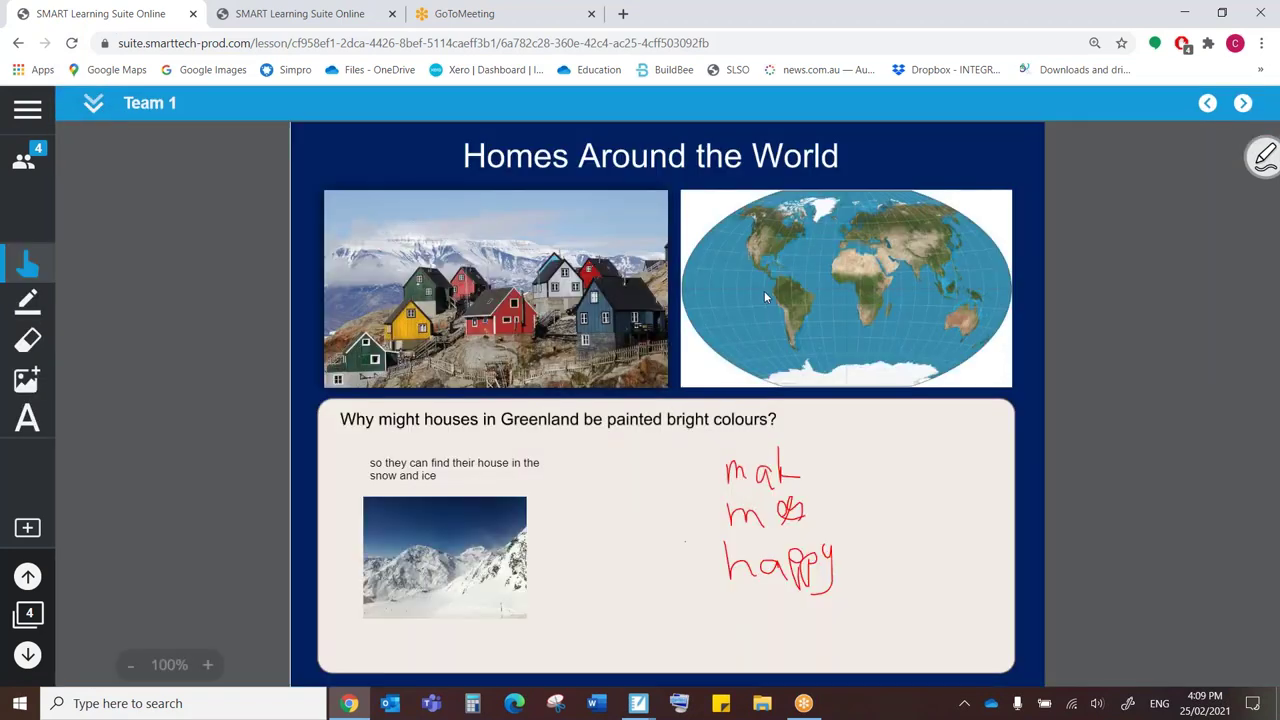
pyautogui.click(481, 549)
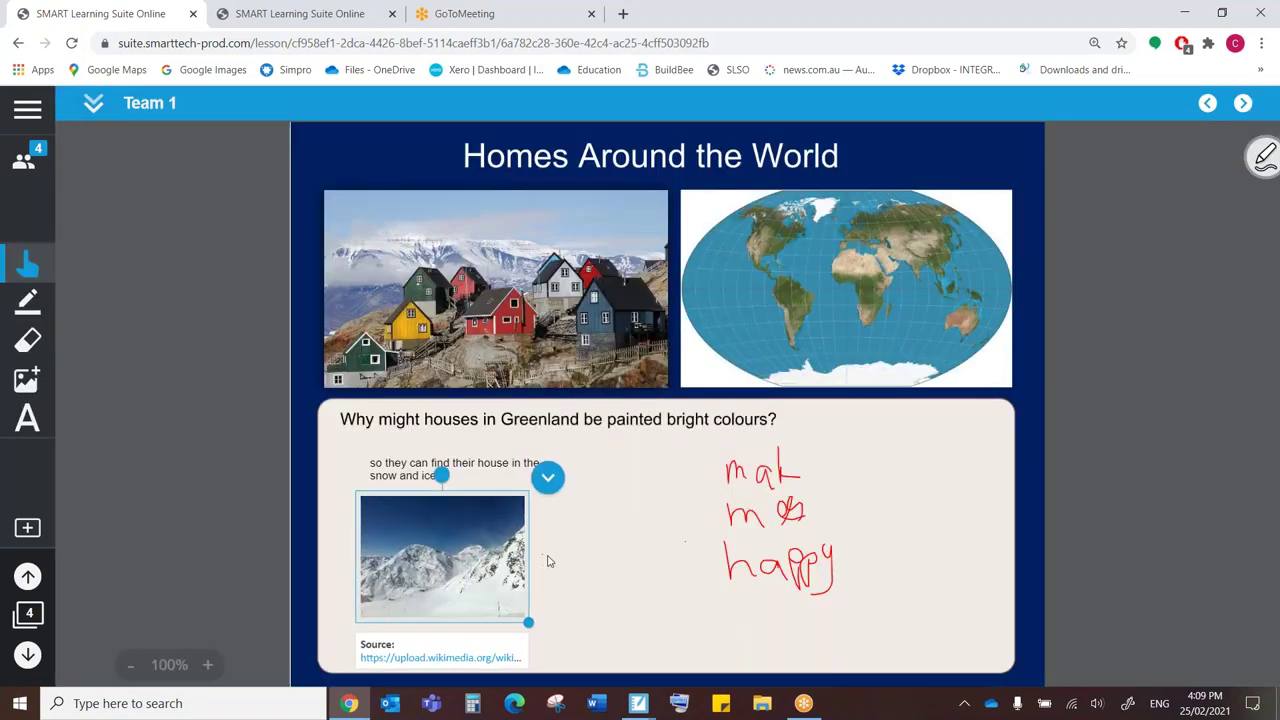
pyautogui.click(533, 557)
pyautogui.click(467, 553)
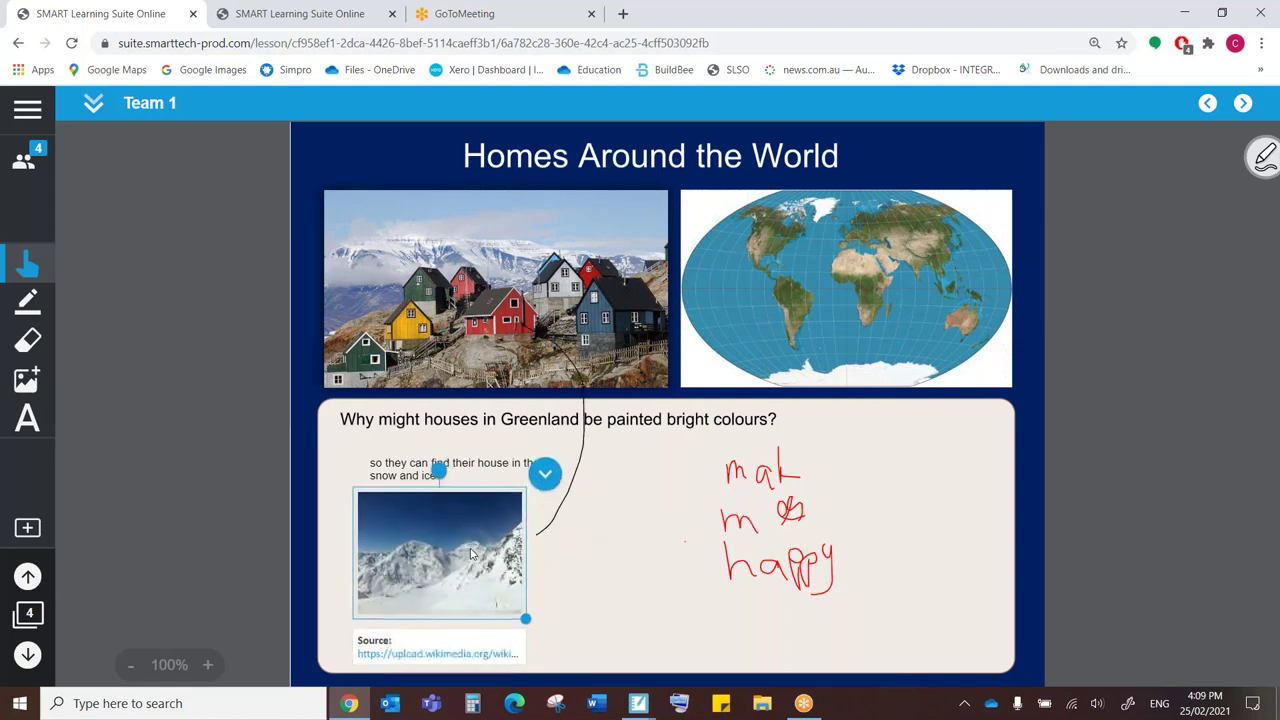
pyautogui.click(565, 560)
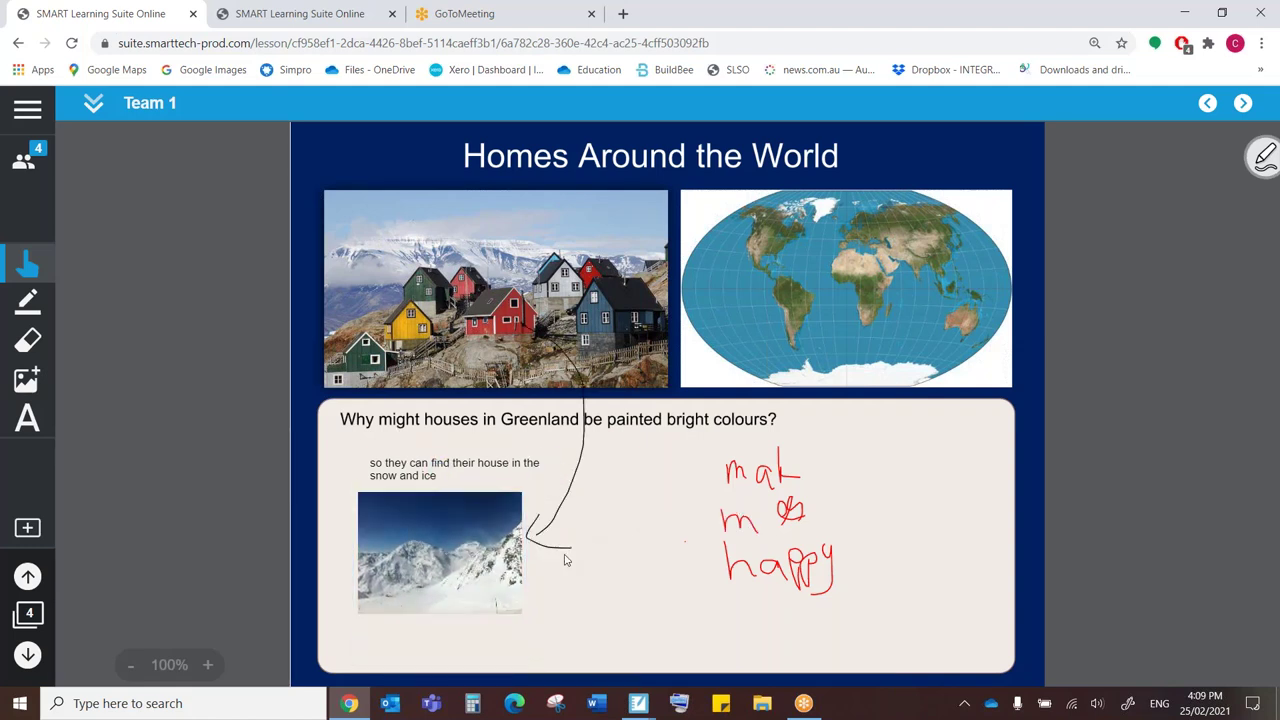
pyautogui.click(444, 567)
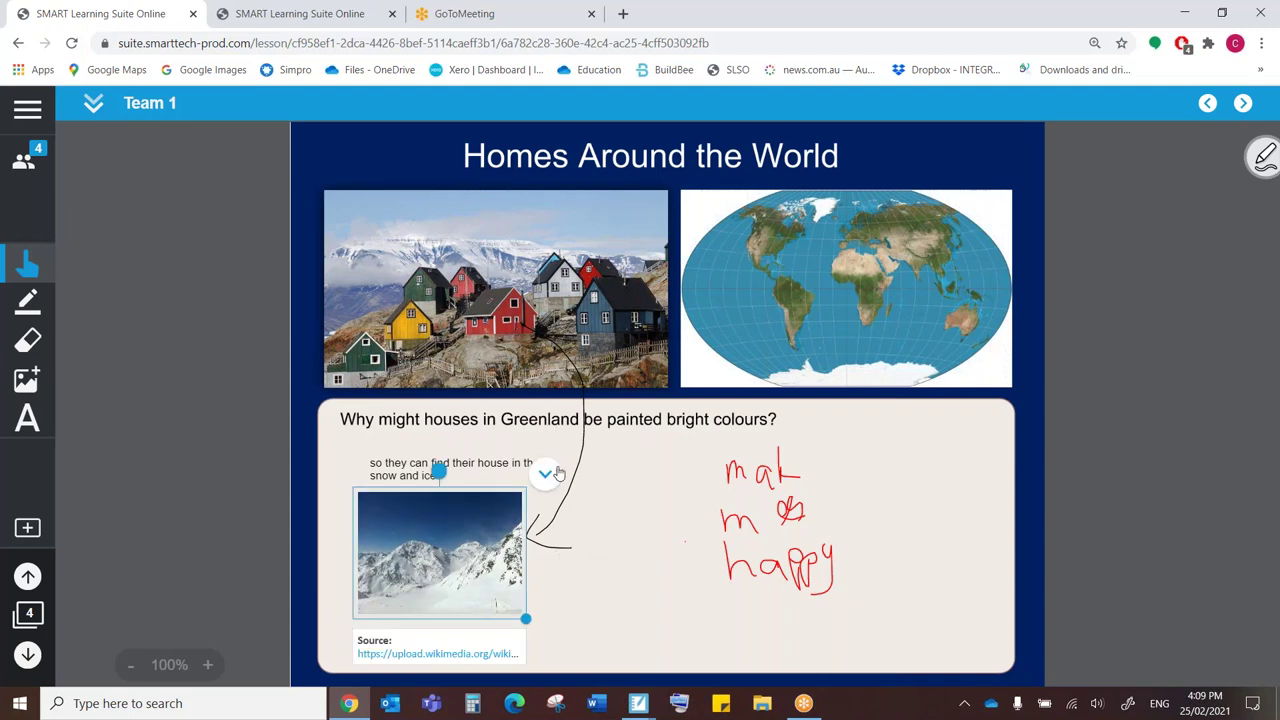
pyautogui.click(384, 476)
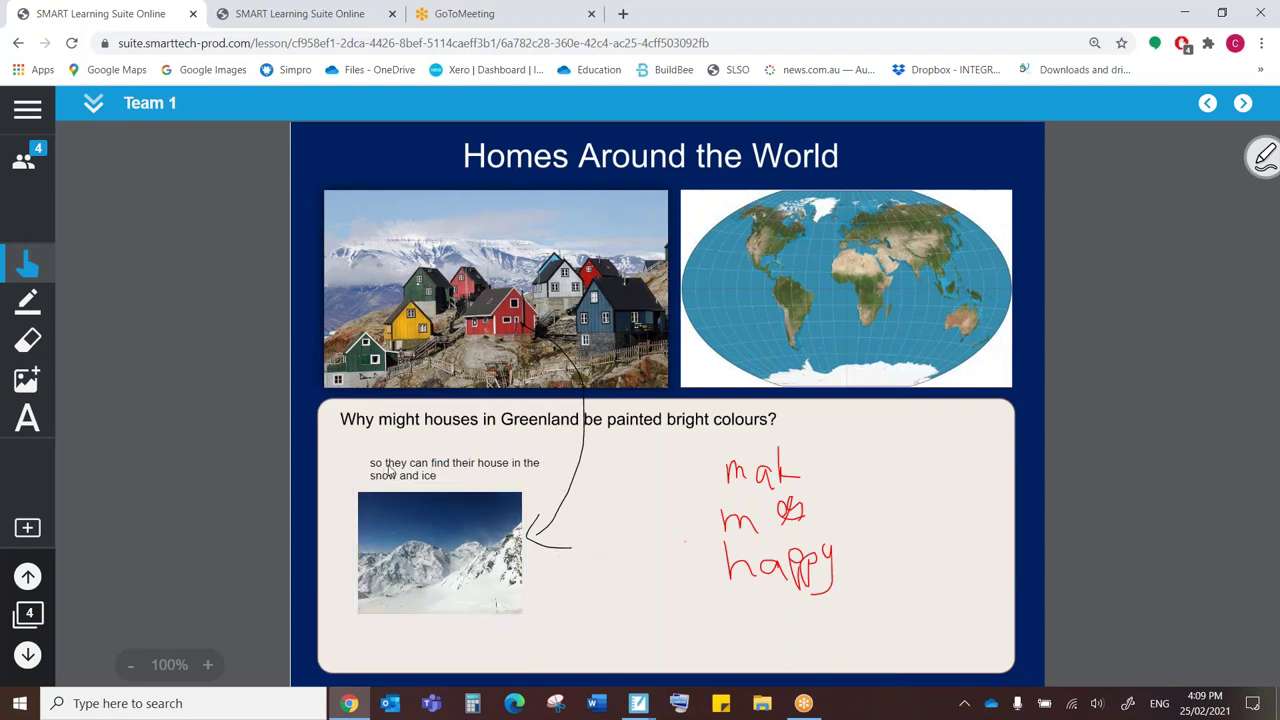
pyautogui.click(388, 470)
pyautogui.click(628, 503)
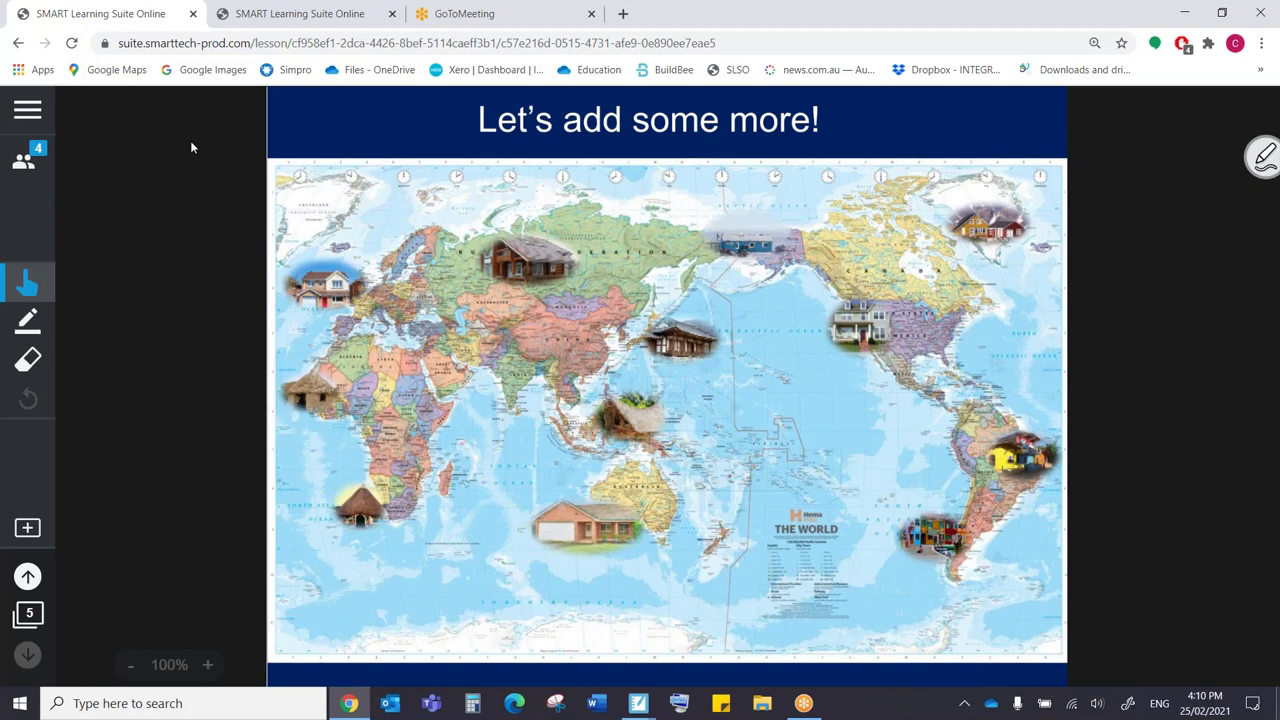
pyautogui.click(24, 162)
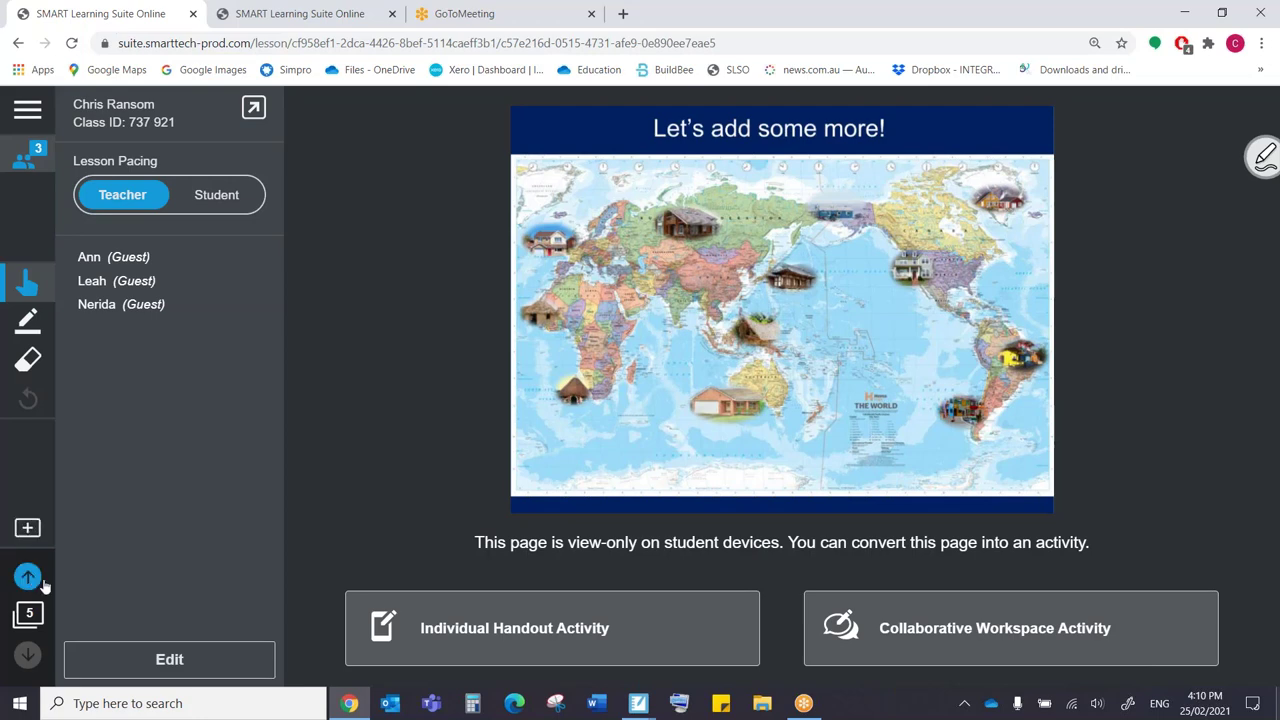
pyautogui.click(10, 618)
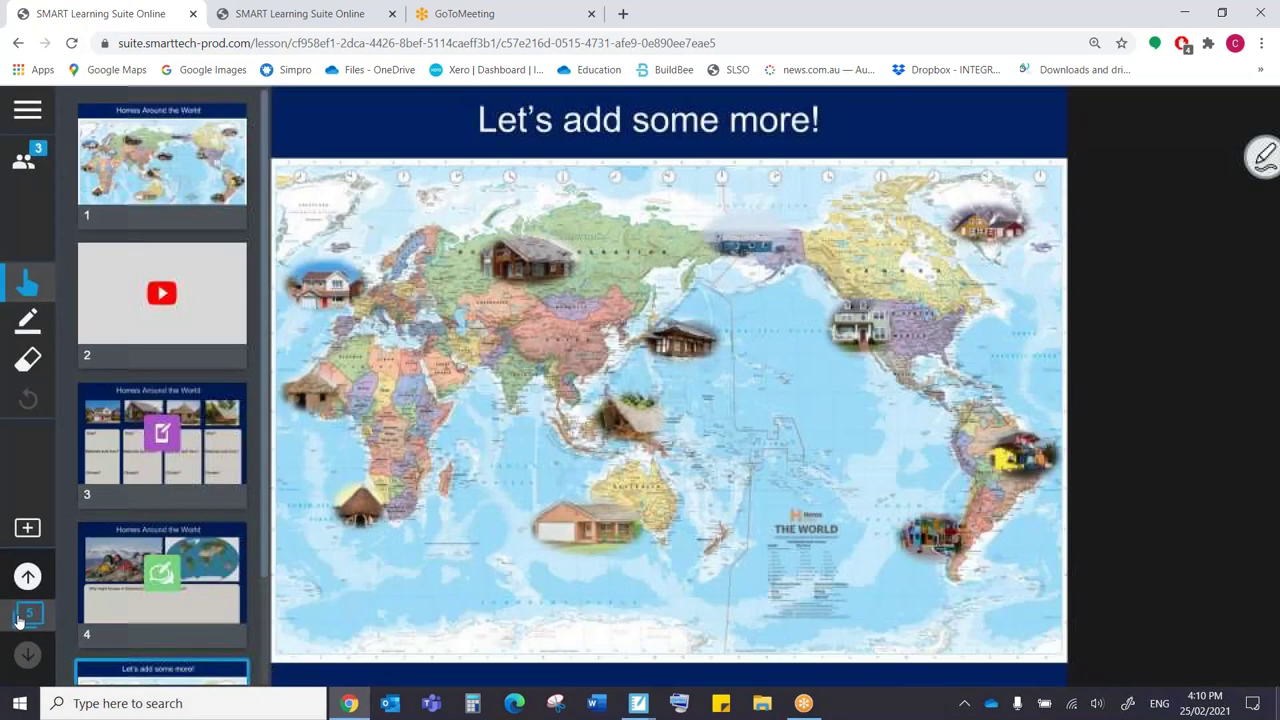
pyautogui.scroll(-1, 196, 433)
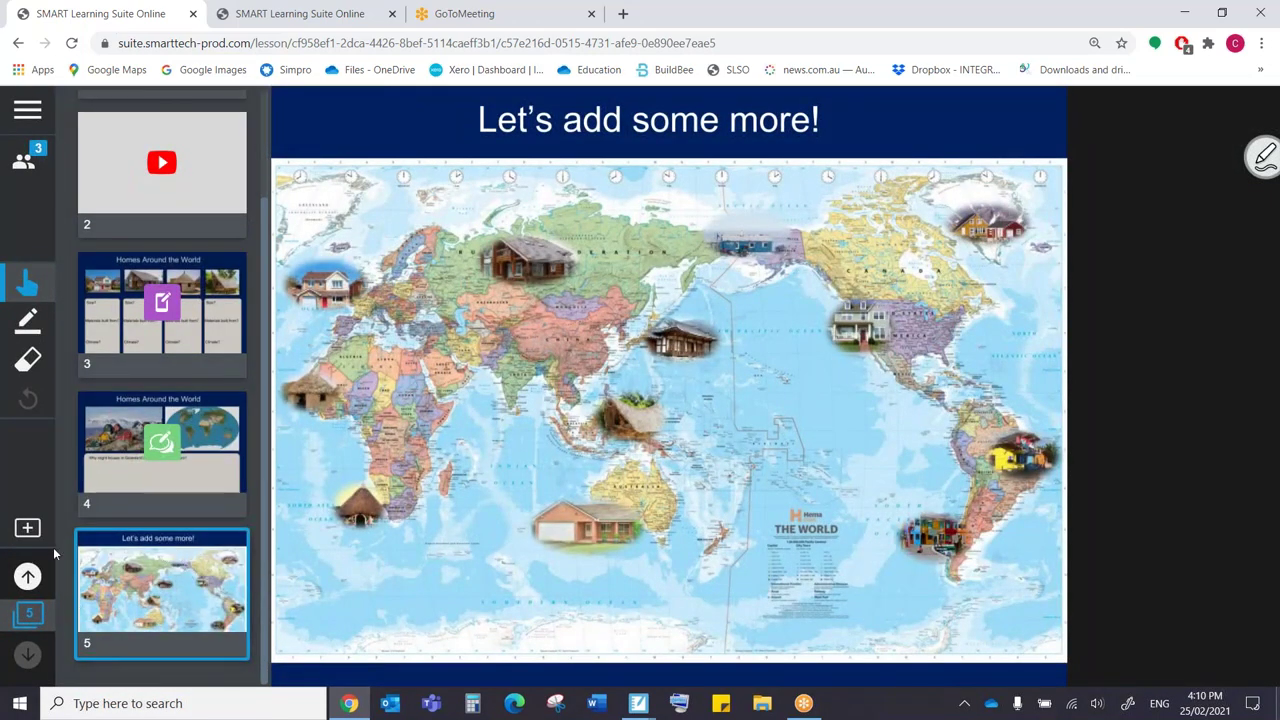
pyautogui.click(30, 615)
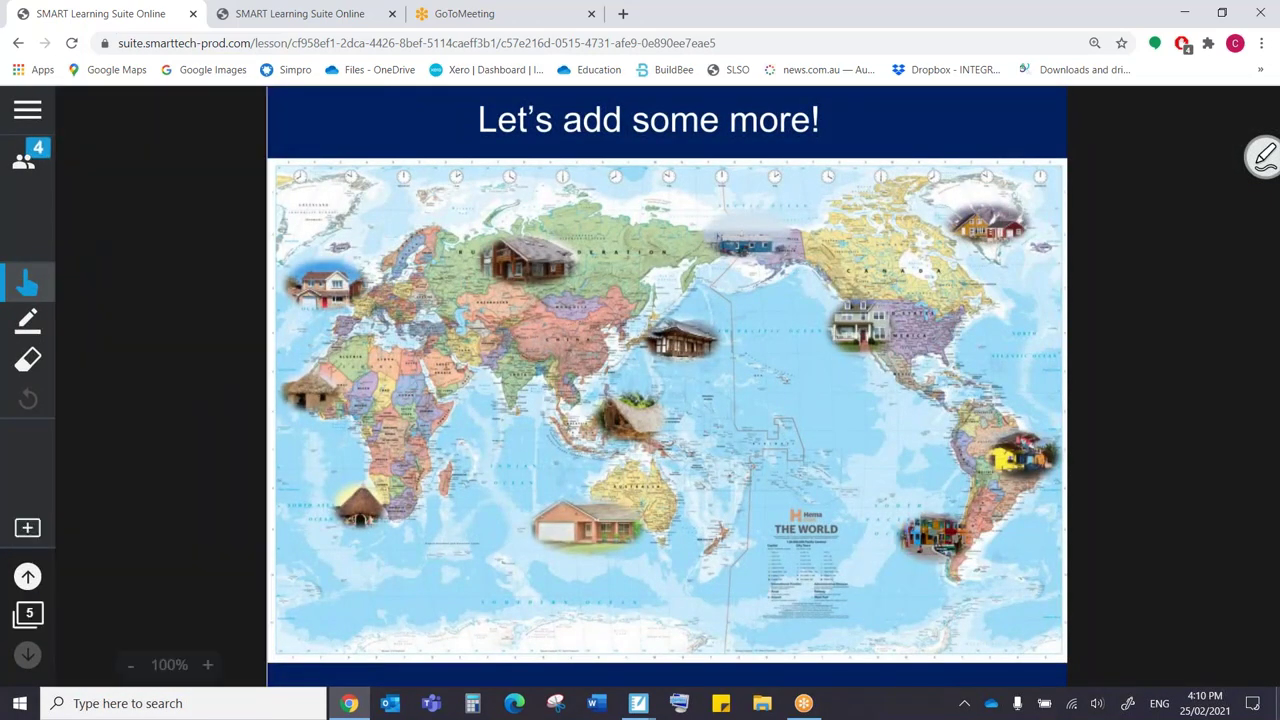
# Add a blank whiteboard page, draw with the green pen, and bring up the class conversion options.
pyautogui.click(36, 524)
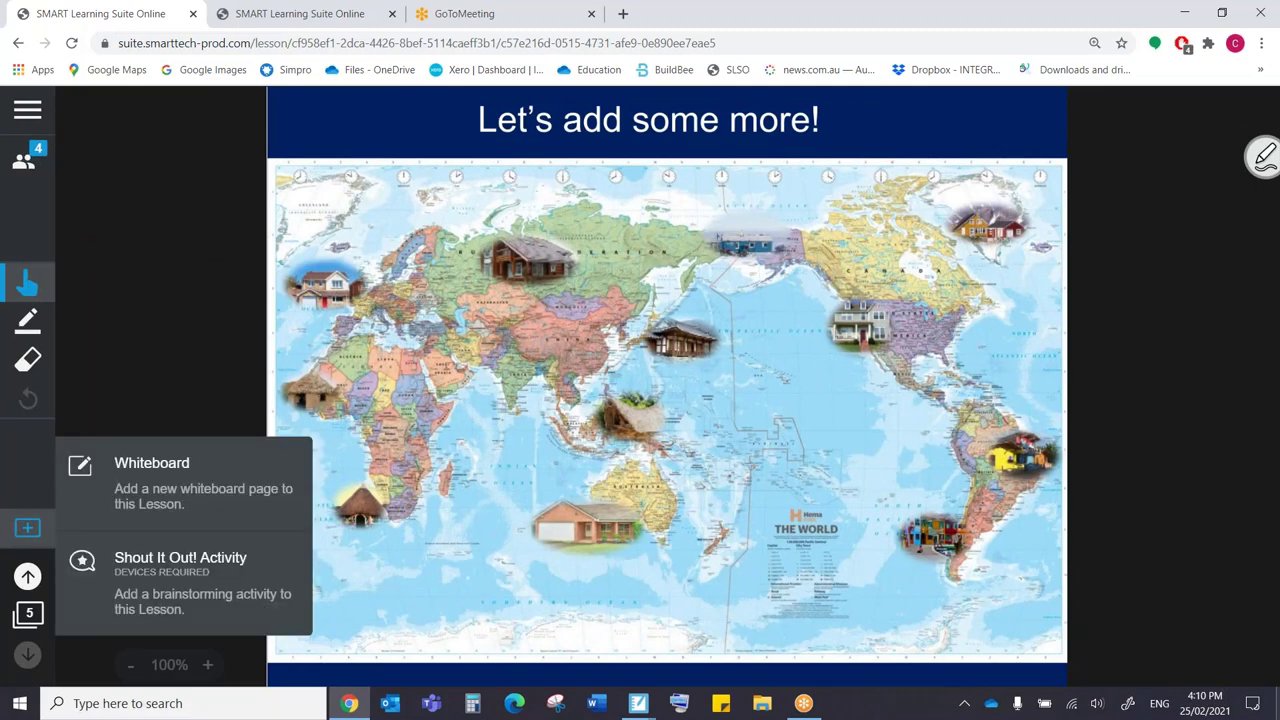
pyautogui.click(150, 470)
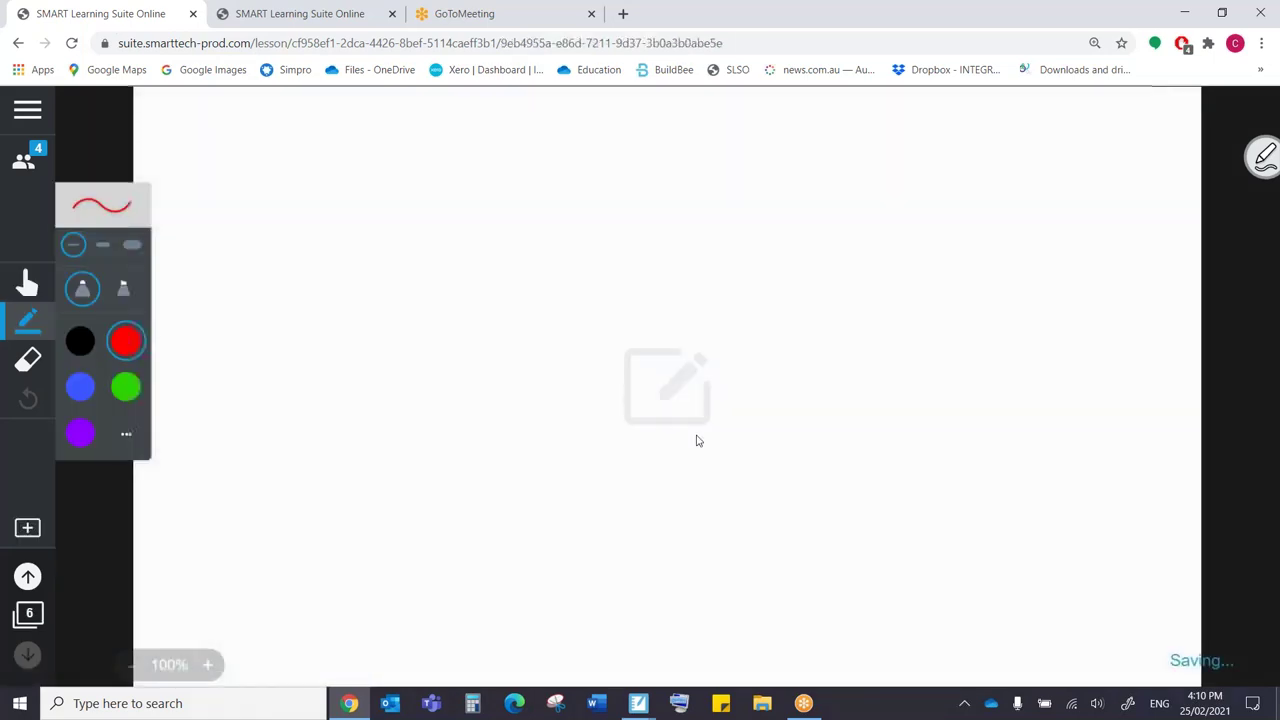
pyautogui.click(126, 387)
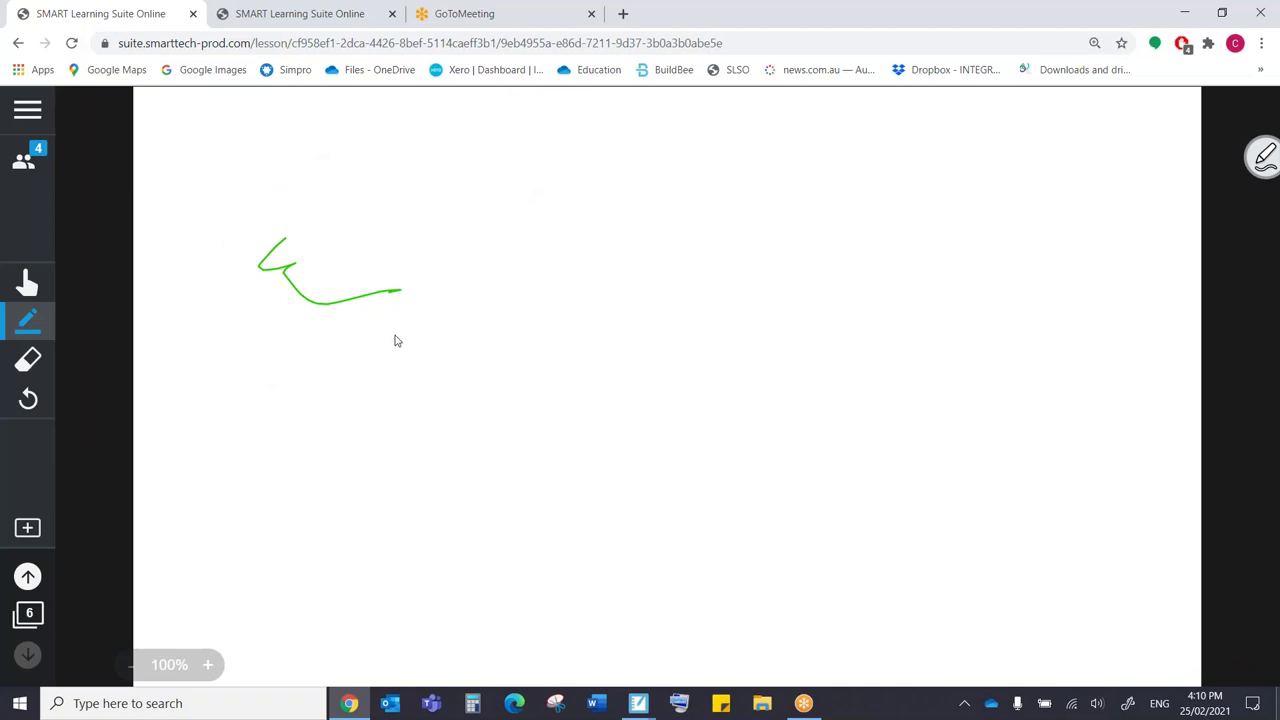
pyautogui.click(23, 158)
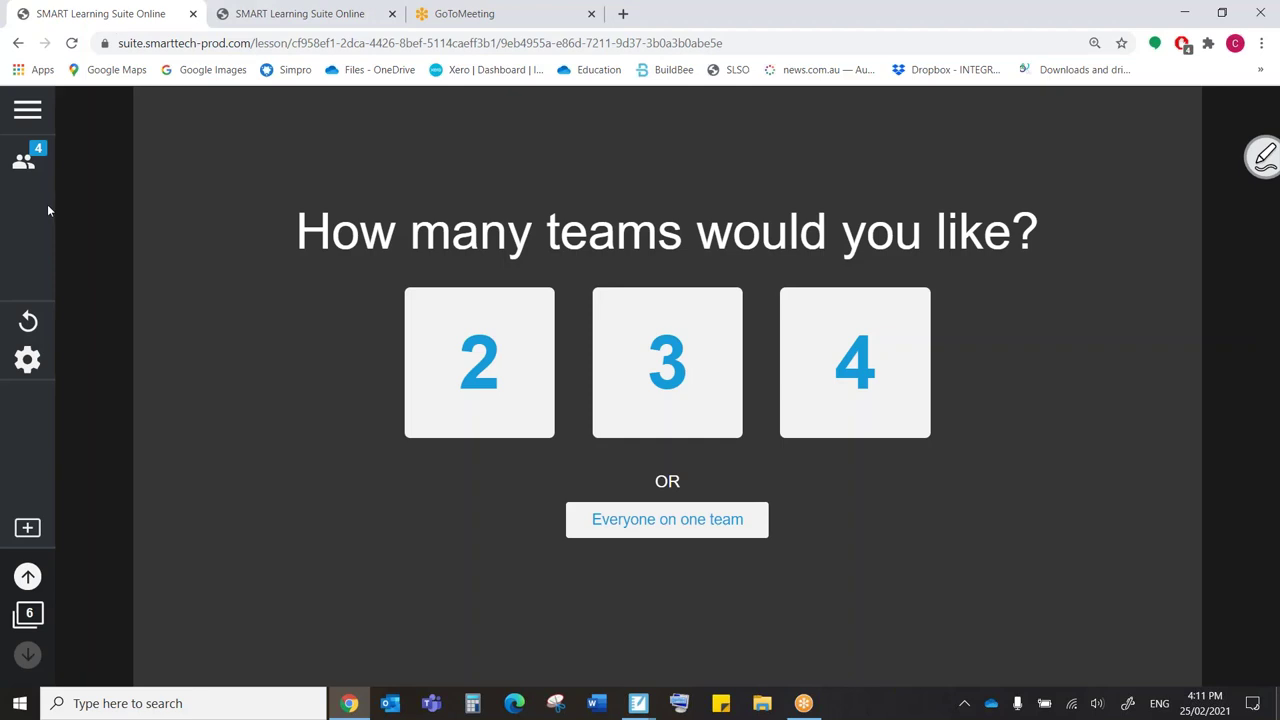
# End the live lesson from the lesson's navigation menu.
pyautogui.click(27, 110)
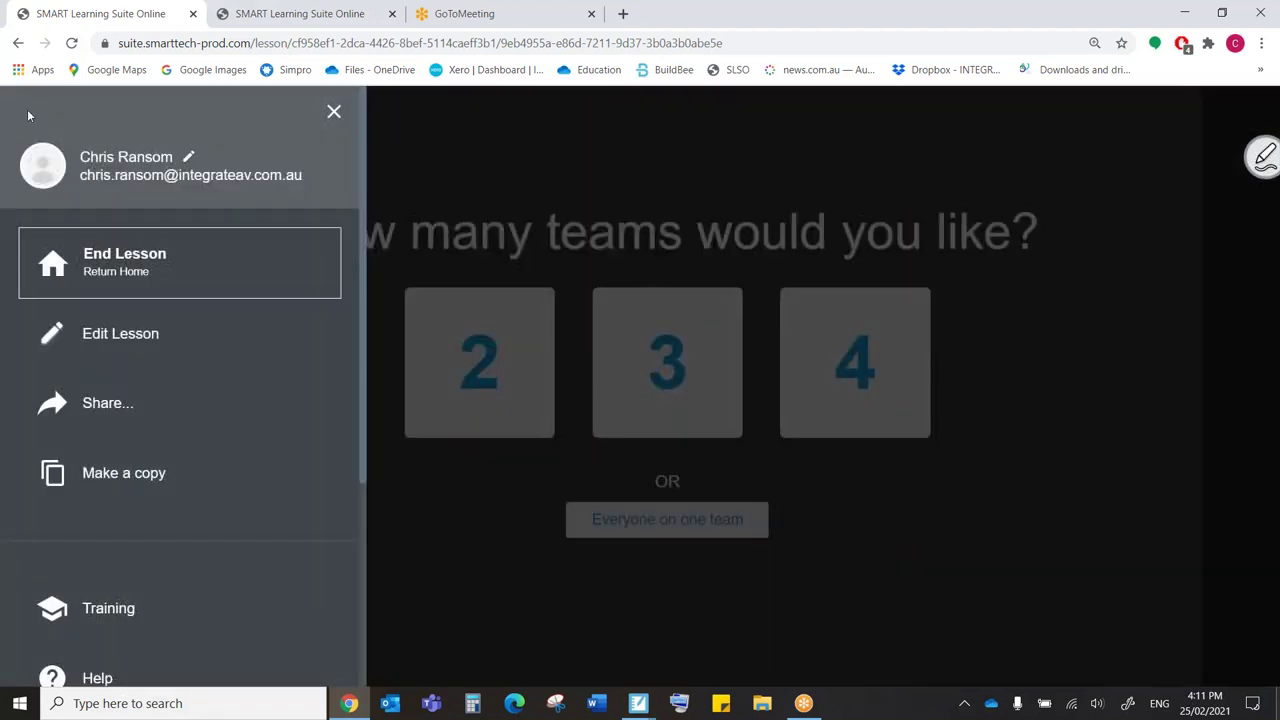
pyautogui.scroll(-3, 205, 178)
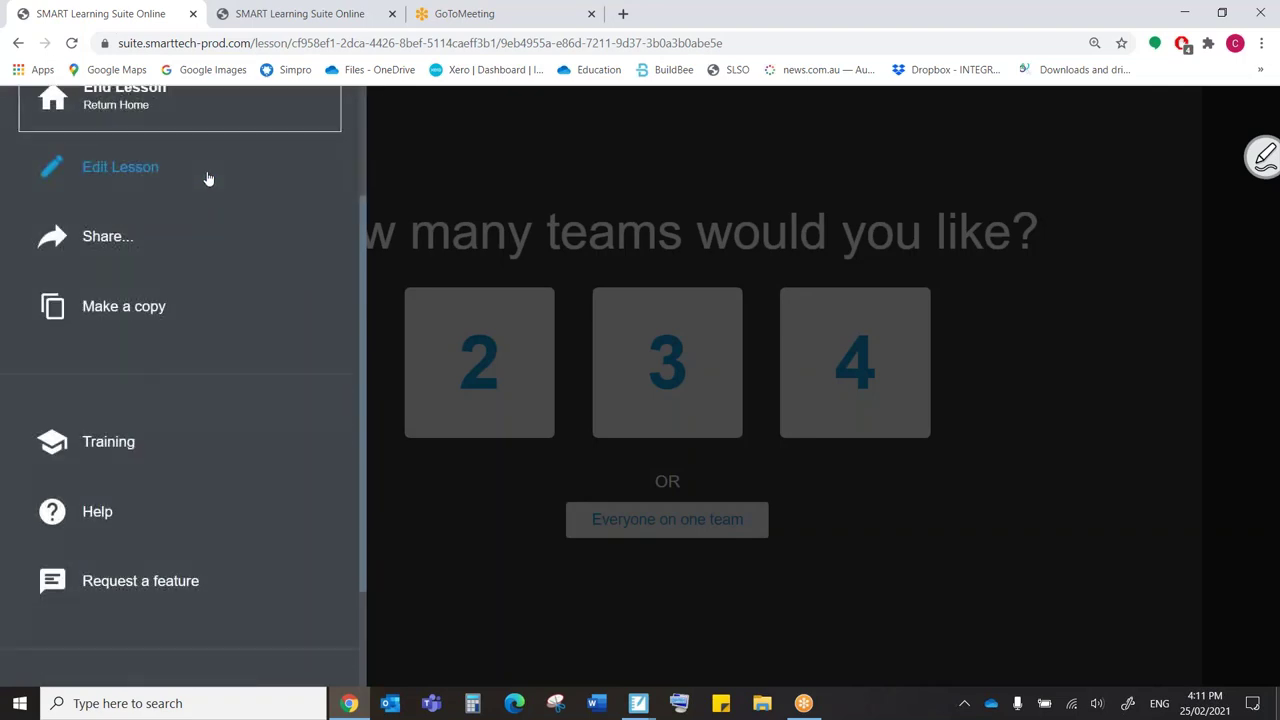
pyautogui.scroll(3, 210, 177)
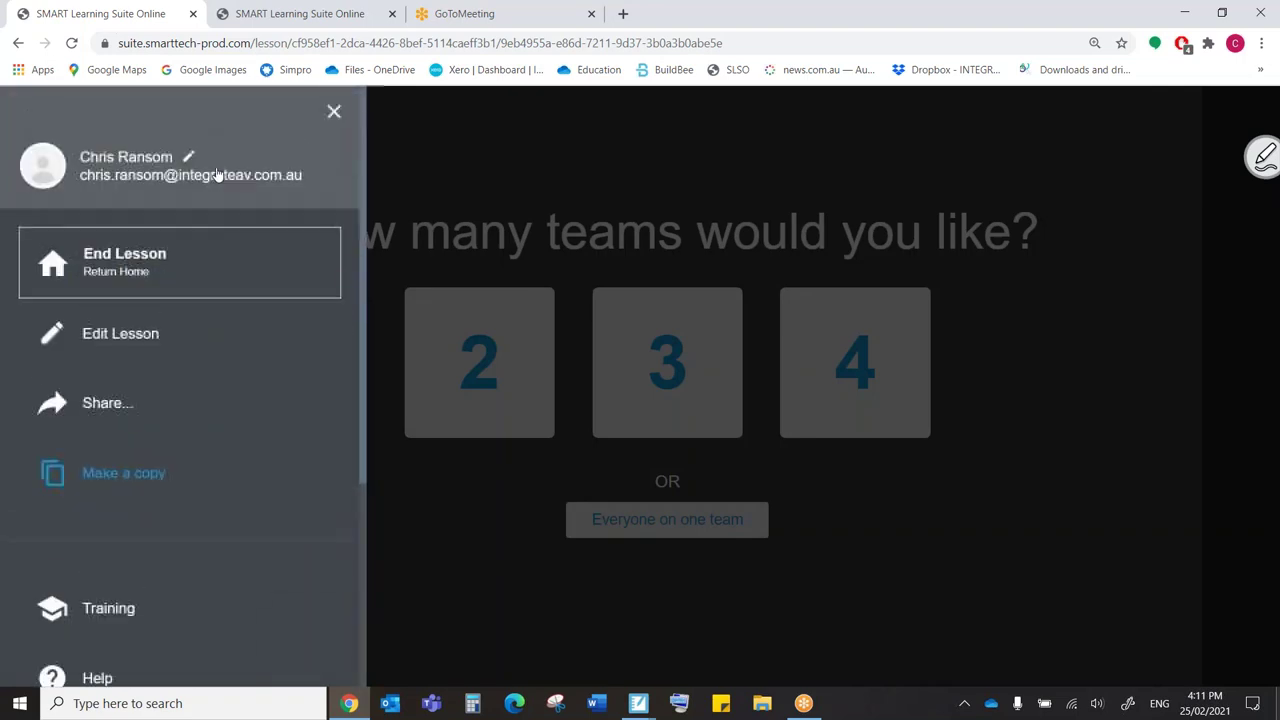
pyautogui.click(103, 262)
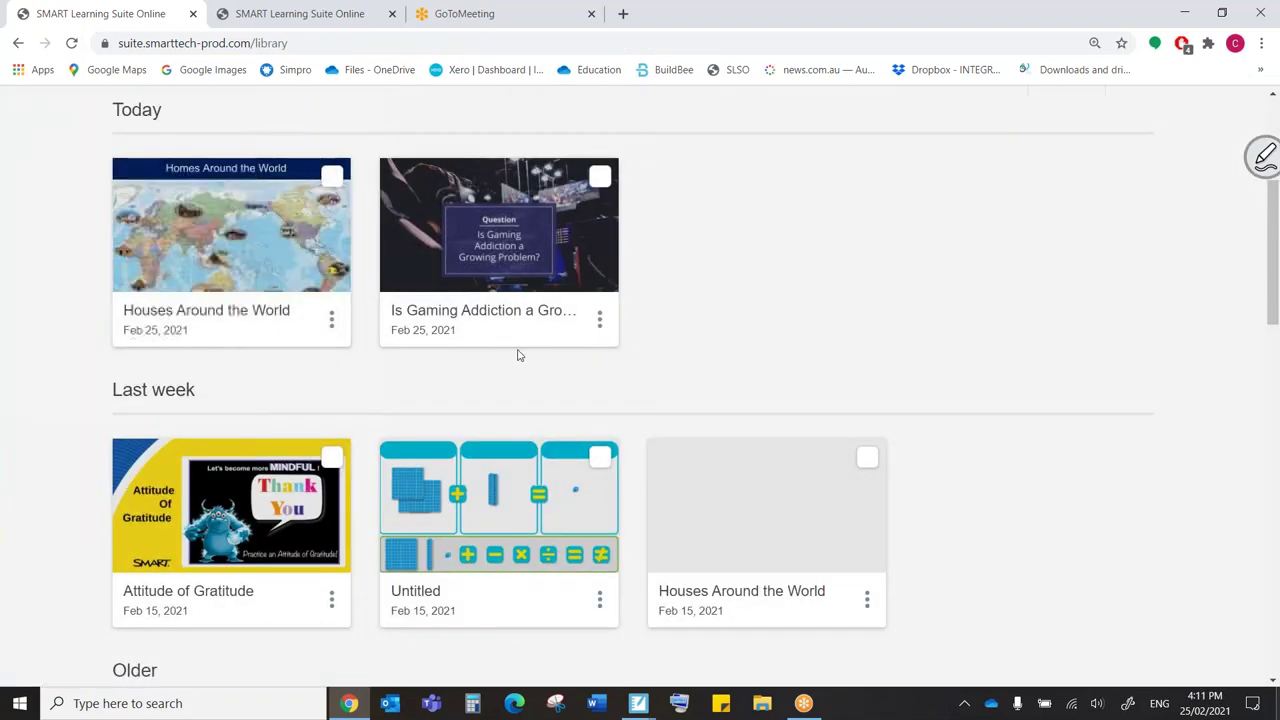
# Start adding activities, then close the Add content dialog to return to the library.
pyautogui.scroll(3, 525, 355)
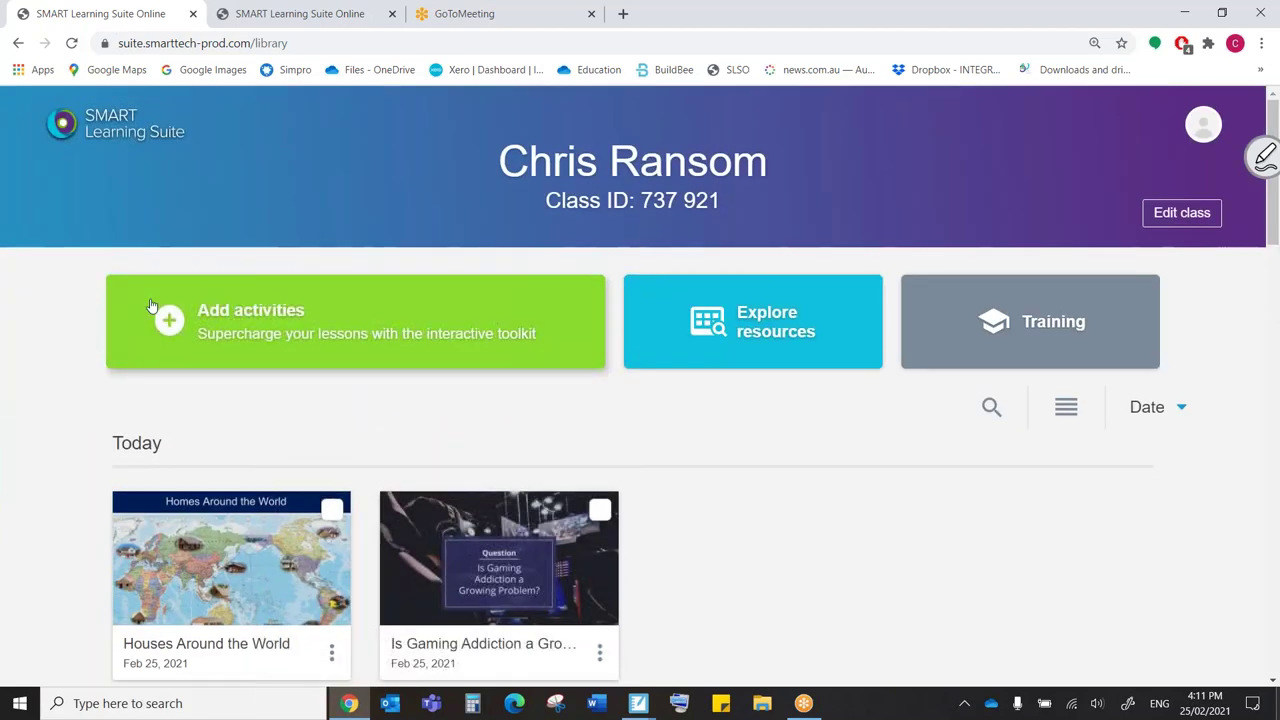
pyautogui.click(218, 312)
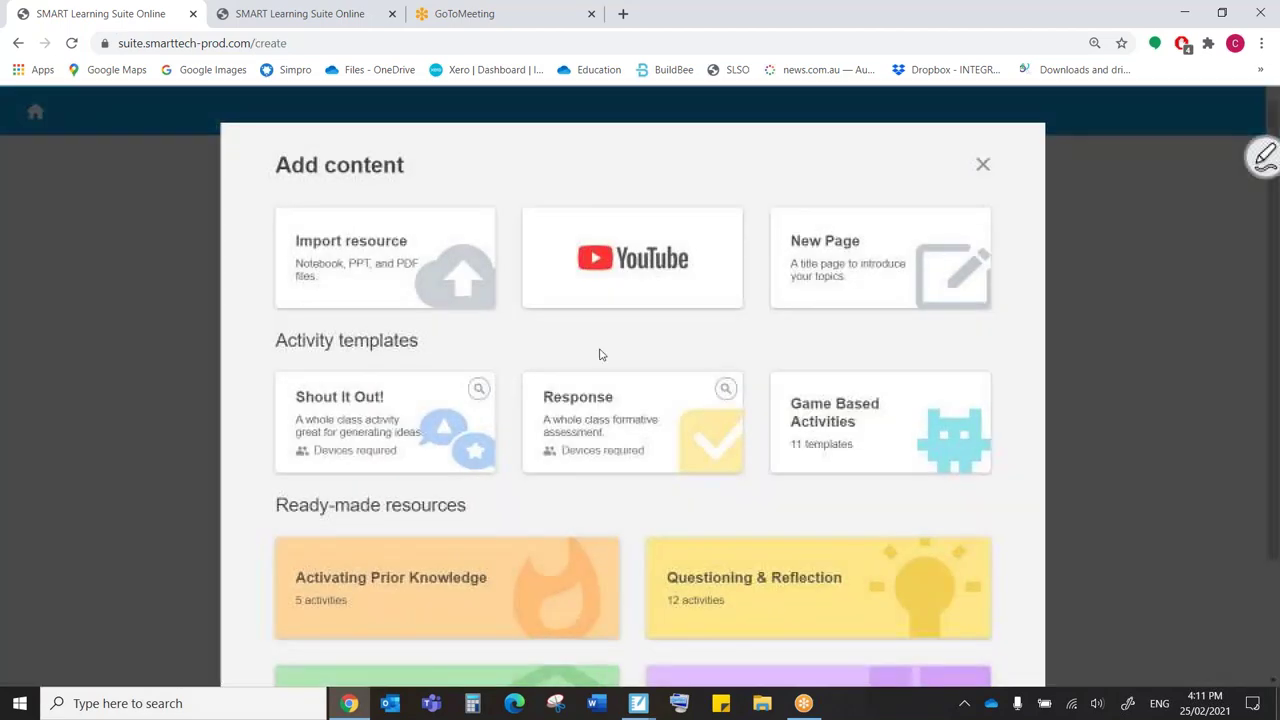
pyautogui.scroll(-2, 603, 351)
pyautogui.scroll(2, 648, 357)
pyautogui.click(978, 158)
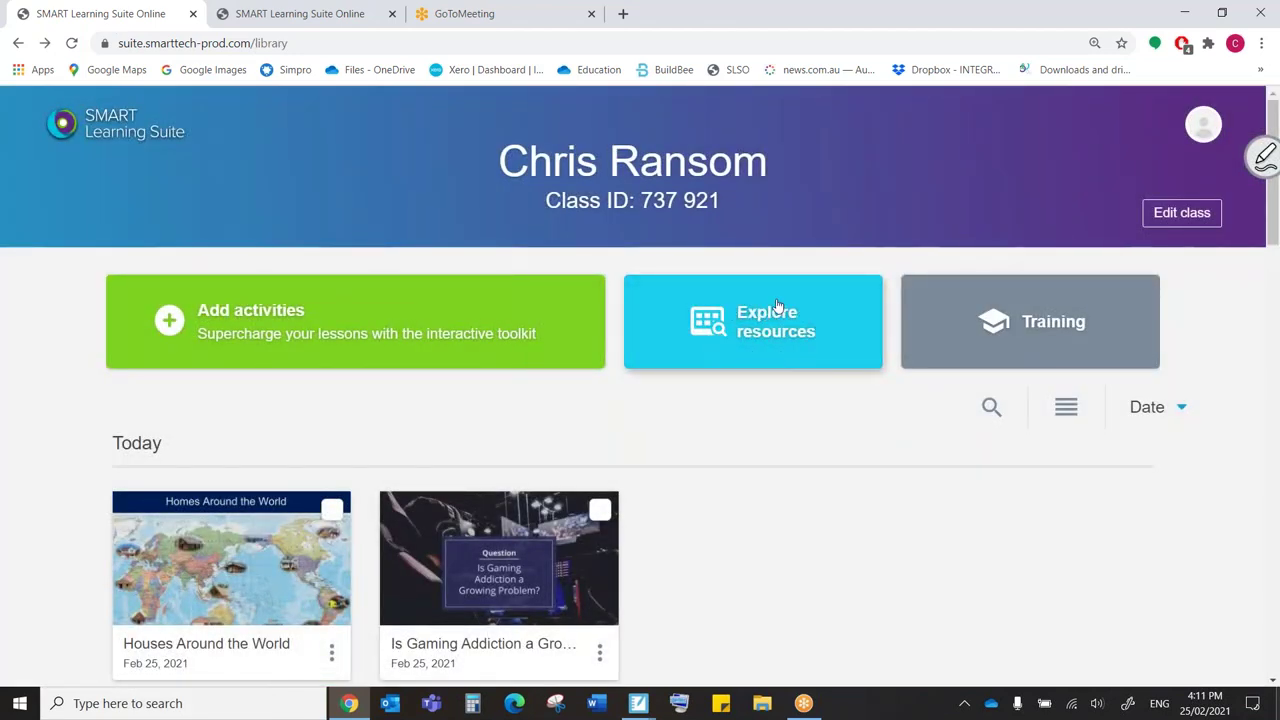
pyautogui.click(779, 306)
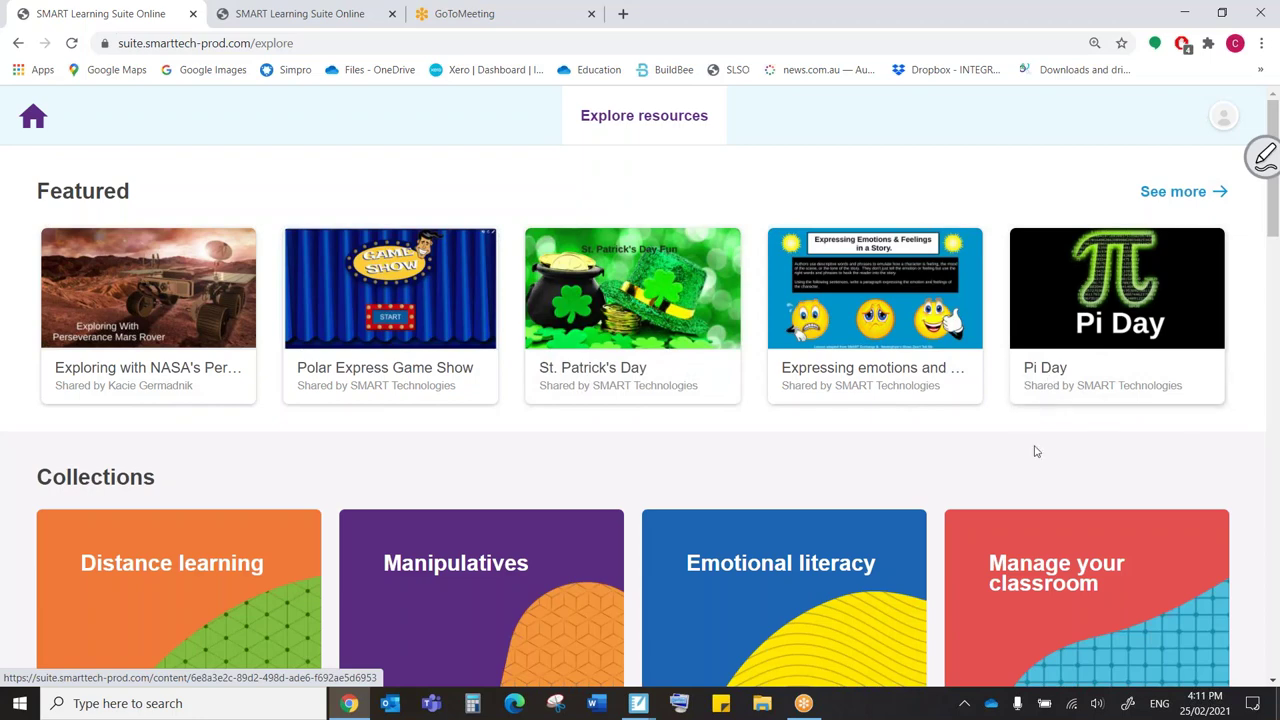
pyautogui.scroll(-3, 525, 353)
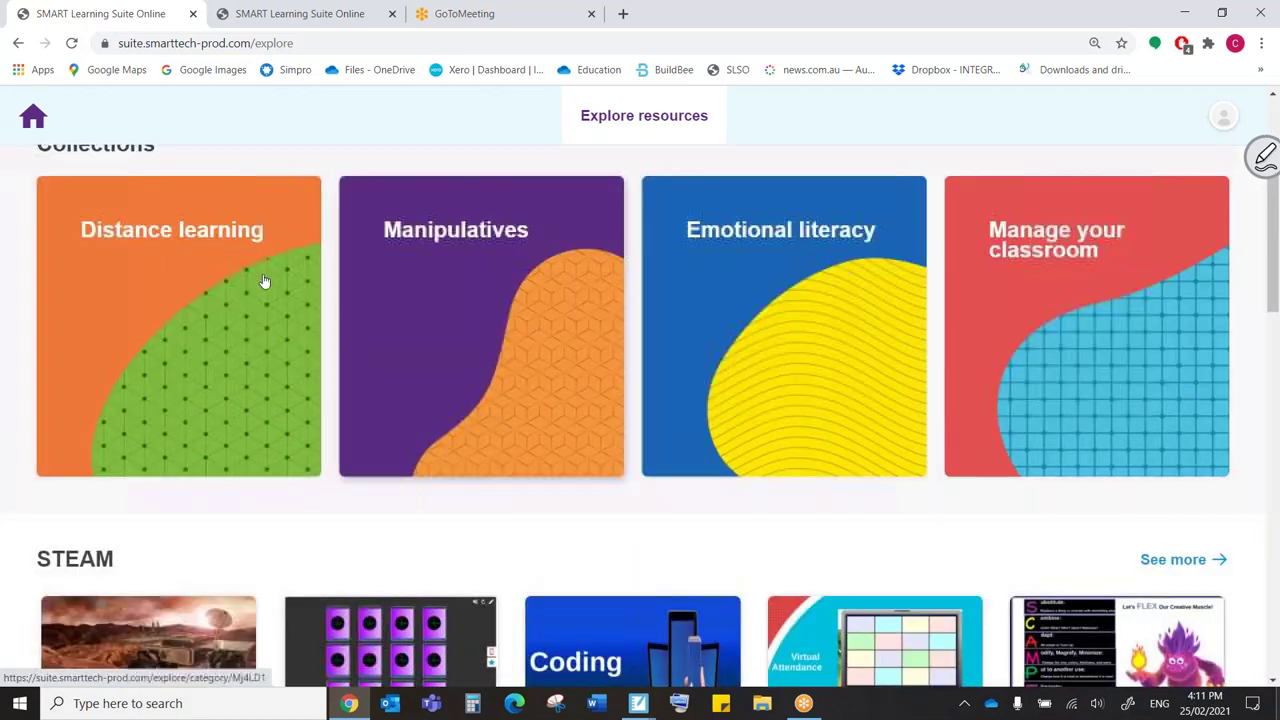
pyautogui.scroll(2, 3, 313)
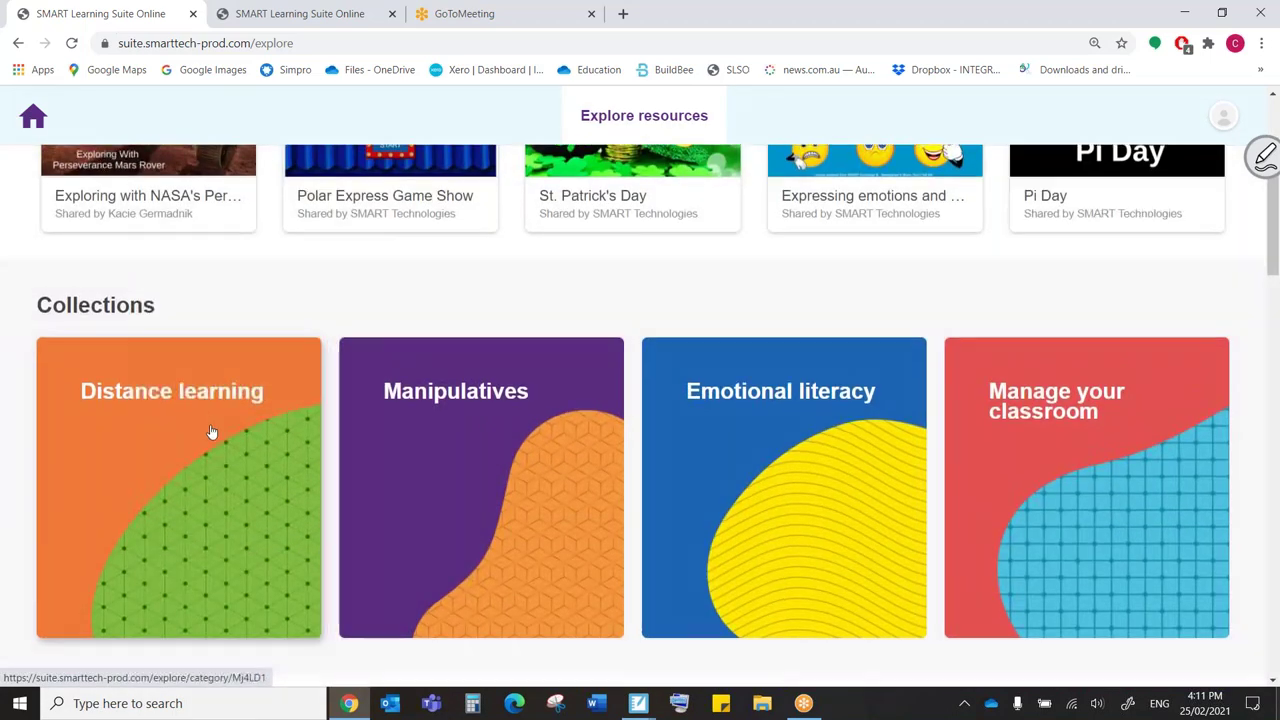
pyautogui.scroll(-1, 214, 434)
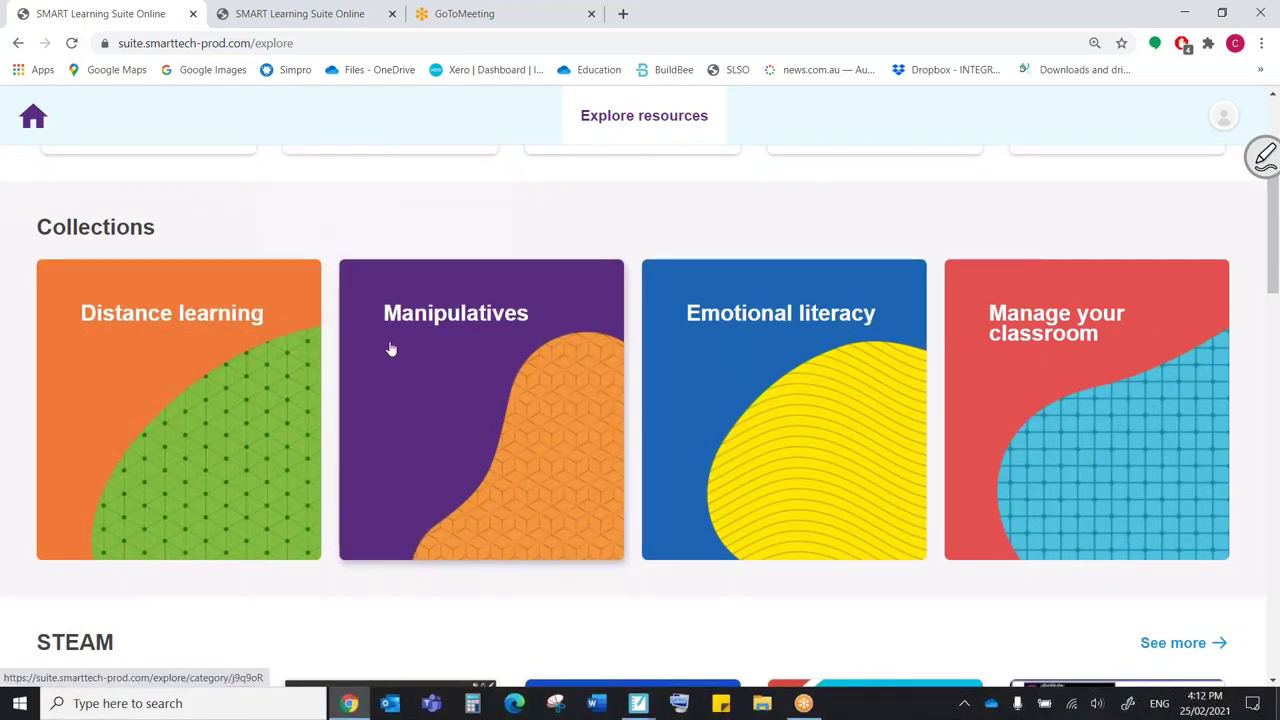
pyautogui.click(778, 318)
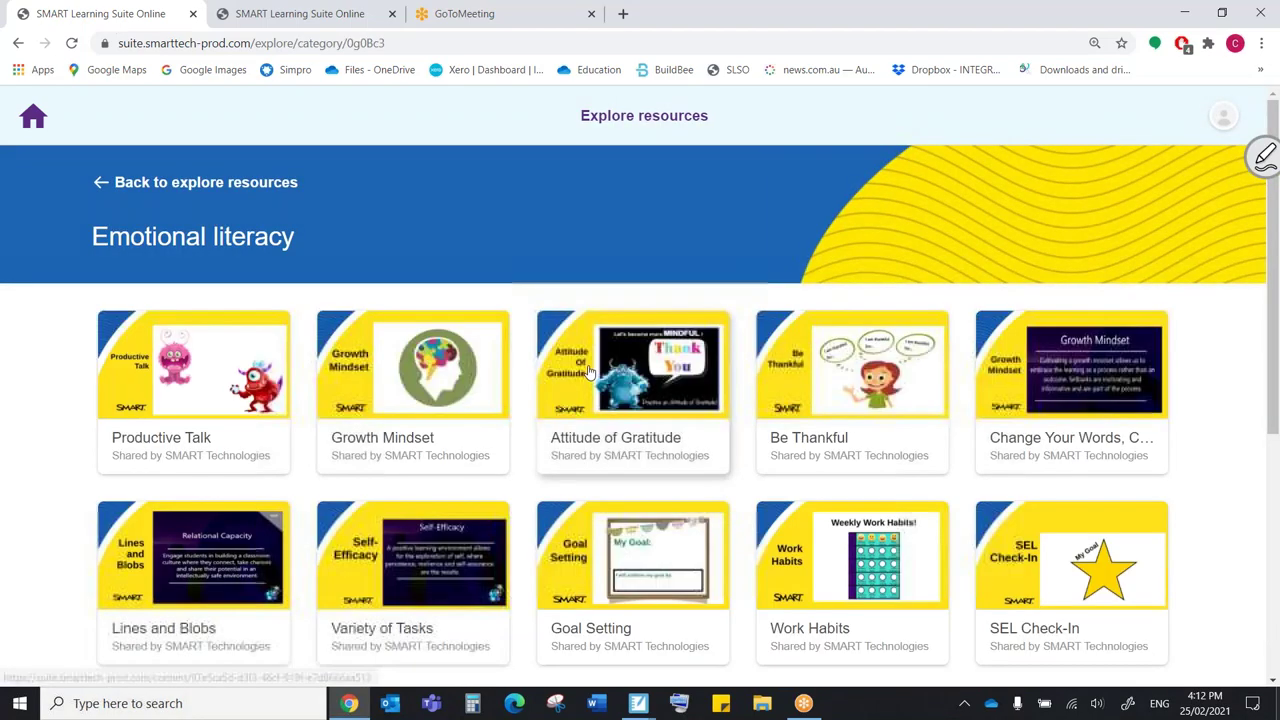
pyautogui.scroll(-2, 548, 397)
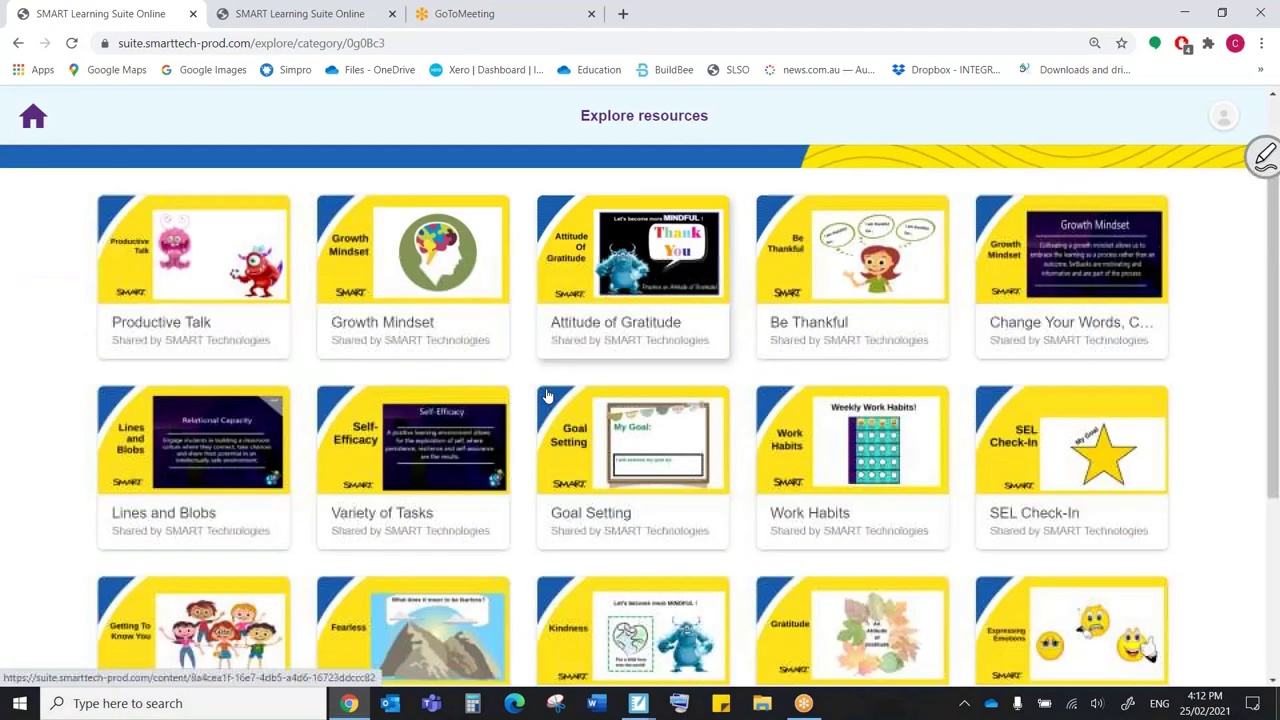
pyautogui.scroll(-1, 548, 397)
pyautogui.scroll(-3, 808, 415)
pyautogui.scroll(3, 808, 410)
pyautogui.scroll(1, 760, 400)
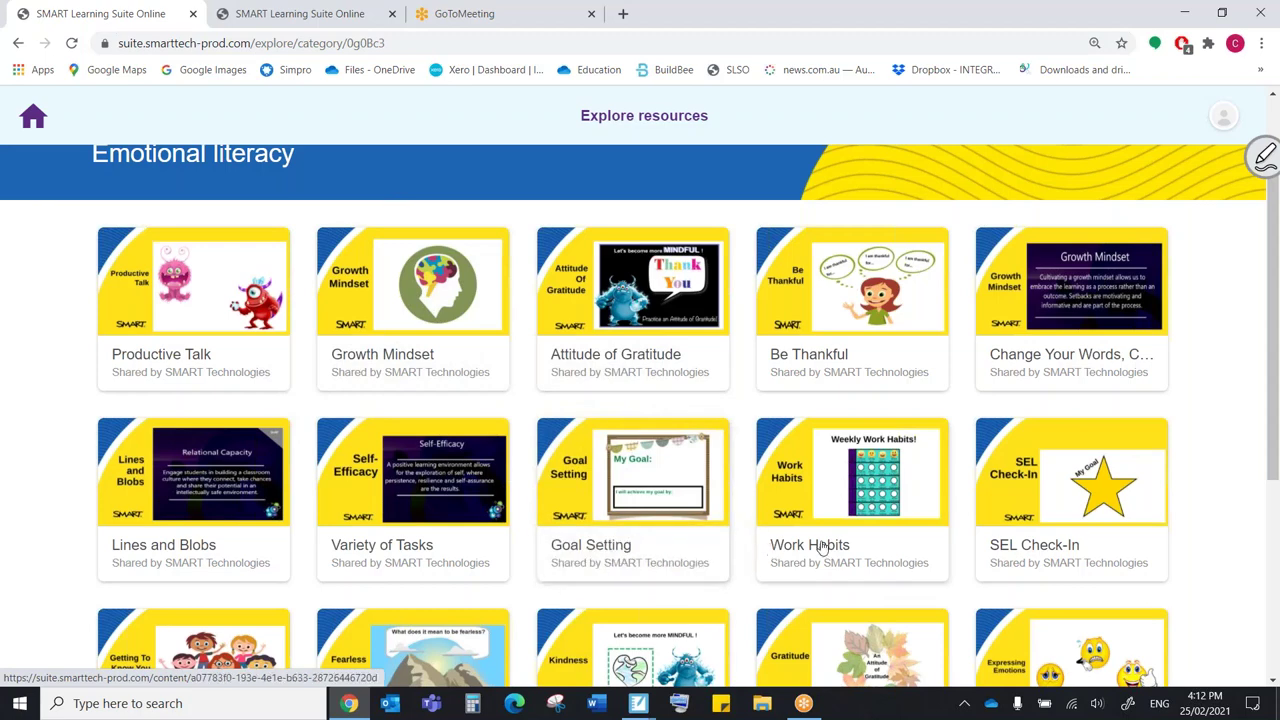
pyautogui.scroll(1, 466, 380)
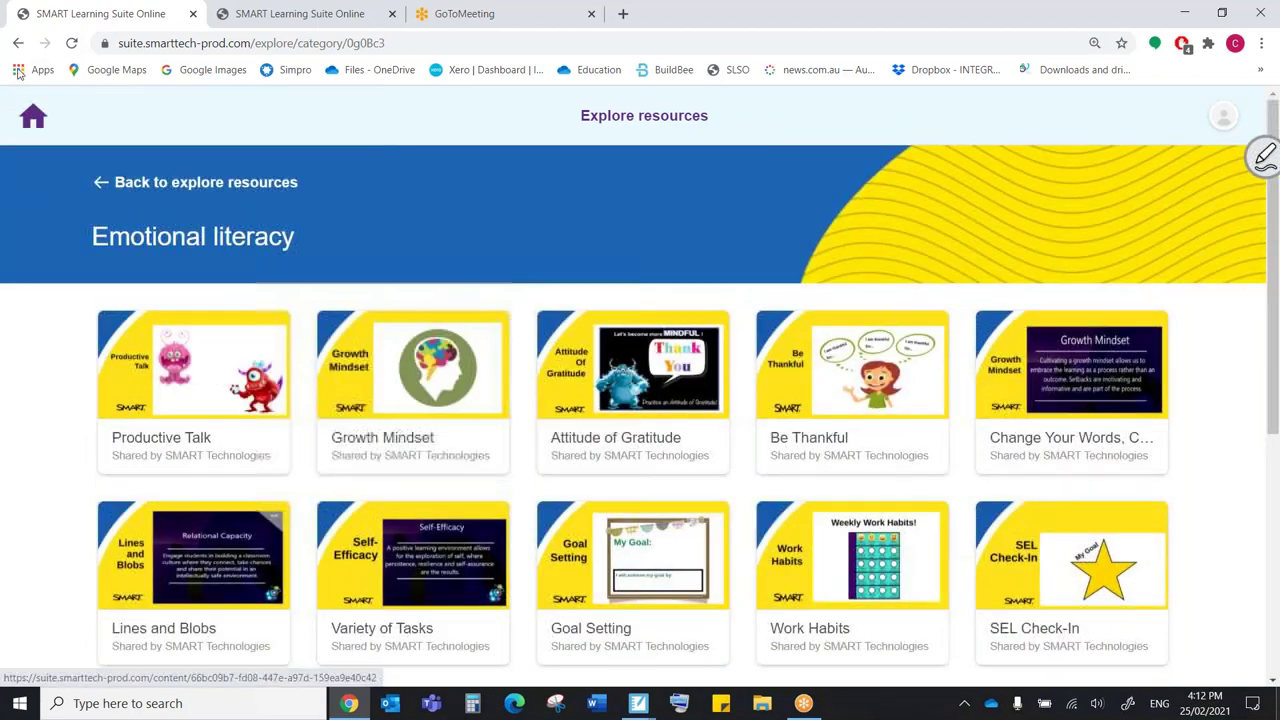
pyautogui.click(33, 116)
# Browse the SMART Learning Suite Online Training page from the Start through the Share sections.
pyautogui.moveTo(452, 232)
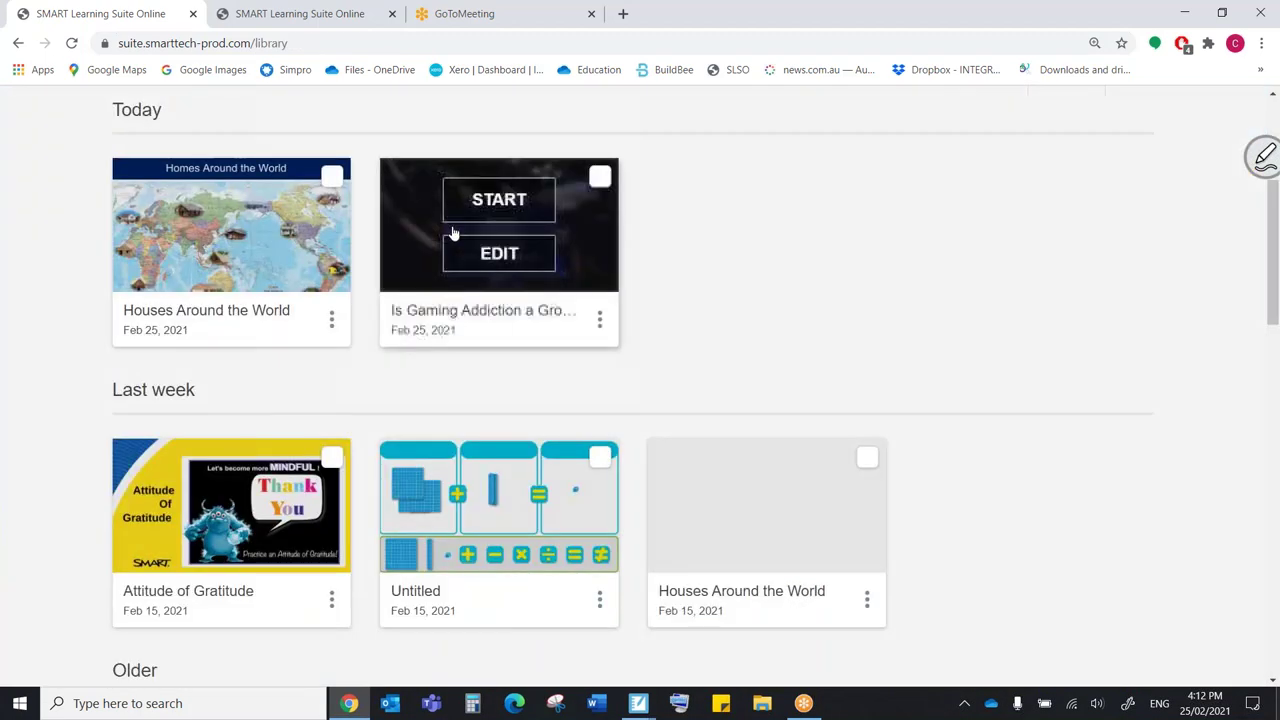
pyautogui.scroll(3, 755, 240)
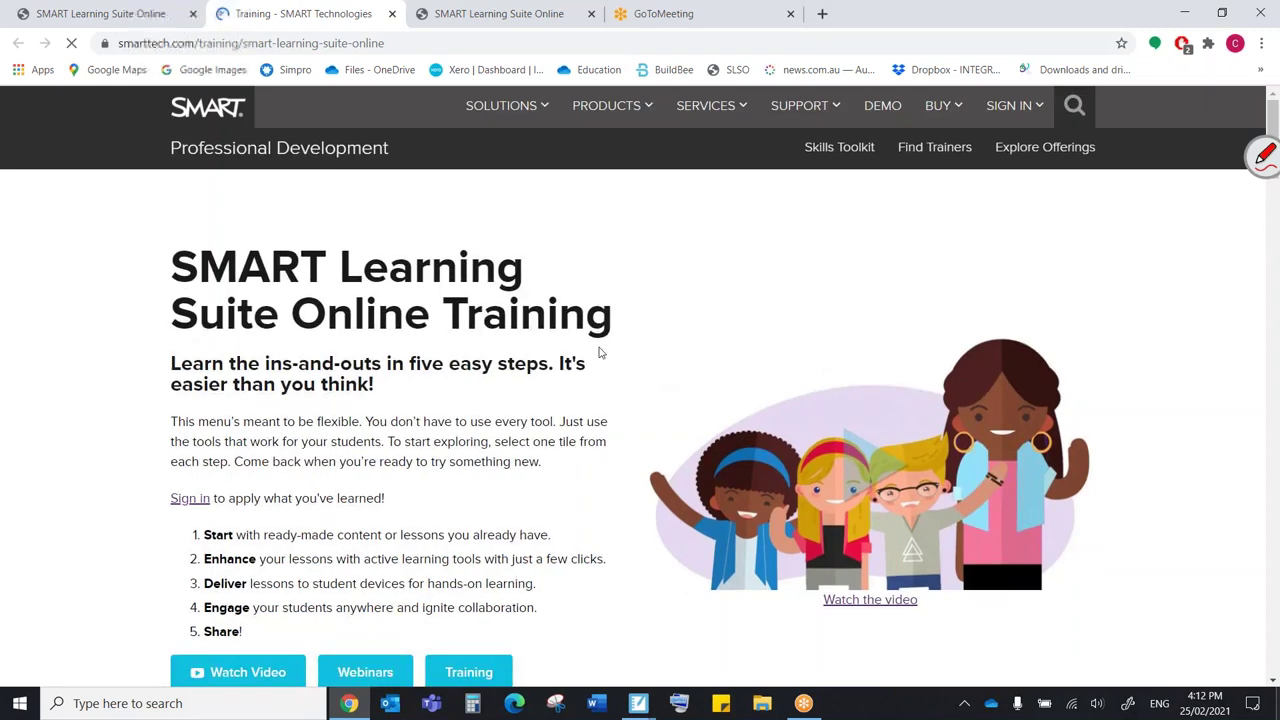
pyautogui.scroll(-6, 625, 334)
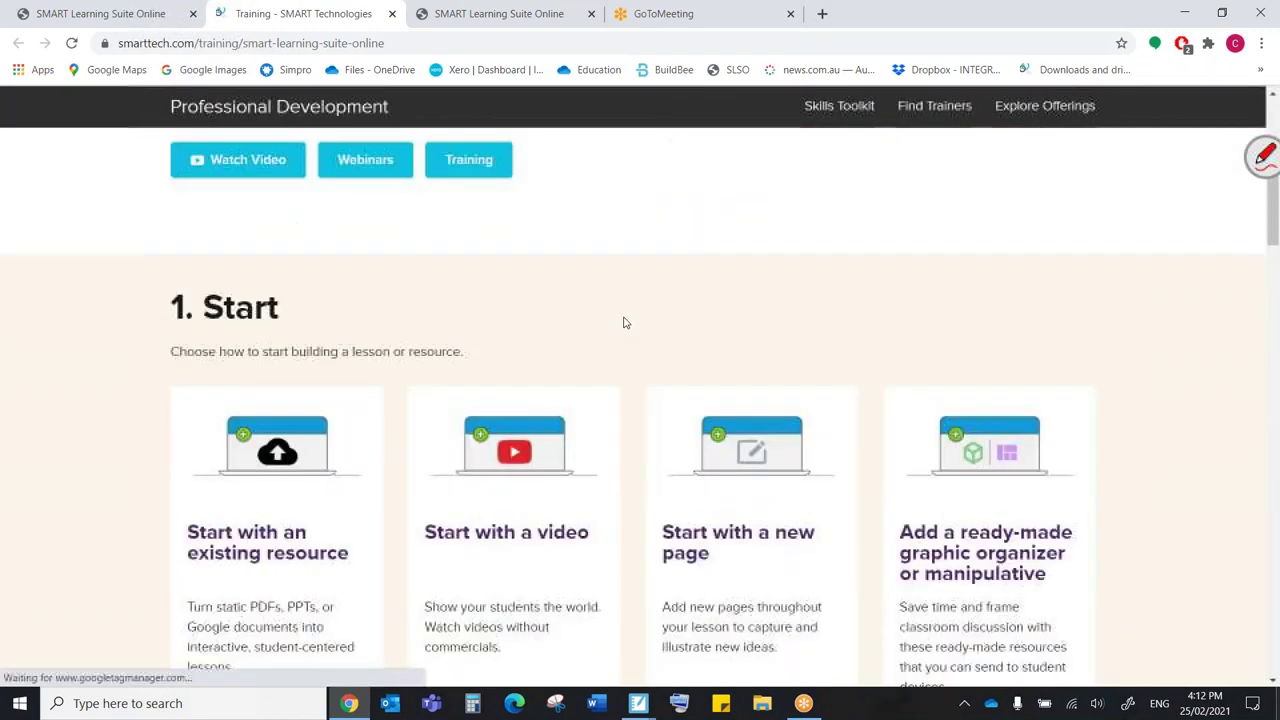
pyautogui.scroll(-1, 623, 324)
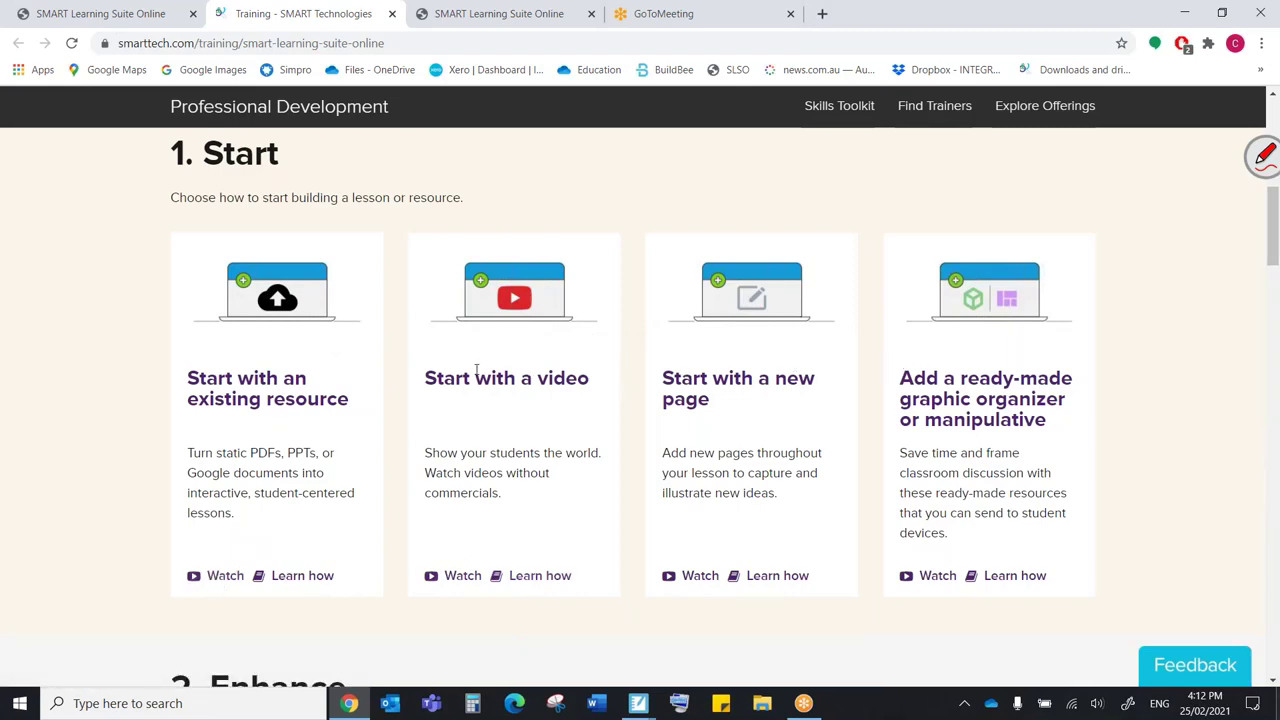
pyautogui.scroll(-6, 476, 370)
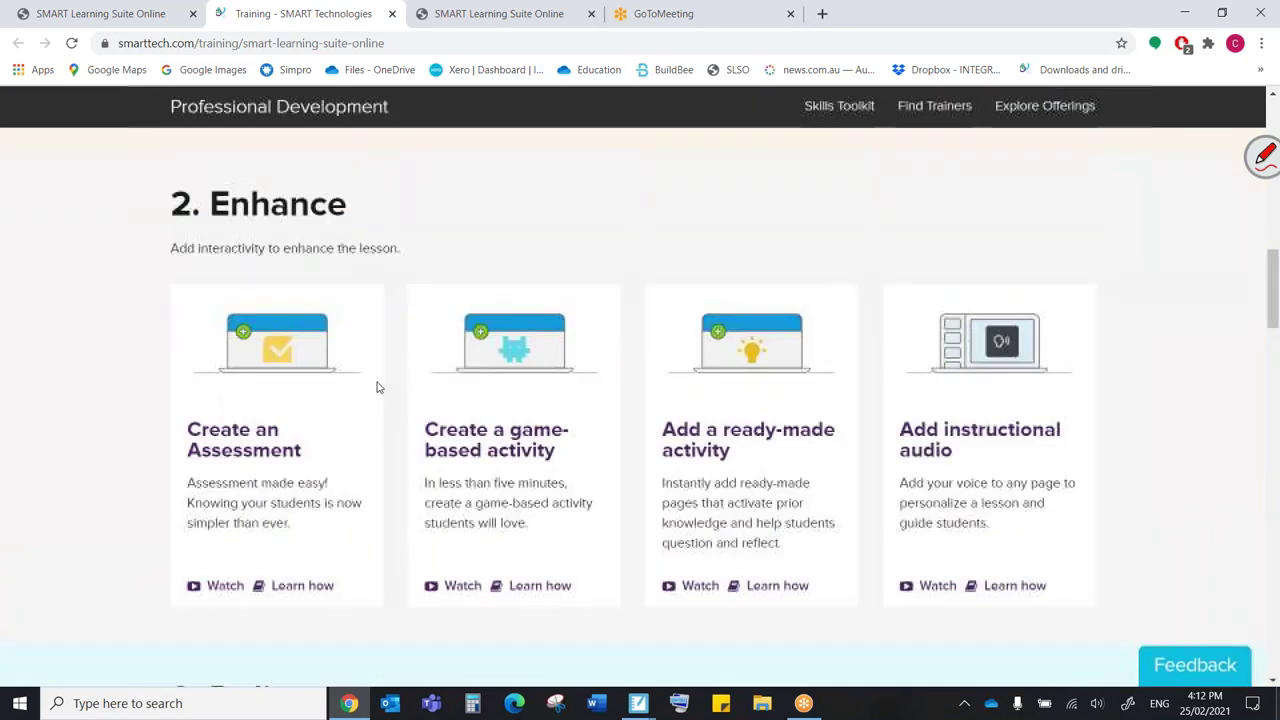
pyautogui.scroll(-4, 927, 416)
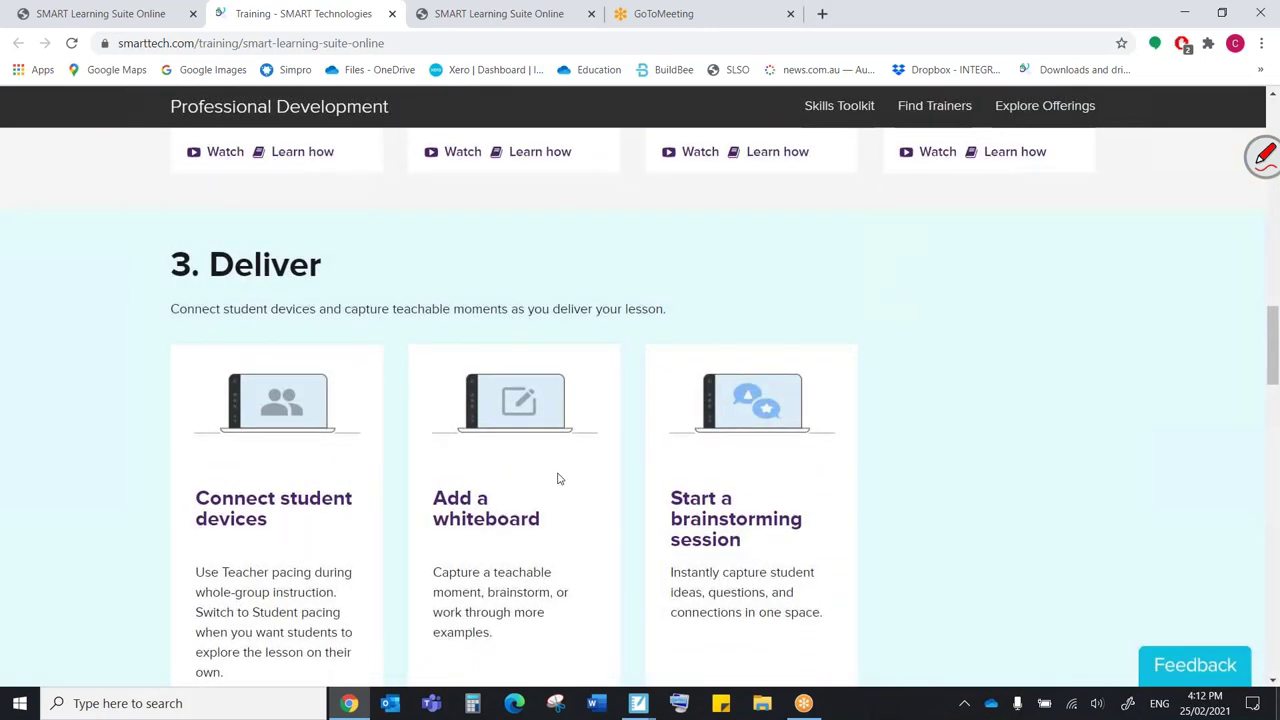
pyautogui.scroll(-6, 559, 479)
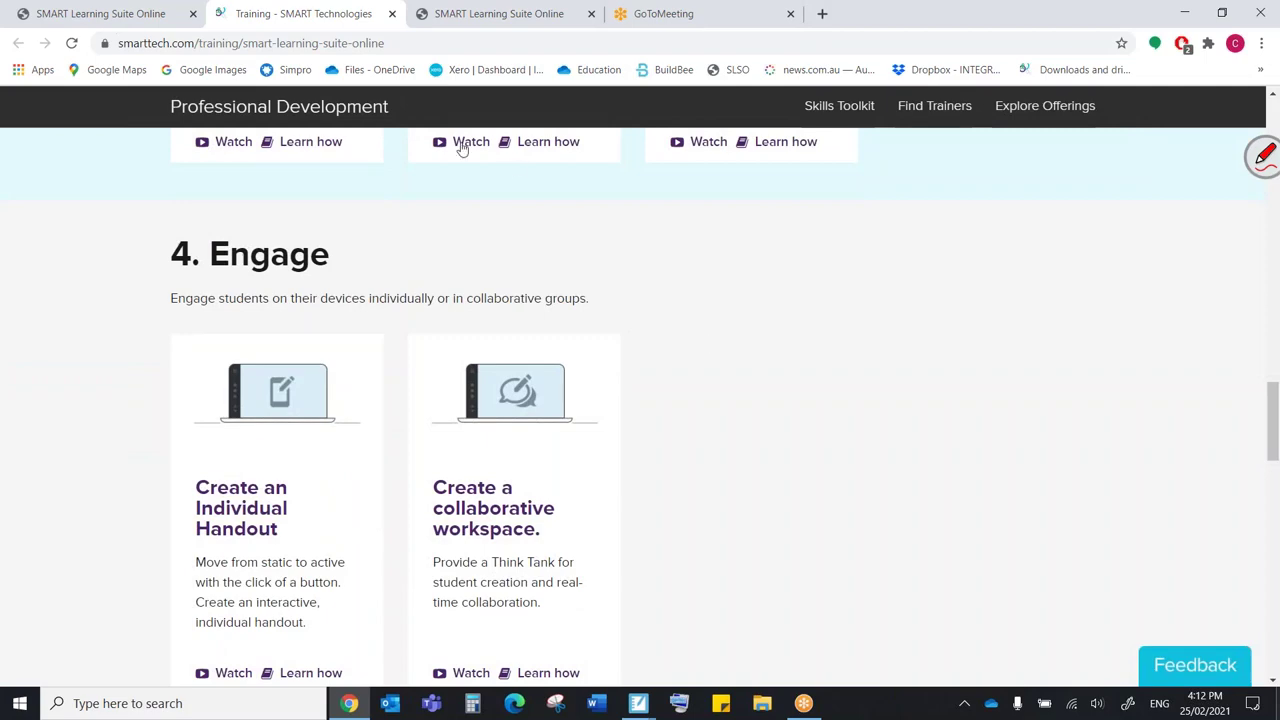
pyautogui.scroll(-2, 481, 265)
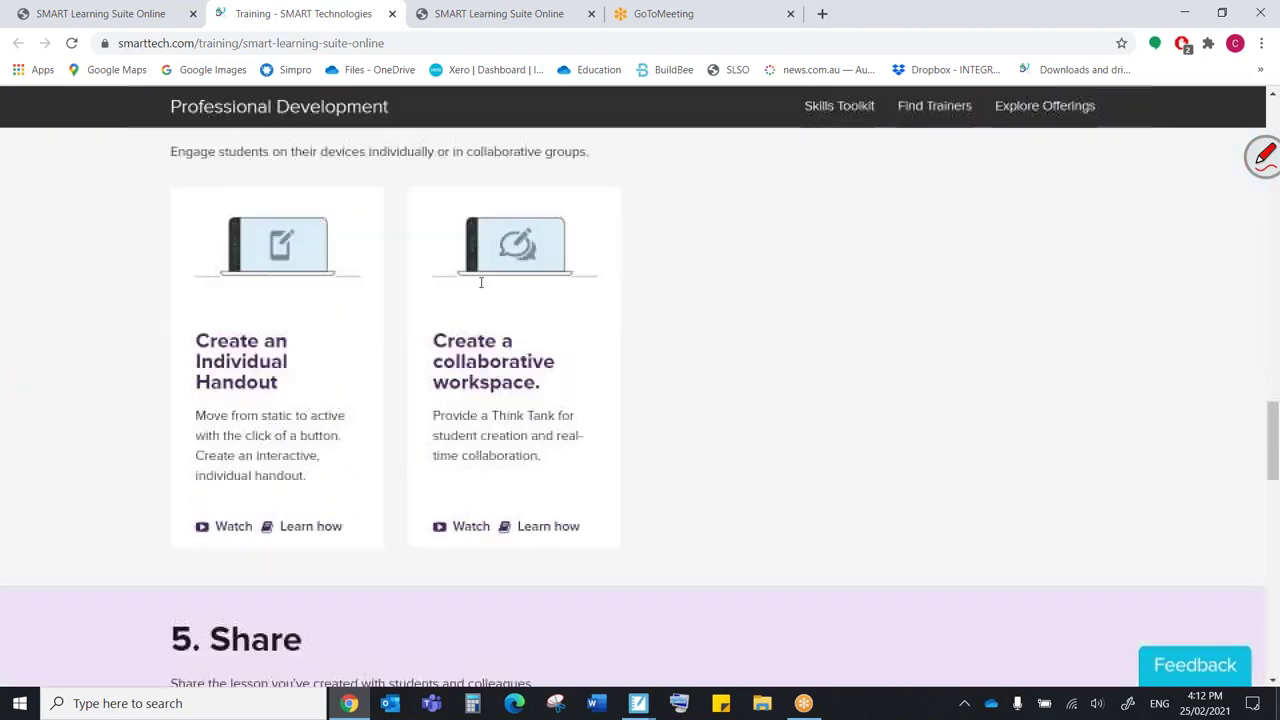
pyautogui.scroll(6, 482, 276)
pyautogui.scroll(5, 482, 276)
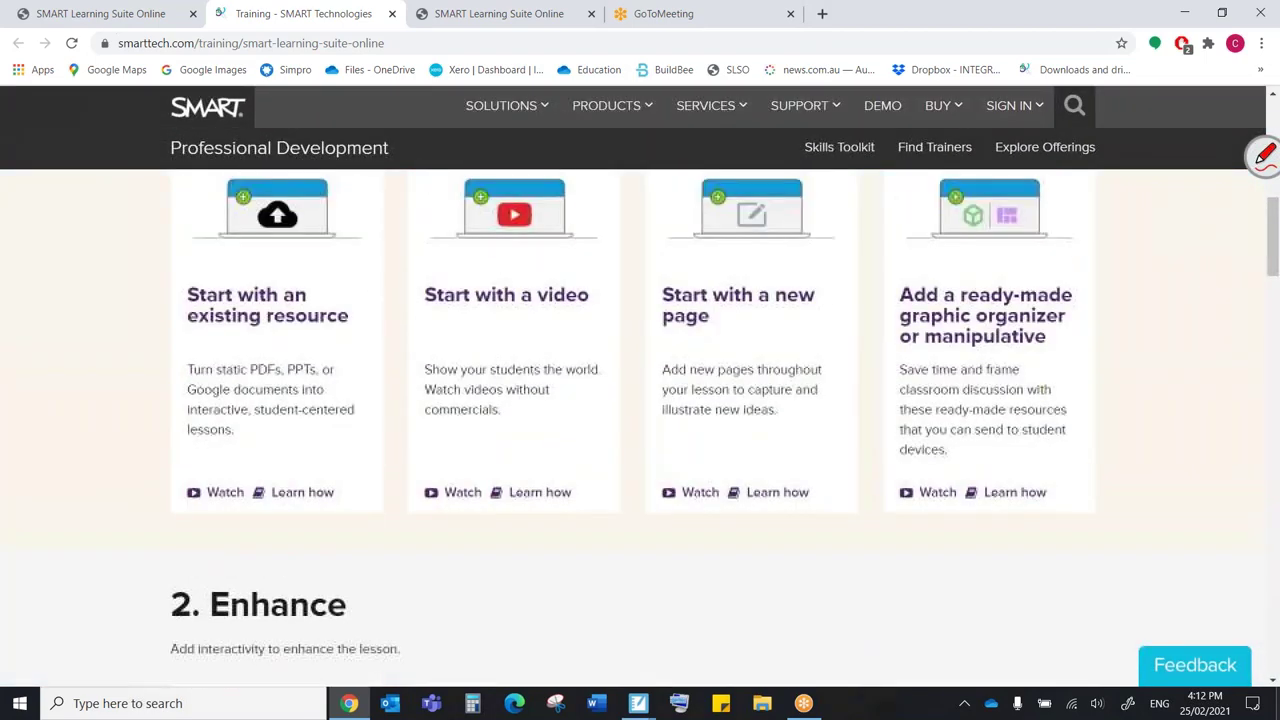
# Switch back to the lesson library tab and look over its lesson list.
pyautogui.click(100, 13)
pyautogui.scroll(-3, 835, 435)
pyautogui.scroll(3, 832, 430)
pyautogui.scroll(-3, 825, 410)
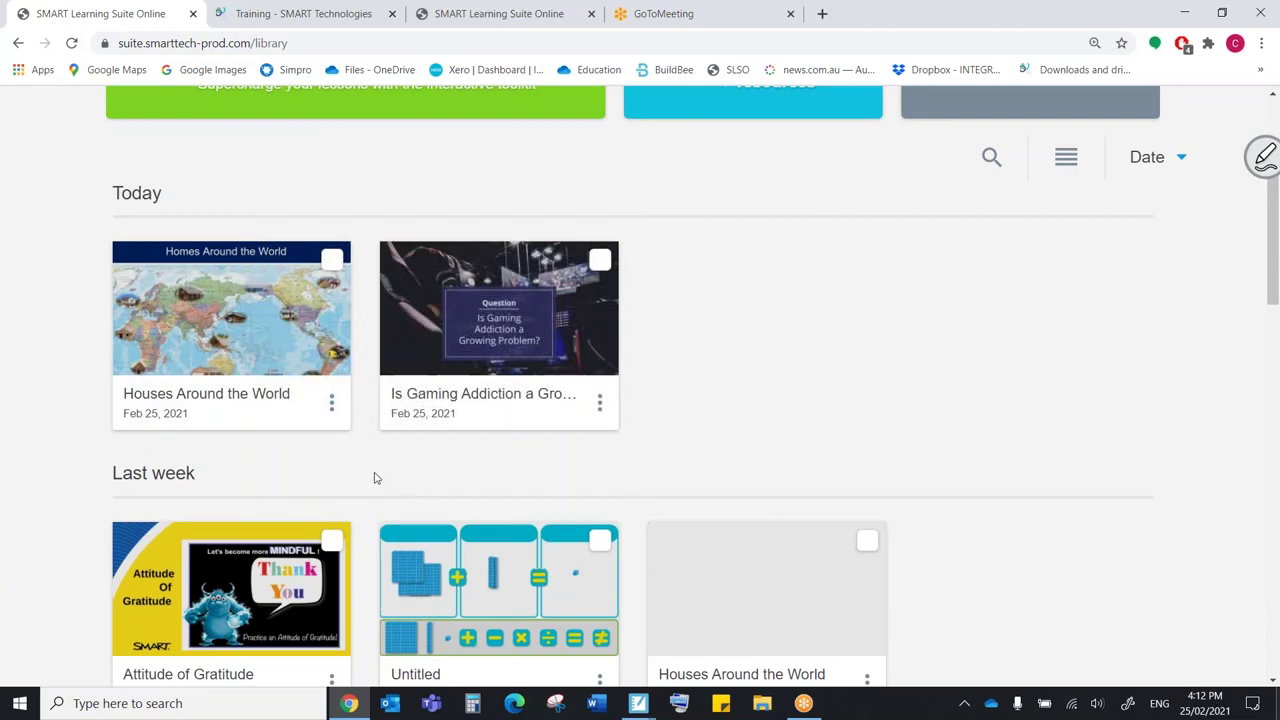
# Open the Share link dialog for the Houses Around the World lesson.
pyautogui.scroll(-2, 371, 470)
pyautogui.scroll(3, 77, 502)
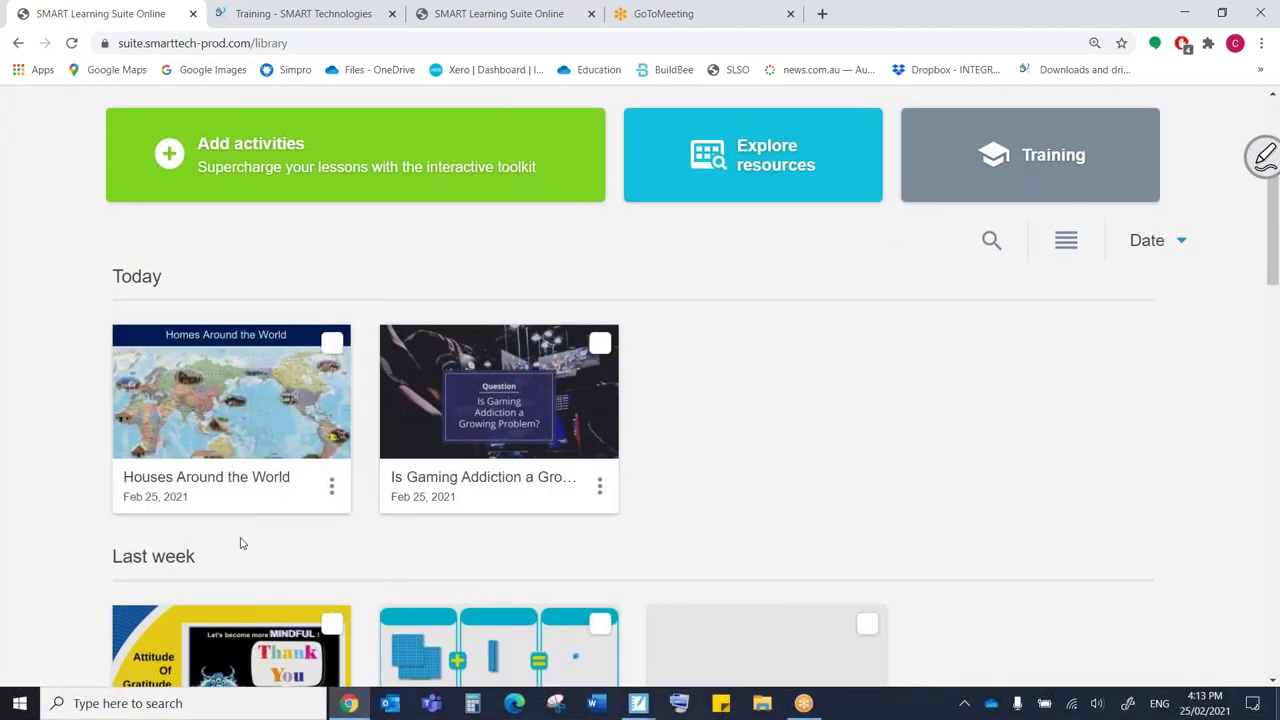
pyautogui.moveTo(267, 500)
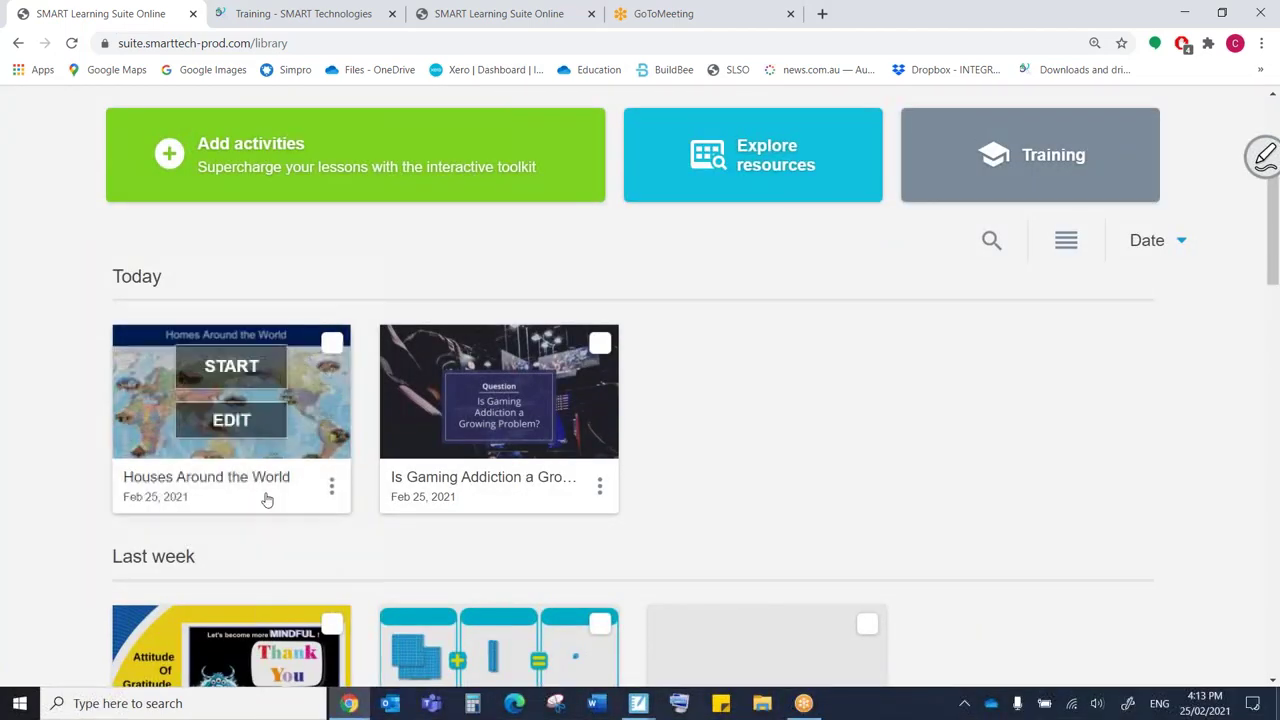
pyautogui.click(332, 488)
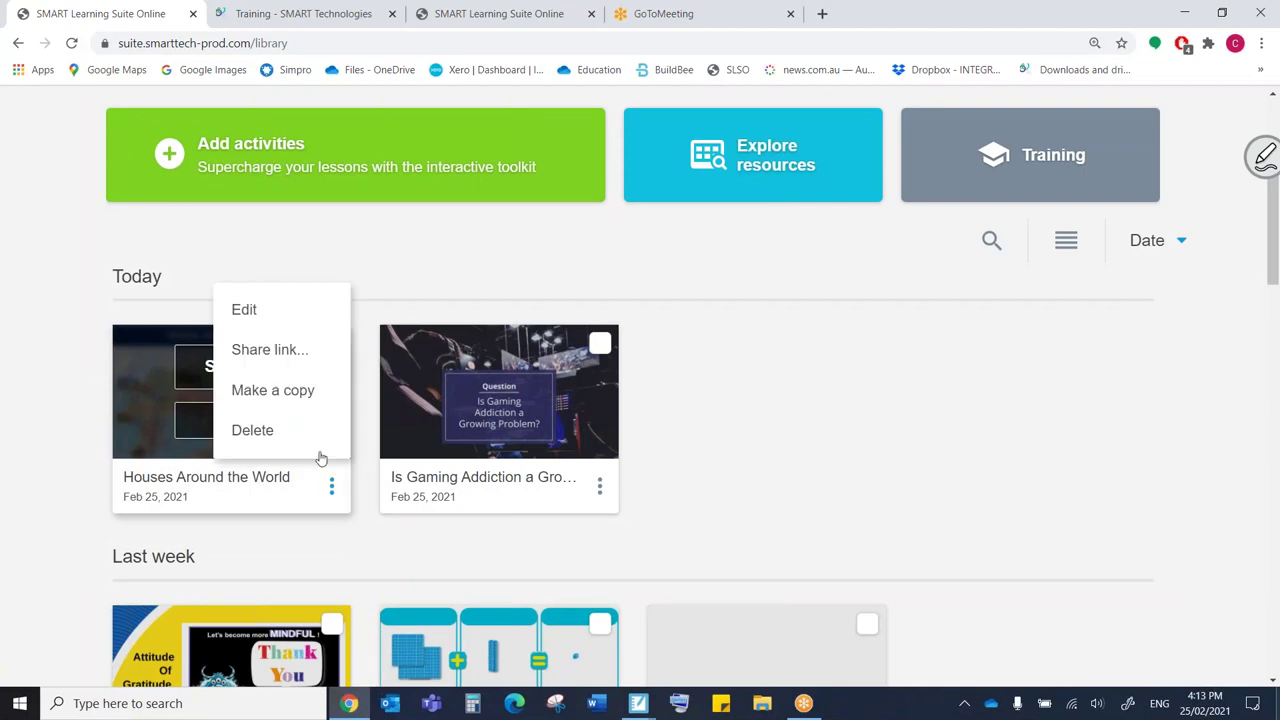
pyautogui.click(284, 352)
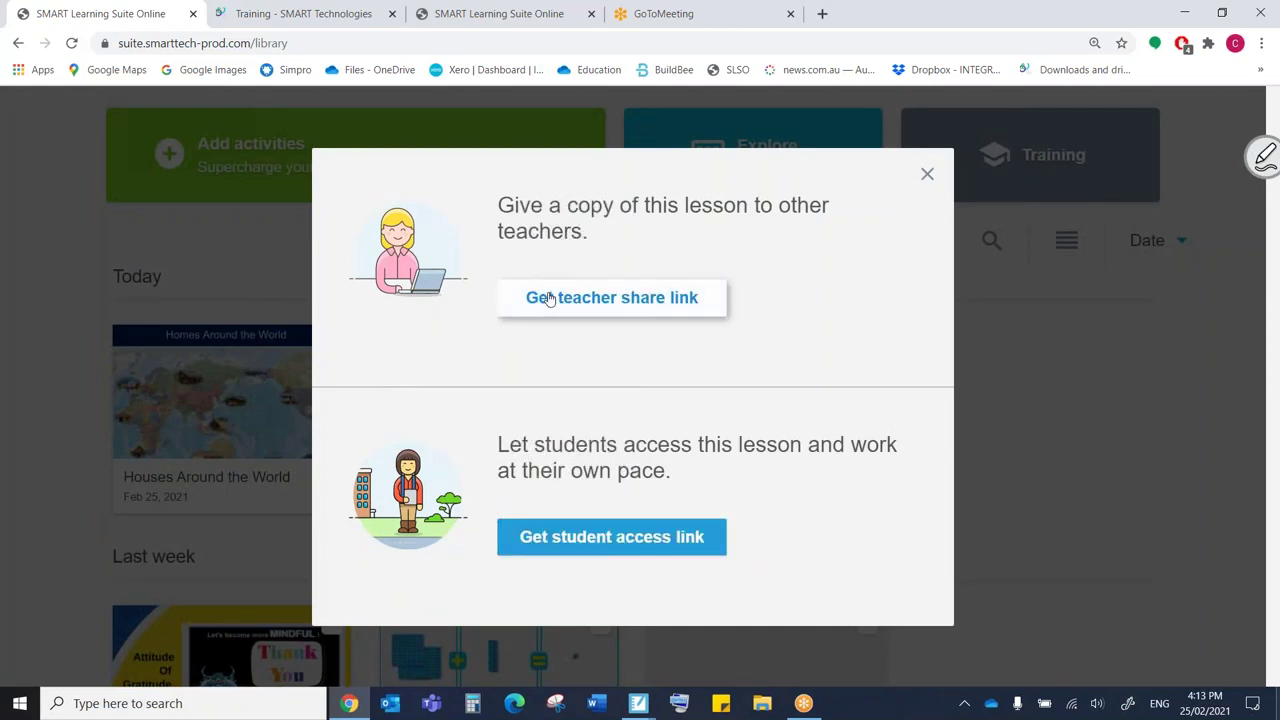
# Generate and select the teacher share link, then request a student access link.
pyautogui.click(549, 299)
pyautogui.moveTo(510, 308); pyautogui.dragTo(850, 288)
pyautogui.tripleClick(788, 311)
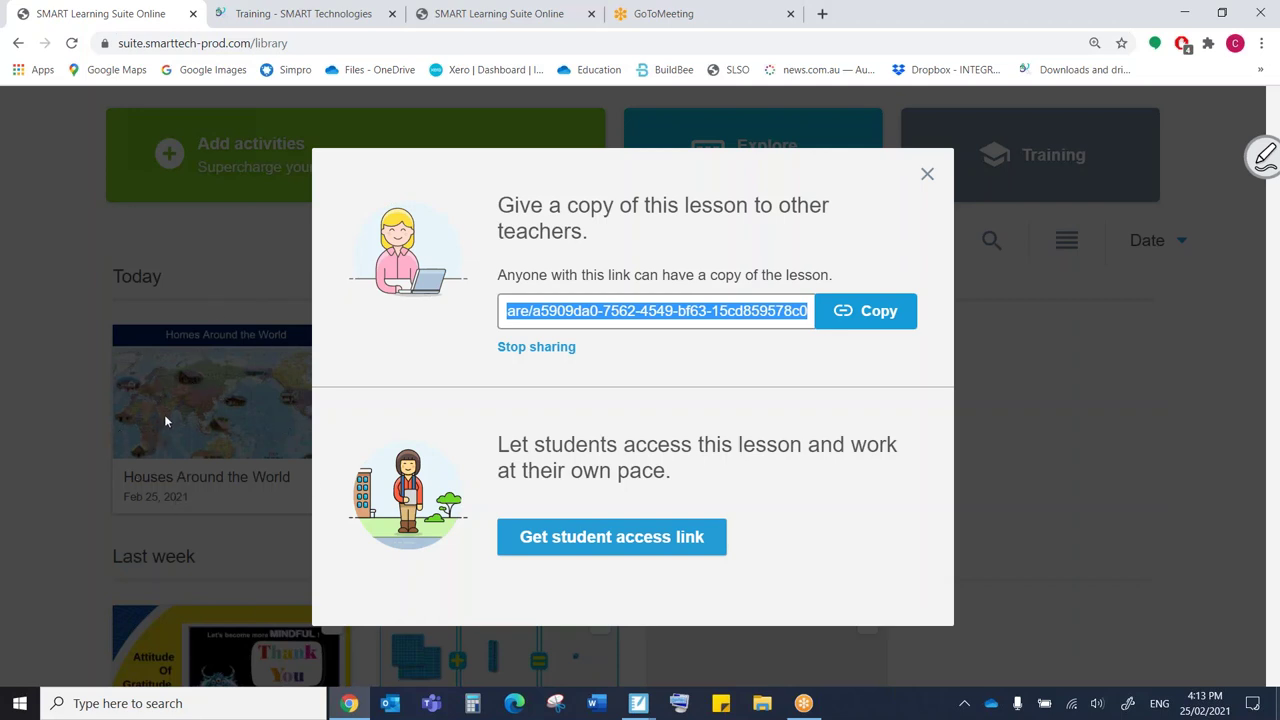
pyautogui.click(637, 538)
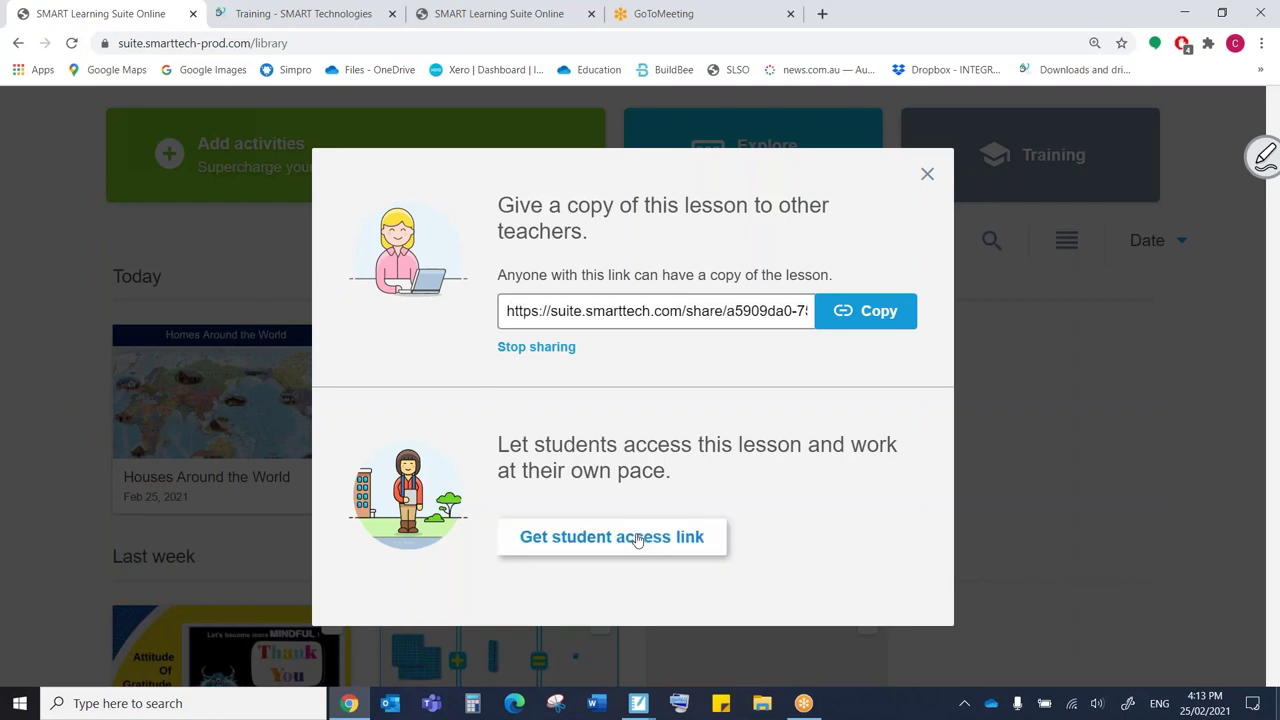
# Copy the generated student access link, then select the browser's web address.
pyautogui.click(880, 552)
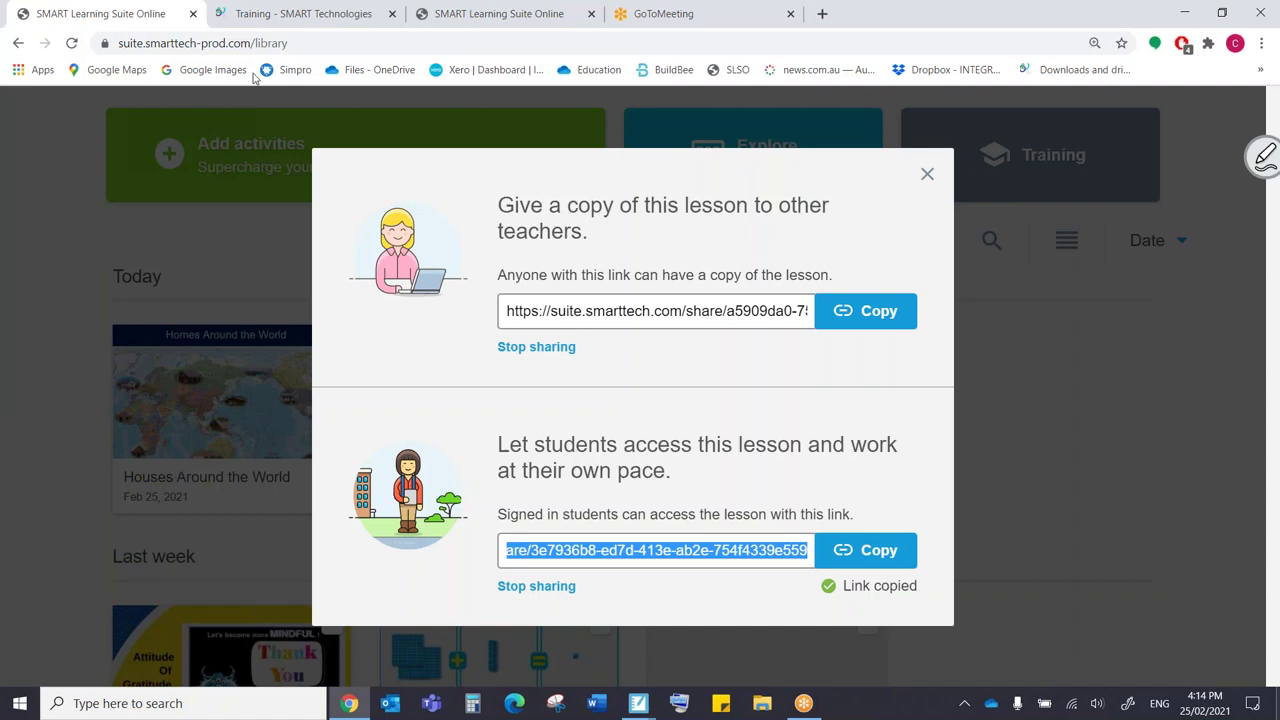
pyautogui.click(280, 44)
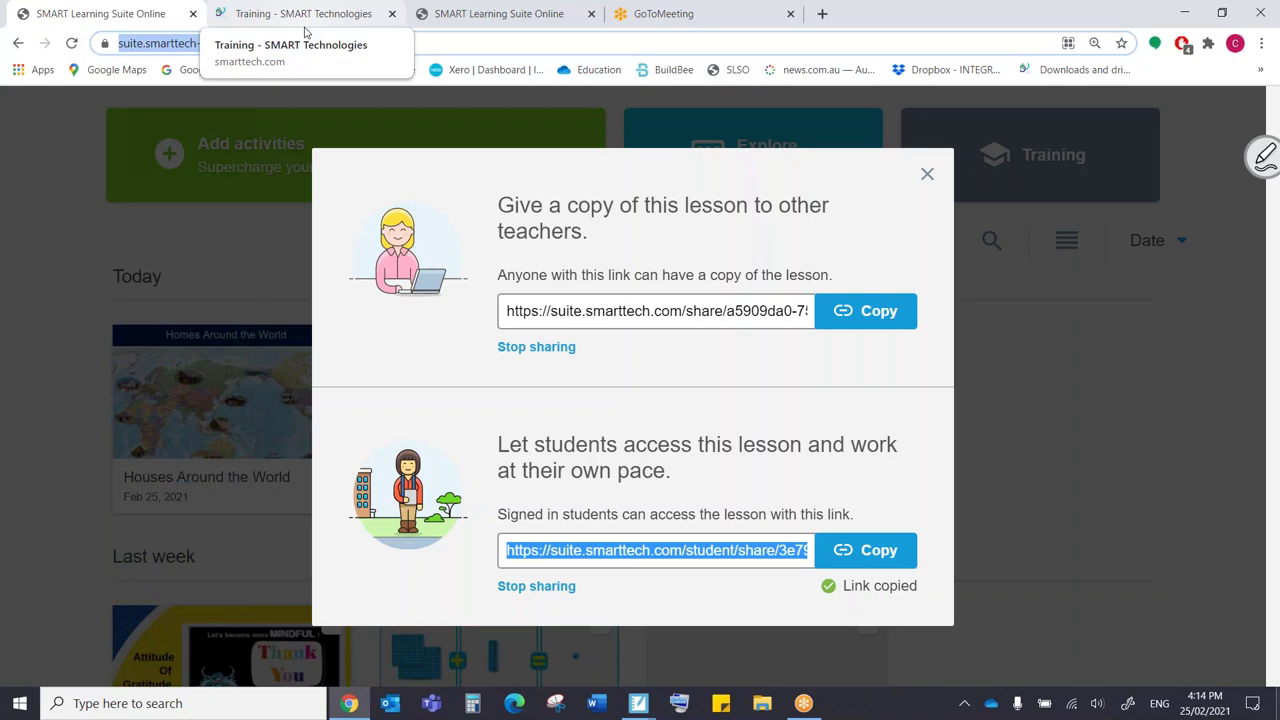
# Load youtube.com, search for integrate av, and open the Integrate AV channel's Videos list.
pyautogui.write('you')
pyautogui.press('Return')
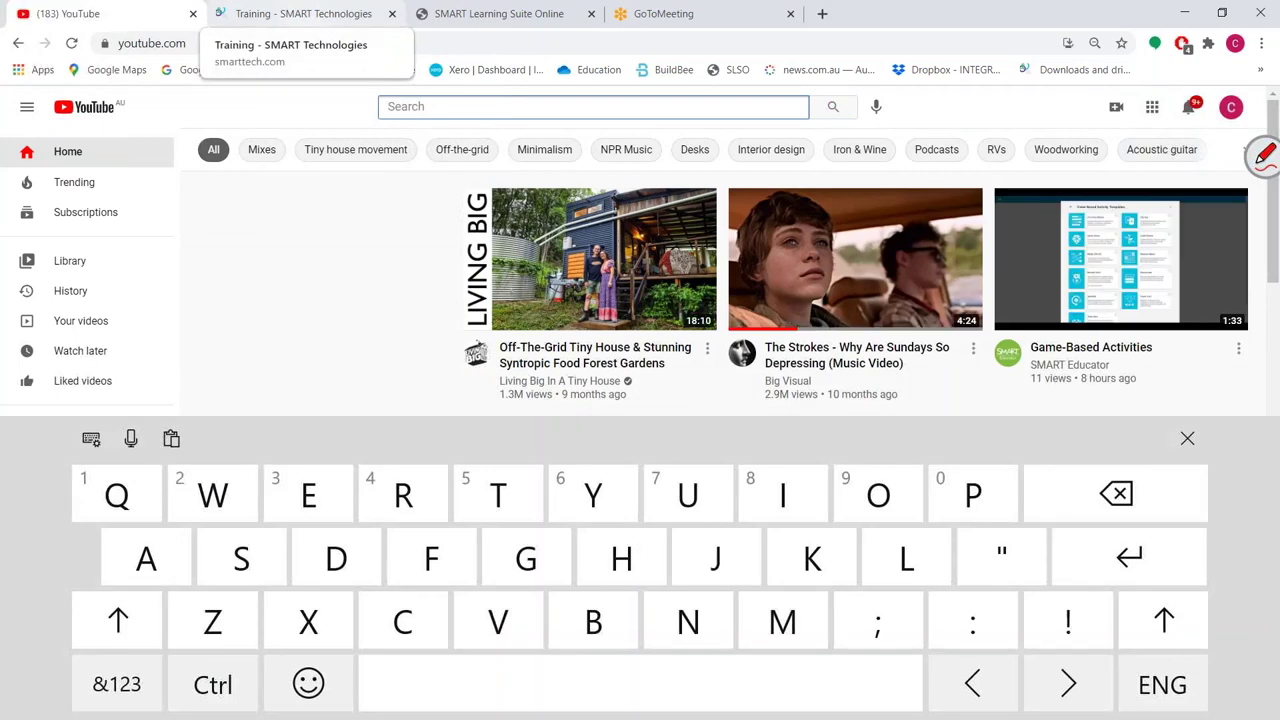
pyautogui.write('integra')
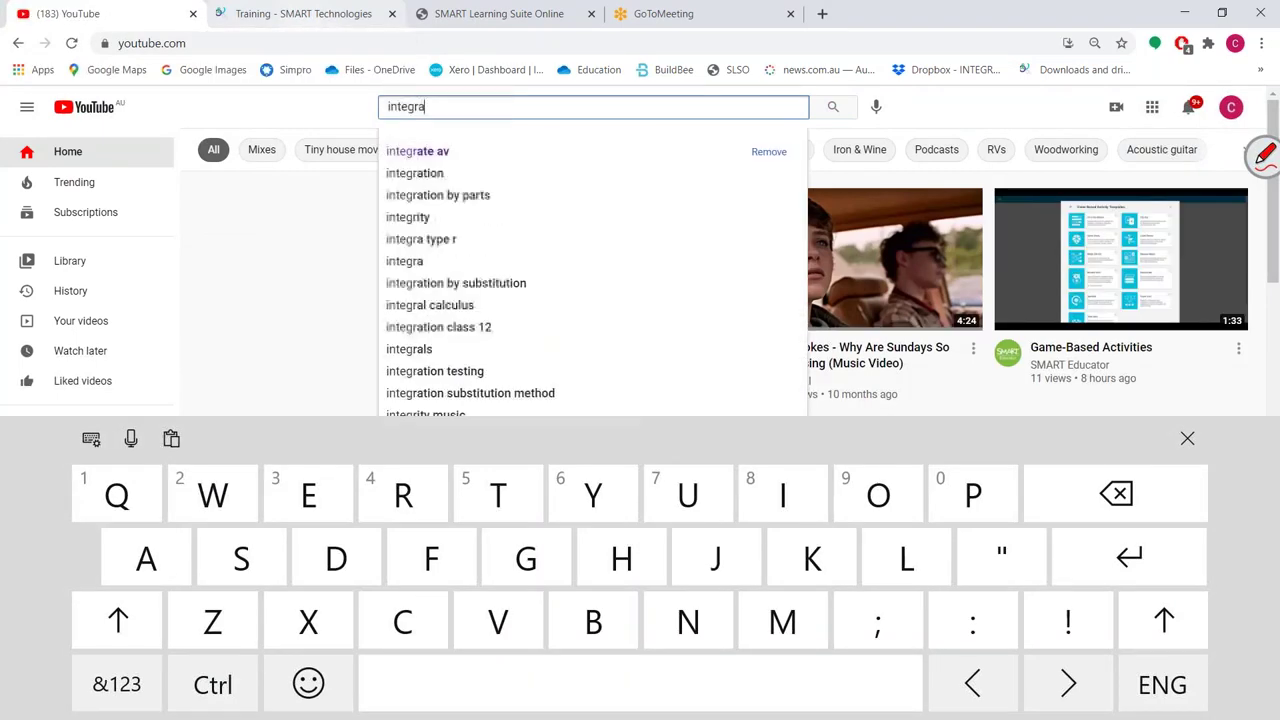
pyautogui.click(417, 151)
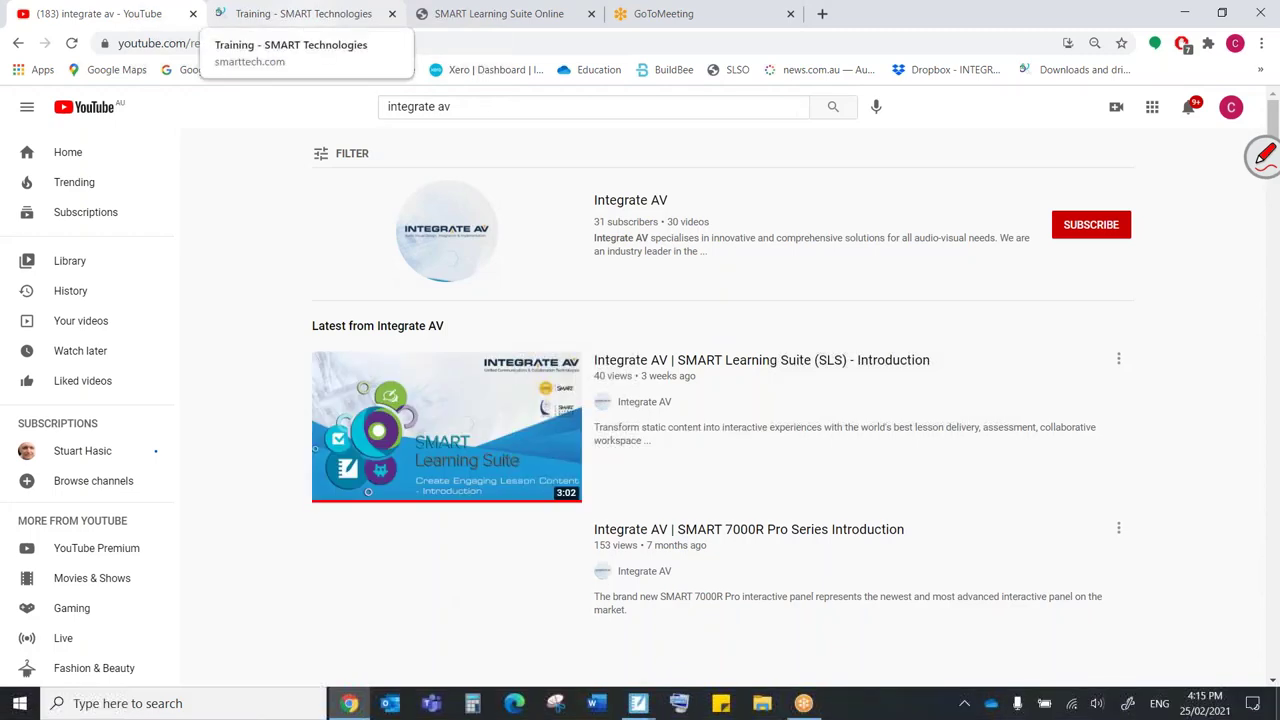
pyautogui.click(630, 200)
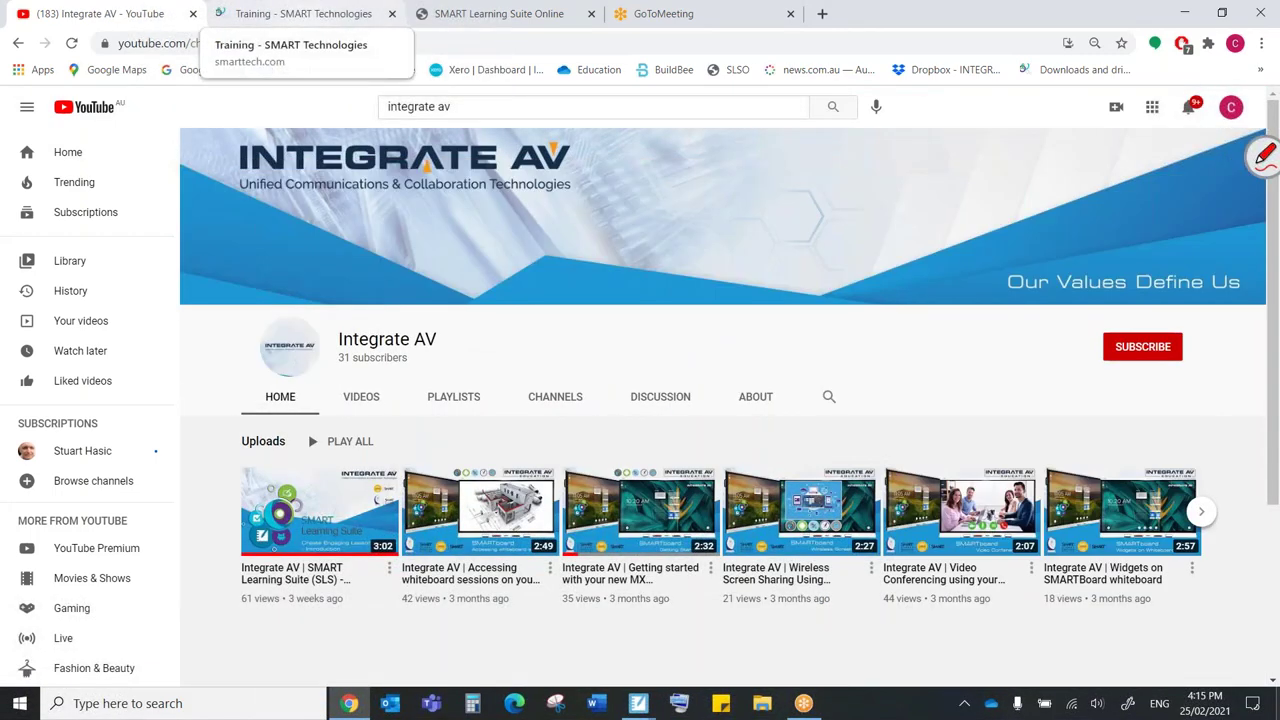
pyautogui.click(361, 396)
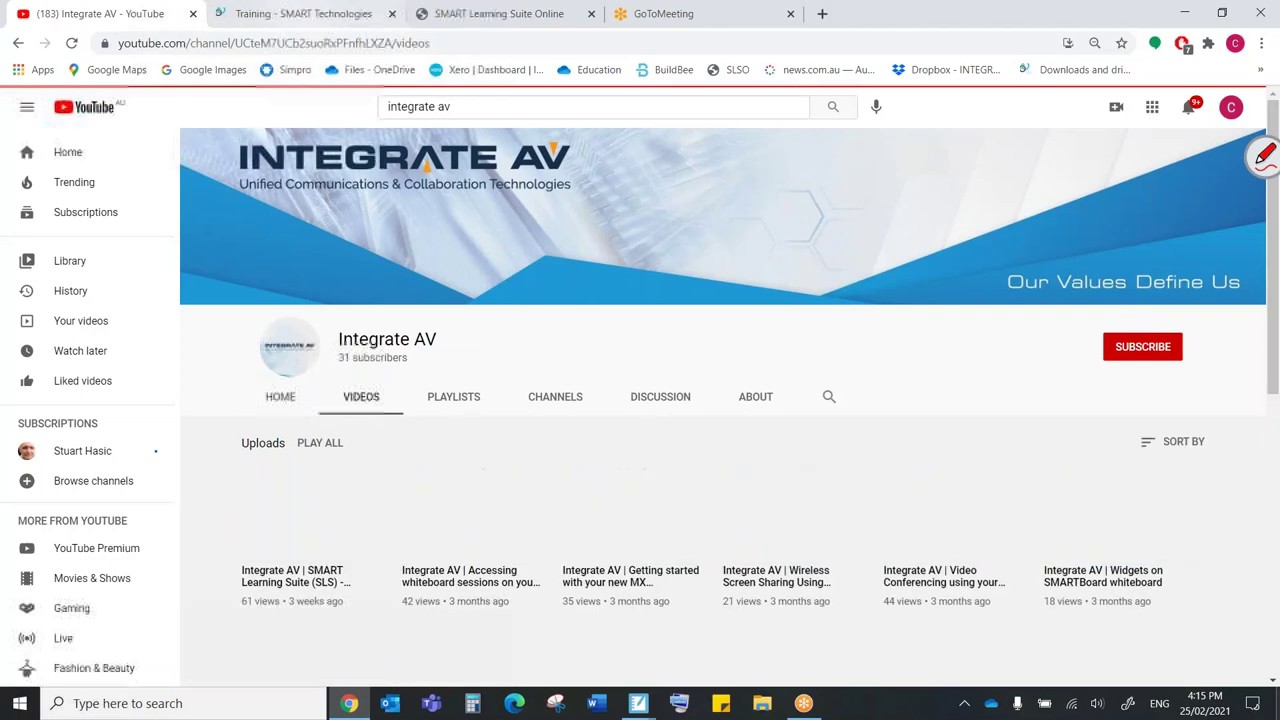
pyautogui.scroll(-5, 720, 420)
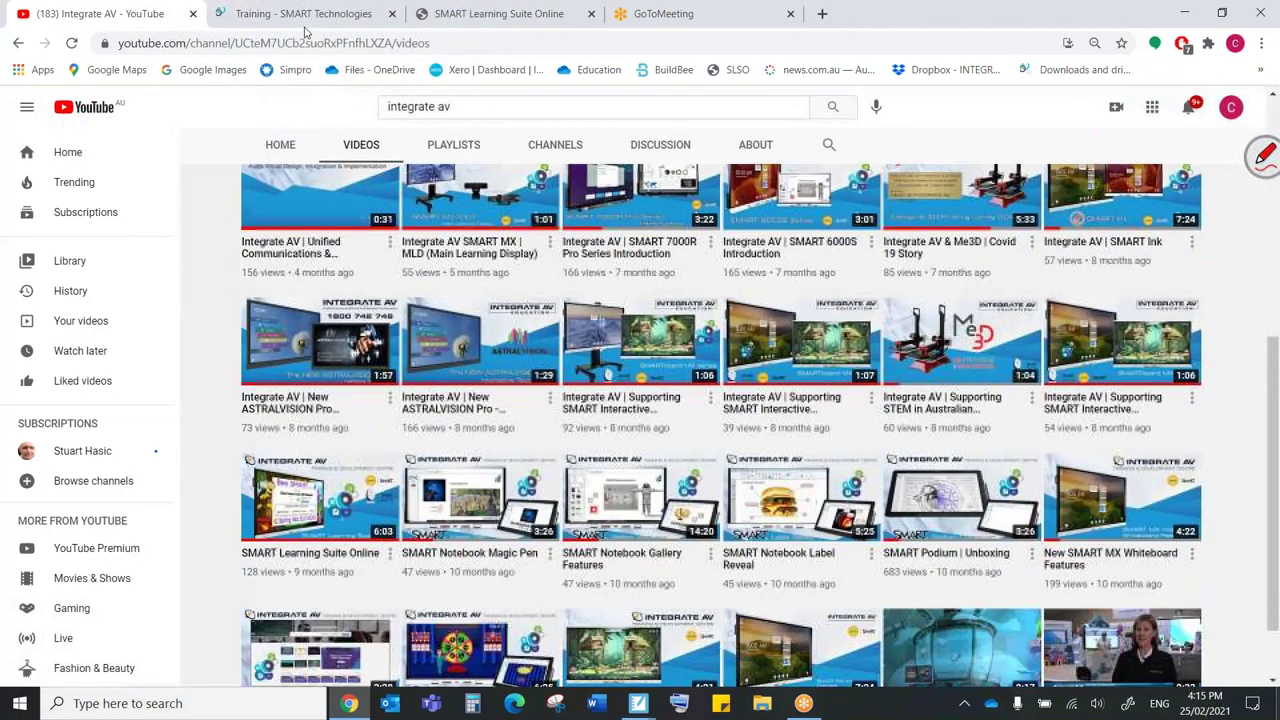
pyautogui.scroll(-1, 720, 420)
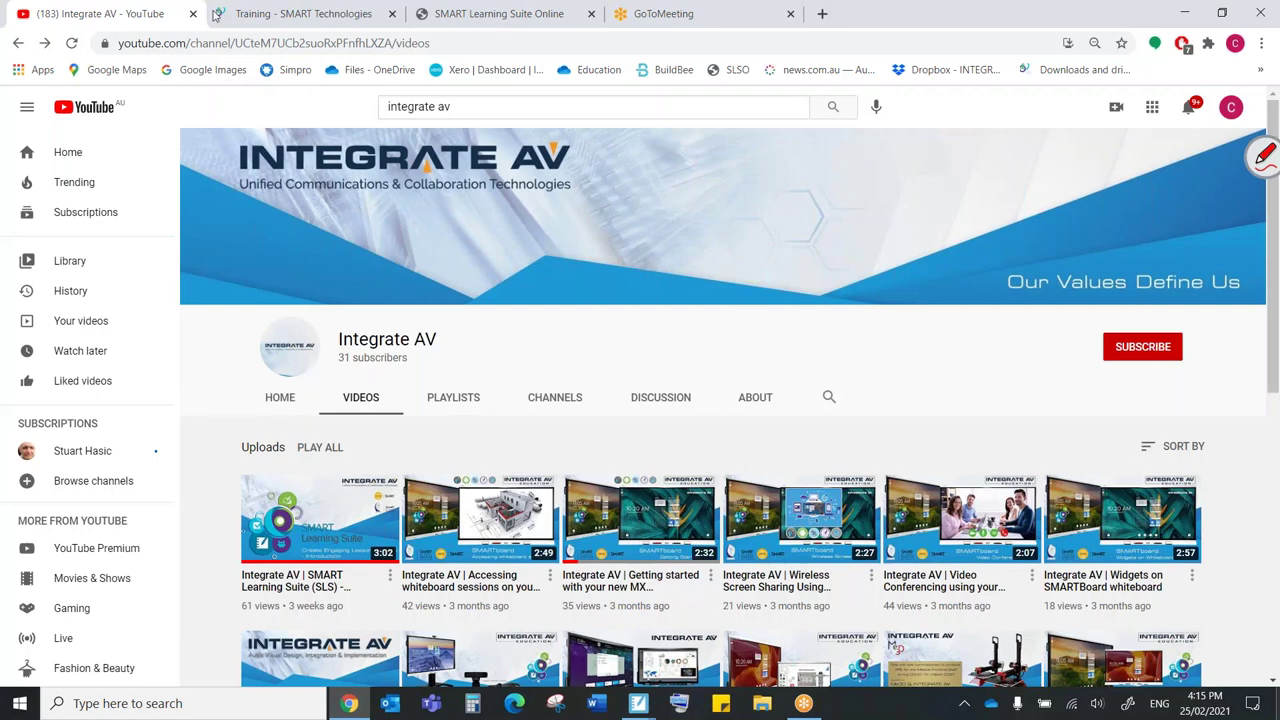
# Switch to the SMART Notebook support slides and inspect the bullet and how-to videos text boxes.
pyautogui.click(638, 703)
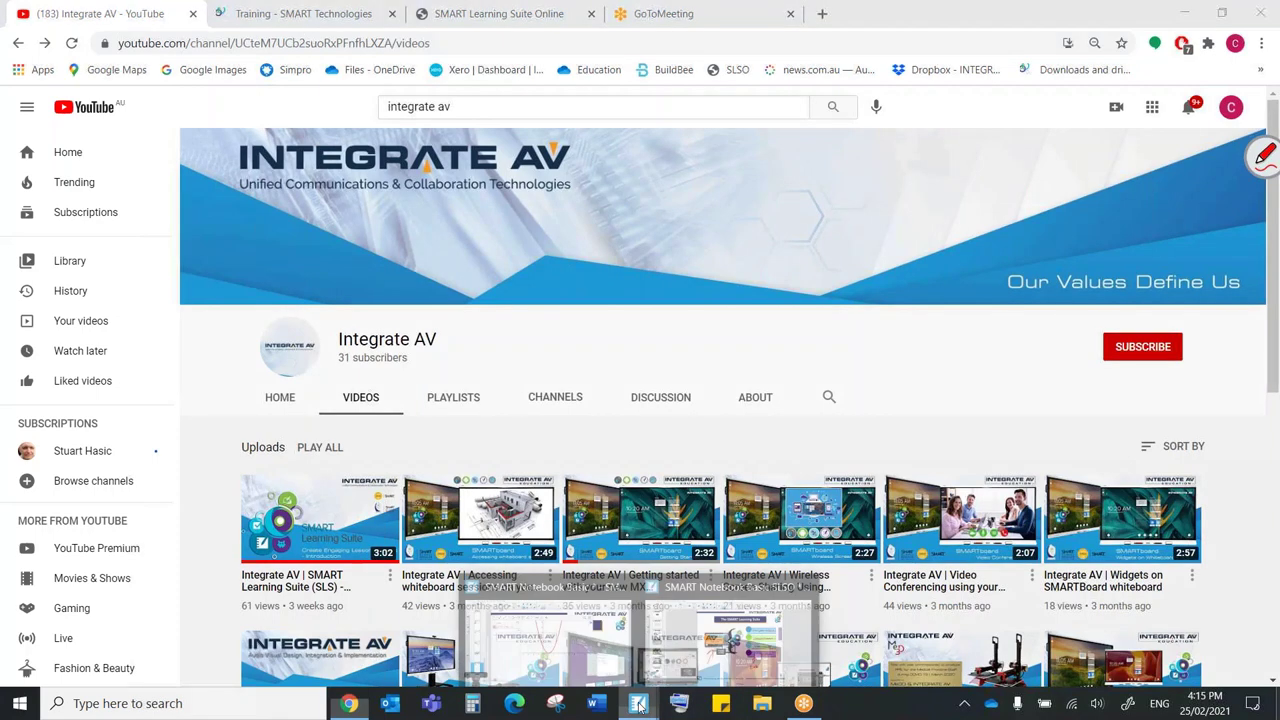
pyautogui.click(730, 630)
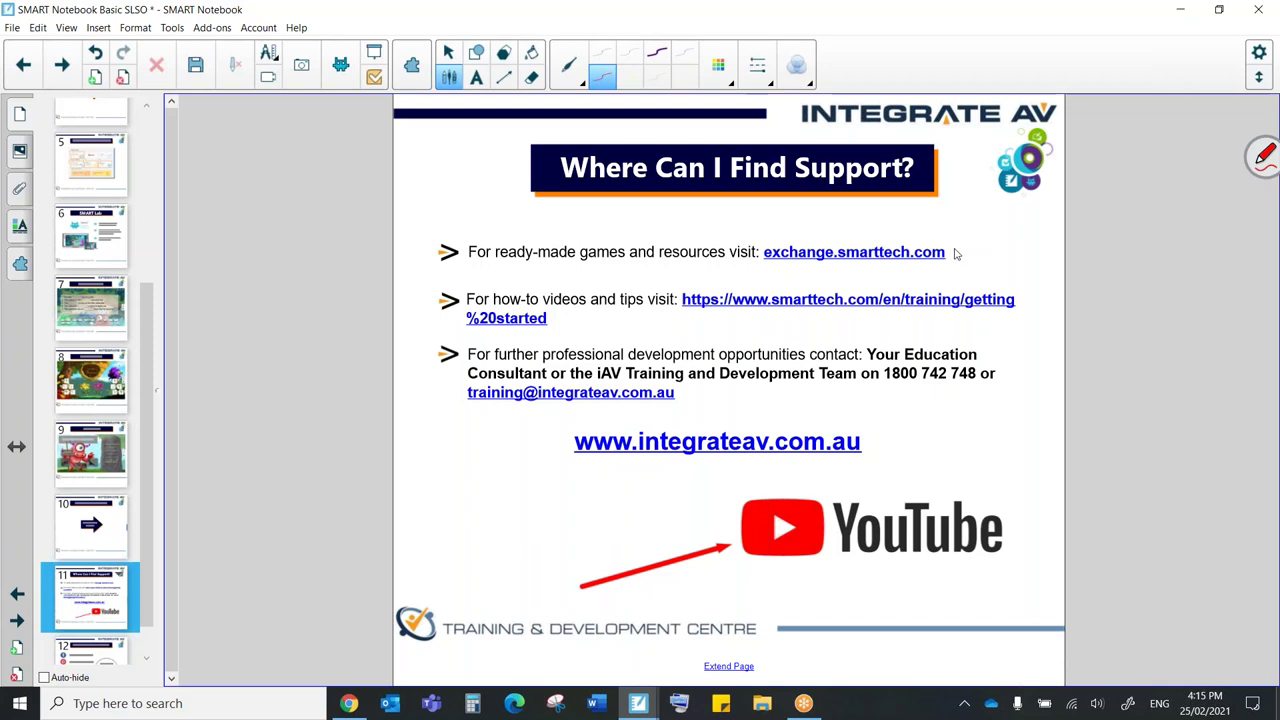
pyautogui.click(683, 256)
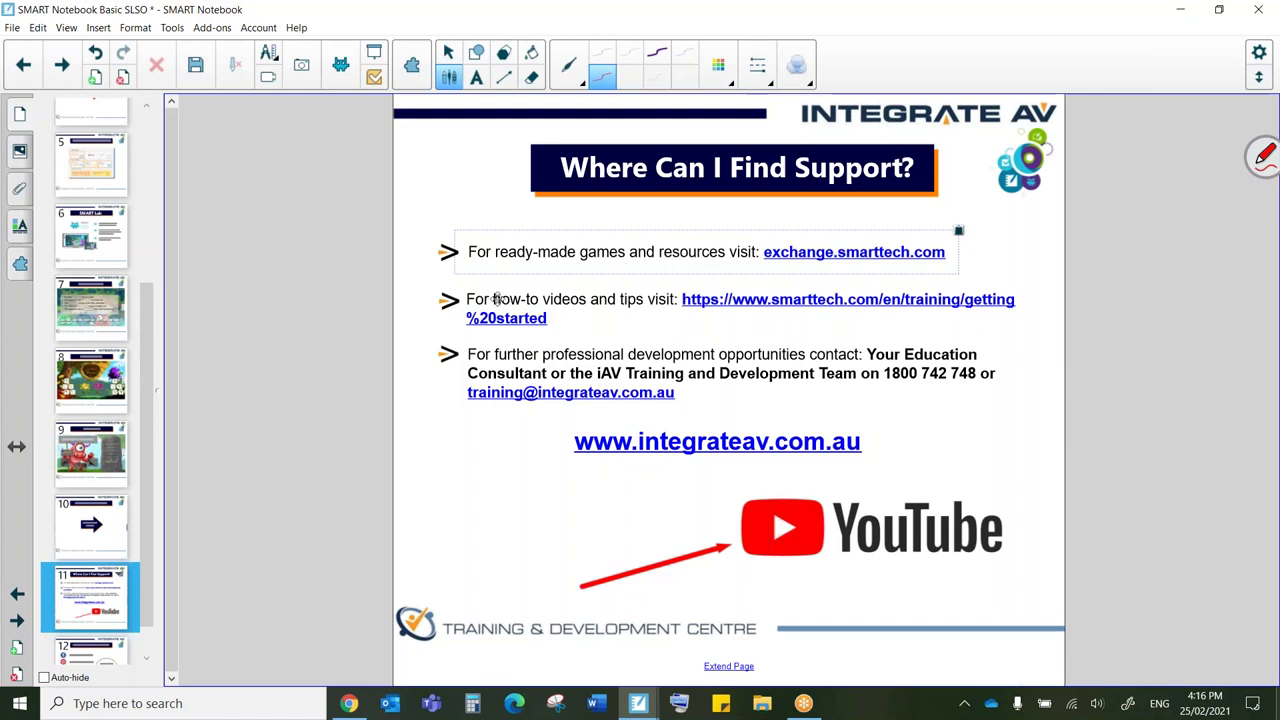
pyautogui.click(594, 299)
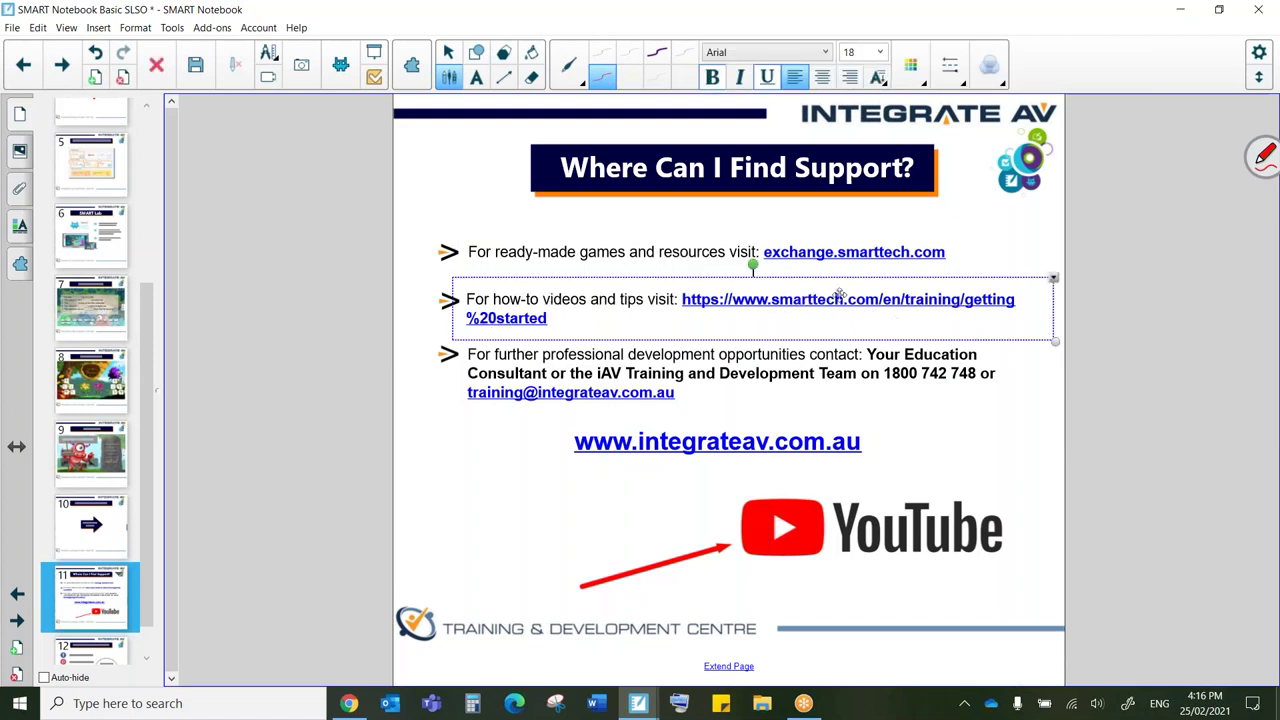
pyautogui.click(508, 510)
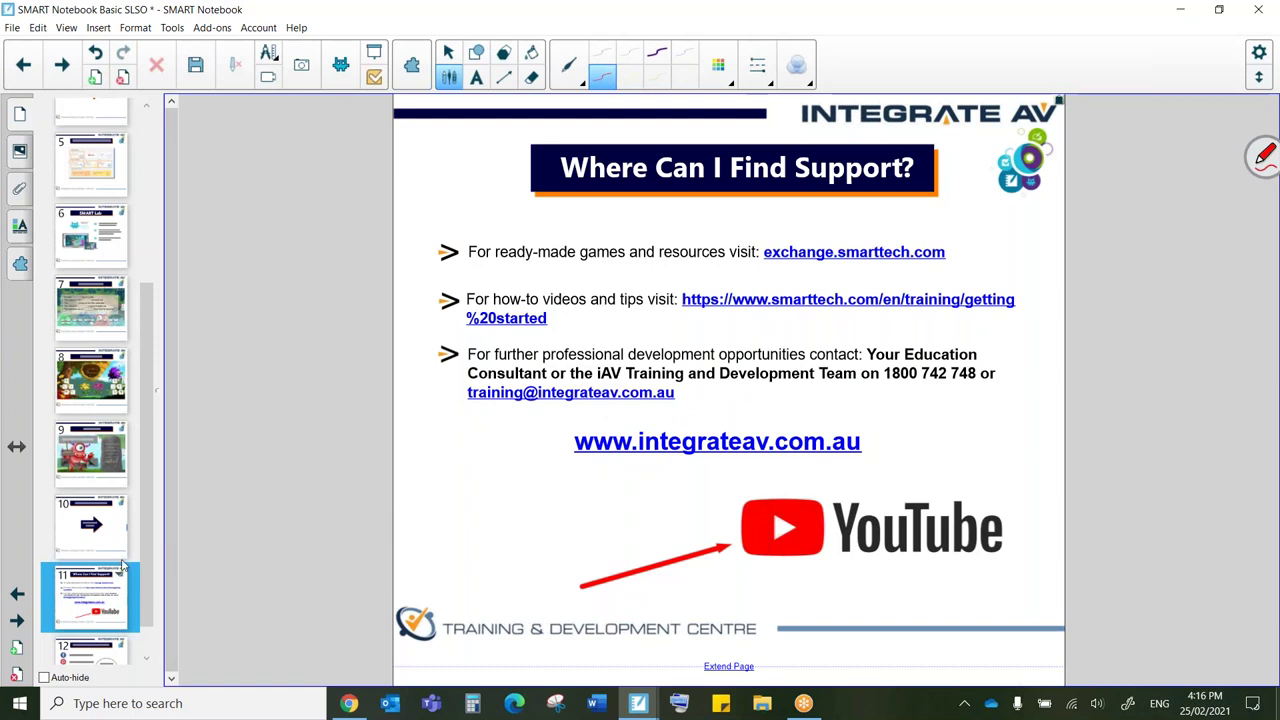
pyautogui.scroll(-1, 117, 568)
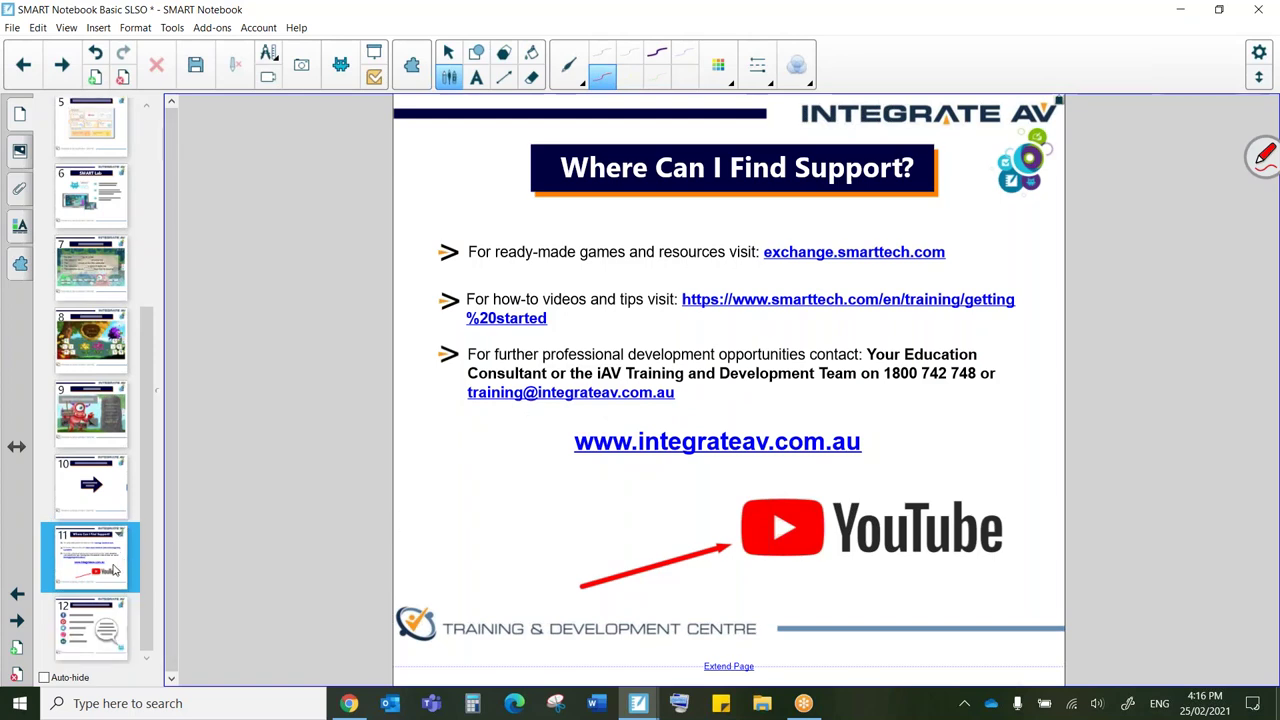
# Go to slide 12, listing Integrate AV's social media accounts and support offerings.
pyautogui.click(78, 641)
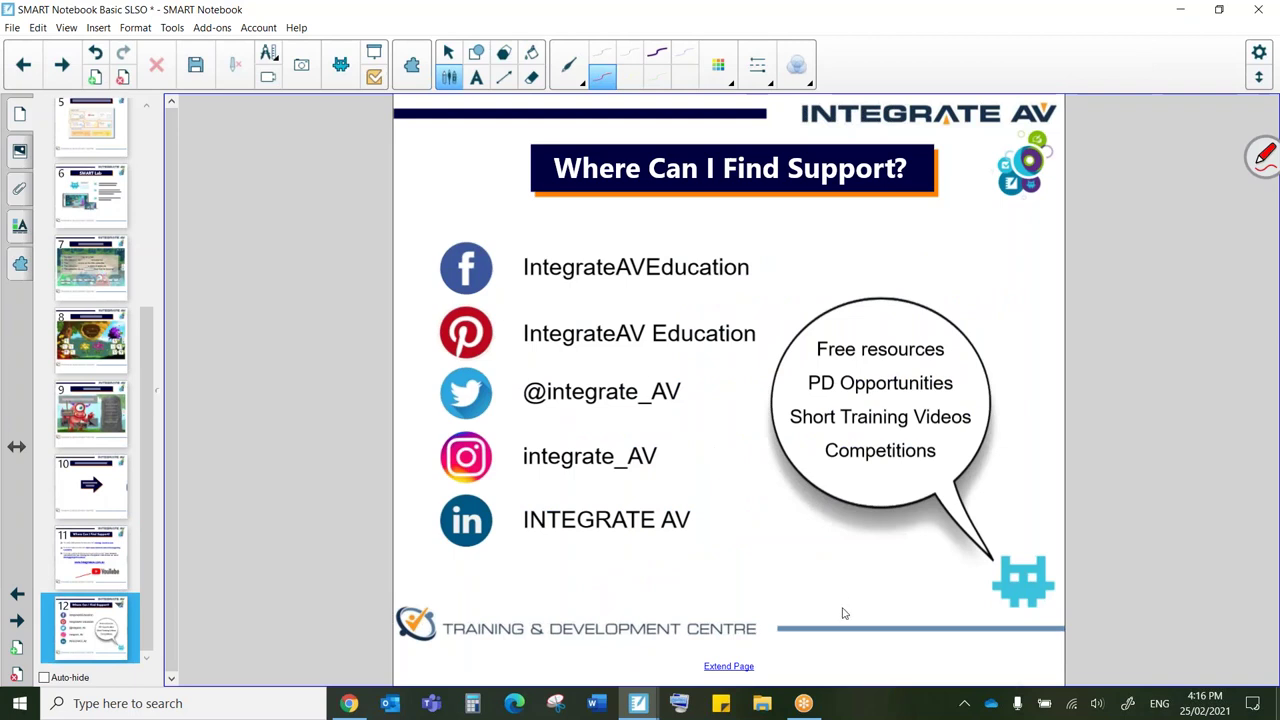